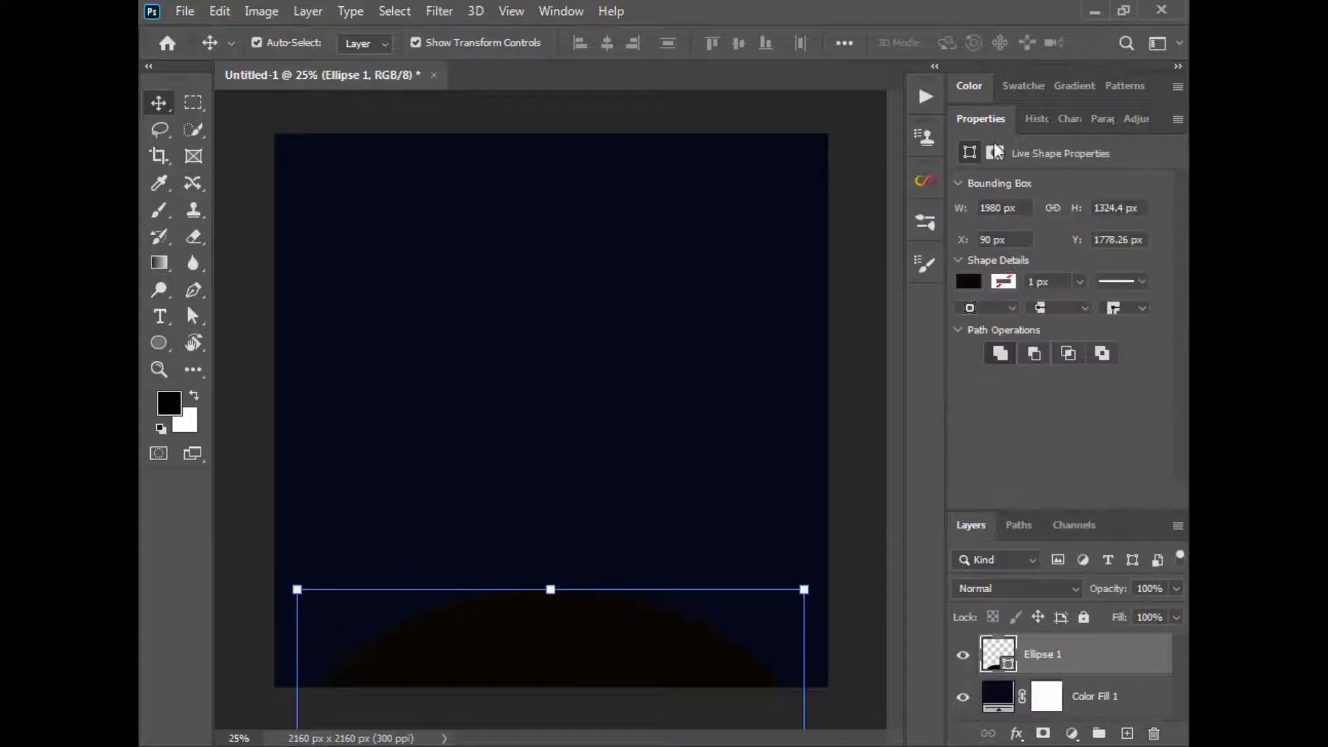
Step: Draw a rectangle about 804 by 192 px centred over the top of the dark ellipse with the Rectangle Tool
{"action": "double_click", "coordinate": [981, 119]}
{"action": "left_click", "coordinate": [165, 346]}
{"action": "right_click", "coordinate": [166, 348]}
{"action": "left_click", "coordinate": [256, 340]}
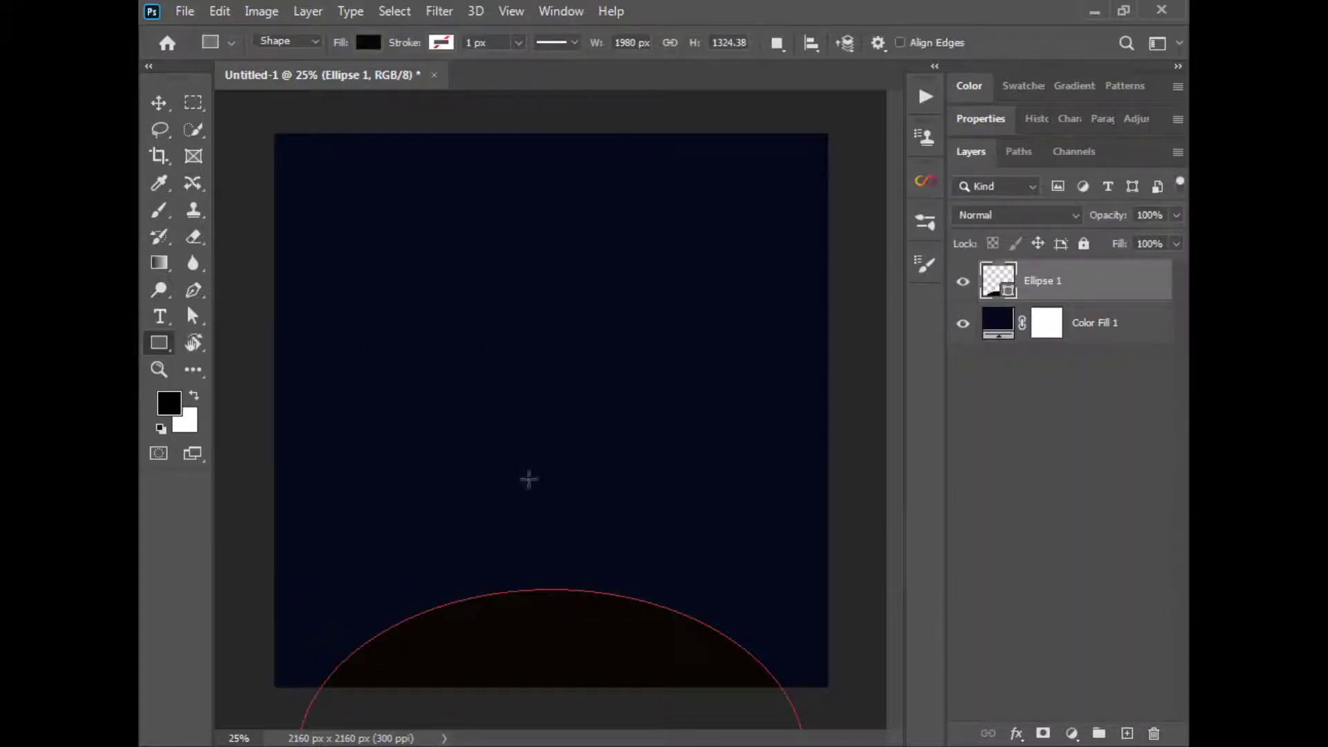
{"action": "left_click_drag", "start_coordinate": [626, 607], "coordinate": [654, 612]}
{"action": "key", "text": "v"}
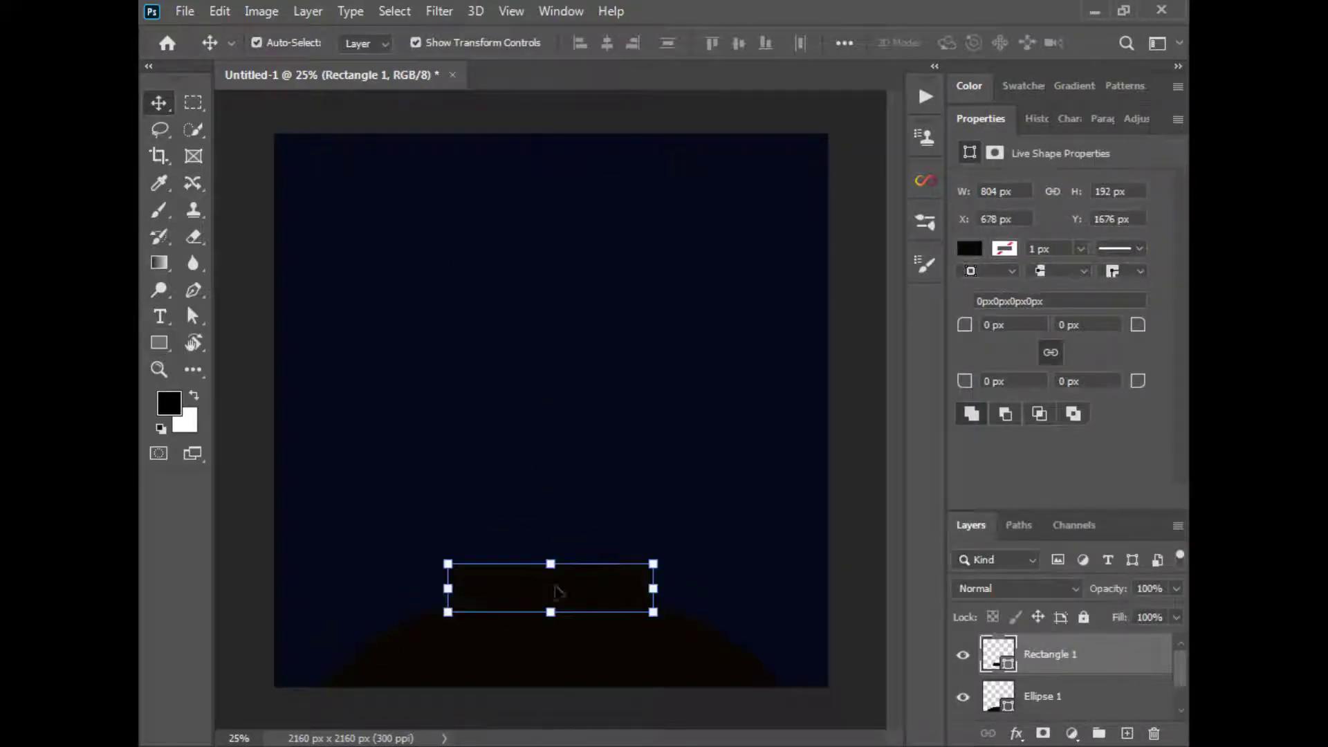
Step: Fill the base rectangle with dark red 690500 and deselect it
{"action": "left_click", "coordinate": [969, 249]}
{"action": "left_click", "coordinate": [1162, 289]}
{"action": "left_click_drag", "start_coordinate": [855, 338], "coordinate": [646, 247]}
{"action": "left_click_drag", "start_coordinate": [929, 488], "coordinate": [928, 435]}
{"action": "left_click", "coordinate": [929, 399]}
{"action": "left_click", "coordinate": [1084, 241]}
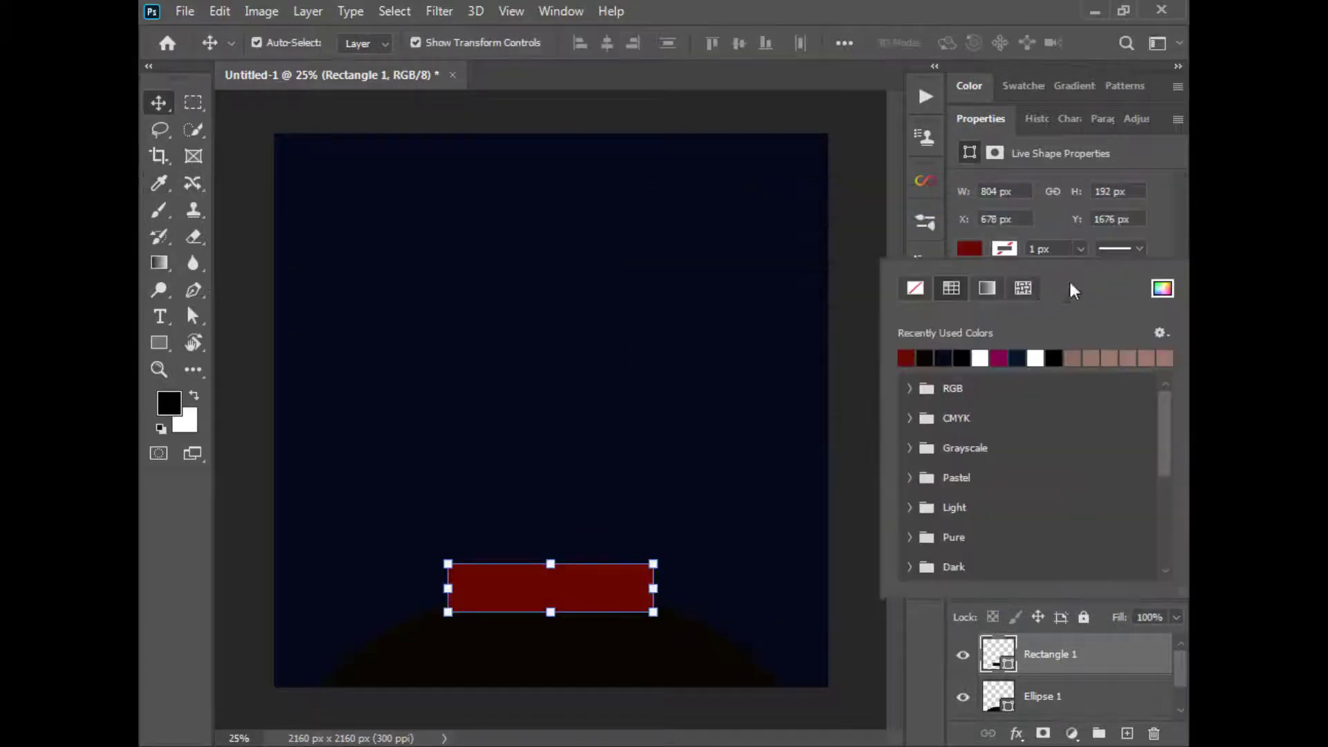
{"action": "left_click", "coordinate": [860, 614]}
{"action": "left_click", "coordinate": [637, 583]}
{"action": "left_click", "coordinate": [251, 573]}
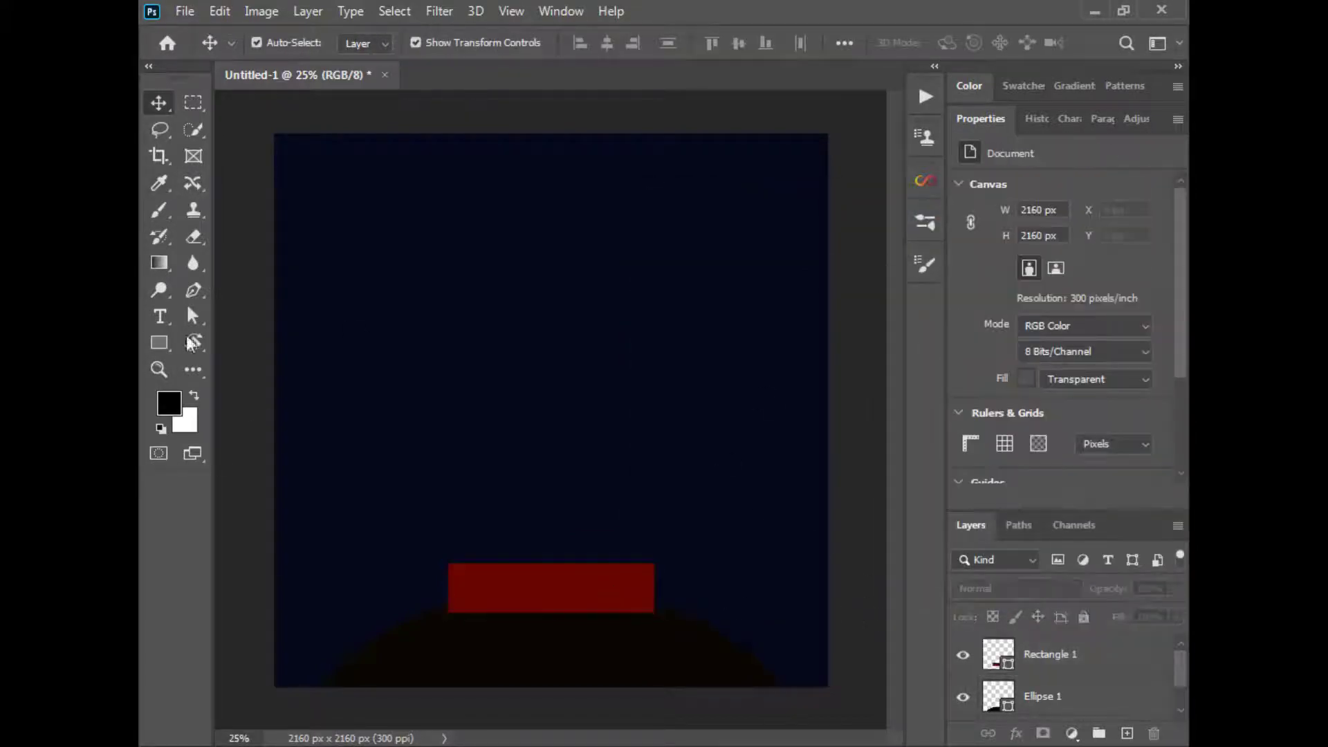
Step: Draw a tower rectangle about 508 by 1056 px standing on the red base and place its layer beneath the base's layer
{"action": "left_click", "coordinate": [160, 343]}
{"action": "left_click_drag", "start_coordinate": [485, 310], "coordinate": [615, 580]}
{"action": "left_click", "coordinate": [159, 103]}
{"action": "mouse_move", "coordinate": [527, 470]}
{"action": "left_mouse_down"}
{"action": "mouse_move", "coordinate": [527, 444]}
{"action": "mouse_move", "coordinate": [523, 461]}
{"action": "left_mouse_up"}
{"action": "scroll", "coordinate": [1169, 675], "scroll_direction": "down", "scroll_amount": 1}
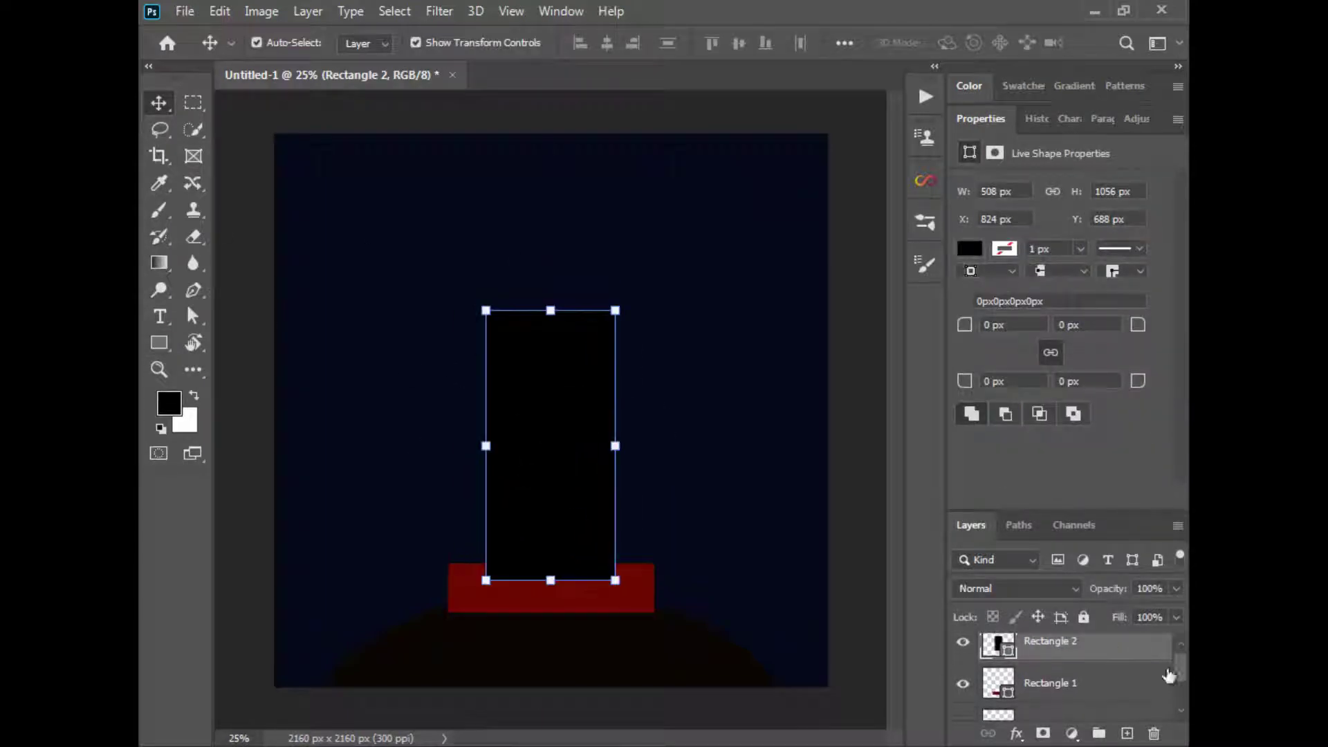
{"action": "left_click_drag", "start_coordinate": [1134, 645], "coordinate": [1107, 705]}
Step: Fill the tower rectangle with the dark red sampled from the base
{"action": "left_click", "coordinate": [159, 183]}
{"action": "left_click", "coordinate": [519, 584]}
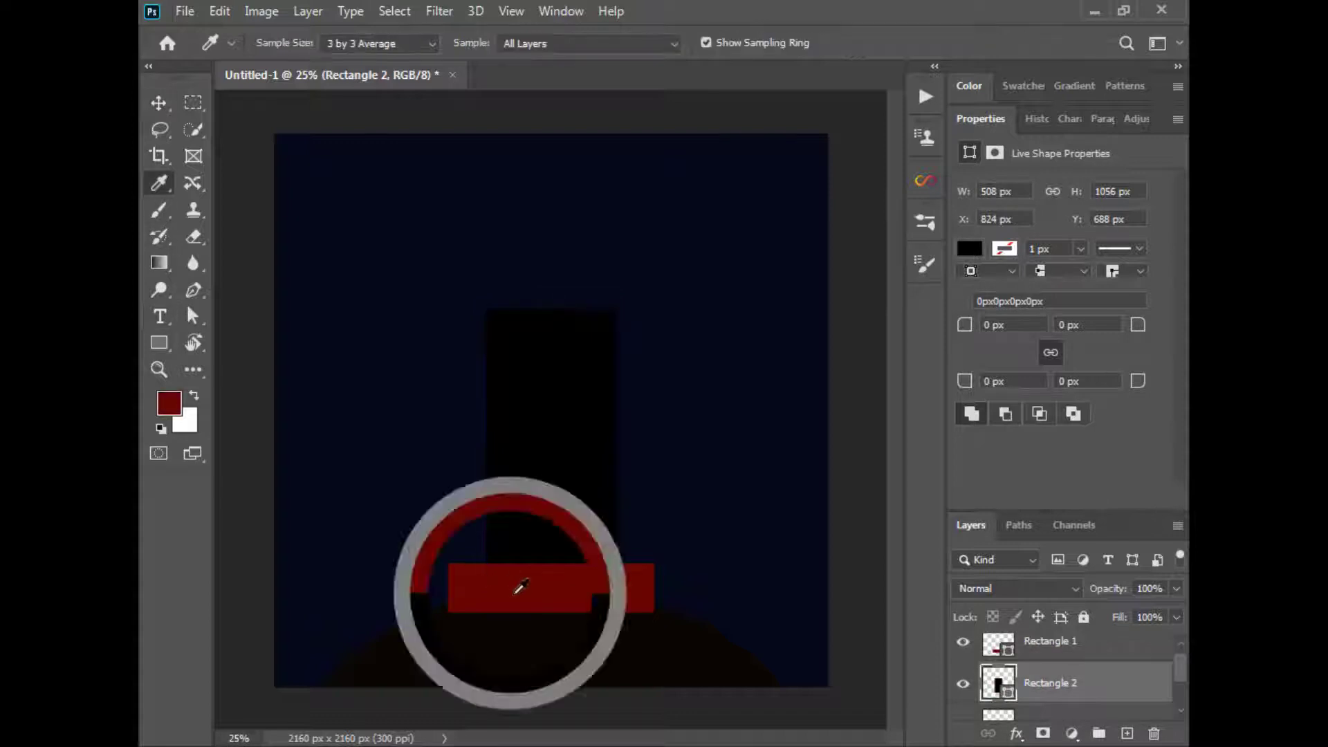
{"action": "left_click", "coordinate": [159, 103]}
{"action": "left_click", "coordinate": [970, 249]}
{"action": "left_click", "coordinate": [1162, 288]}
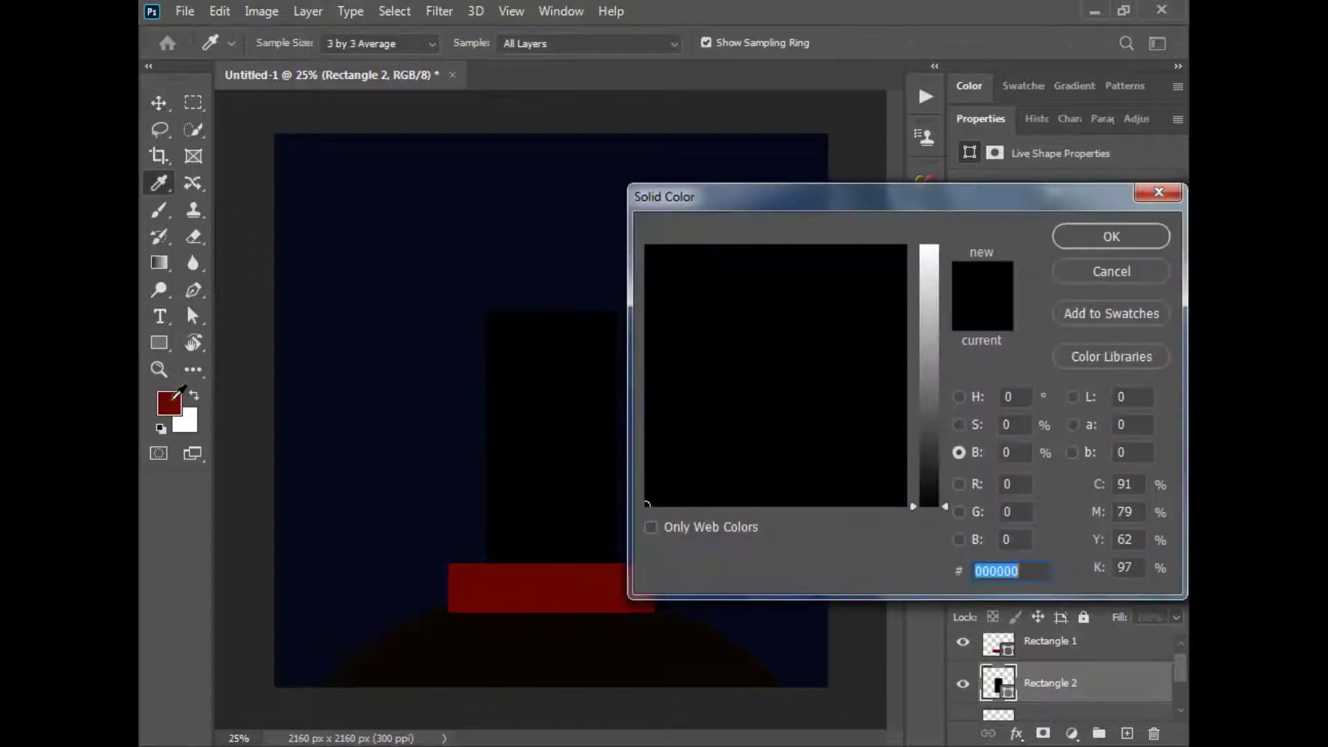
{"action": "left_click", "coordinate": [169, 403]}
{"action": "left_click", "coordinate": [1111, 237]}
Step: Fill the tower rectangle with pale pink f2dbda
{"action": "left_click", "coordinate": [1162, 287]}
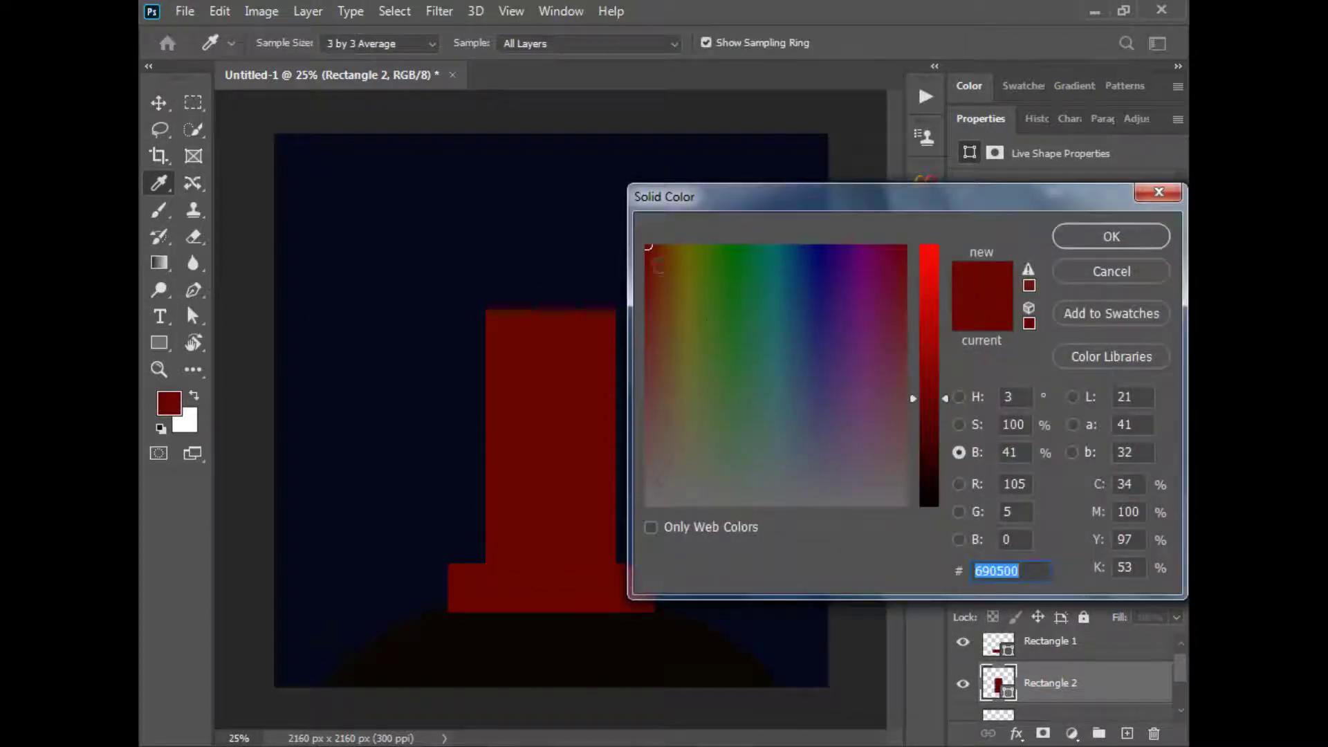
{"action": "type", "text": "f2622f"}
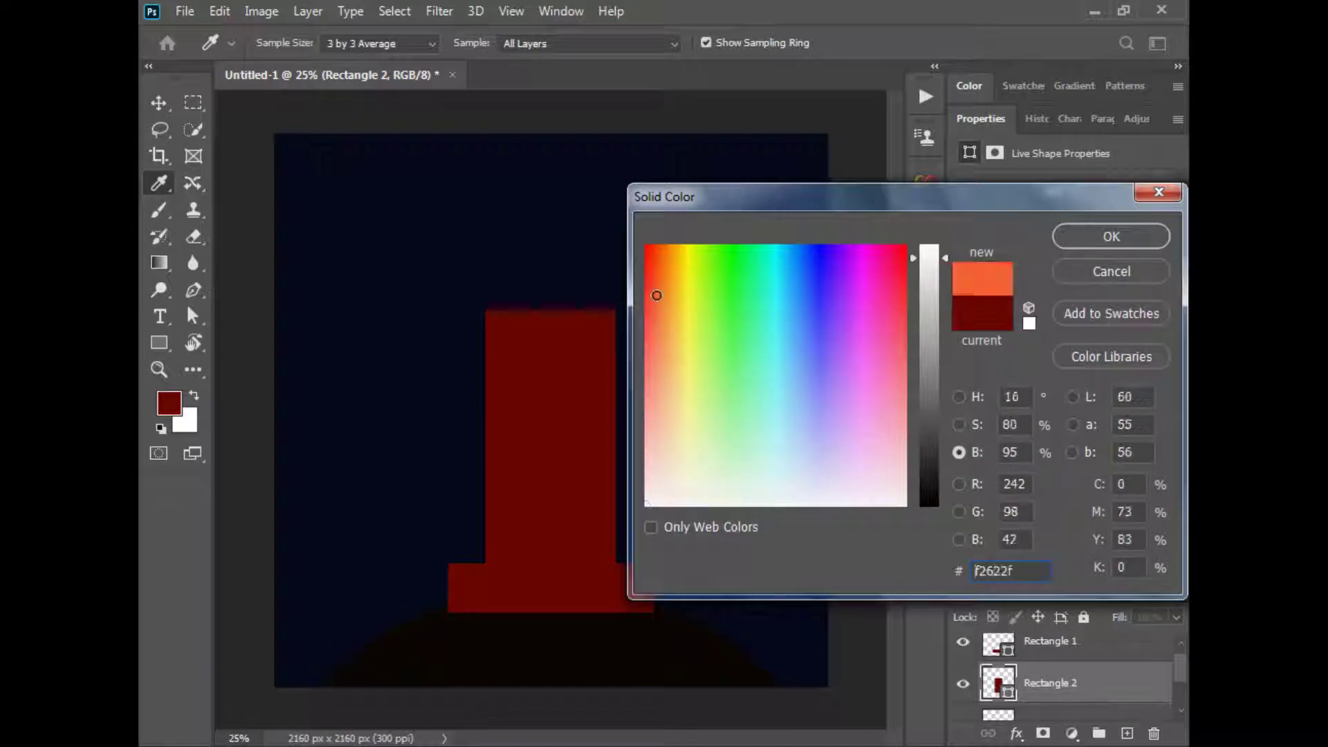
{"action": "left_click", "coordinate": [959, 425]}
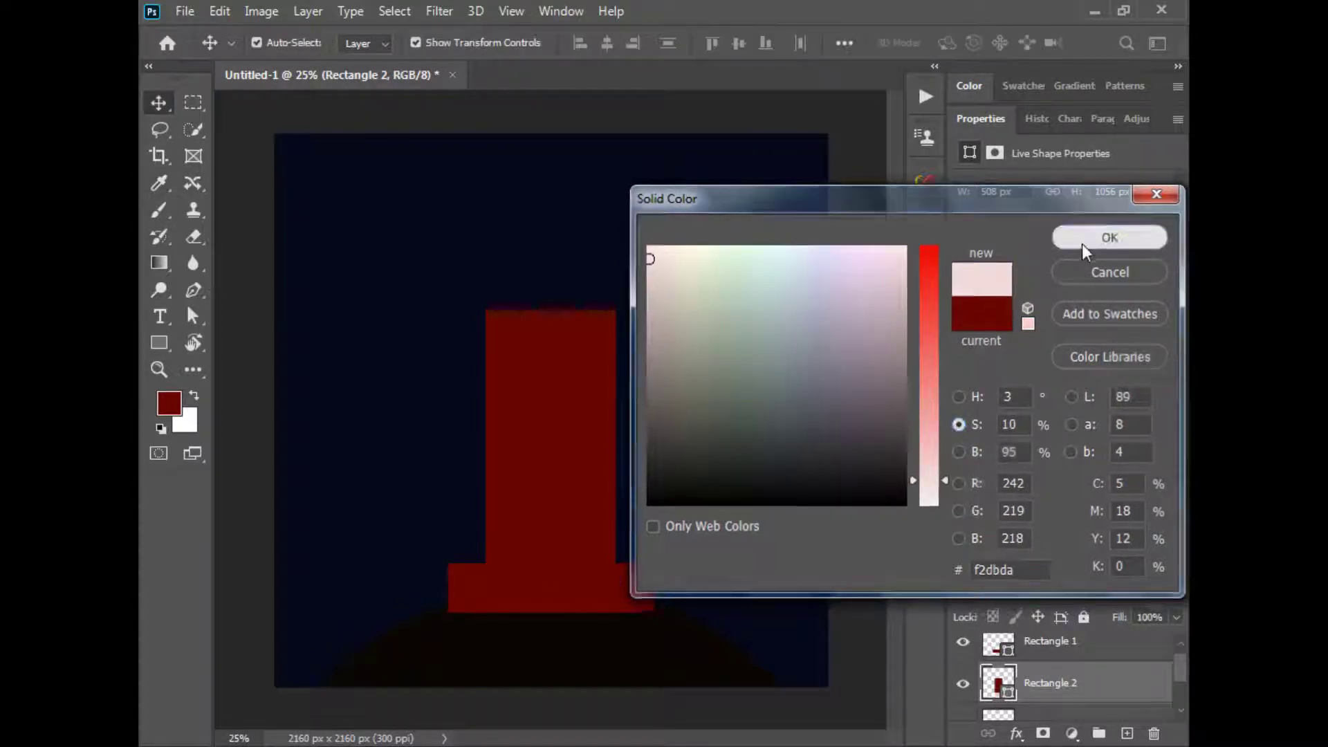
{"action": "left_click", "coordinate": [1083, 244]}
{"action": "left_click", "coordinate": [621, 424]}
Step: Taper the tower symmetrically toward its top with a perspective transform
{"action": "right_click", "coordinate": [537, 367]}
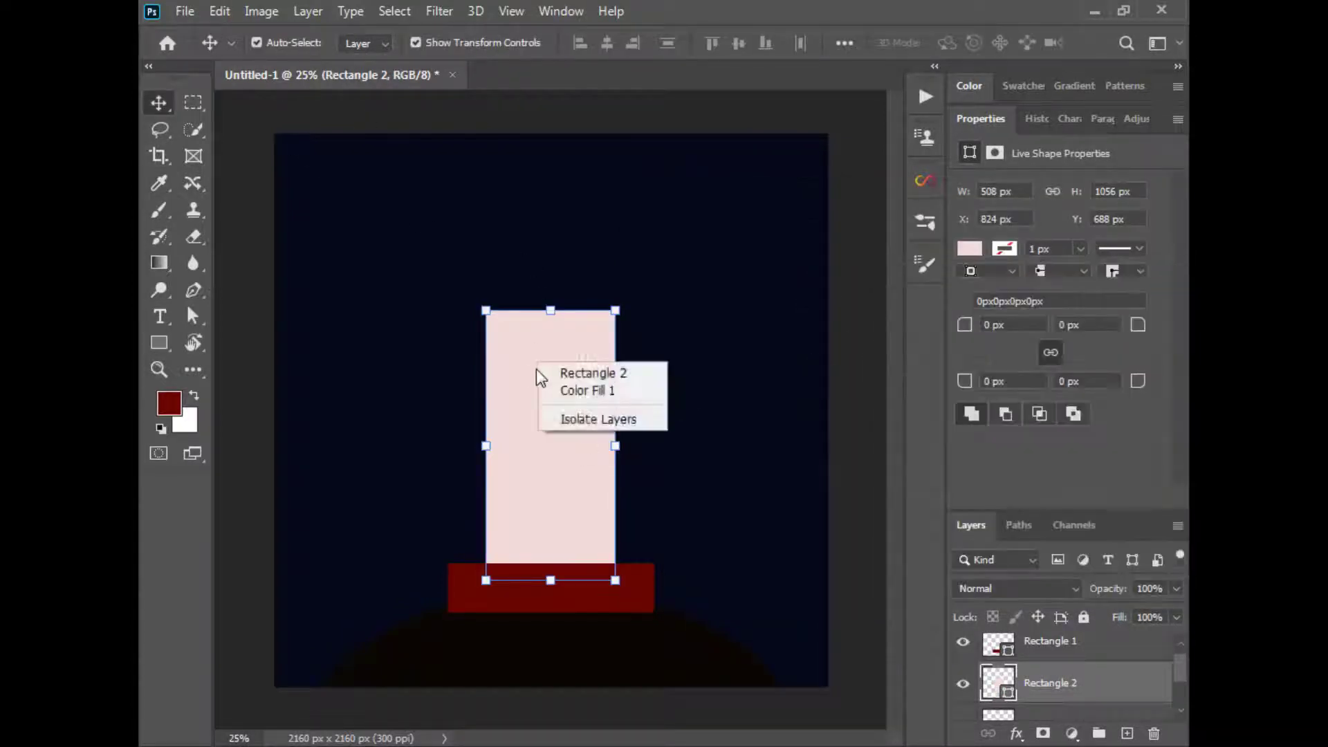
{"action": "left_click", "coordinate": [516, 388]}
{"action": "key", "text": "ctrl+t"}
{"action": "right_click", "coordinate": [525, 389]}
{"action": "left_click", "coordinate": [599, 122]}
{"action": "left_click_drag", "start_coordinate": [615, 310], "coordinate": [600, 321]}
{"action": "key", "text": "Return"}
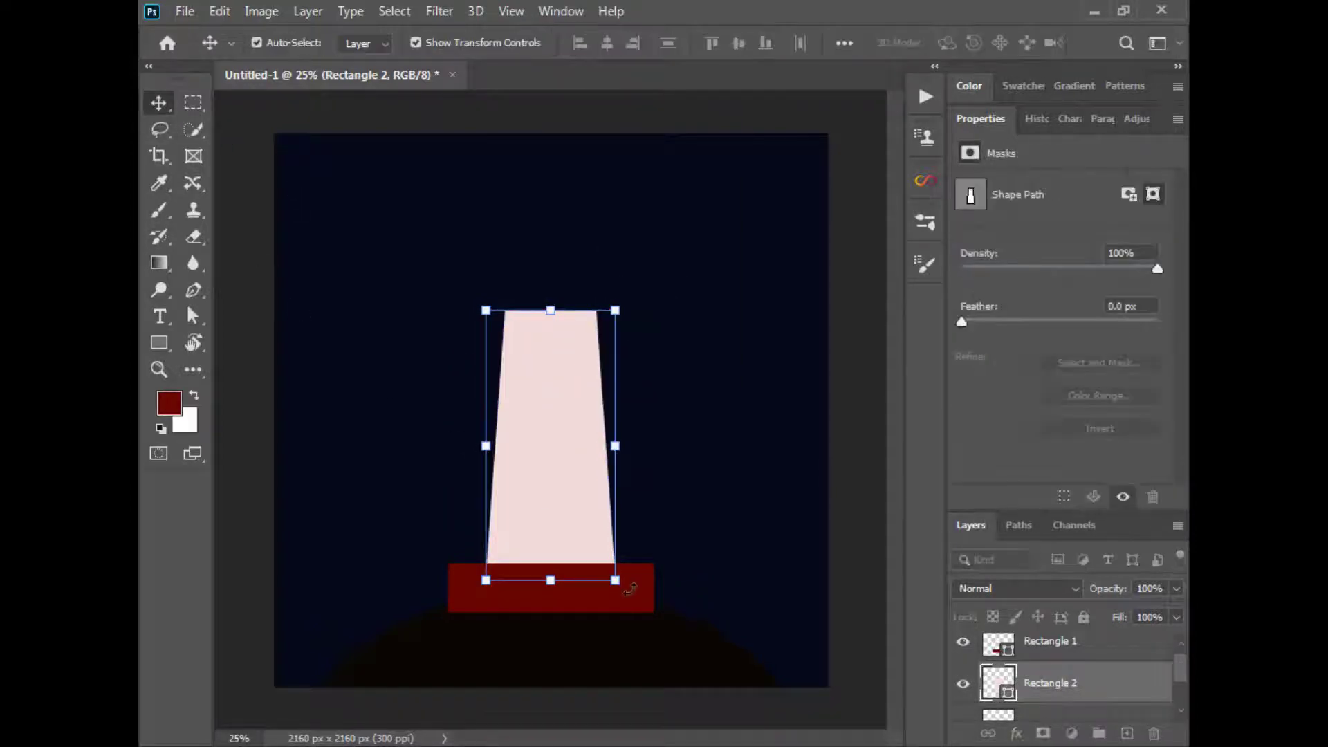
Step: Widen and enlarge the tapered tower and move it up so it stands on the red base
{"action": "left_click_drag", "start_coordinate": [616, 446], "coordinate": [624, 446]}
{"action": "left_click_drag", "start_coordinate": [624, 310], "coordinate": [630, 297]}
{"action": "left_click_drag", "start_coordinate": [561, 460], "coordinate": [562, 435]}
{"action": "key", "text": "Return"}
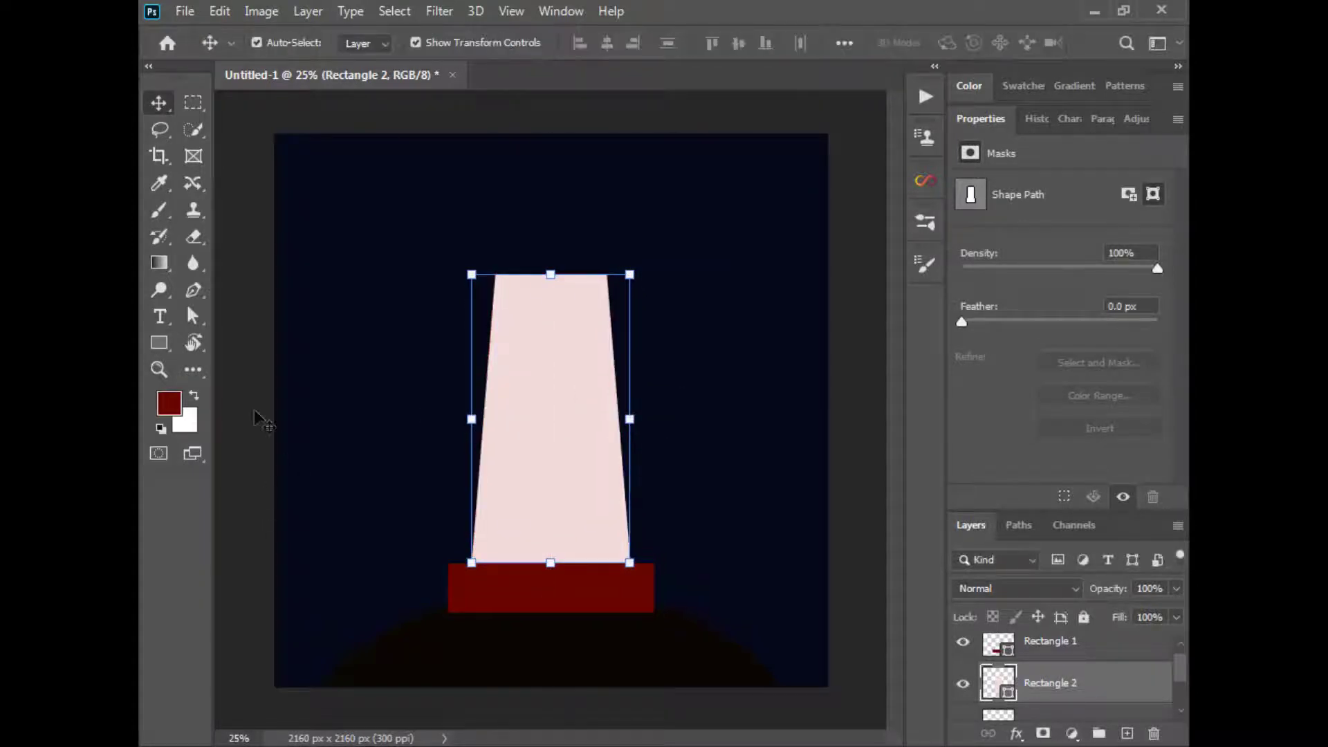
Step: Select the tower together with its base, scale both down slightly and lower them onto the hill
{"action": "left_click", "coordinate": [571, 607], "text": "shift"}
{"action": "key", "text": "ctrl+t"}
{"action": "left_click_drag", "start_coordinate": [654, 275], "coordinate": [643, 280]}
{"action": "left_click_drag", "start_coordinate": [558, 435], "coordinate": [557, 451]}
{"action": "key", "text": "Return"}
{"action": "left_click", "coordinate": [243, 548]}
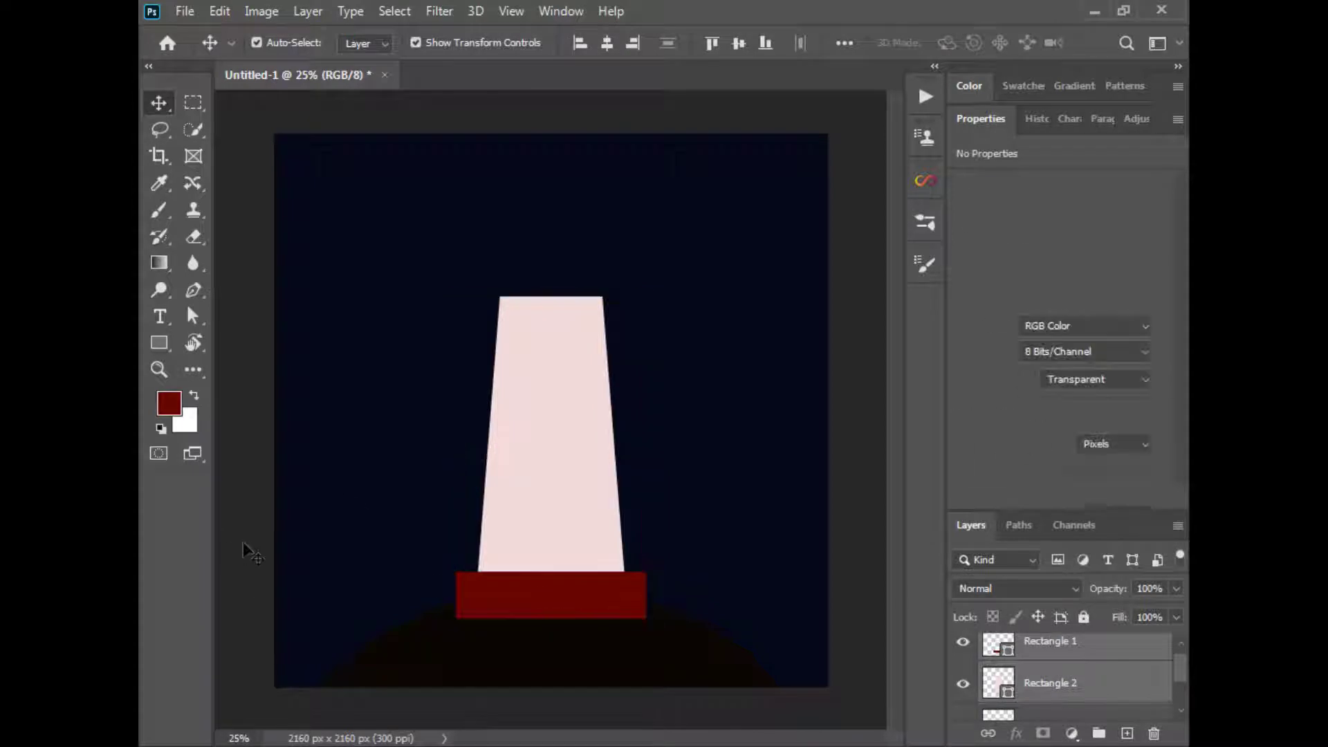
Step: Draw a thin horizontal rectangle across the top of the tower, slightly wider than the tower's top edge
{"action": "double_click", "coordinate": [978, 121]}
{"action": "key", "text": "u"}
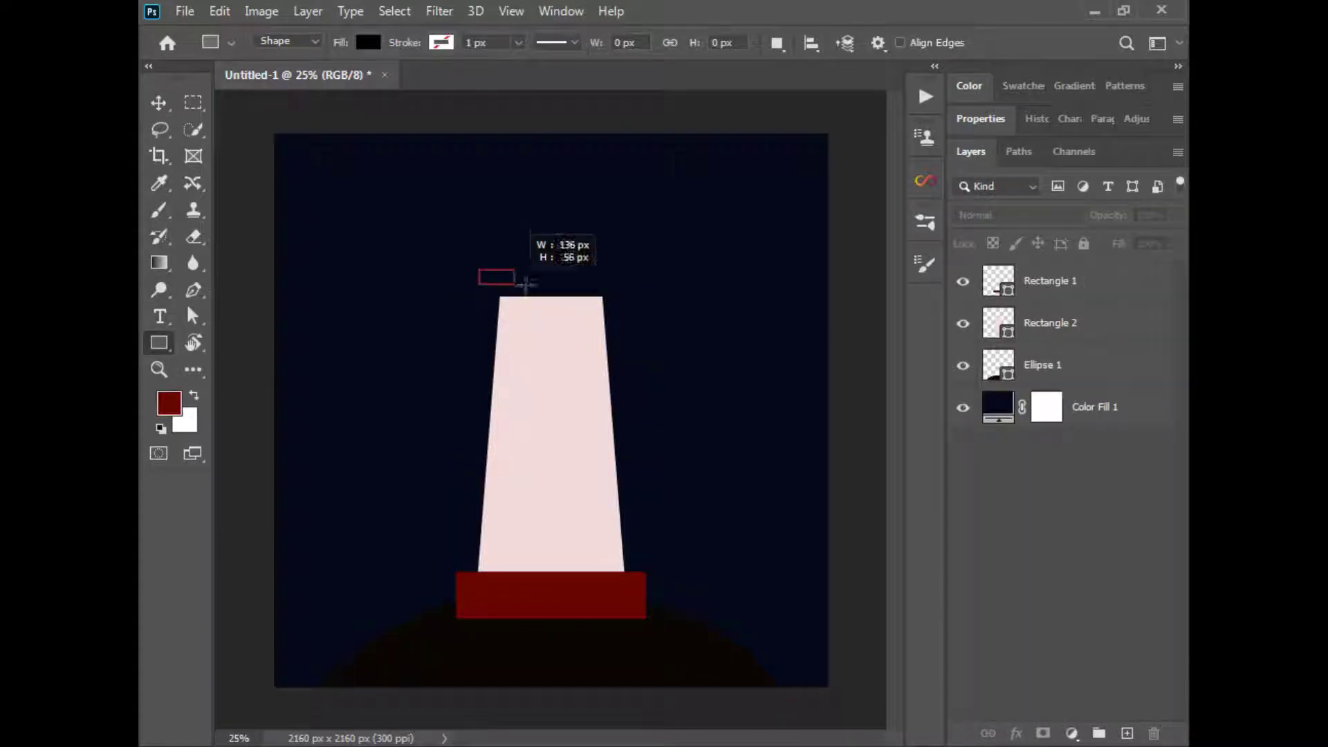
{"action": "mouse_move", "coordinate": [526, 284]}
{"action": "left_mouse_down"}
{"action": "mouse_move", "coordinate": [632, 297]}
{"action": "mouse_move", "coordinate": [588, 293]}
{"action": "left_mouse_up"}
{"action": "left_click", "coordinate": [159, 102]}
Step: Fill the thin top rectangle with dark red 690500 sampled from the base and deselect it
{"action": "left_click", "coordinate": [965, 248]}
{"action": "left_click", "coordinate": [1162, 288]}
{"action": "left_click", "coordinate": [594, 595]}
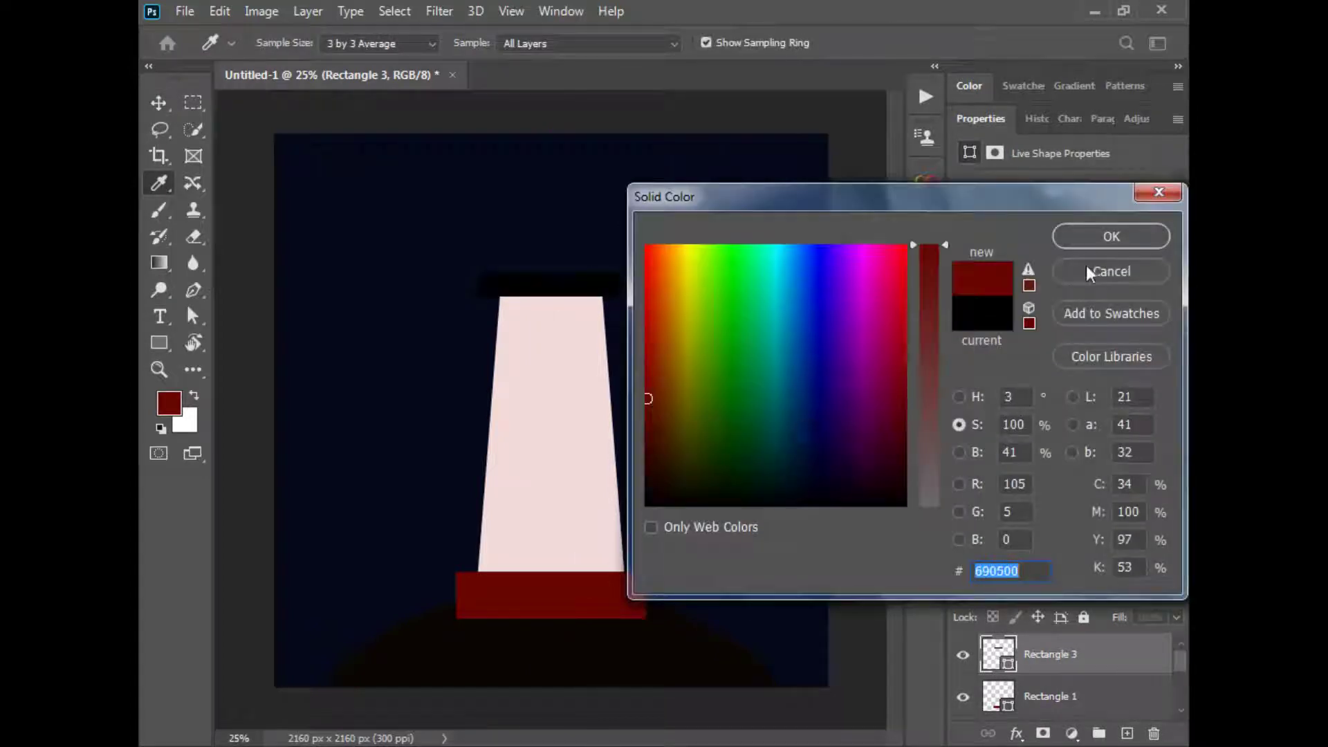
{"action": "left_click", "coordinate": [1112, 236]}
{"action": "left_click", "coordinate": [166, 103]}
{"action": "left_click", "coordinate": [232, 202]}
Step: Draw a lantern-room rectangle about 348 by 300 px and place it centred on the thin red slab
{"action": "left_click", "coordinate": [158, 342]}
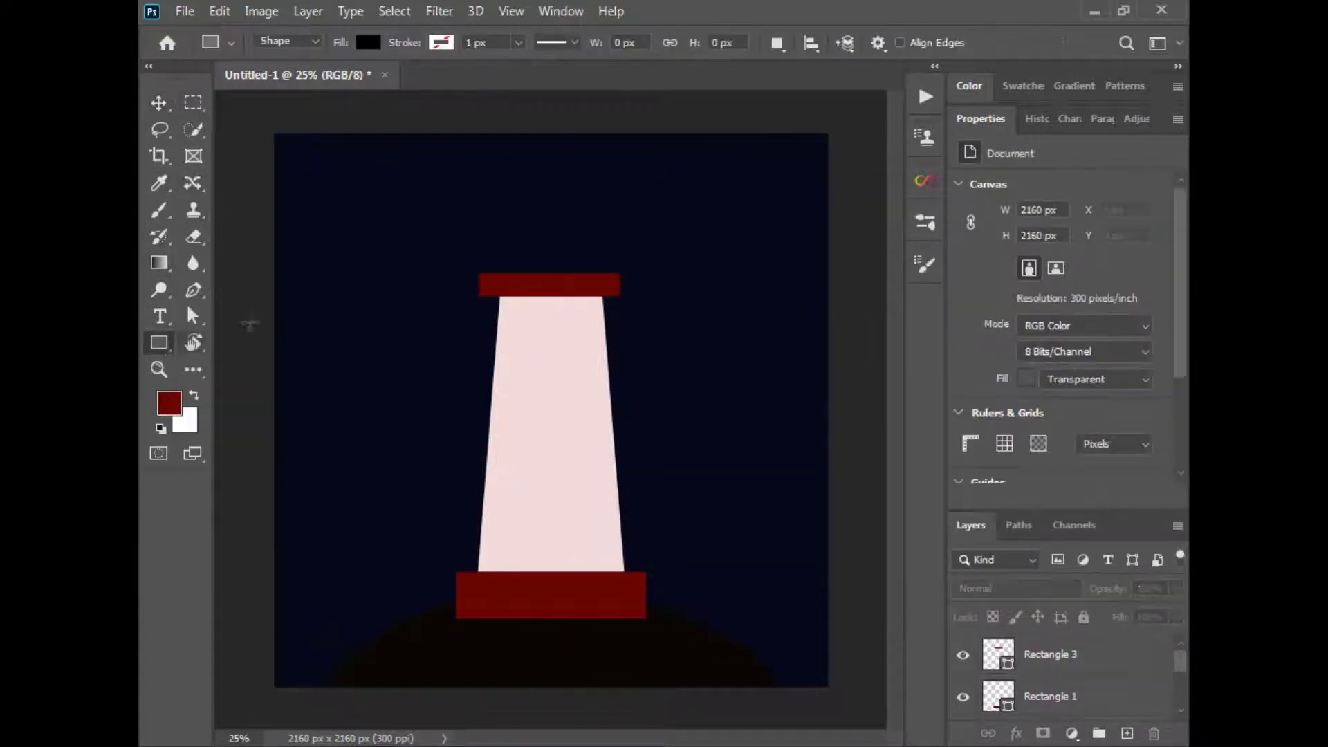
{"action": "mouse_move", "coordinate": [511, 208]}
{"action": "left_mouse_down"}
{"action": "mouse_move", "coordinate": [594, 273]}
{"action": "mouse_move", "coordinate": [572, 244]}
{"action": "left_mouse_up"}
{"action": "key", "text": "v"}
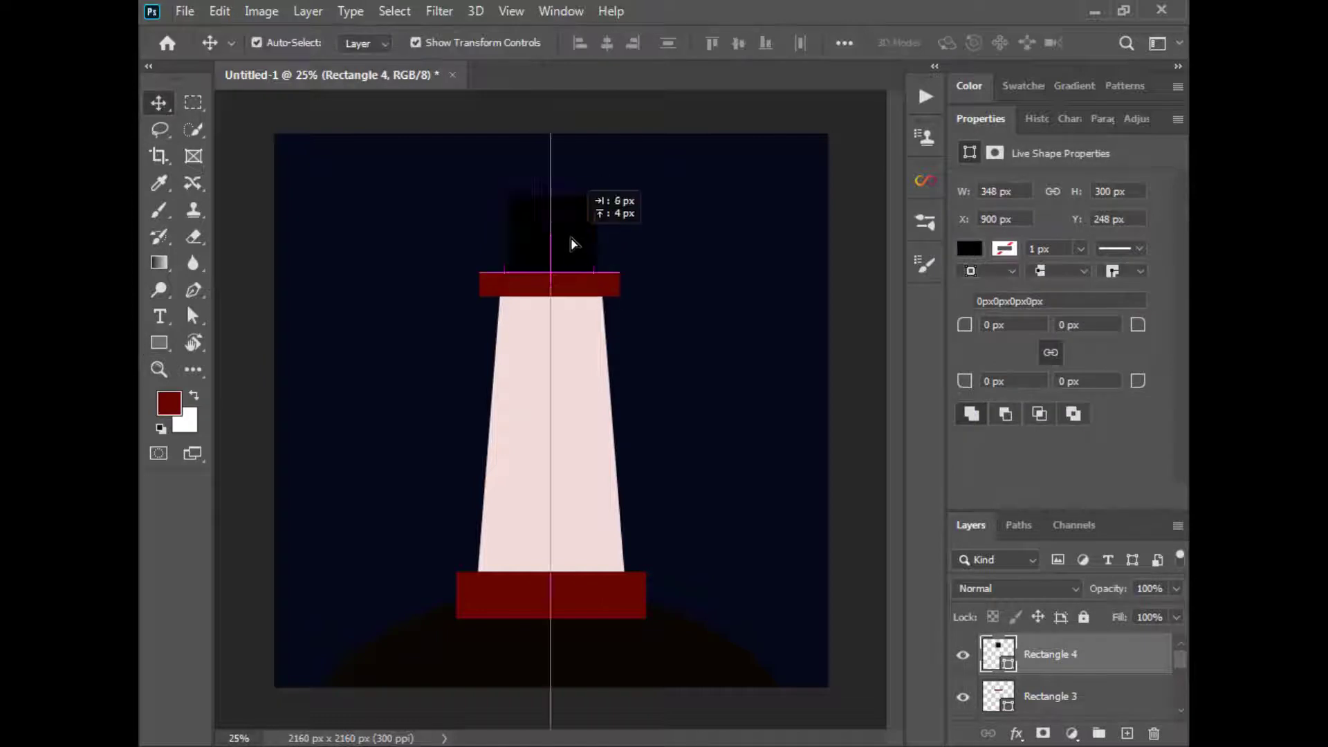
{"action": "left_click", "coordinate": [626, 341]}
{"action": "left_click", "coordinate": [587, 256]}
Step: Fill the lantern-room rectangle with the recently used dark red
{"action": "left_click", "coordinate": [969, 248]}
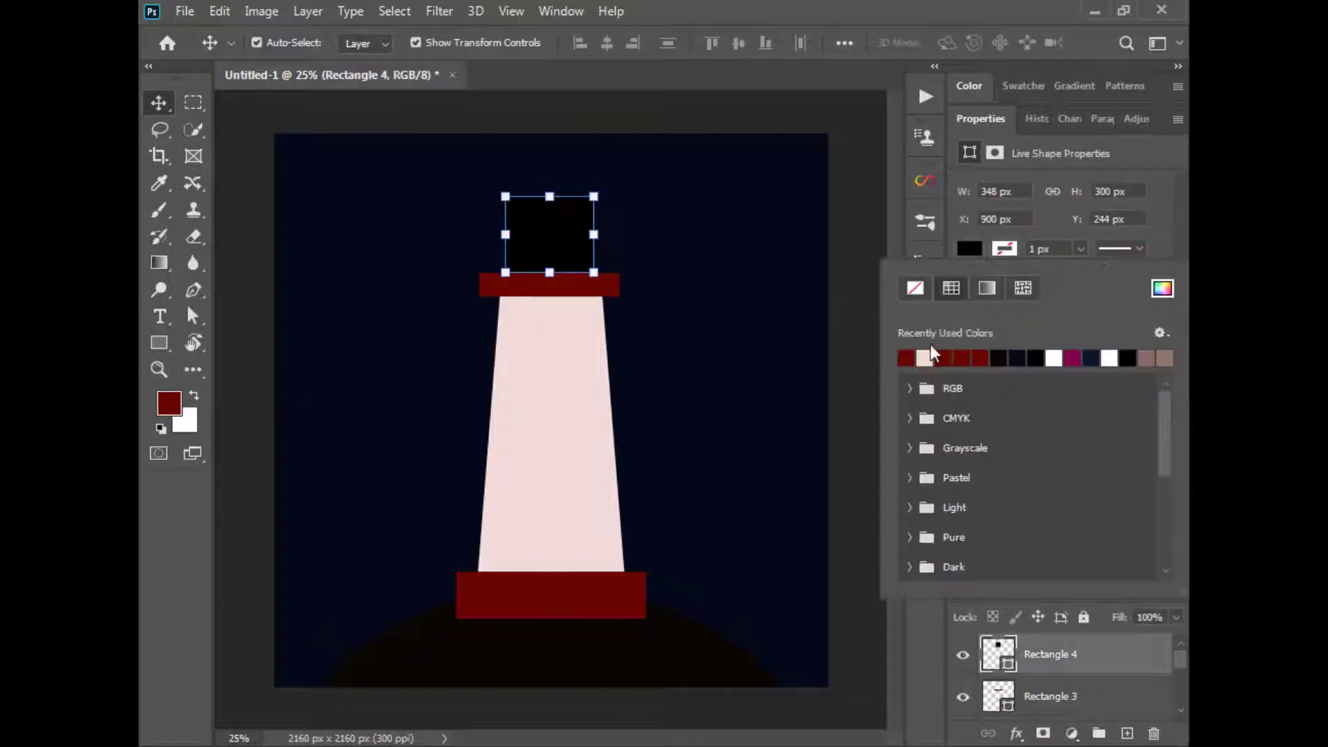
{"action": "left_click", "coordinate": [906, 358]}
{"action": "left_click", "coordinate": [872, 297]}
Step: Rasterize the lantern-room rectangle's layer, Rectangle 4
{"action": "right_click", "coordinate": [1079, 651]}
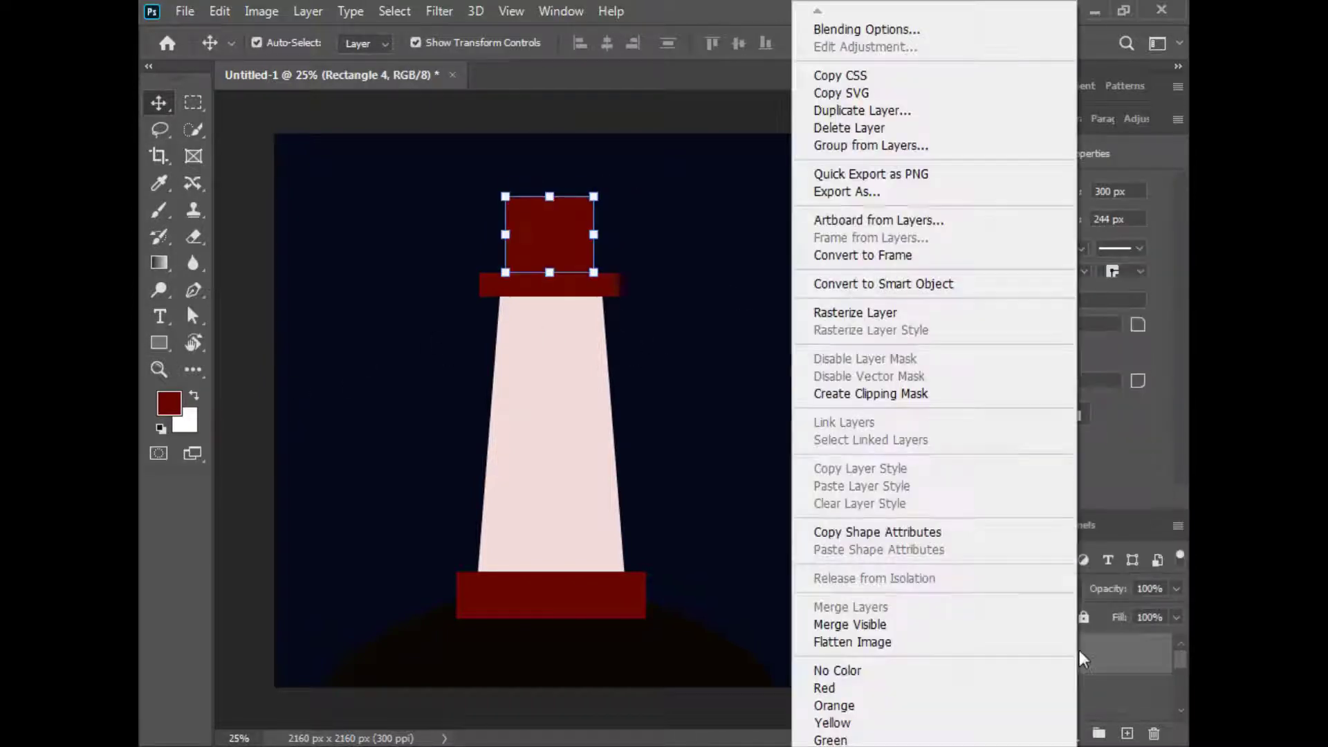
{"action": "left_click", "coordinate": [879, 312]}
{"action": "left_click", "coordinate": [861, 362]}
{"action": "left_click", "coordinate": [1036, 662]}
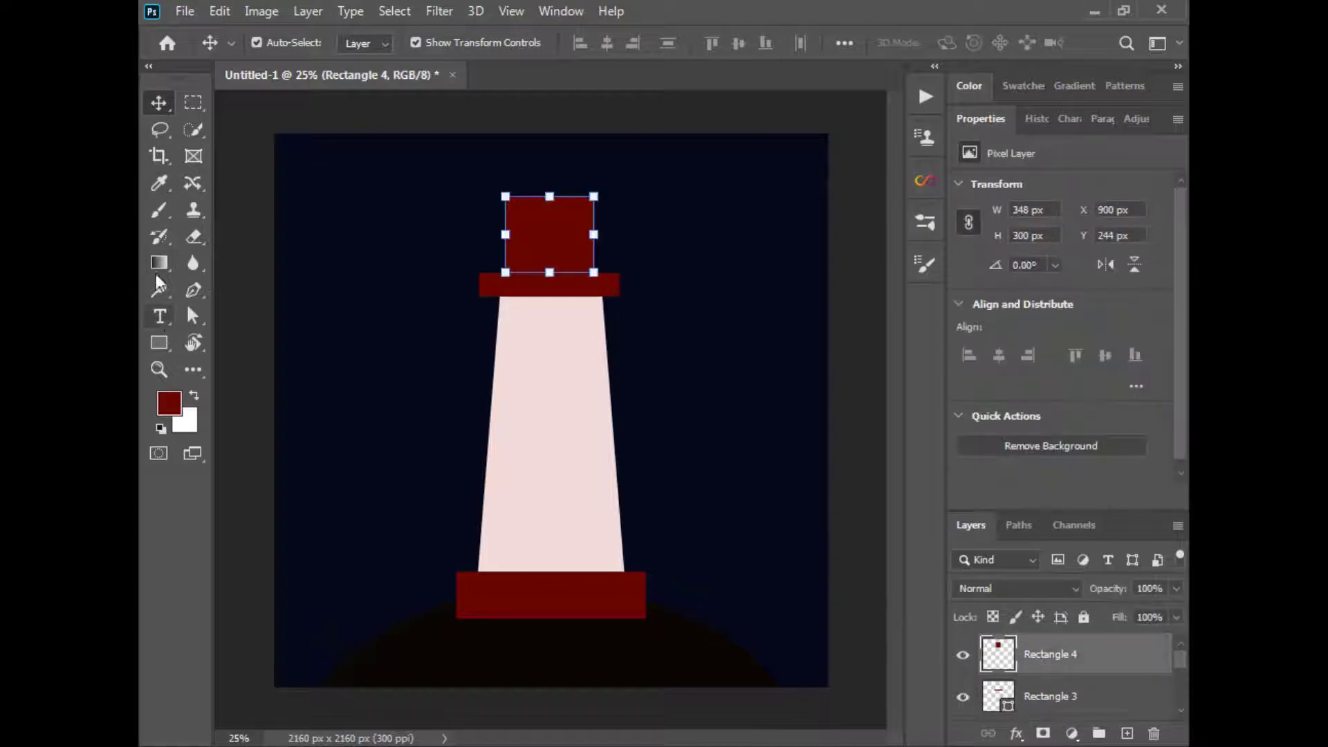
{"action": "right_click", "coordinate": [196, 106]}
{"action": "left_click", "coordinate": [199, 106]}
{"action": "right_click", "coordinate": [195, 107]}
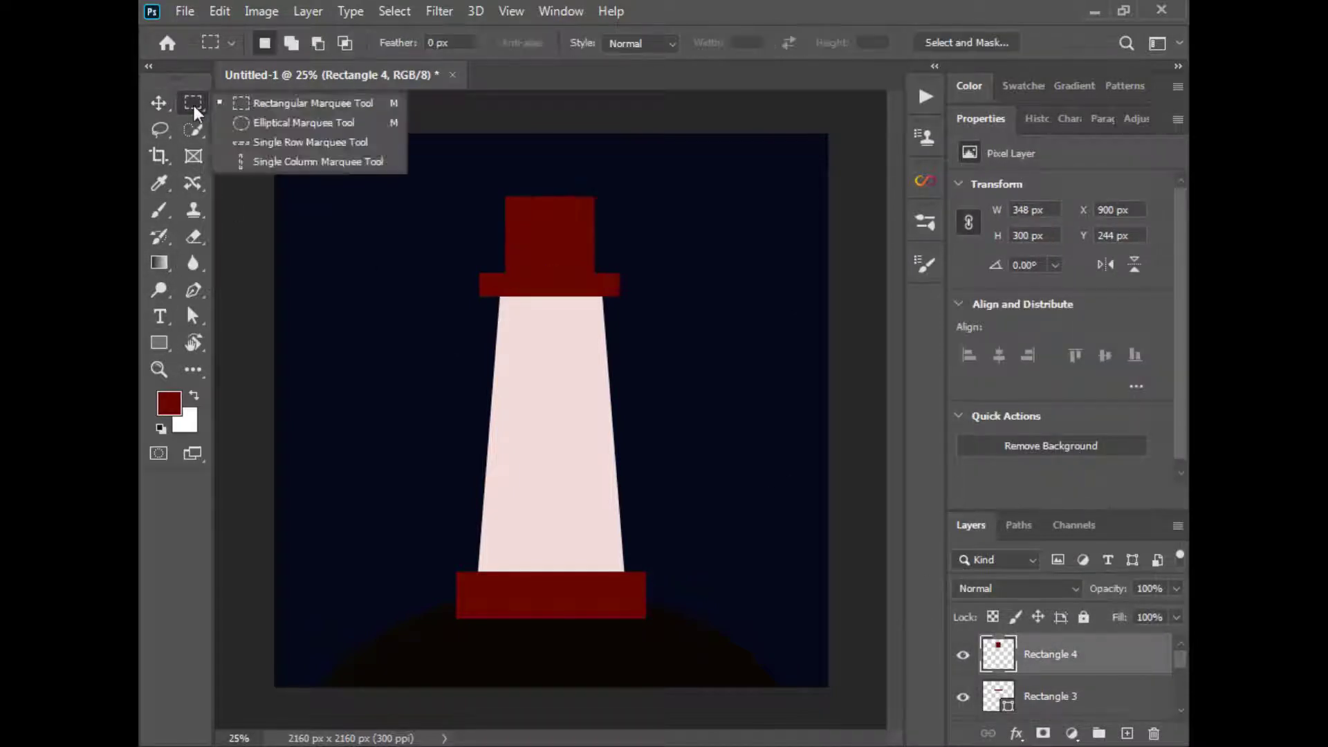
Step: Draw a window rectangle about 96 by 228 px inside the lantern room and duplicate it to the other side
{"action": "right_click", "coordinate": [160, 344]}
{"action": "left_click", "coordinate": [256, 341]}
{"action": "left_click_drag", "start_coordinate": [515, 209], "coordinate": [540, 266]}
{"action": "key", "text": "v"}
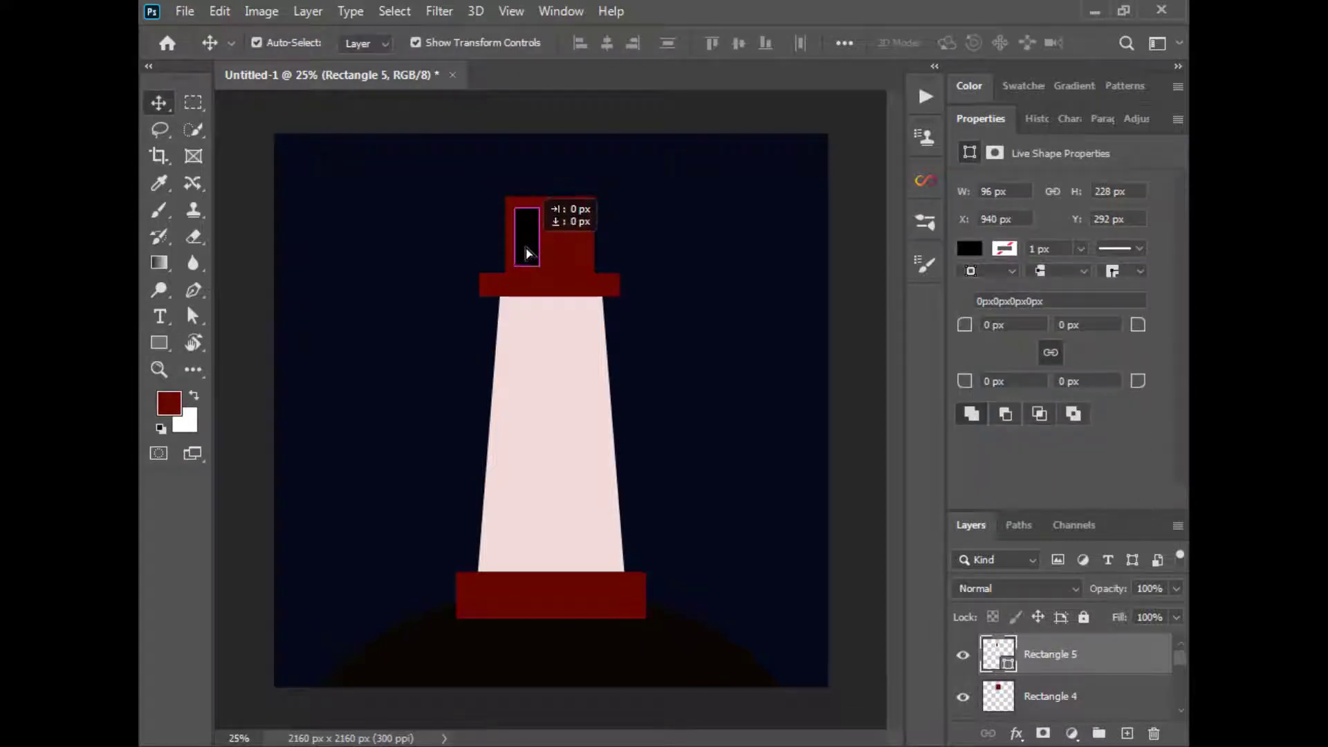
{"action": "left_click_drag", "start_coordinate": [529, 258], "coordinate": [571, 253]}
Step: Select both window rectangles and put them in a layer group
{"action": "left_click", "coordinate": [532, 249], "text": "ctrl+shift"}
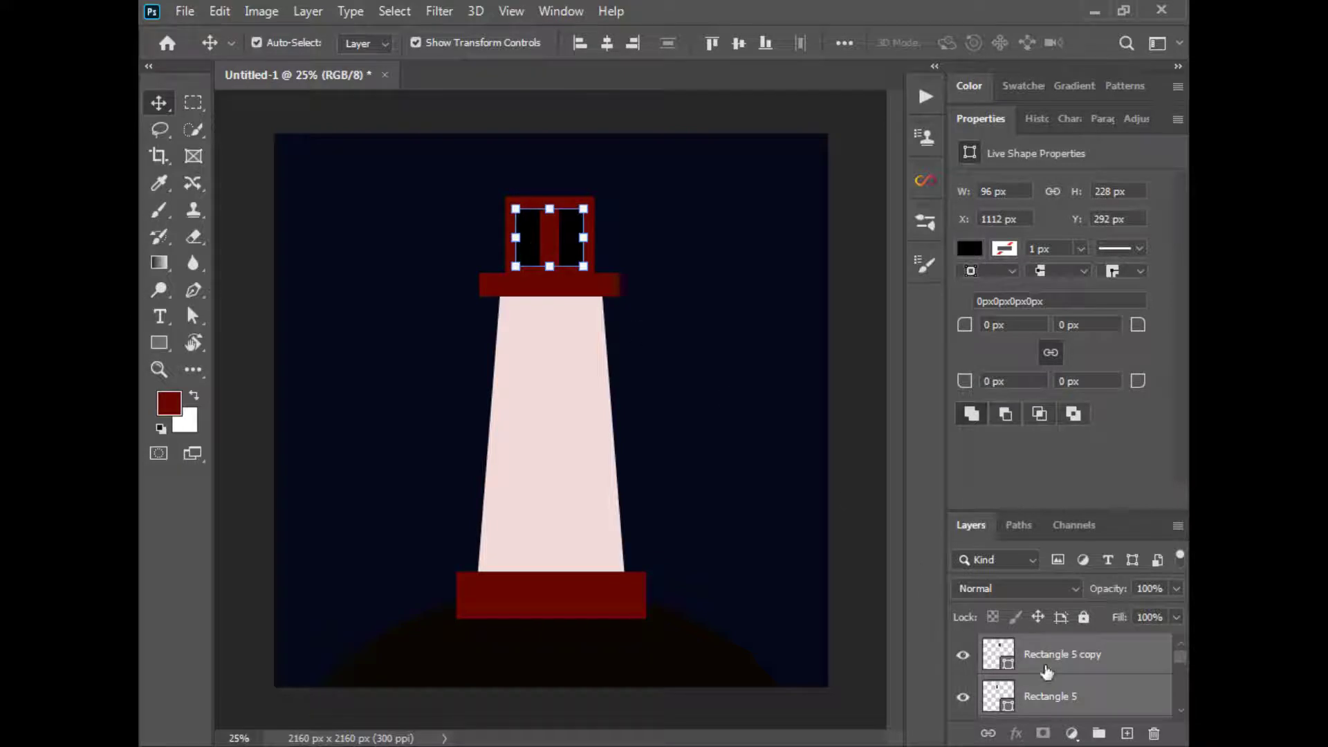
{"action": "double_click", "coordinate": [994, 120]}
{"action": "right_click", "coordinate": [1046, 294]}
{"action": "left_click", "coordinate": [1091, 438]}
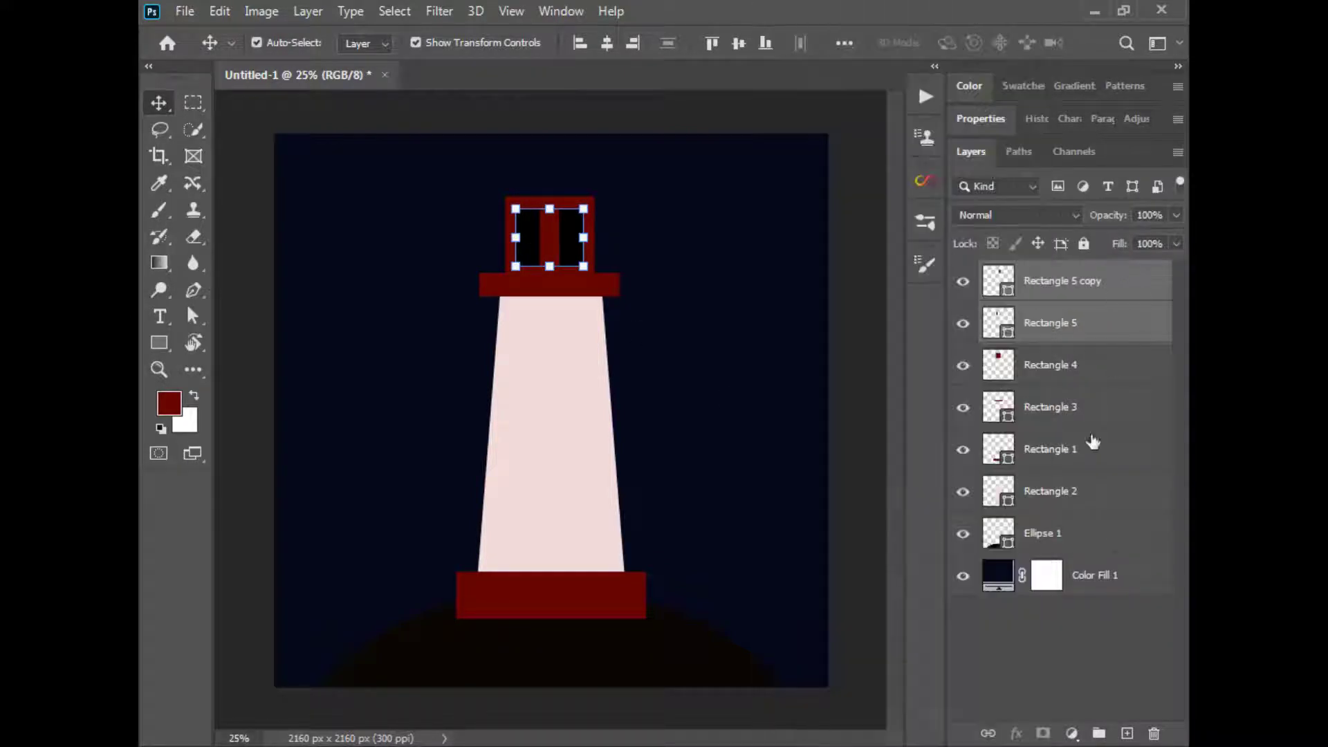
{"action": "left_click", "coordinate": [1100, 735]}
Step: Align the window group to the canvas by its horizontal centre
{"action": "left_click", "coordinate": [841, 47]}
{"action": "left_click", "coordinate": [905, 229]}
{"action": "left_click", "coordinate": [884, 261]}
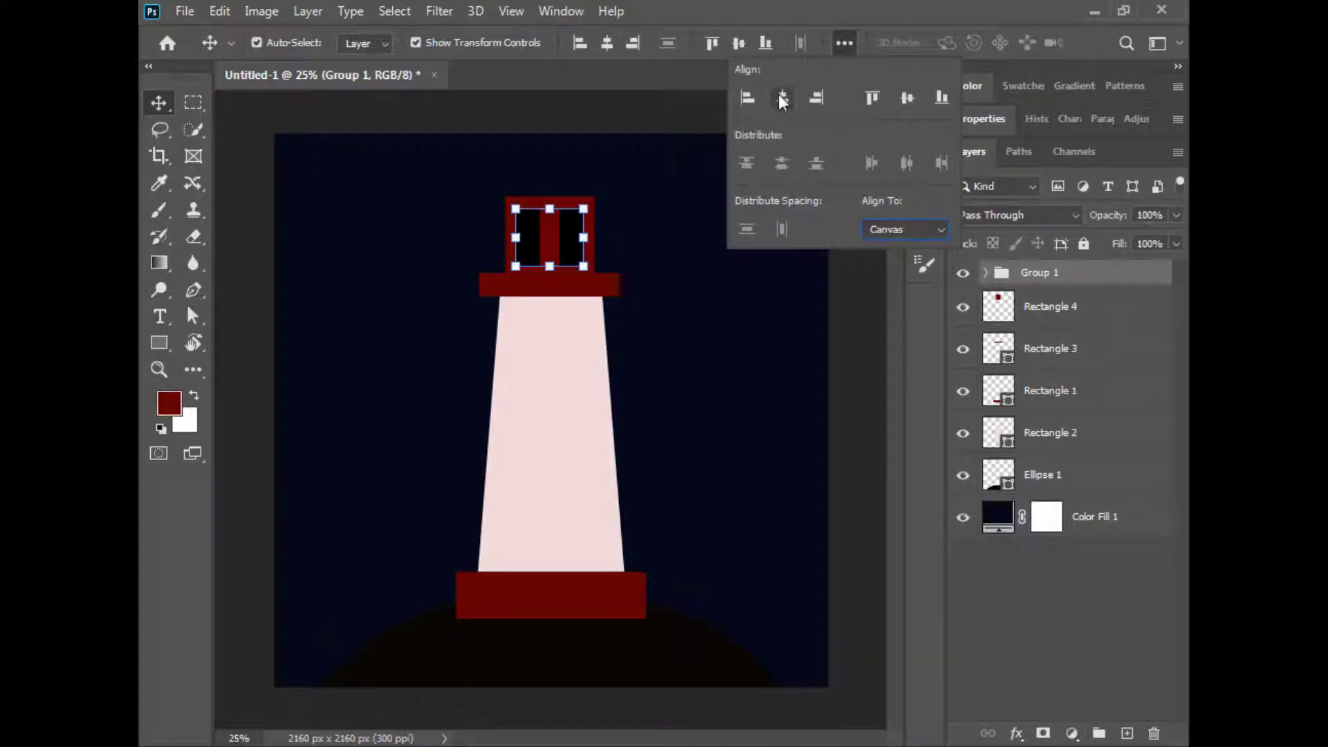
{"action": "left_click", "coordinate": [782, 97]}
{"action": "left_click", "coordinate": [865, 329]}
{"action": "left_click", "coordinate": [985, 273]}
{"action": "left_click", "coordinate": [1048, 315]}
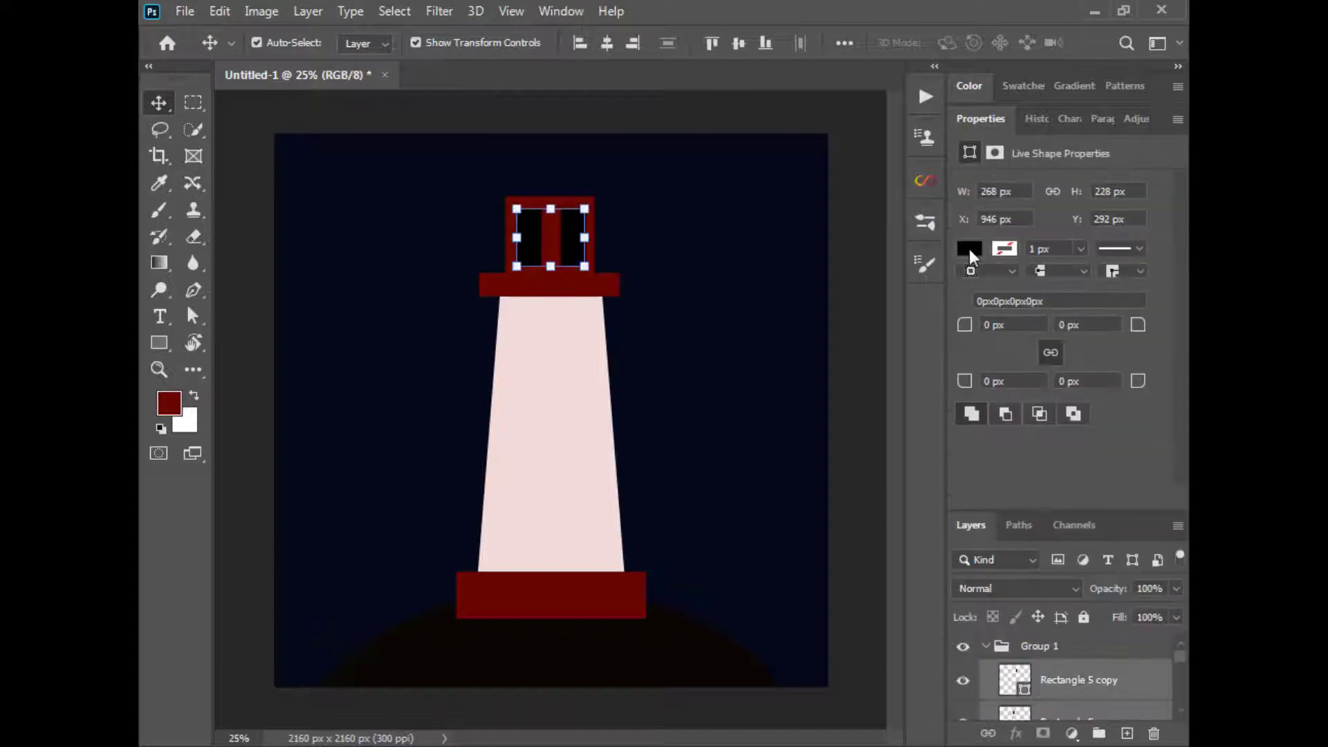
{"action": "left_click", "coordinate": [969, 249]}
{"action": "left_click", "coordinate": [857, 359]}
{"action": "left_click", "coordinate": [986, 646]}
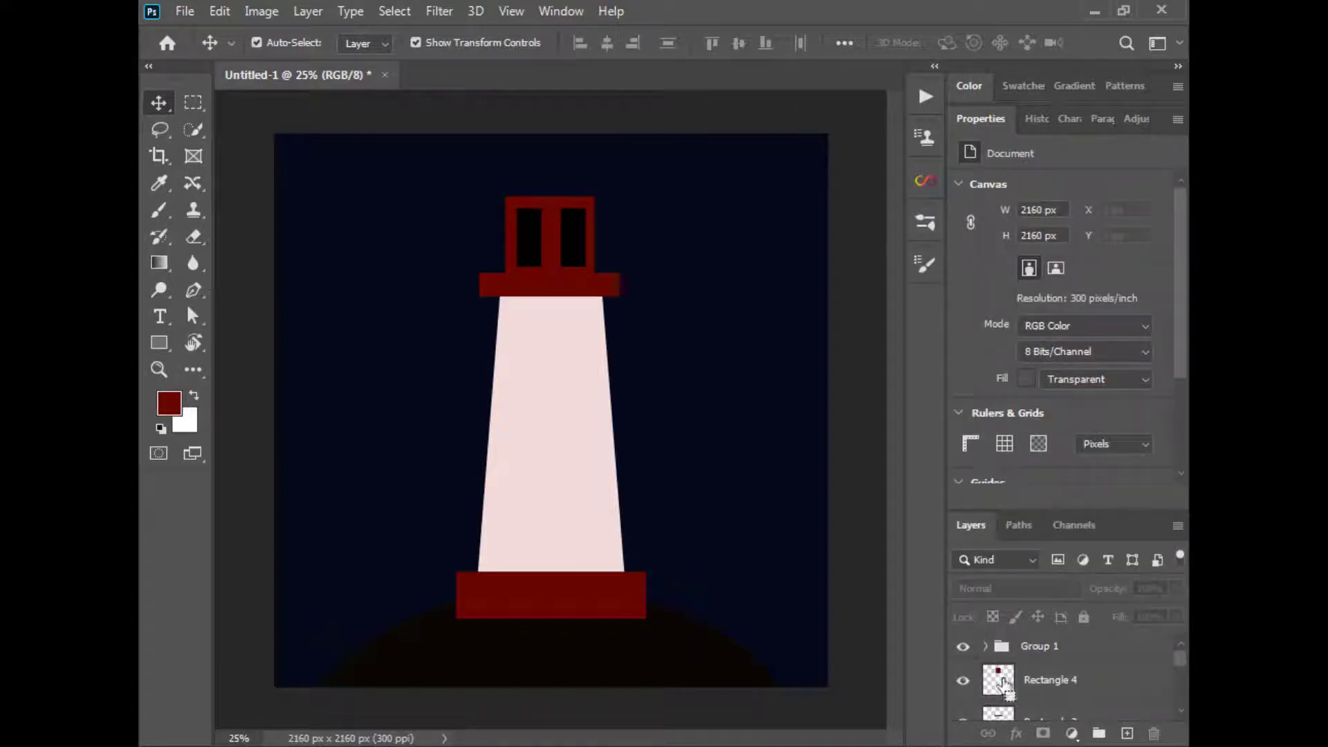
Step: Load both window shapes as a selection, add it as a layer mask on Rectangle 4 and invert the mask
{"action": "double_click", "coordinate": [981, 119]}
{"action": "left_click", "coordinate": [983, 275]}
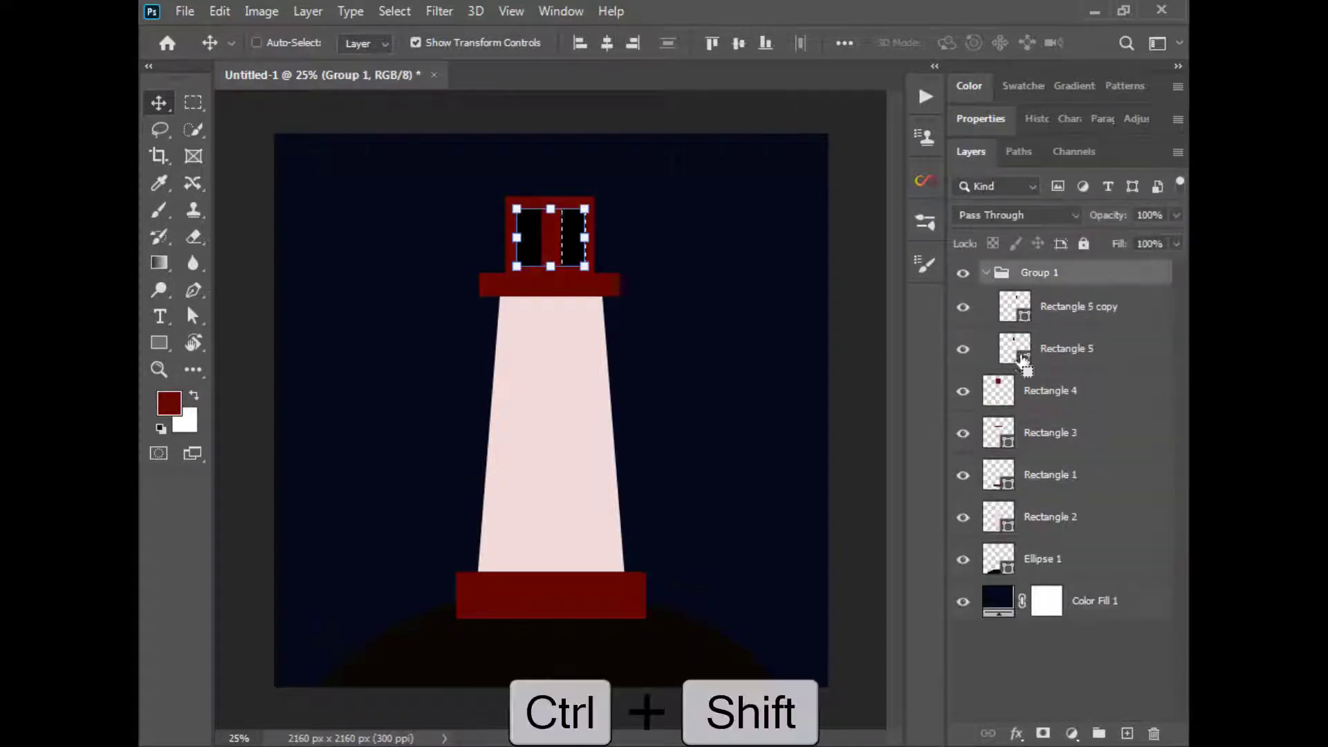
{"action": "left_click", "coordinate": [986, 273]}
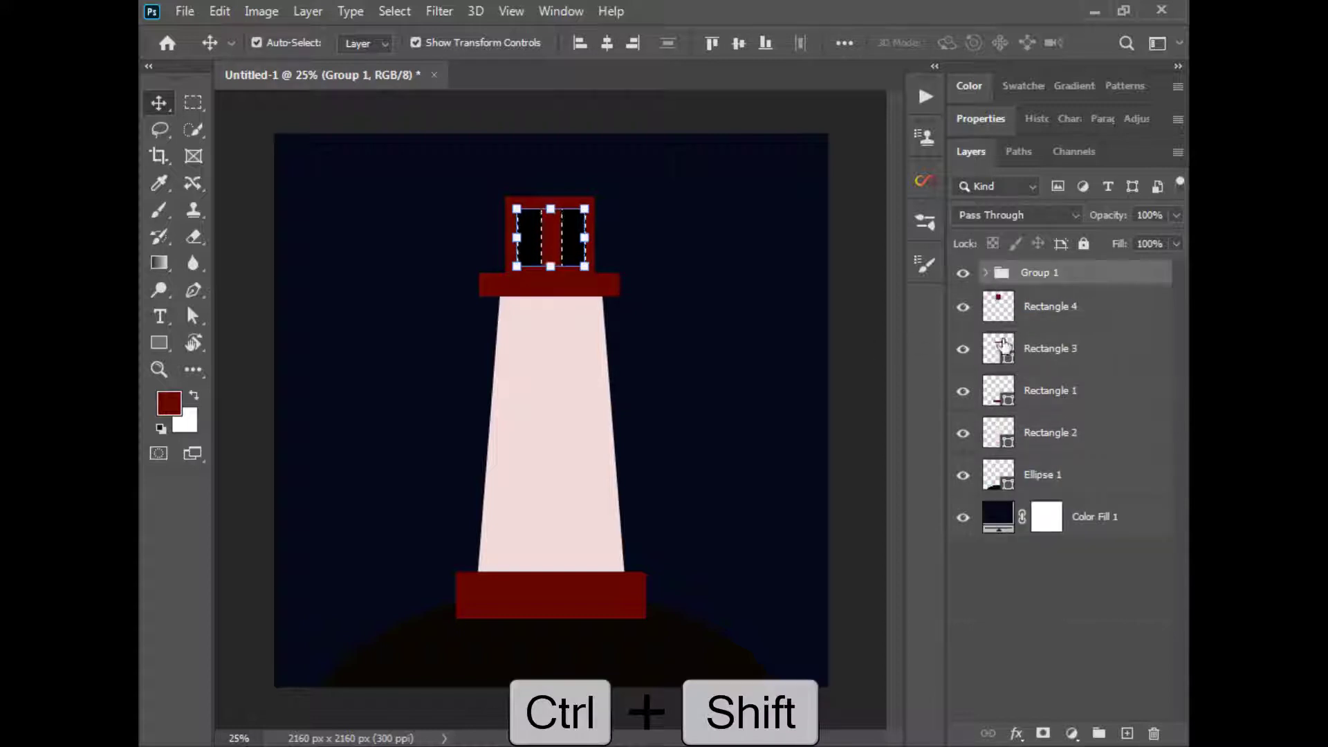
{"action": "left_click", "coordinate": [1048, 306]}
{"action": "left_click", "coordinate": [1045, 733]}
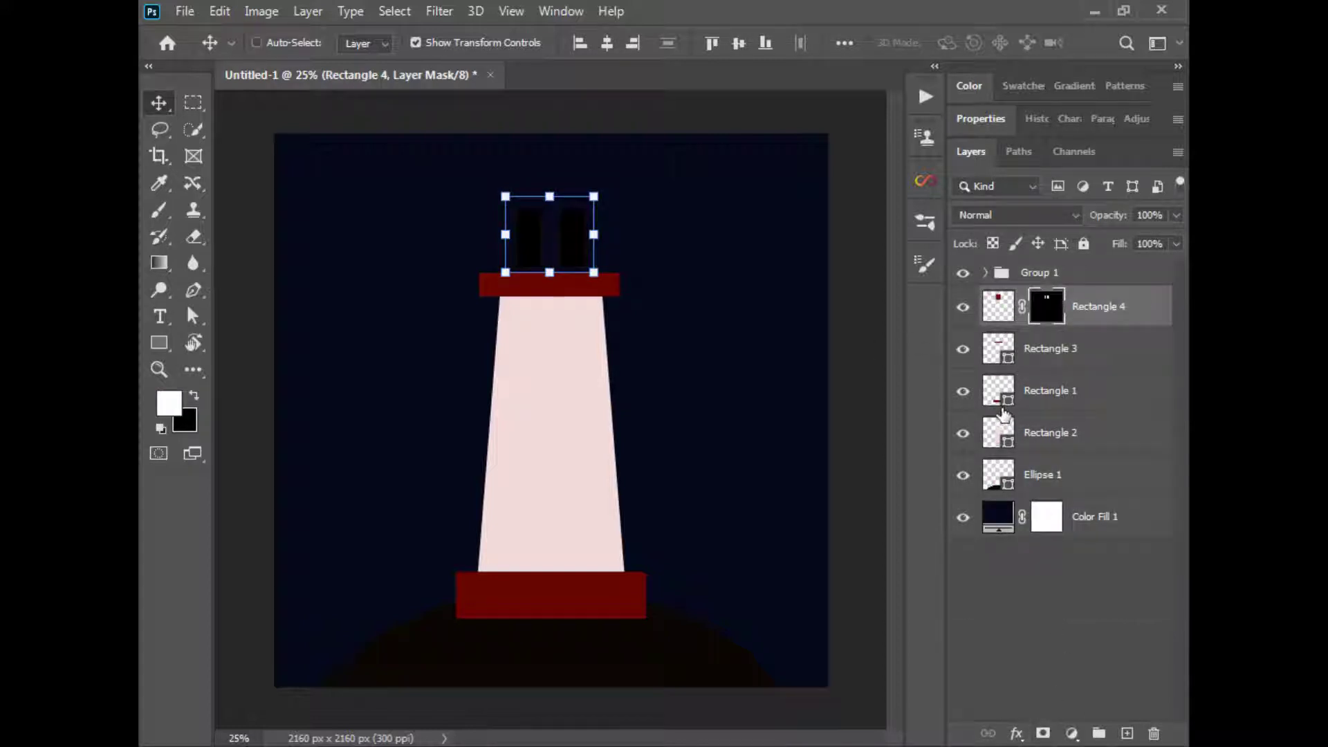
{"action": "key", "text": "ctrl+i"}
{"action": "left_click", "coordinate": [874, 388]}
Step: Delete the group containing the two black window rectangles
{"action": "left_click", "coordinate": [990, 274]}
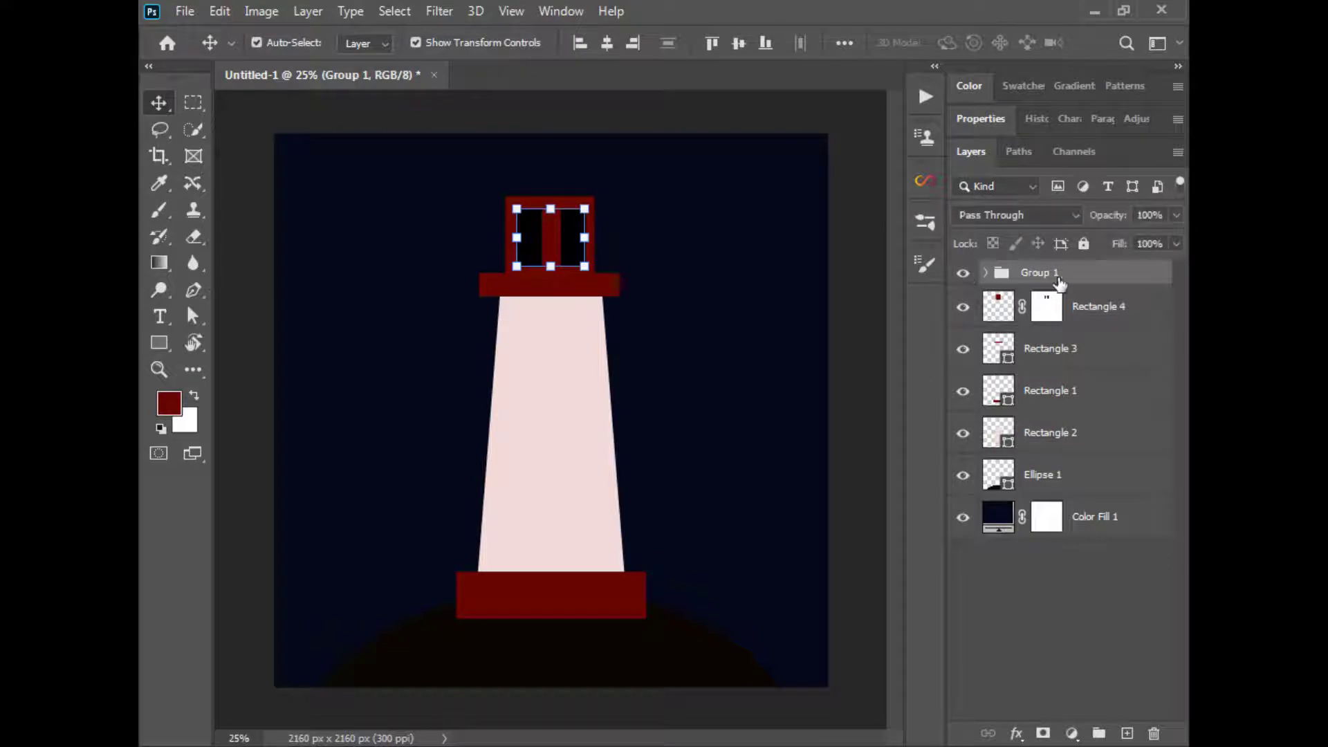
{"action": "left_click", "coordinate": [1153, 733]}
{"action": "left_click", "coordinate": [542, 296]}
Step: Try drawing three-sided polygons beside the lighthouse with the Polygon Tool and undo them
{"action": "right_click", "coordinate": [159, 343]}
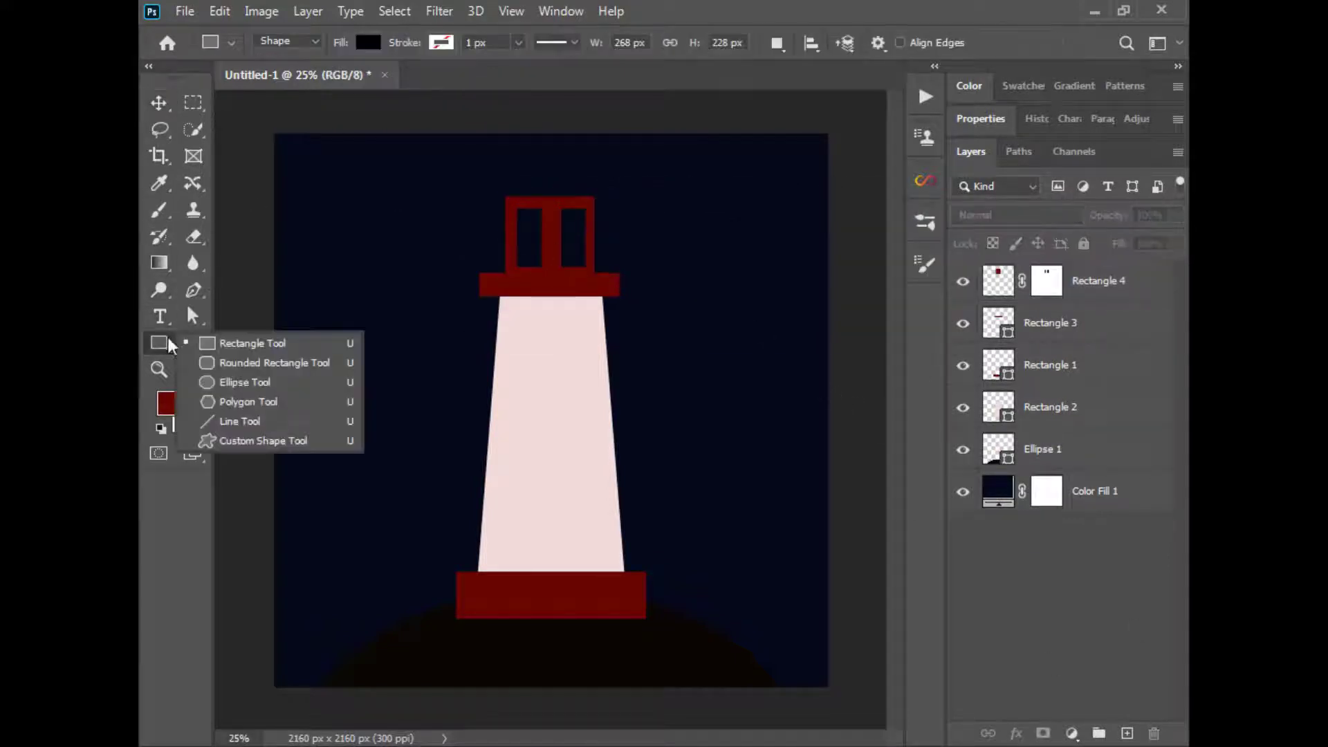
{"action": "left_click", "coordinate": [221, 406]}
{"action": "mouse_move", "coordinate": [416, 278]}
{"action": "left_mouse_down"}
{"action": "mouse_move", "coordinate": [454, 318]}
{"action": "mouse_move", "coordinate": [435, 338]}
{"action": "left_mouse_up"}
{"action": "key", "text": "Delete"}
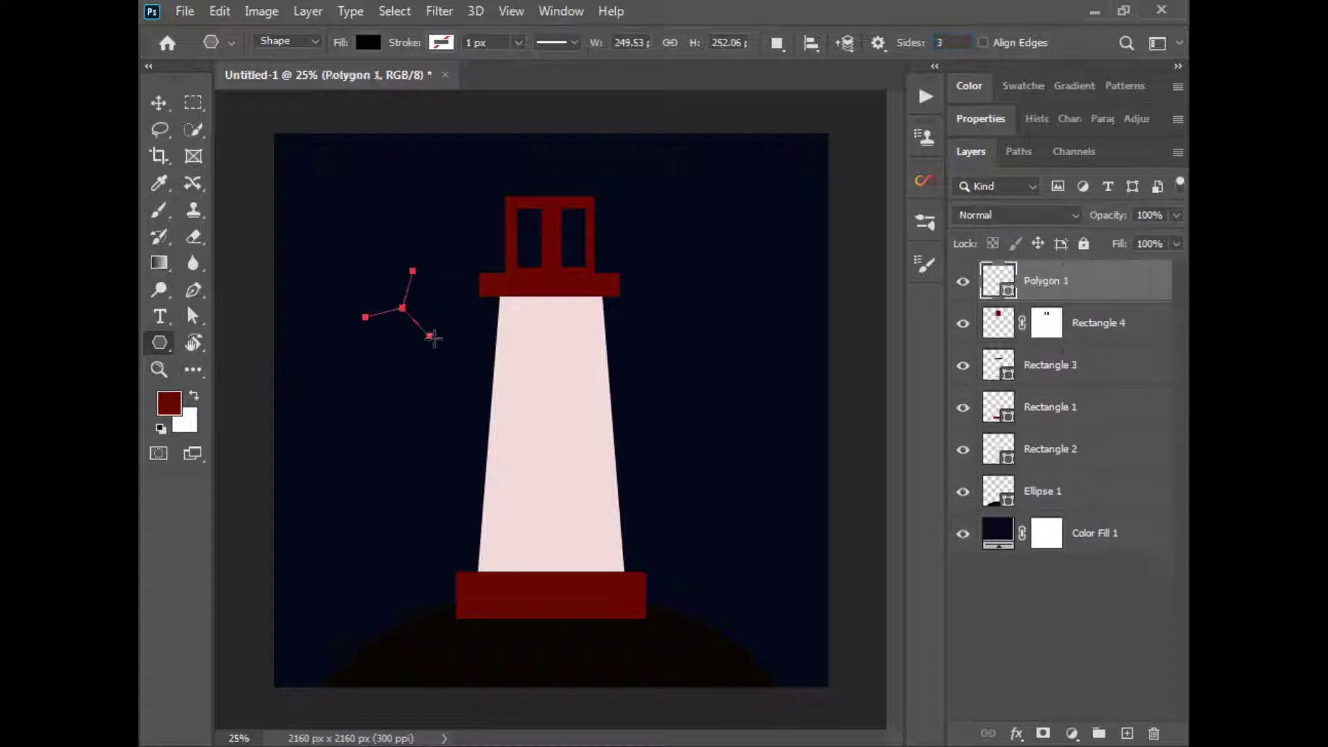
{"action": "key", "text": "ctrl+z"}
{"action": "mouse_move", "coordinate": [643, 215]}
{"action": "left_mouse_down"}
{"action": "mouse_move", "coordinate": [658, 257]}
{"action": "mouse_move", "coordinate": [720, 252]}
{"action": "mouse_move", "coordinate": [740, 271]}
{"action": "mouse_move", "coordinate": [728, 202]}
{"action": "mouse_move", "coordinate": [697, 188]}
{"action": "mouse_move", "coordinate": [666, 216]}
{"action": "mouse_move", "coordinate": [552, 185]}
{"action": "mouse_move", "coordinate": [594, 167]}
{"action": "left_mouse_up"}
{"action": "key", "text": "ctrl+z"}
{"action": "left_click", "coordinate": [877, 43]}
{"action": "key", "text": "ctrl+z"}
Step: Adjust the polygon options to give a plain triangle, draw it above the lantern room as a roof and scale it to 114.17%
{"action": "left_click", "coordinate": [878, 43]}
{"action": "left_click", "coordinate": [797, 167]}
{"action": "key", "text": "v"}
{"action": "left_click_drag", "start_coordinate": [511, 166], "coordinate": [505, 167]}
{"action": "left_click", "coordinate": [979, 120]}
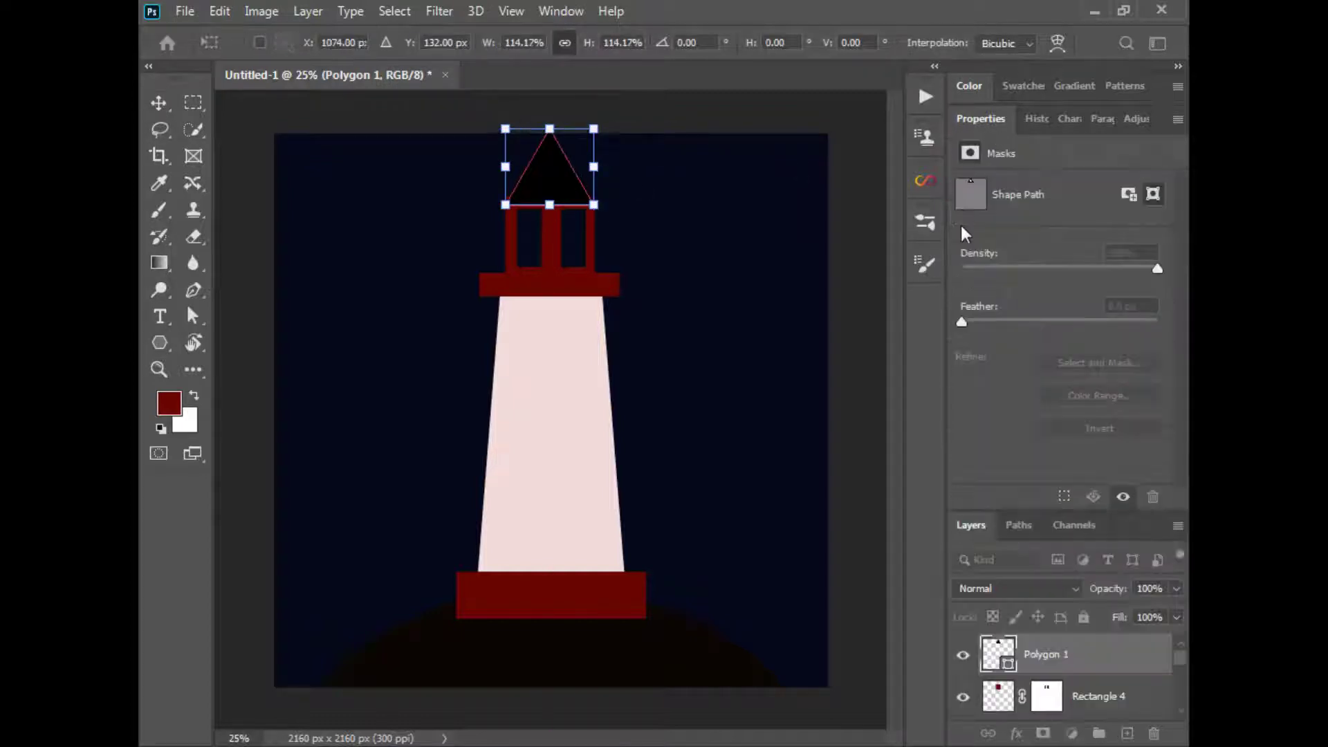
{"action": "double_click", "coordinate": [550, 182]}
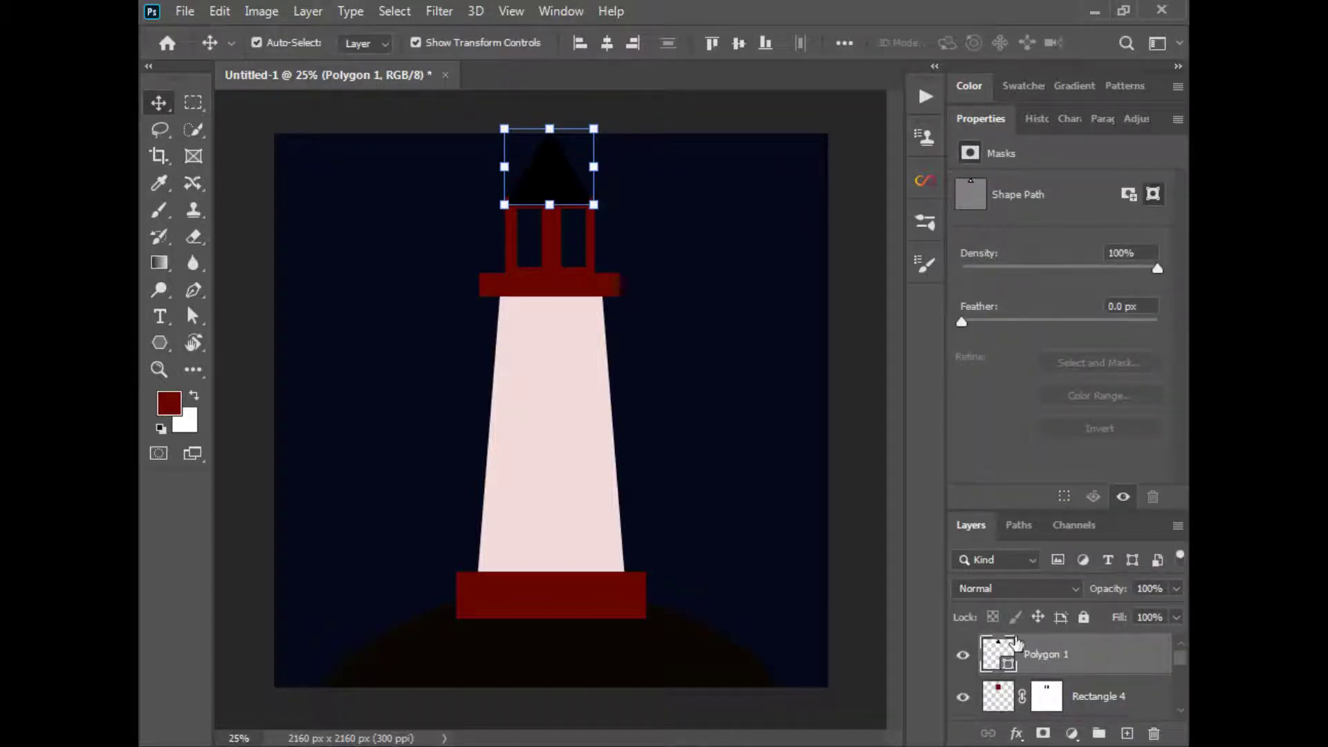
Step: Recolour the roof triangle with the tower's pale pink and move its layer directly below Rectangle 4
{"action": "double_click", "coordinate": [1014, 646]}
{"action": "left_click", "coordinate": [580, 276]}
{"action": "left_click", "coordinate": [573, 424]}
{"action": "key", "text": "Return"}
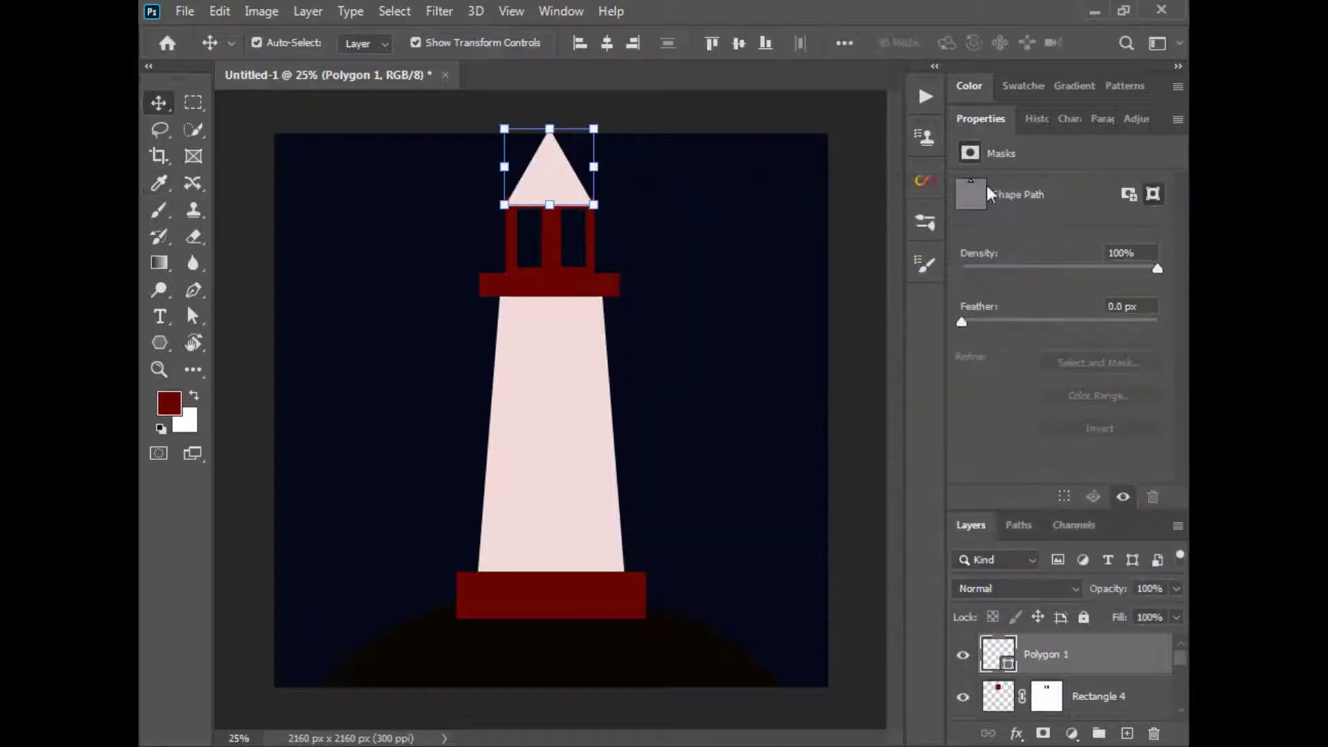
{"action": "left_click", "coordinate": [980, 119]}
{"action": "left_click_drag", "start_coordinate": [1041, 281], "coordinate": [1029, 339]}
Step: Reshape the roof triangle to about 105% width and 62% height, slightly overhanging the lantern room on both sides
{"action": "key", "text": "ctrl+plus"}
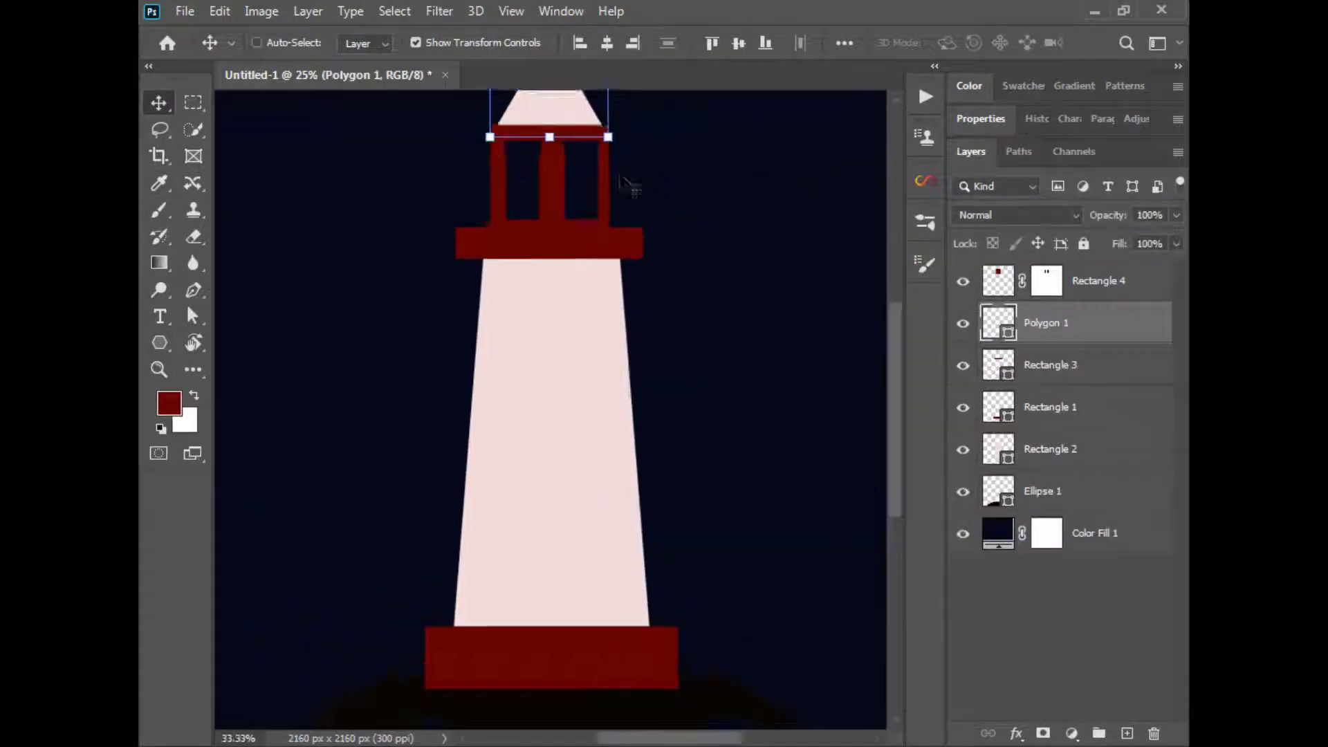
{"action": "key", "text": "ctrl+plus"}
{"action": "left_click_drag", "start_coordinate": [639, 211], "coordinate": [666, 531]}
{"action": "left_click_drag", "start_coordinate": [578, 168], "coordinate": [578, 198]}
{"action": "left_click_drag", "start_coordinate": [651, 260], "coordinate": [669, 262]}
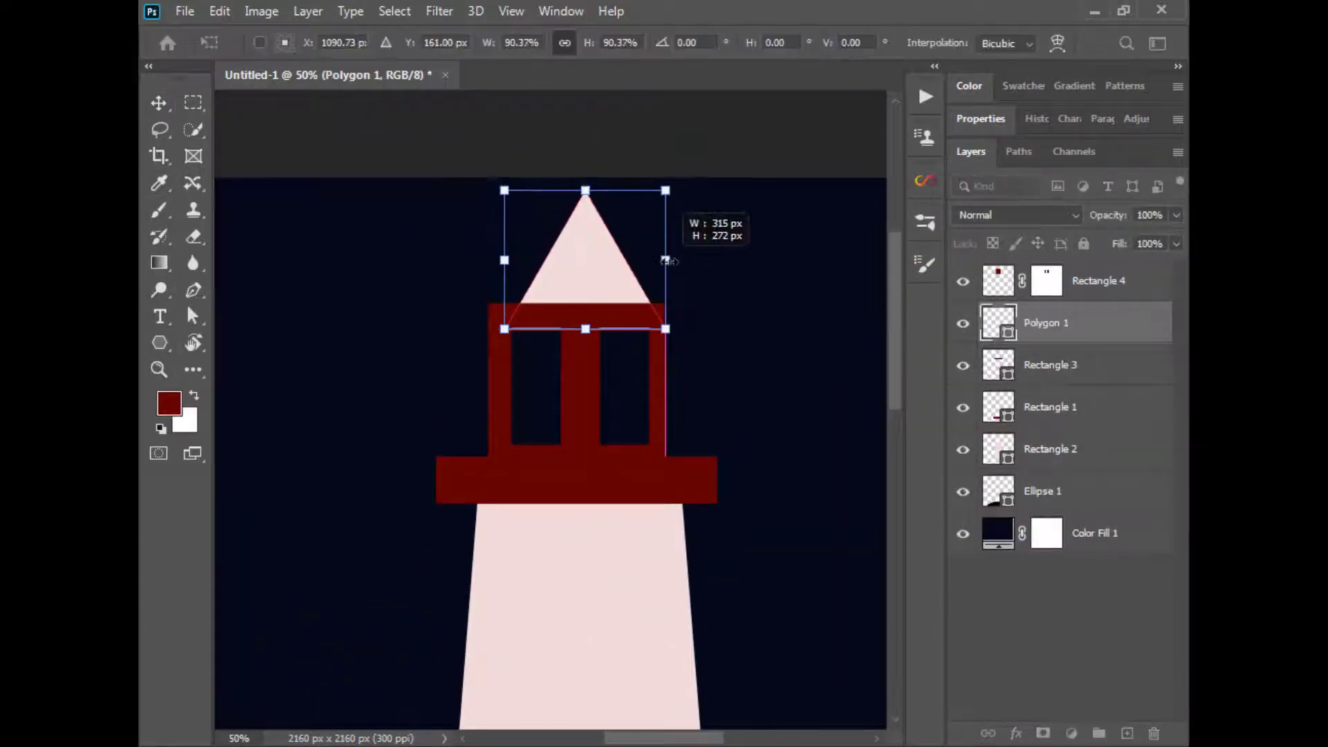
{"action": "left_click_drag", "start_coordinate": [504, 260], "coordinate": [488, 261]}
{"action": "left_click_drag", "start_coordinate": [577, 185], "coordinate": [576, 228]}
{"action": "left_click_drag", "start_coordinate": [578, 279], "coordinate": [599, 259]}
{"action": "left_click_drag", "start_coordinate": [669, 249], "coordinate": [679, 250]}
{"action": "left_click_drag", "start_coordinate": [588, 228], "coordinate": [579, 207]}
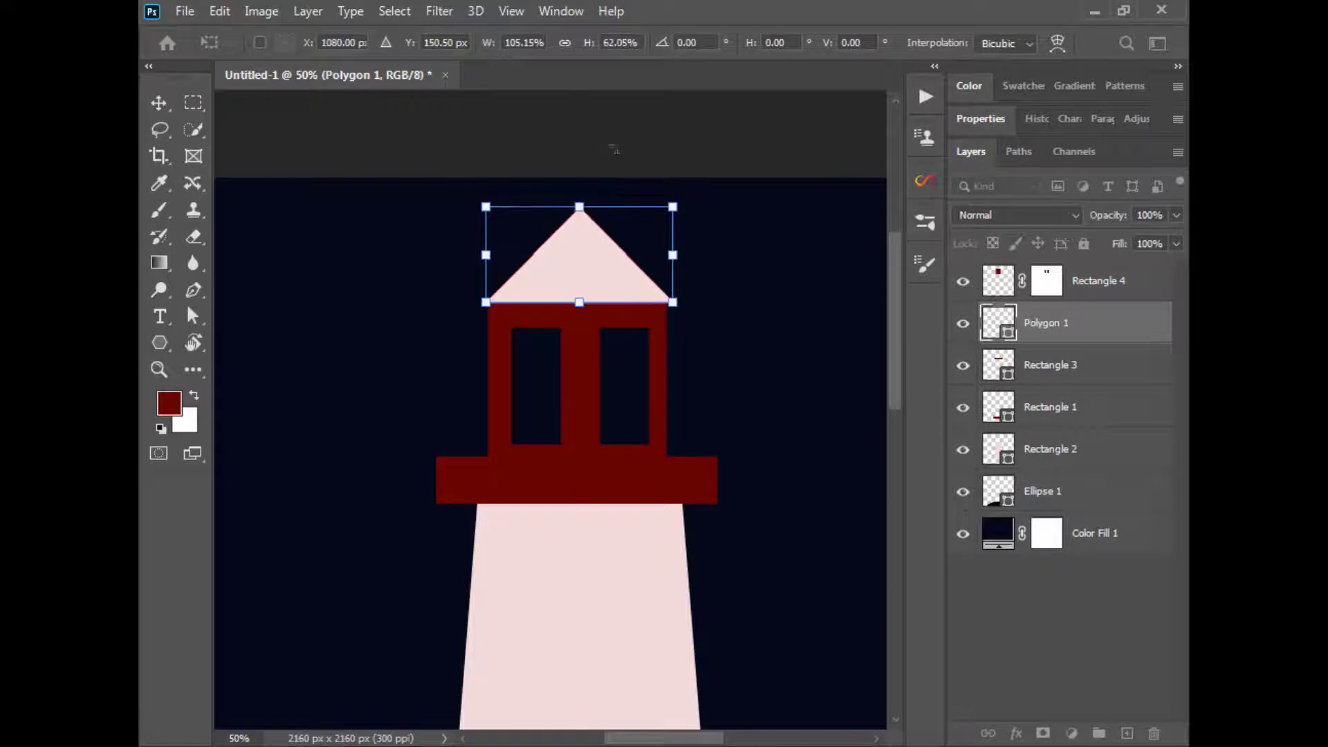
{"action": "key", "text": "Return"}
Step: Nudge the roof triangle vertically until its base sits flush on the lantern room's upper edge
{"action": "left_click_drag", "start_coordinate": [556, 251], "coordinate": [564, 269]}
{"action": "left_click", "coordinate": [587, 162]}
{"action": "left_click", "coordinate": [565, 242]}
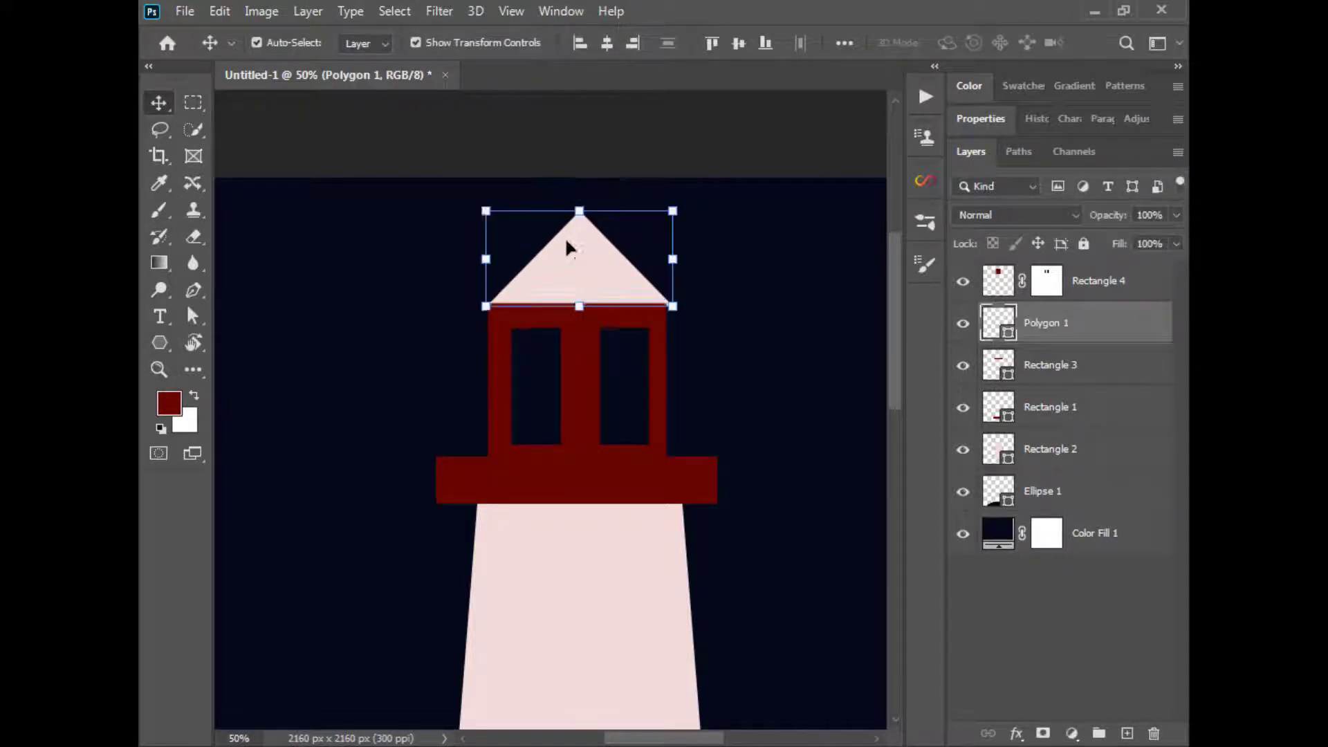
{"action": "left_click", "coordinate": [581, 162]}
{"action": "left_click", "coordinate": [575, 254]}
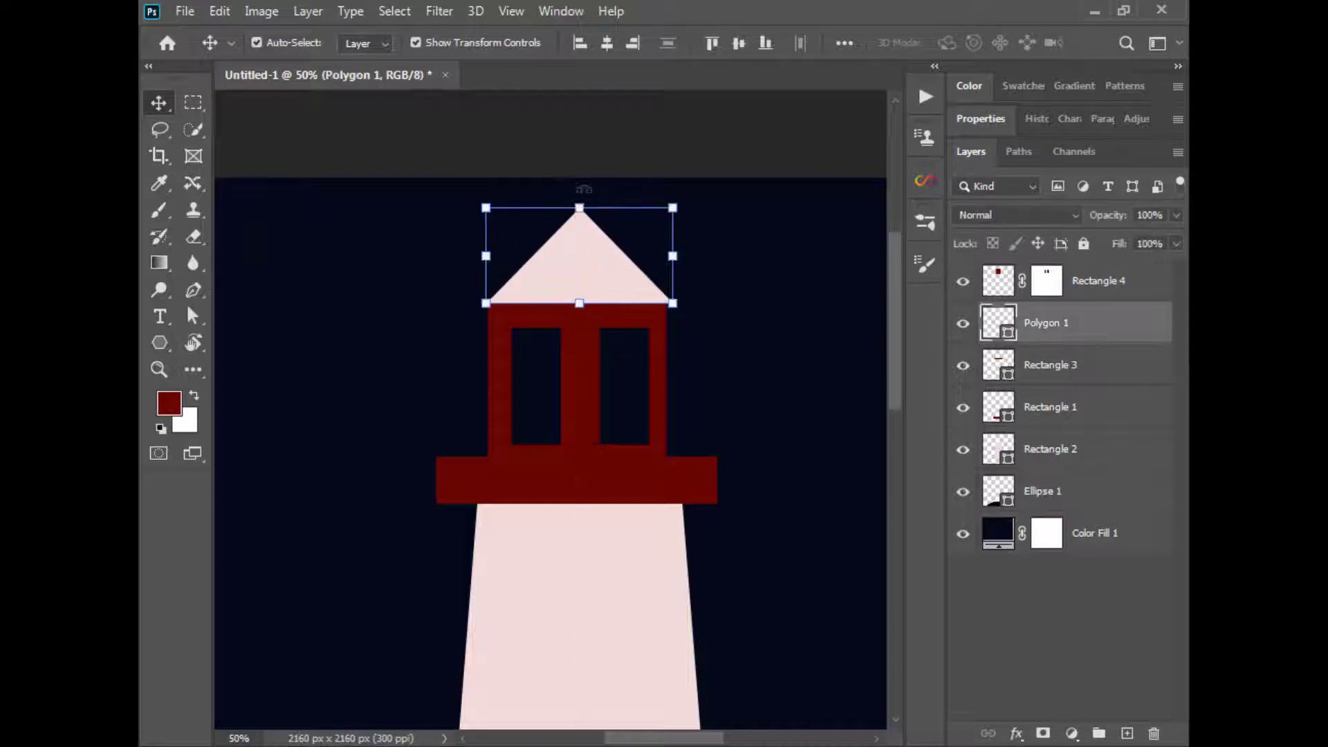
{"action": "left_click", "coordinate": [592, 162]}
{"action": "left_click", "coordinate": [582, 248]}
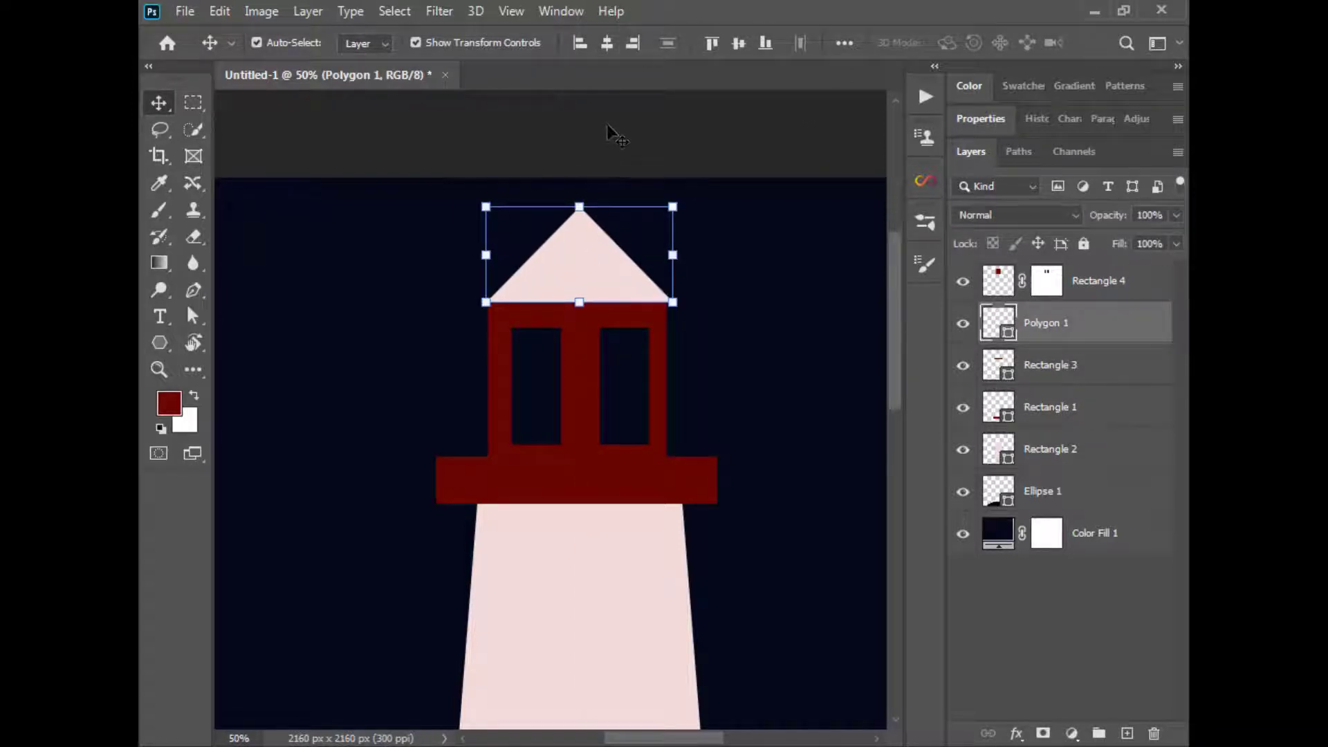
{"action": "left_click", "coordinate": [606, 144]}
Step: Draw a small circle centred between the two lantern windows and place its layer directly below Rectangle 4
{"action": "key", "text": "ctrl+minus"}
{"action": "key", "text": "ctrl+minus"}
{"action": "key", "text": "ctrl+plus"}
{"action": "key", "text": "ctrl+plus"}
{"action": "left_click_drag", "start_coordinate": [573, 237], "coordinate": [562, 508]}
{"action": "left_click", "coordinate": [160, 342]}
{"action": "left_click", "coordinate": [239, 392]}
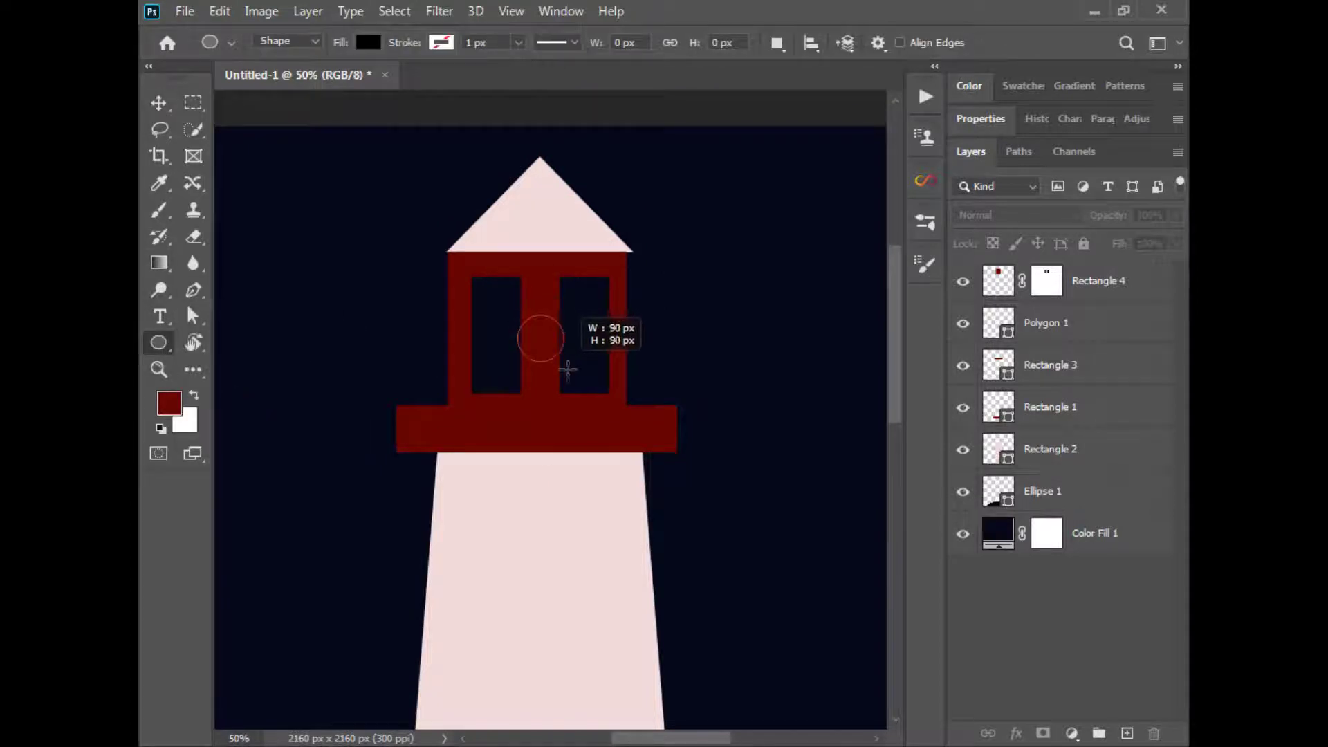
{"action": "mouse_move", "coordinate": [567, 370]}
{"action": "left_mouse_down"}
{"action": "mouse_move", "coordinate": [572, 330]}
{"action": "mouse_move", "coordinate": [546, 332]}
{"action": "mouse_move", "coordinate": [547, 353]}
{"action": "left_mouse_up"}
{"action": "key", "text": "v"}
{"action": "double_click", "coordinate": [981, 119]}
{"action": "left_click_drag", "start_coordinate": [1052, 280], "coordinate": [1069, 365]}
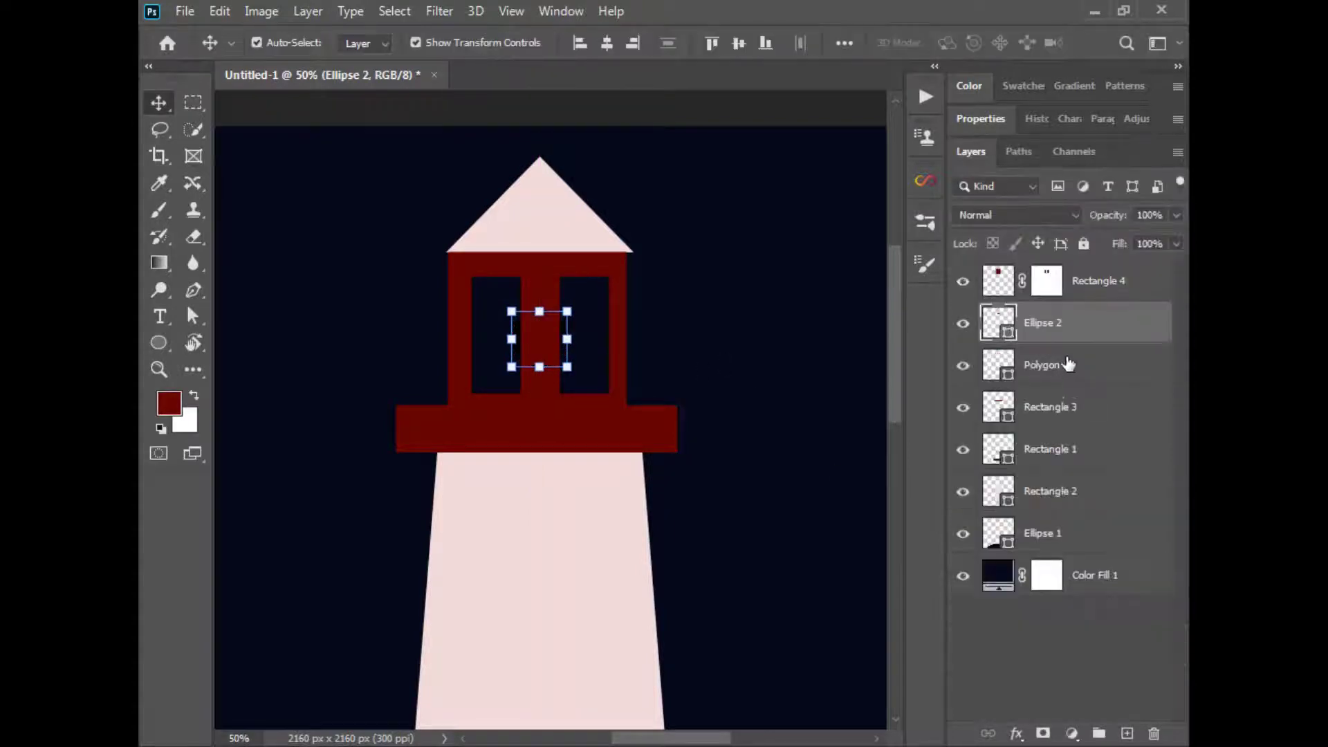
Step: Recolour the lantern circle to a bright, saturated yellow
{"action": "double_click", "coordinate": [998, 322]}
{"action": "type", "text": "eaee7d"}
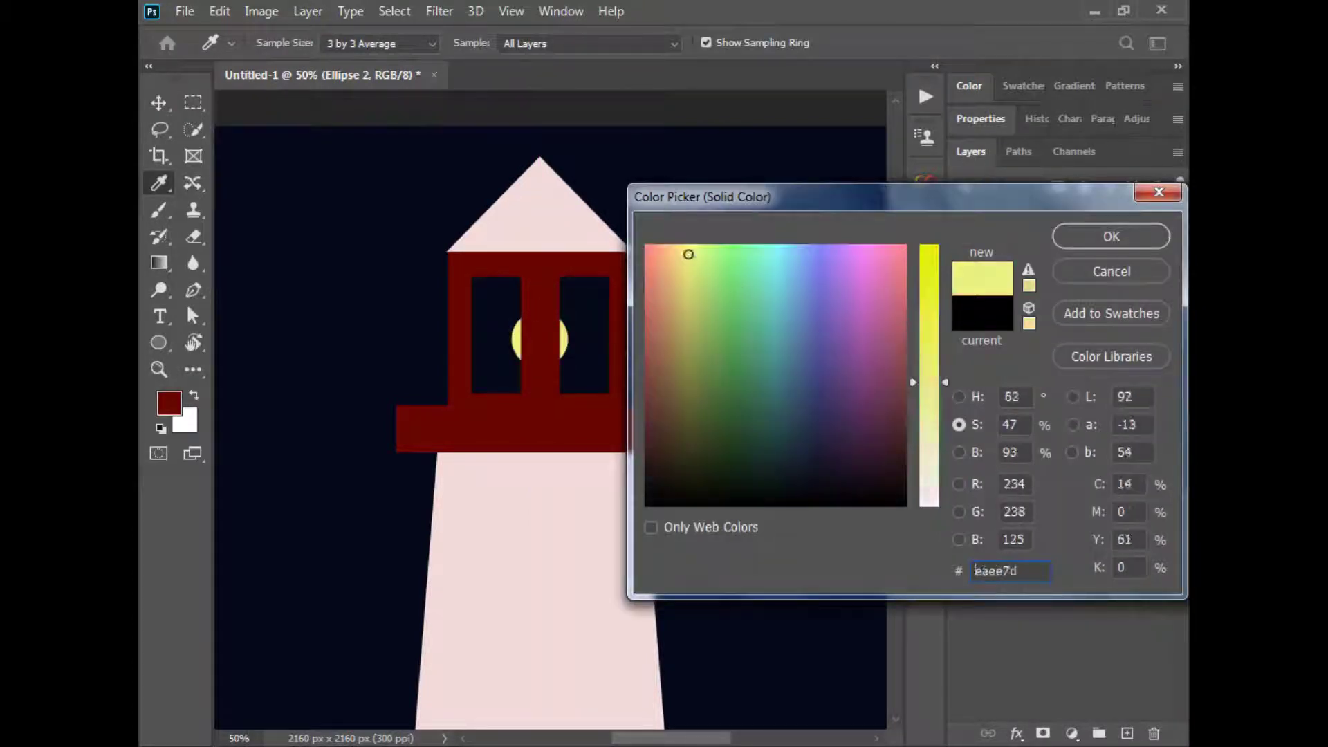
{"action": "left_click_drag", "start_coordinate": [689, 254], "coordinate": [687, 244]}
{"action": "left_click_drag", "start_coordinate": [925, 355], "coordinate": [936, 299]}
{"action": "left_click", "coordinate": [1071, 238]}
{"action": "left_click", "coordinate": [738, 367]}
Step: Add a layer clipped to the tower body and fill a horizontal band about 136 px high near its top with dark red
{"action": "key", "text": "ctrl+minus"}
{"action": "left_click", "coordinate": [606, 462]}
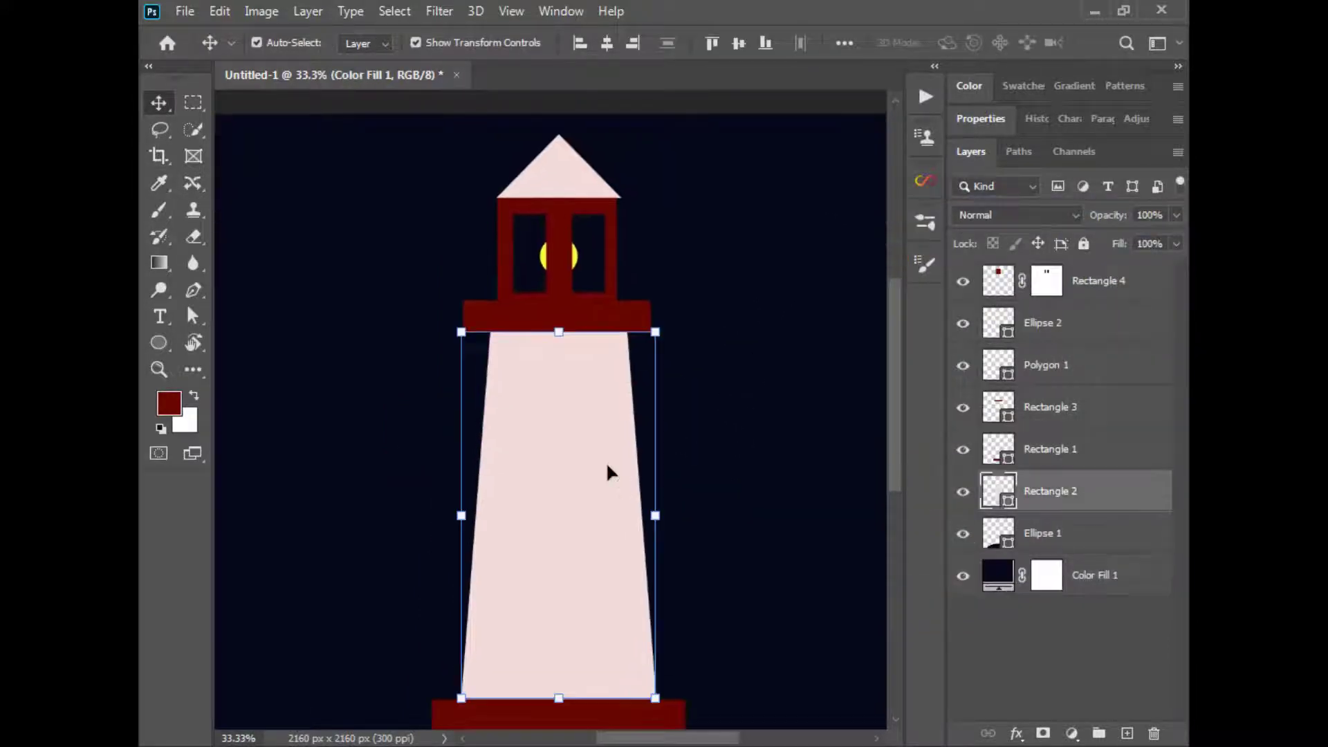
{"action": "left_click", "coordinate": [1125, 733]}
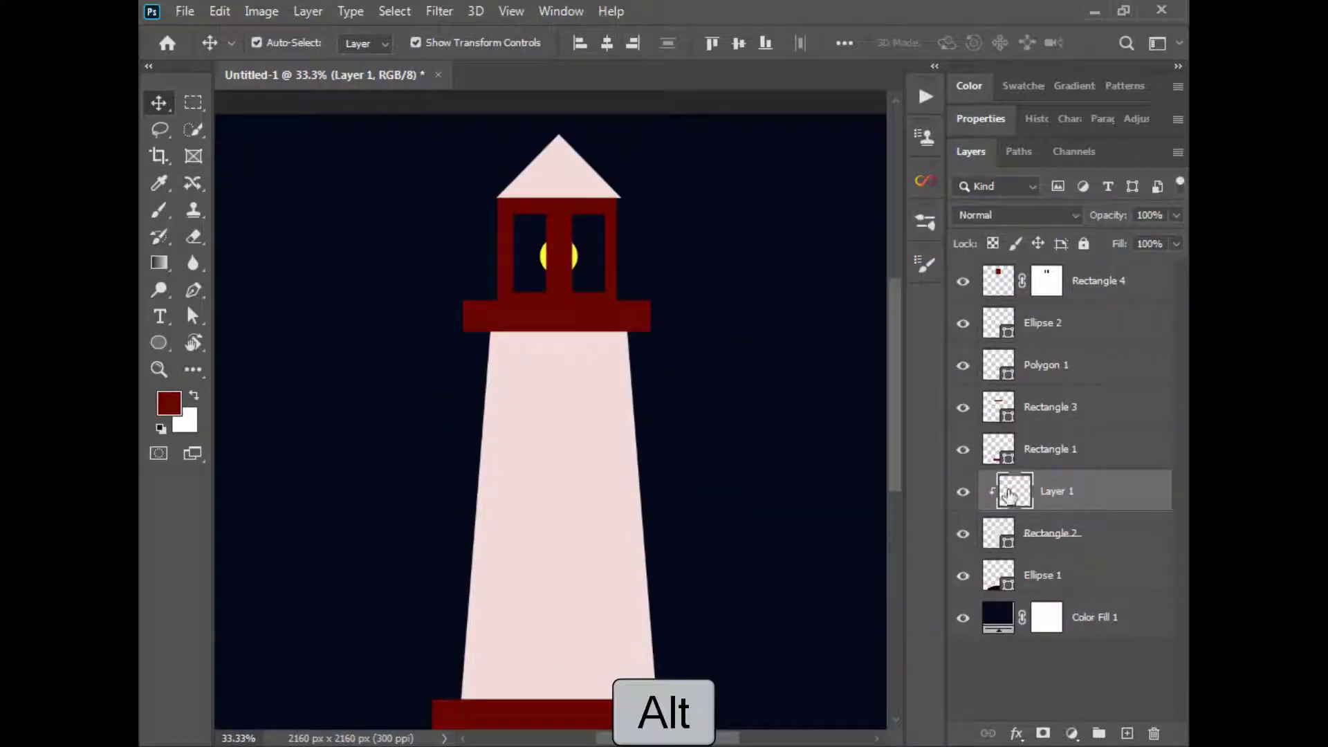
{"action": "key", "text": "m"}
{"action": "left_click_drag", "start_coordinate": [468, 366], "coordinate": [651, 413]}
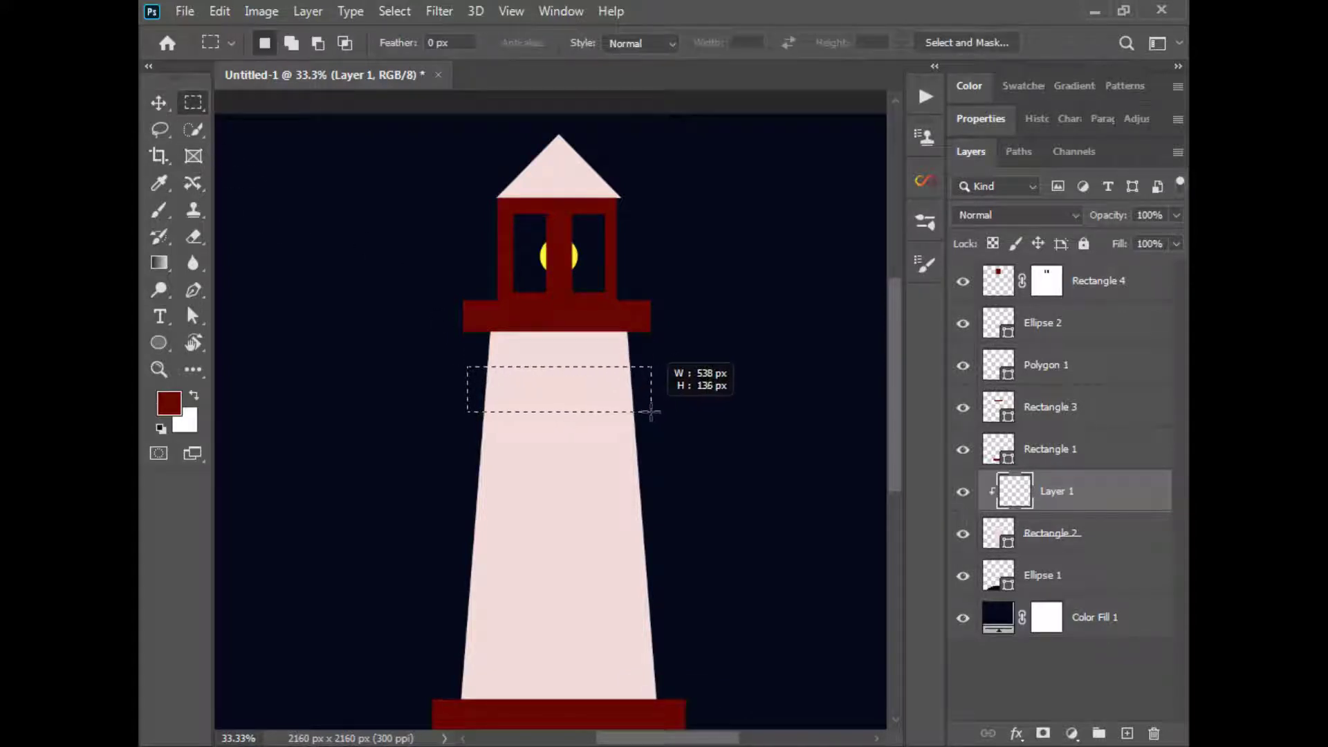
{"action": "key", "text": "alt+BackSpace"}
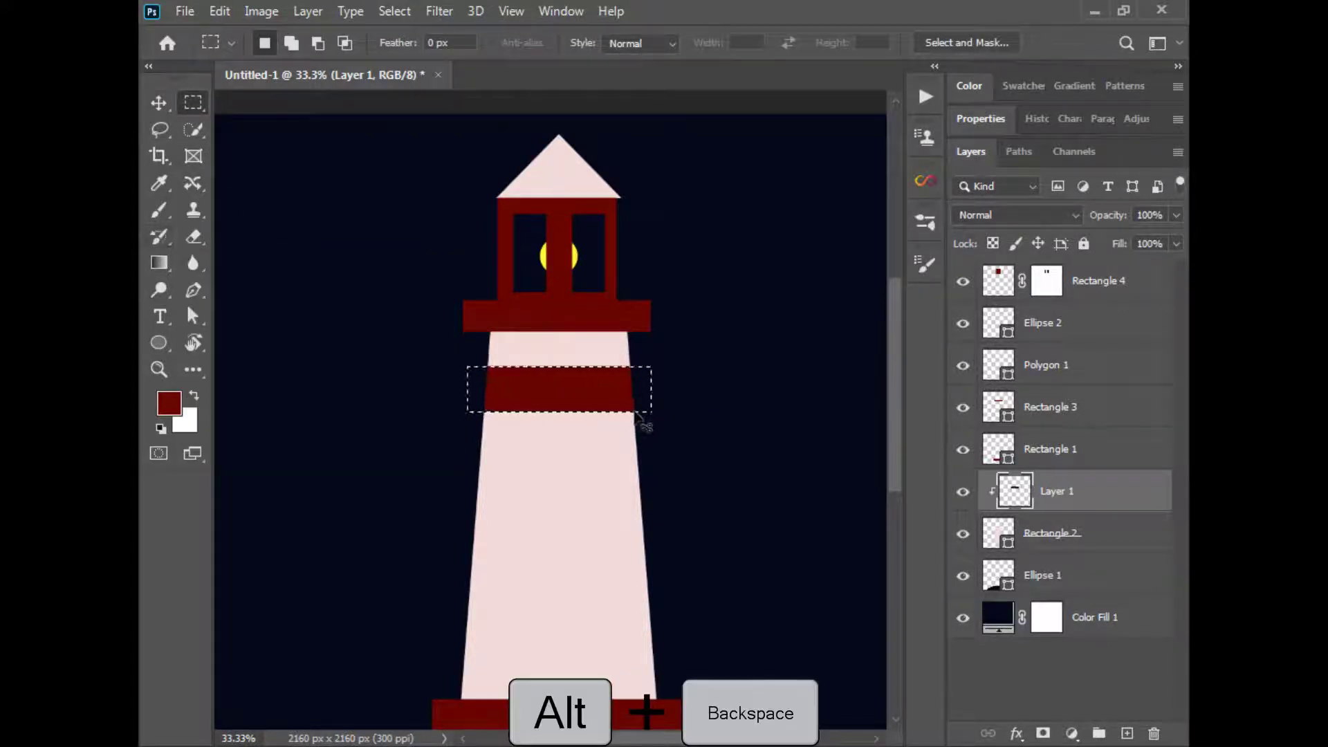
Step: Fill two more dark red bands across the middle and lower part of the tower on the clipped layer
{"action": "left_click_drag", "start_coordinate": [468, 471], "coordinate": [662, 516]}
{"action": "key", "text": "alt+BackSpace"}
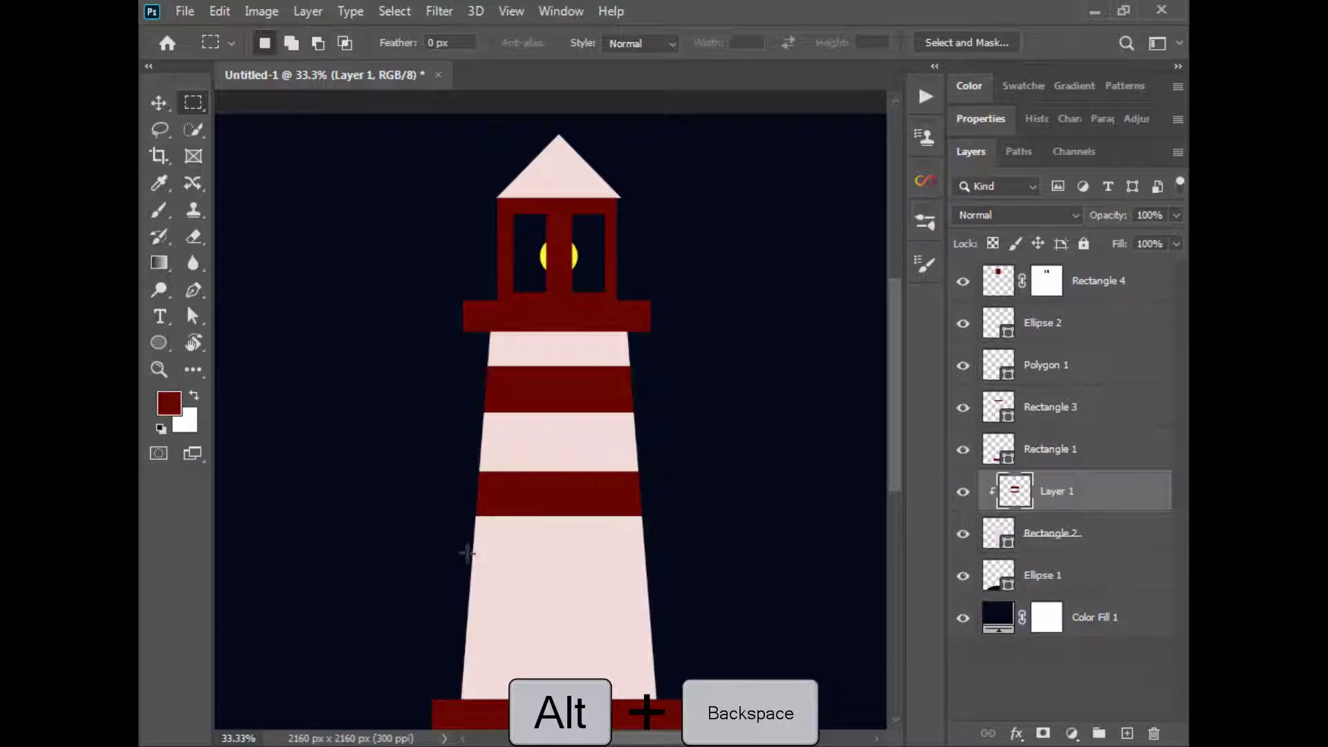
{"action": "left_click_drag", "start_coordinate": [588, 619], "coordinate": [657, 636]}
{"action": "key", "text": "alt+BackSpace"}
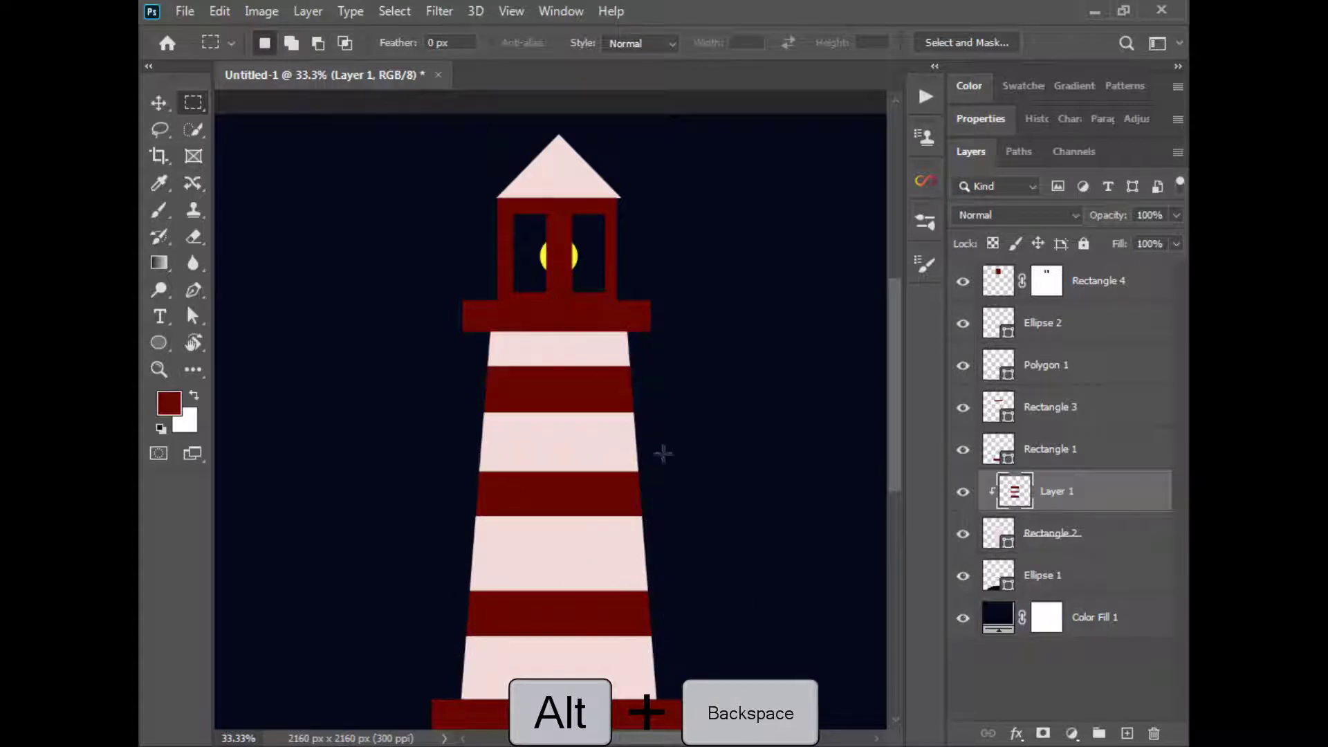
Step: Create a 100 × 100 px rectangle shape at the upper edge of the red base
{"action": "scroll", "coordinate": [654, 453], "scroll_direction": "down", "scroll_amount": 3}
{"action": "left_click_drag", "start_coordinate": [159, 343], "coordinate": [195, 350]}
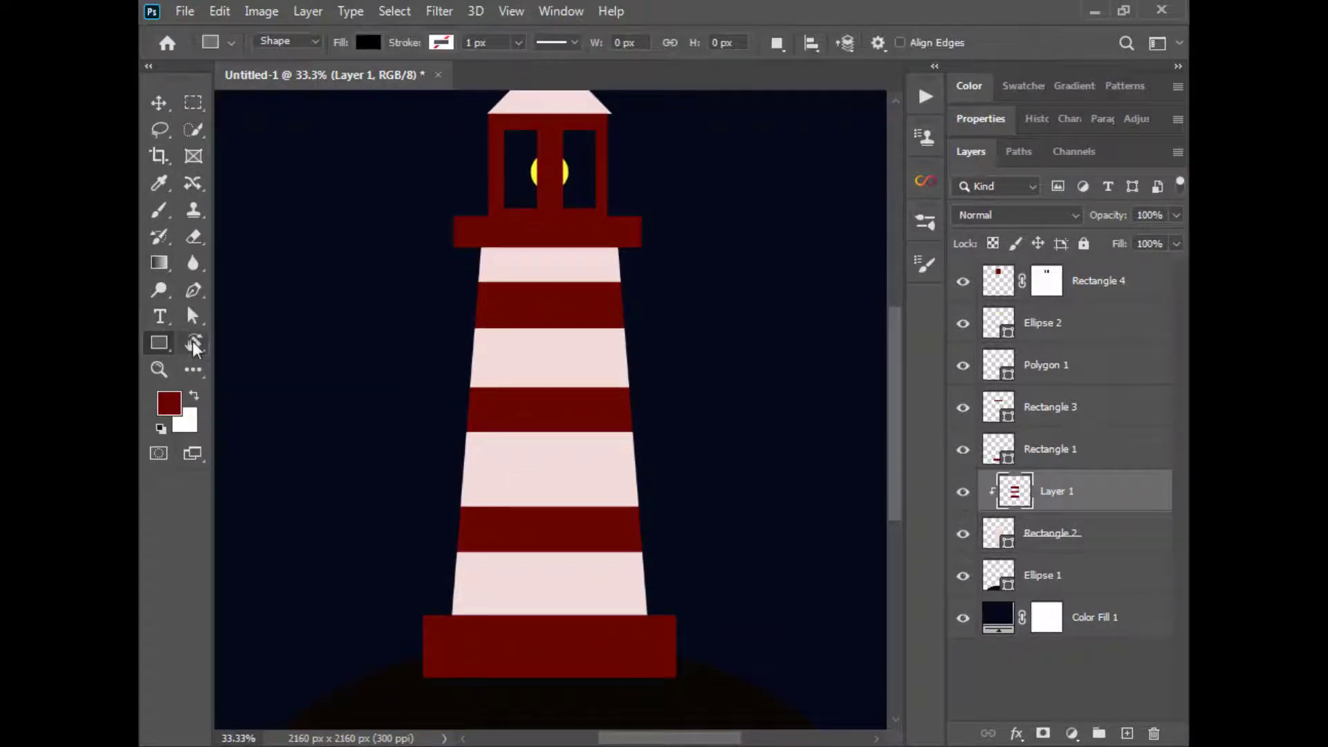
{"action": "left_click", "coordinate": [520, 616]}
{"action": "left_click", "coordinate": [590, 290]}
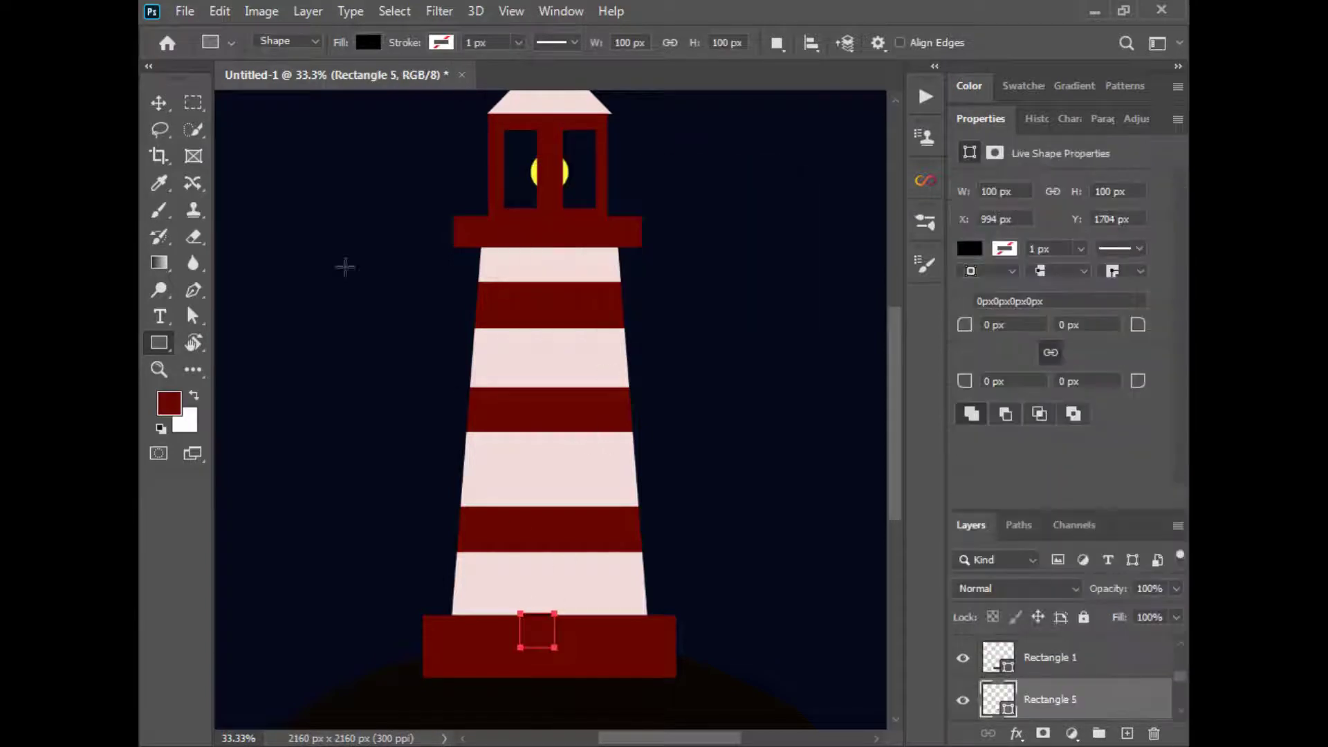
Step: Centre the small rectangle on the lower tower and stretch it into an upright door standing on the red base
{"action": "key", "text": "v"}
{"action": "left_click", "coordinate": [542, 613]}
{"action": "key", "text": "alt+bracketleft"}
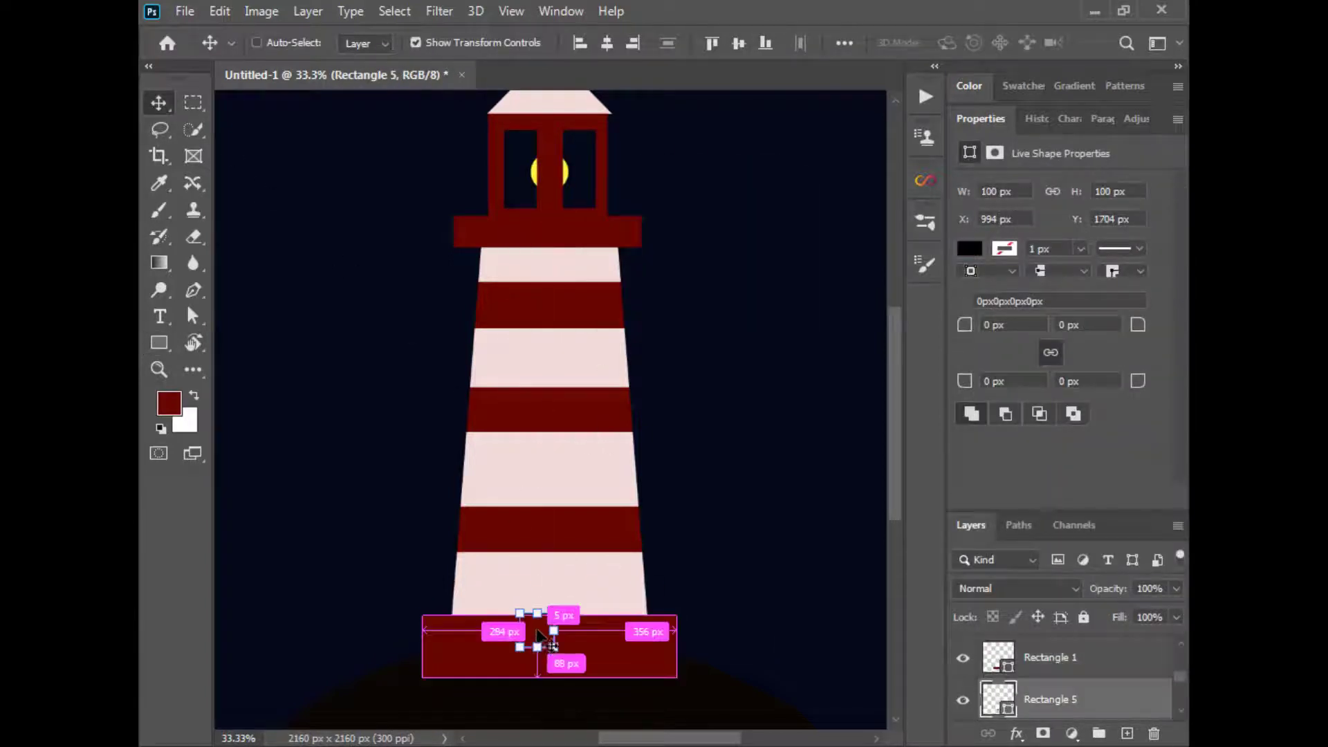
{"action": "left_click_drag", "start_coordinate": [541, 624], "coordinate": [557, 568]}
{"action": "key", "text": "ctrl+t"}
{"action": "key", "text": "Return"}
Step: Recolour the door rectangle to a very dark red, almost black
{"action": "double_click", "coordinate": [1001, 700]}
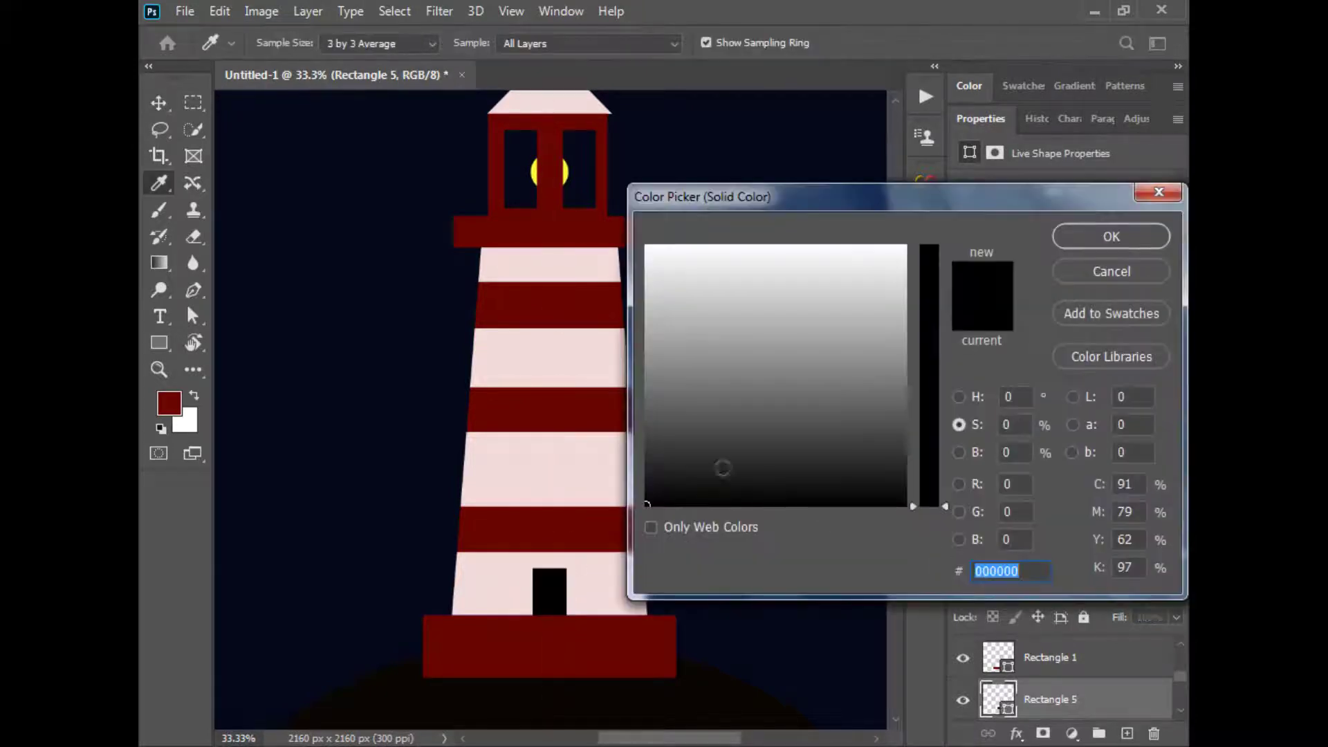
{"action": "left_click", "coordinate": [929, 411]}
{"action": "left_click_drag", "start_coordinate": [667, 362], "coordinate": [646, 247]}
{"action": "left_click", "coordinate": [931, 245]}
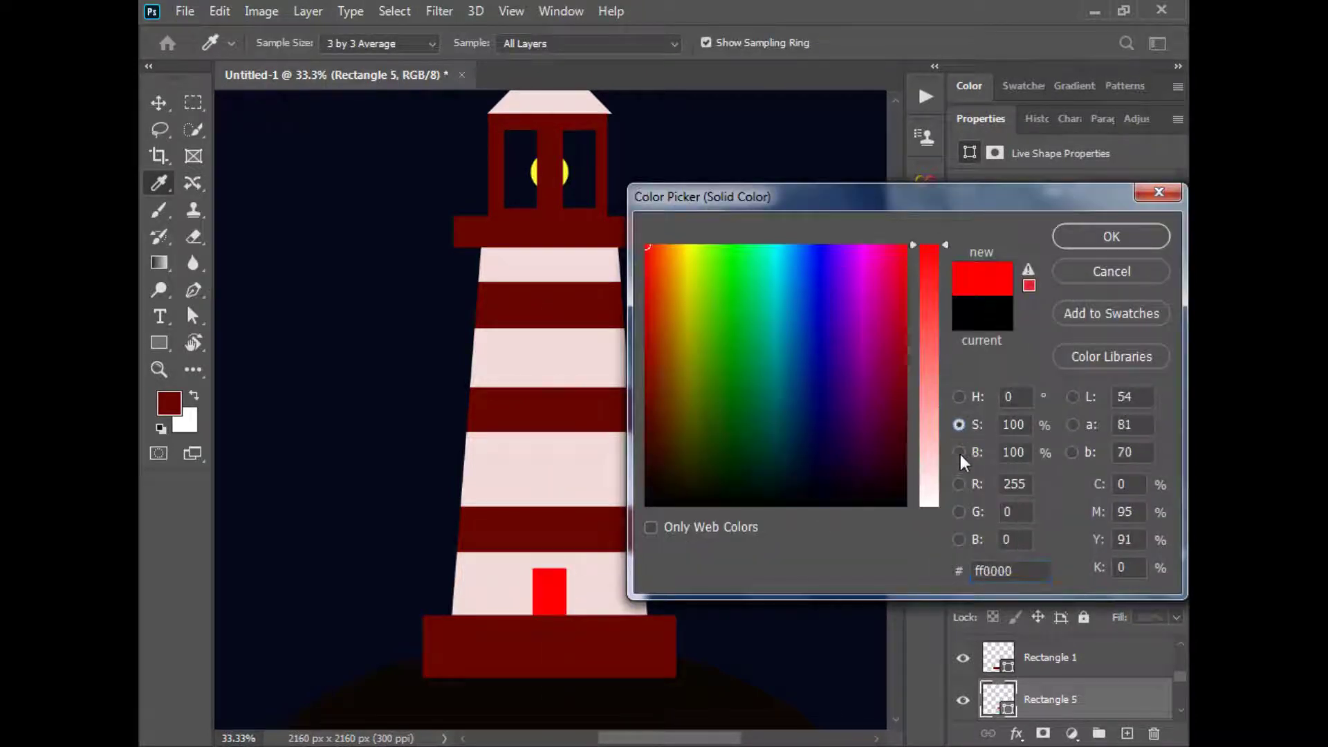
{"action": "left_click", "coordinate": [959, 453]}
{"action": "left_click", "coordinate": [936, 489]}
{"action": "left_click", "coordinate": [1102, 239]}
{"action": "left_click", "coordinate": [735, 413]}
Step: Hide and reshow individual layers to identify which one holds the tower body
{"action": "key", "text": "ctrl+minus"}
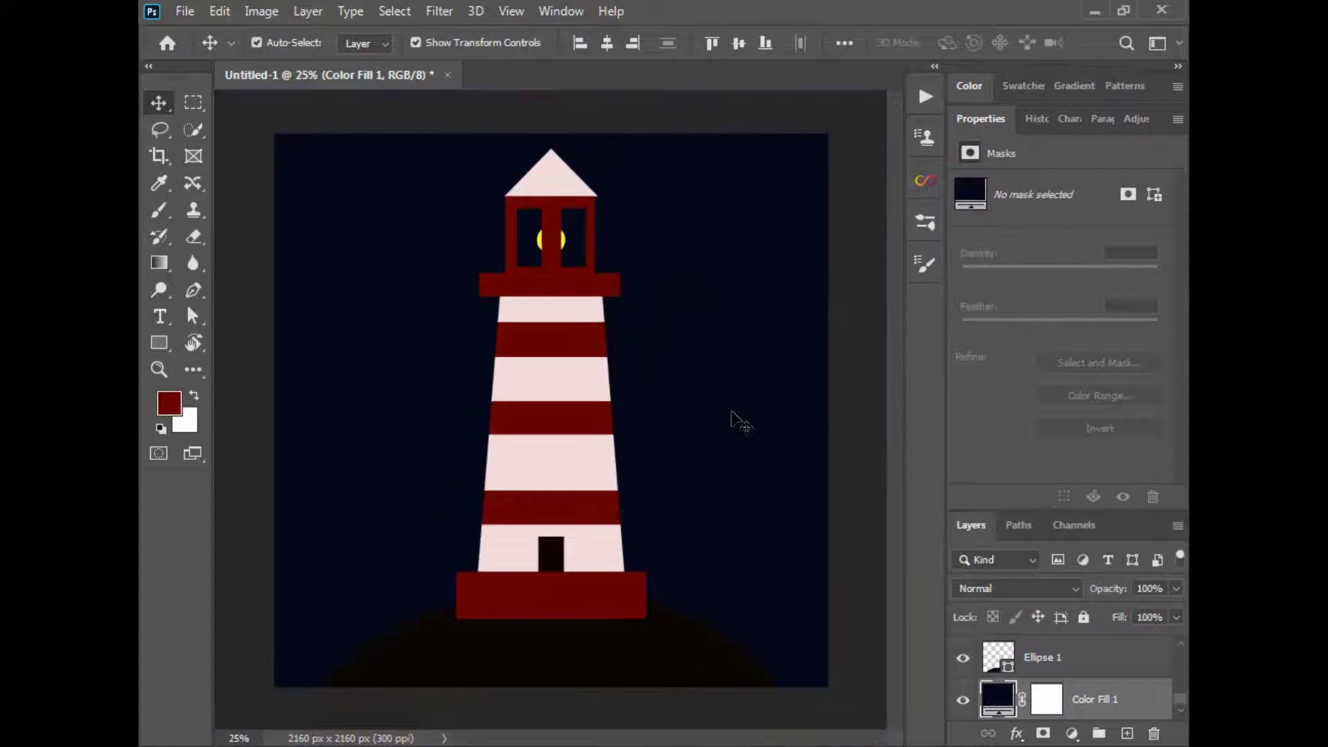
{"action": "key", "text": "ctrl+plus"}
{"action": "left_click_drag", "start_coordinate": [640, 222], "coordinate": [599, 325]}
{"action": "key", "text": "ctrl+plus"}
{"action": "key", "text": "ctrl+plus"}
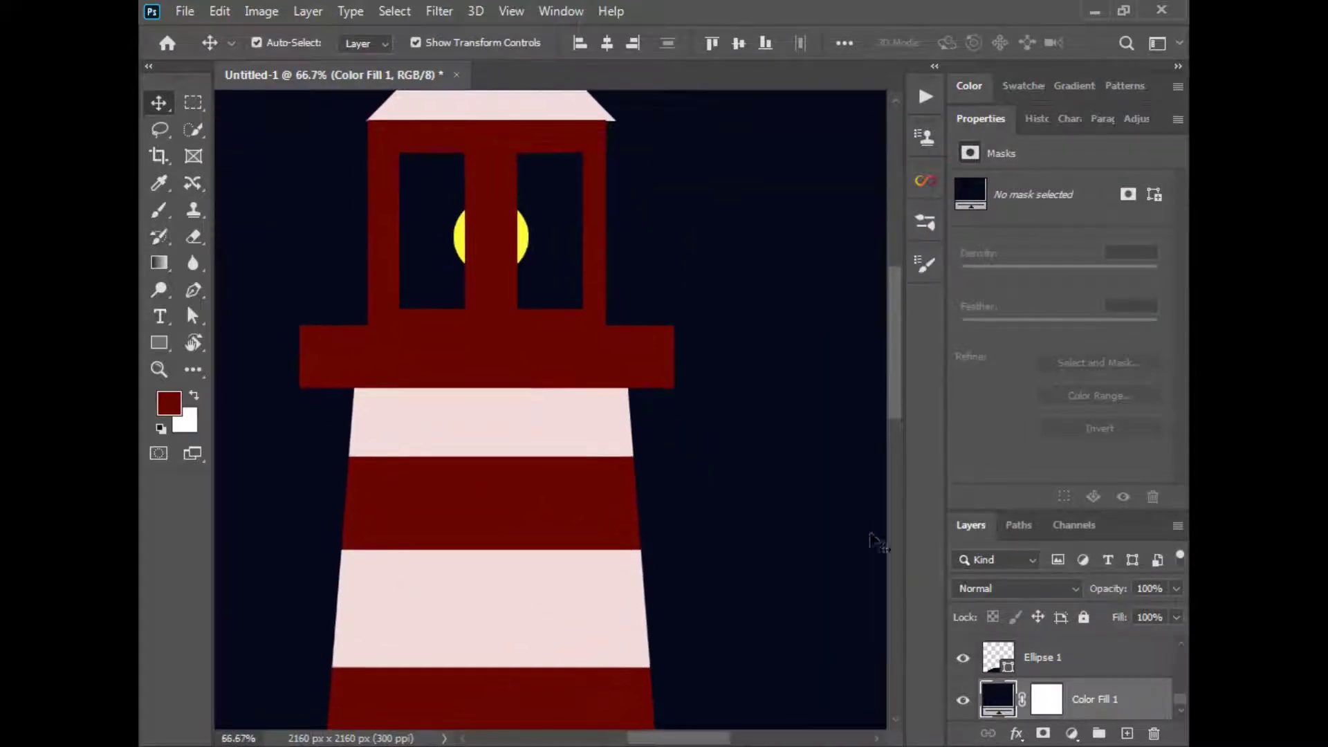
{"action": "double_click", "coordinate": [981, 119]}
{"action": "left_click", "coordinate": [963, 323]}
{"action": "left_click", "coordinate": [963, 450]}
{"action": "left_click", "coordinate": [963, 450]}
{"action": "left_click", "coordinate": [963, 575]}
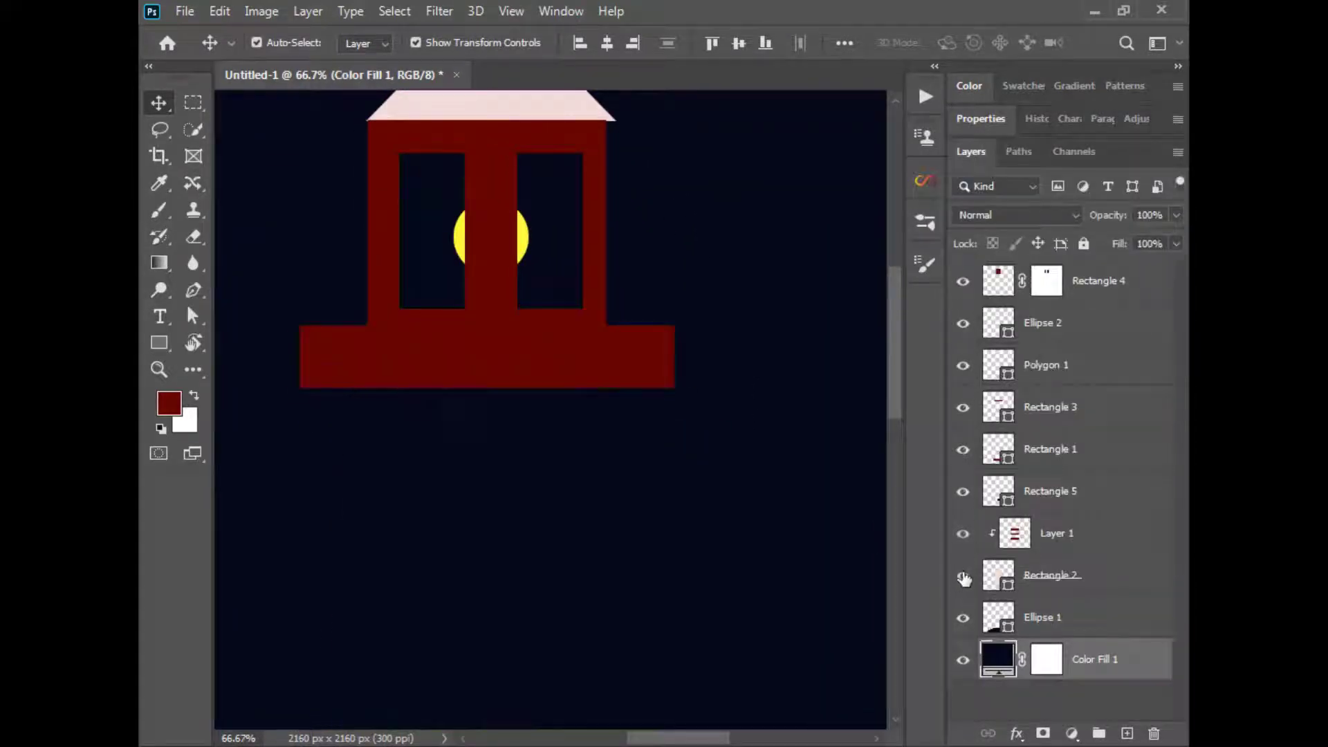
{"action": "left_click", "coordinate": [963, 576]}
Step: Add a new empty layer and move it directly below the tower body layer, Rectangle 2
{"action": "left_click", "coordinate": [1079, 533]}
{"action": "key", "text": "ctrl+shift+alt+n"}
{"action": "left_click_drag", "start_coordinate": [472, 330], "coordinate": [488, 289]}
{"action": "left_click_drag", "start_coordinate": [1044, 532], "coordinate": [1065, 635]}
Step: Sample the tower's pale pink and draw a small flared bracket shape with the Pen tool under the gallery at the tower's left edge
{"action": "left_click", "coordinate": [160, 182]}
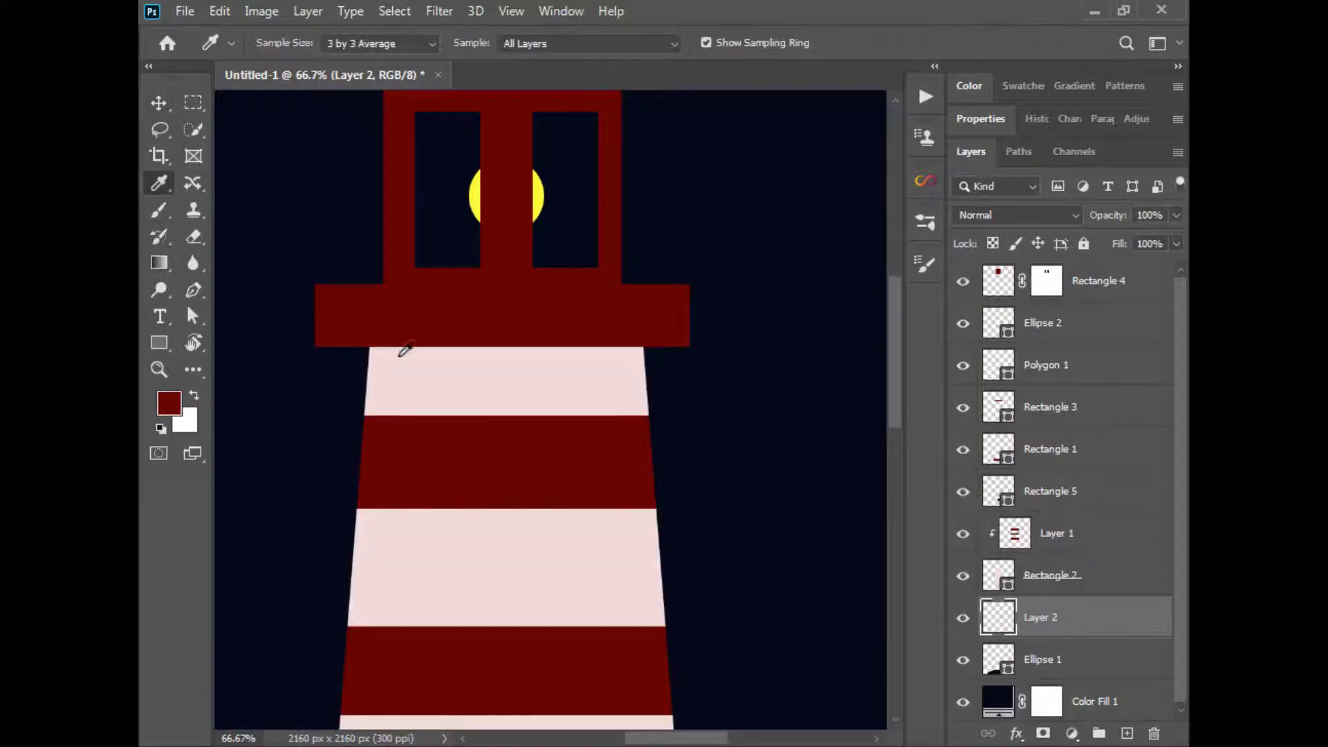
{"action": "left_click", "coordinate": [164, 344]}
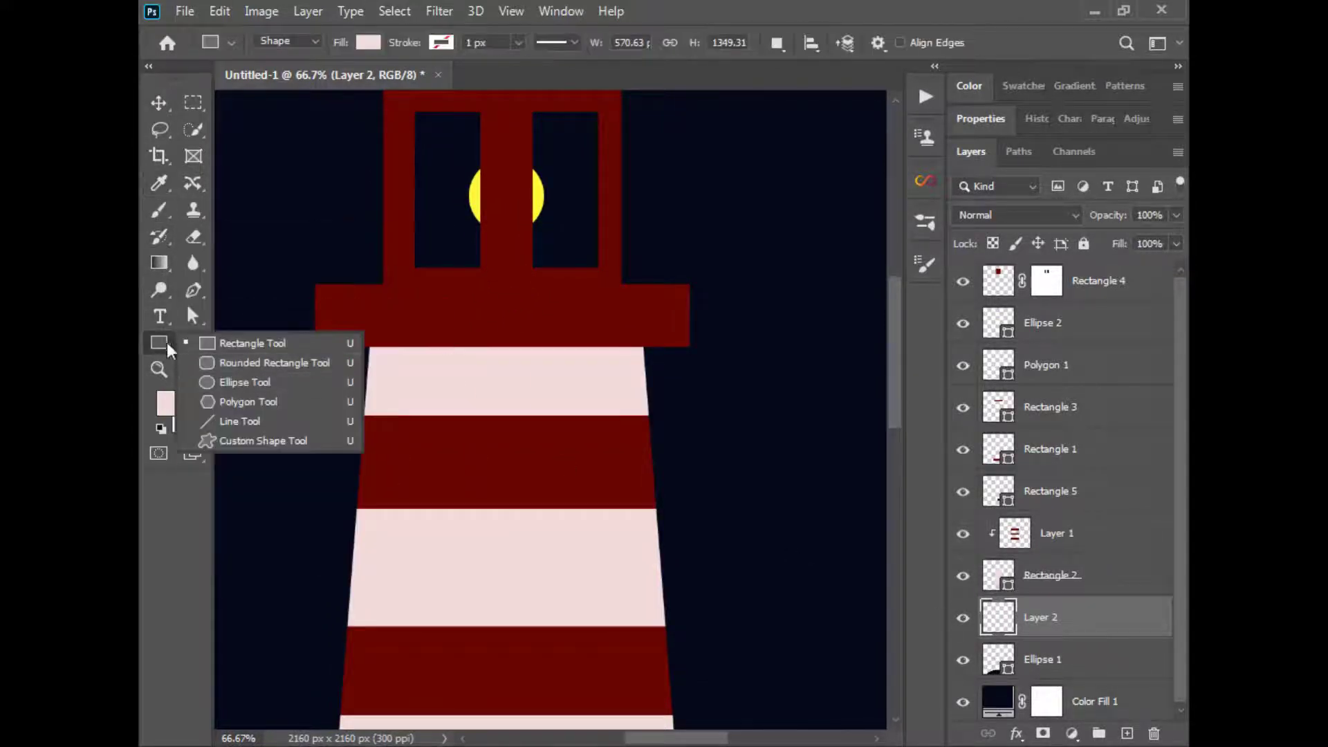
{"action": "left_click", "coordinate": [193, 290]}
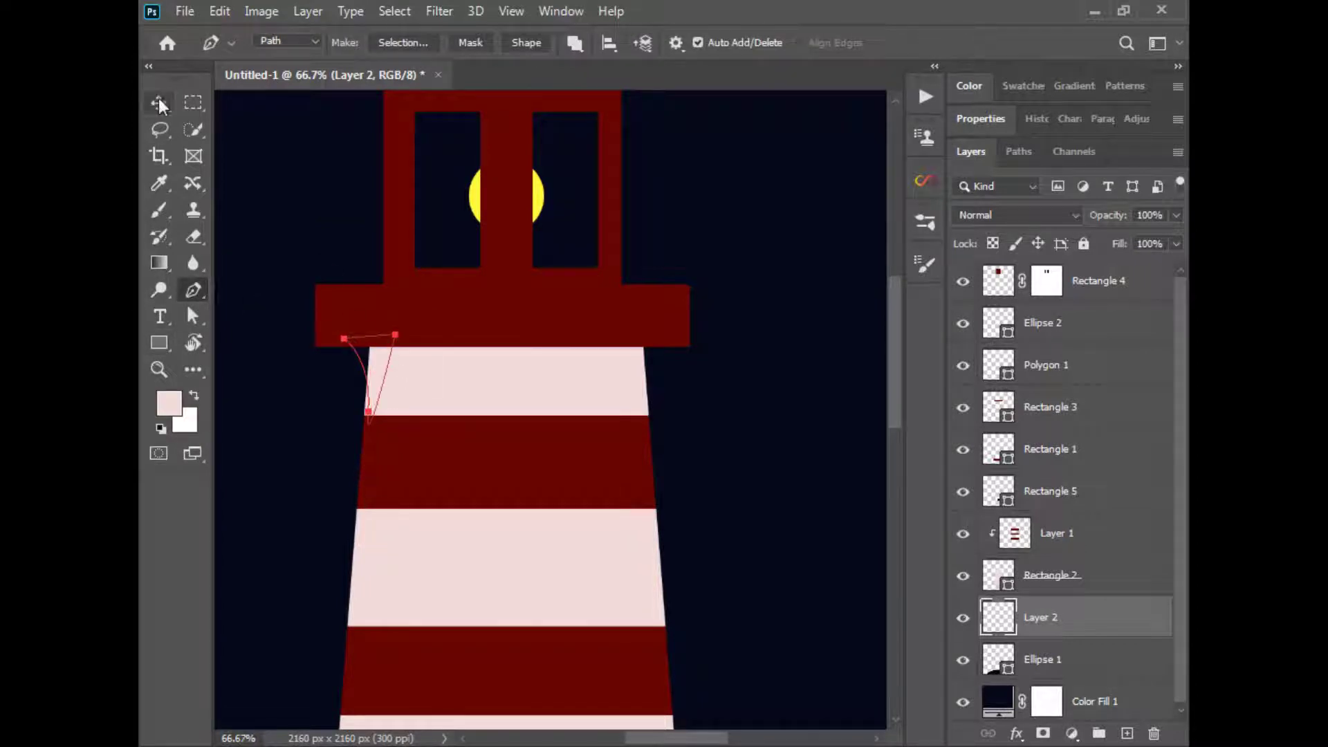
{"action": "left_click", "coordinate": [306, 59]}
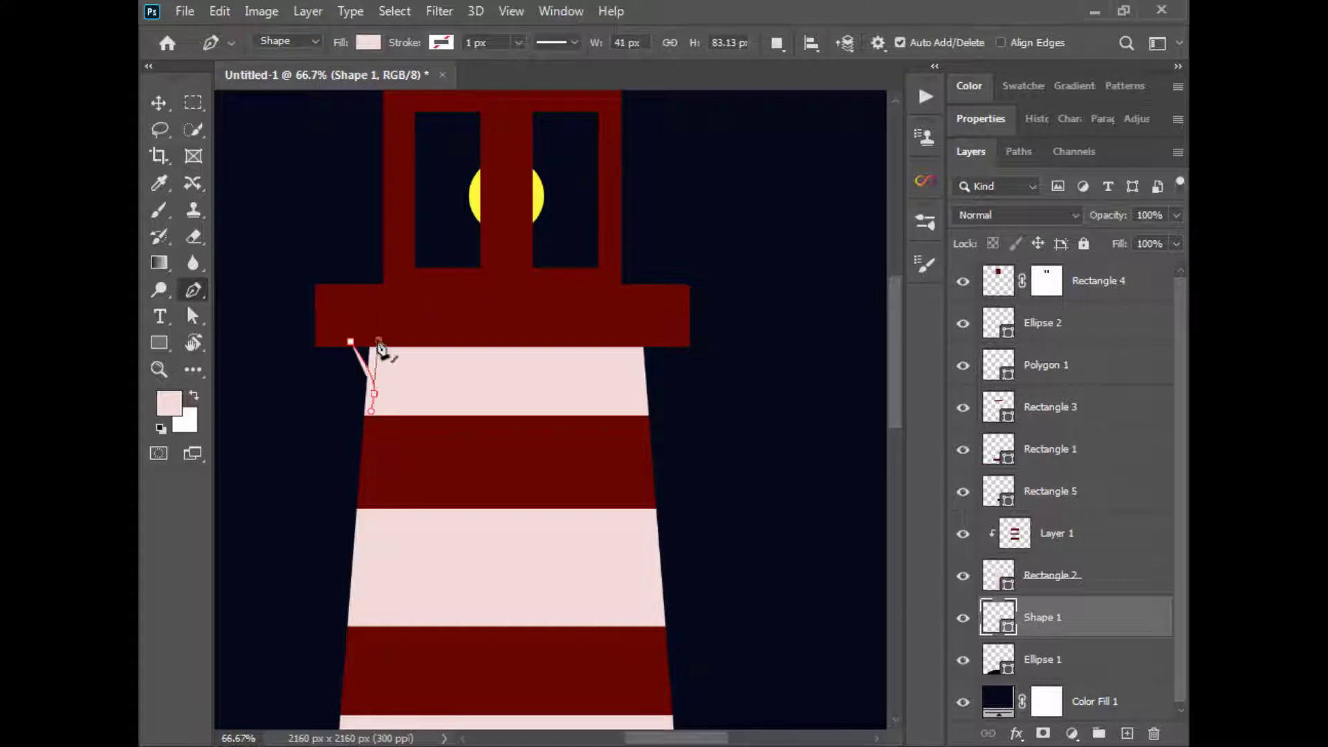
{"action": "left_click_drag", "start_coordinate": [374, 395], "coordinate": [371, 397]}
{"action": "left_click", "coordinate": [159, 109]}
{"action": "left_click", "coordinate": [295, 468], "text": "ctrl"}
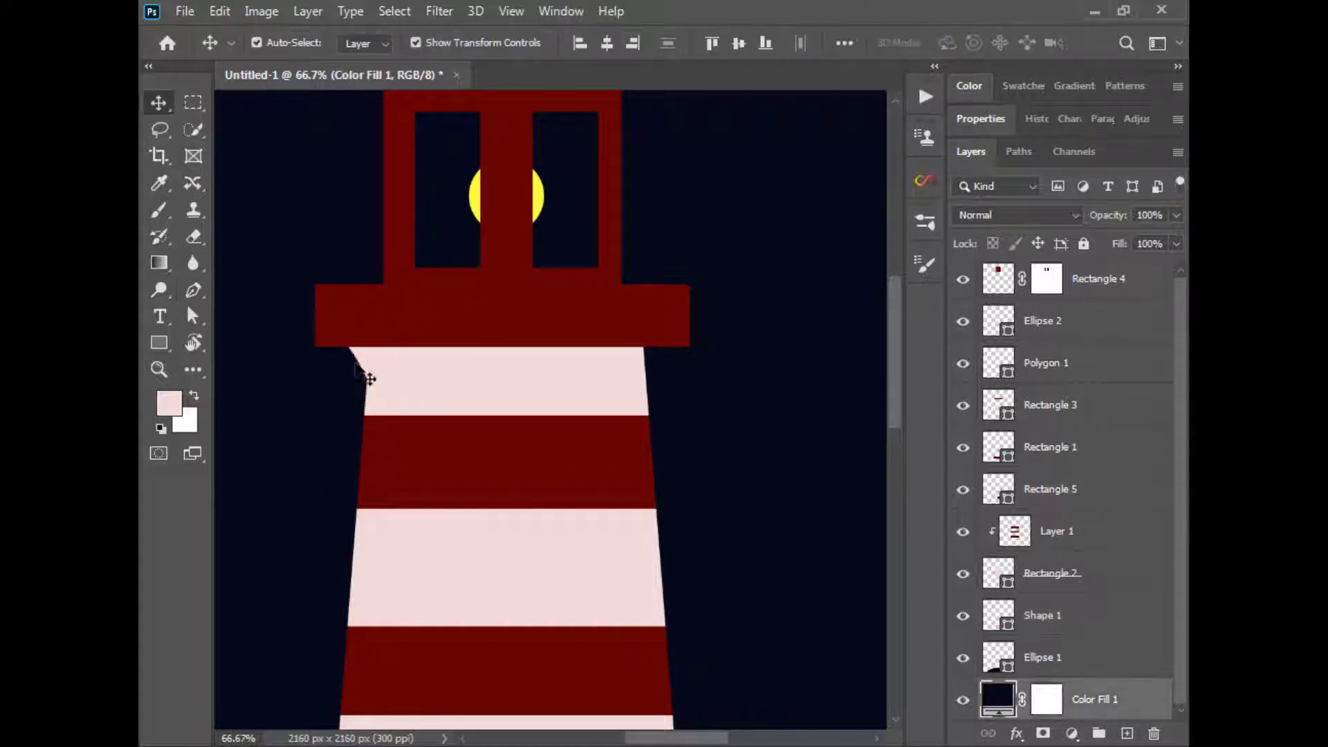
{"action": "left_click", "coordinate": [363, 372], "text": "ctrl"}
{"action": "left_click", "coordinate": [716, 414], "text": "ctrl"}
Step: Duplicate the bracket shape, move the copy to the tower's right edge and flip it horizontally
{"action": "key", "text": "ctrl+minus"}
{"action": "left_click", "coordinate": [1003, 620]}
{"action": "key", "text": "ctrl+j"}
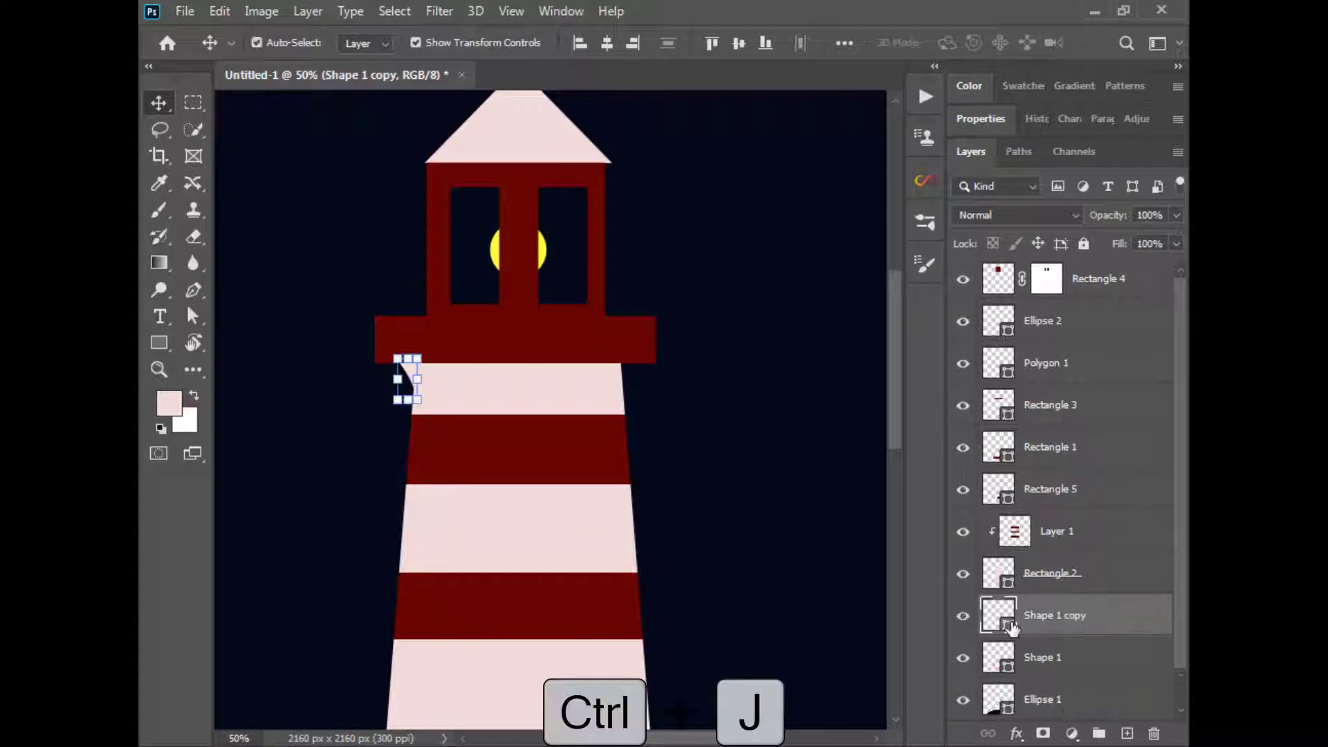
{"action": "key", "text": "ctrl+t"}
{"action": "left_click_drag", "start_coordinate": [408, 379], "coordinate": [626, 377]}
{"action": "right_click", "coordinate": [626, 379]}
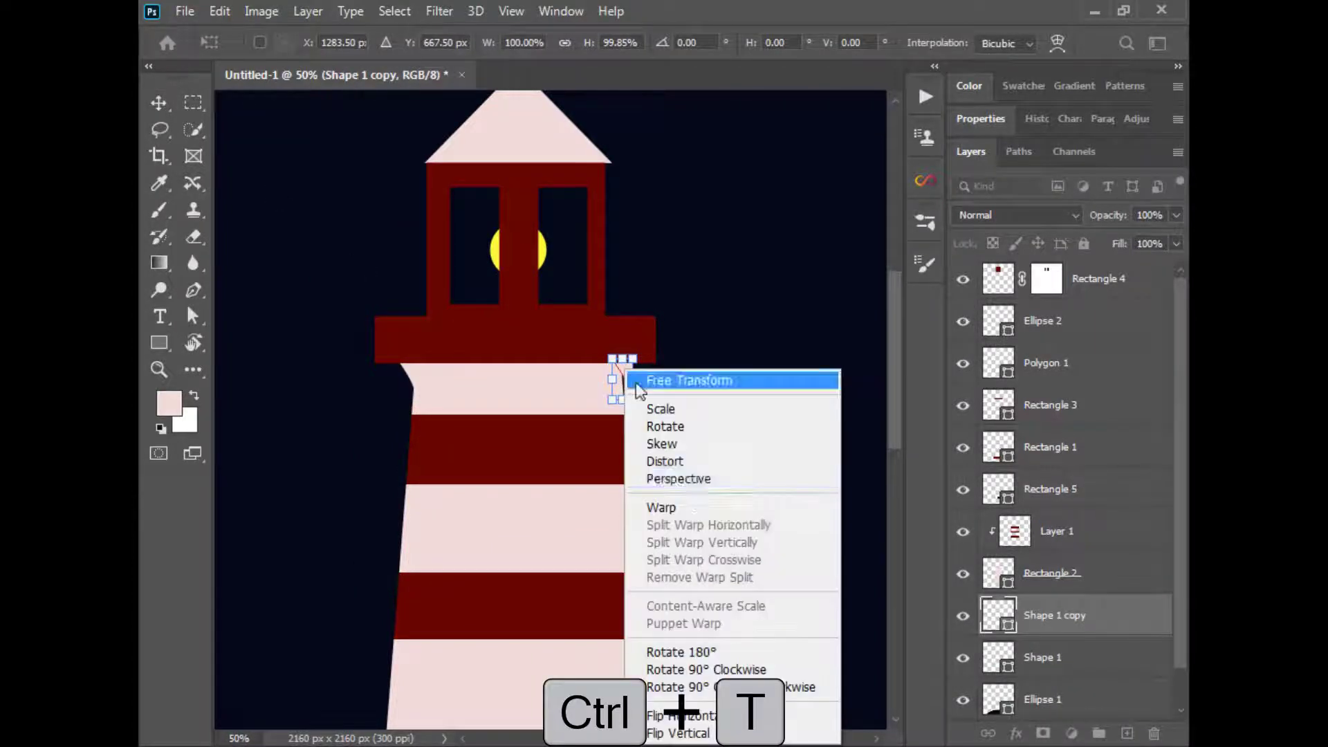
{"action": "left_click", "coordinate": [711, 714]}
Step: Fit the mirrored bracket precisely against the tower's right edge under the gallery and apply the transform
{"action": "key", "text": "ctrl+plus"}
{"action": "key", "text": "ctrl+plus"}
{"action": "key", "text": "ctrl+plus"}
{"action": "left_click_drag", "start_coordinate": [653, 352], "coordinate": [478, 470]}
{"action": "left_click_drag", "start_coordinate": [672, 367], "coordinate": [689, 368]}
{"action": "key", "text": "Return"}
{"action": "left_click", "coordinate": [767, 476]}
{"action": "key", "text": "ctrl+minus"}
{"action": "key", "text": "ctrl+minus"}
{"action": "key", "text": "ctrl+minus"}
{"action": "key", "text": "ctrl+minus"}
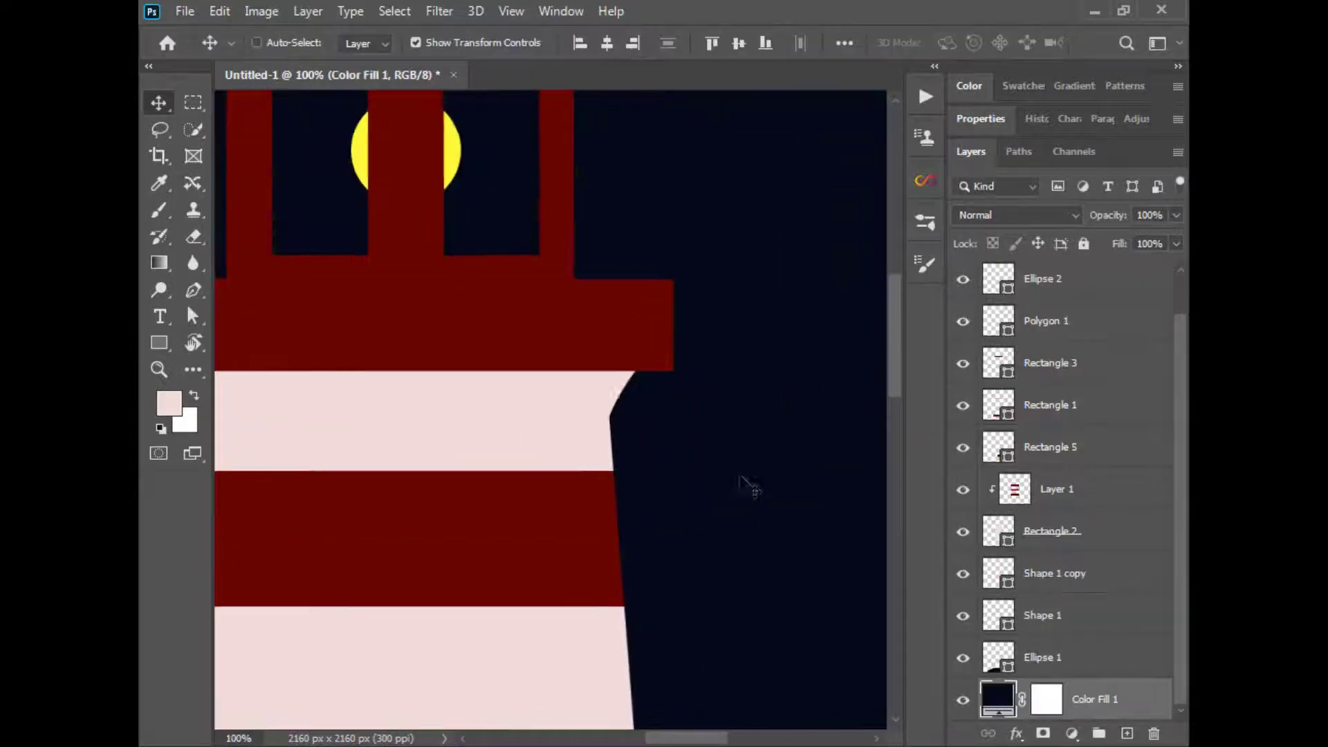
{"action": "key", "text": "ctrl+plus"}
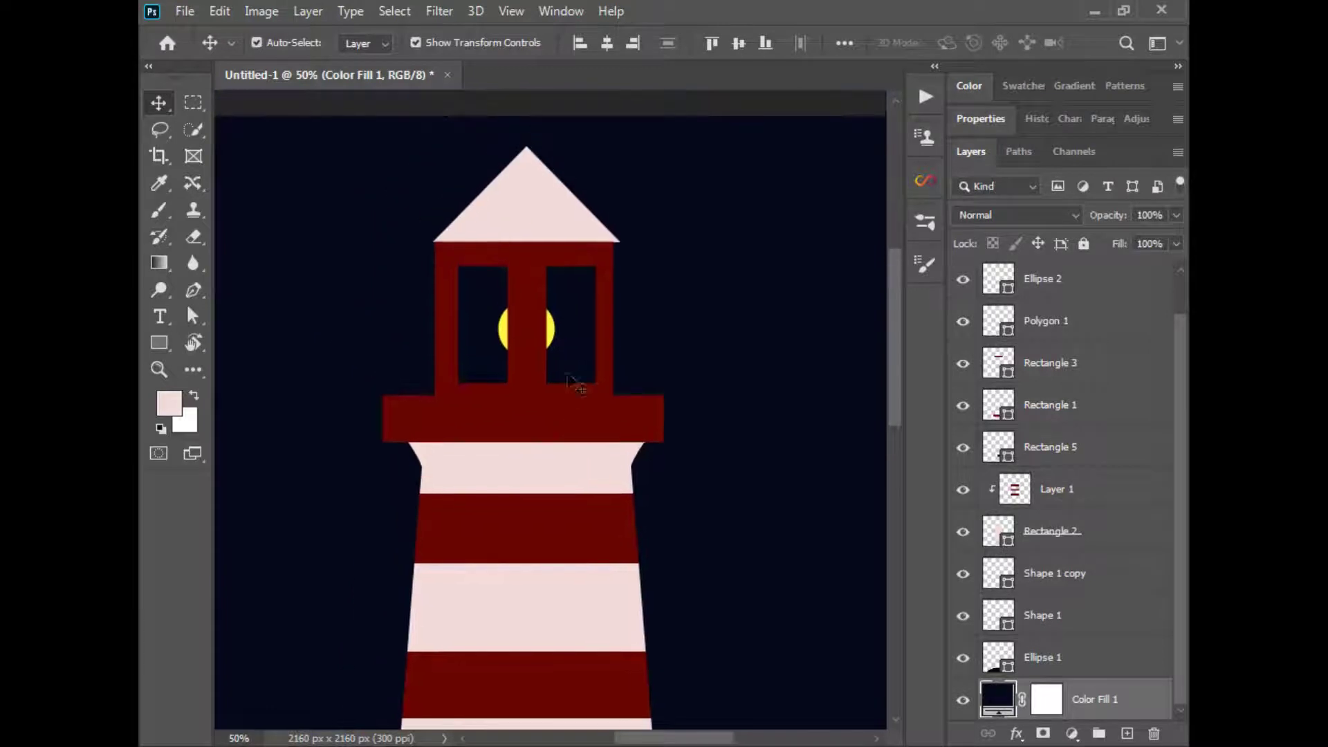
Step: On a new layer above the roof, draw a yellow rectangle about 1127 × 93 px from the lamp past the canvas's right edge
{"action": "right_click", "coordinate": [163, 339]}
{"action": "left_click", "coordinate": [258, 344]}
{"action": "key", "text": "ctrl+minus"}
{"action": "key", "text": "ctrl+minus"}
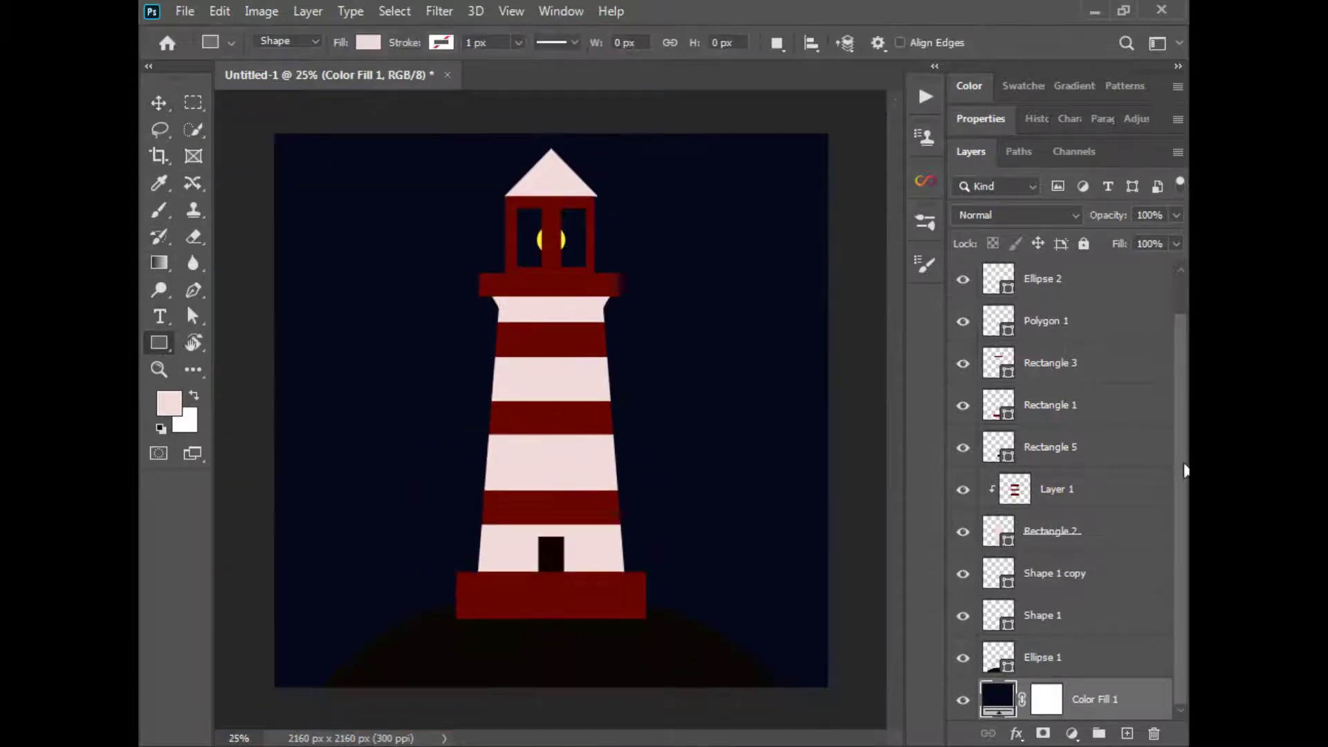
{"action": "left_click_drag", "start_coordinate": [1182, 466], "coordinate": [1181, 422]}
{"action": "key", "text": "ctrl+0"}
{"action": "left_click", "coordinate": [1037, 365]}
{"action": "key", "text": "ctrl+shift+alt+n"}
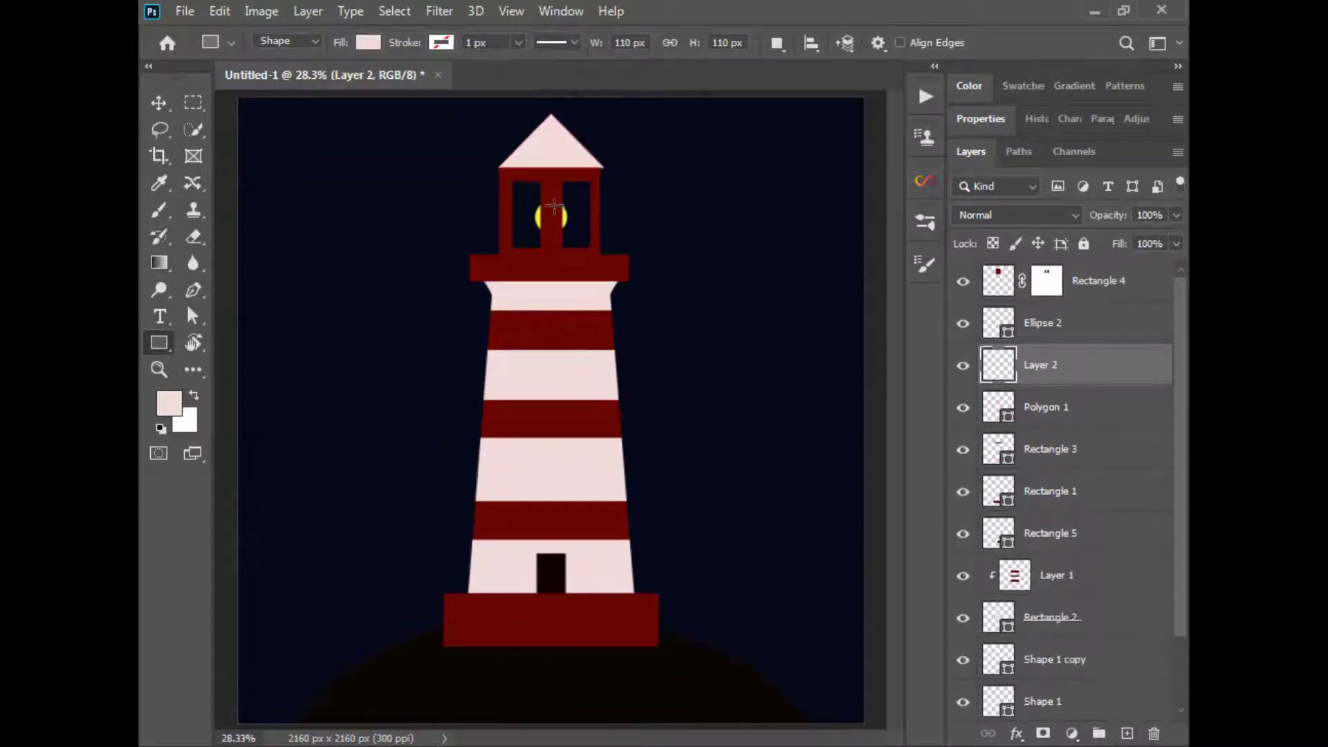
{"action": "left_click_drag", "start_coordinate": [581, 218], "coordinate": [873, 239]}
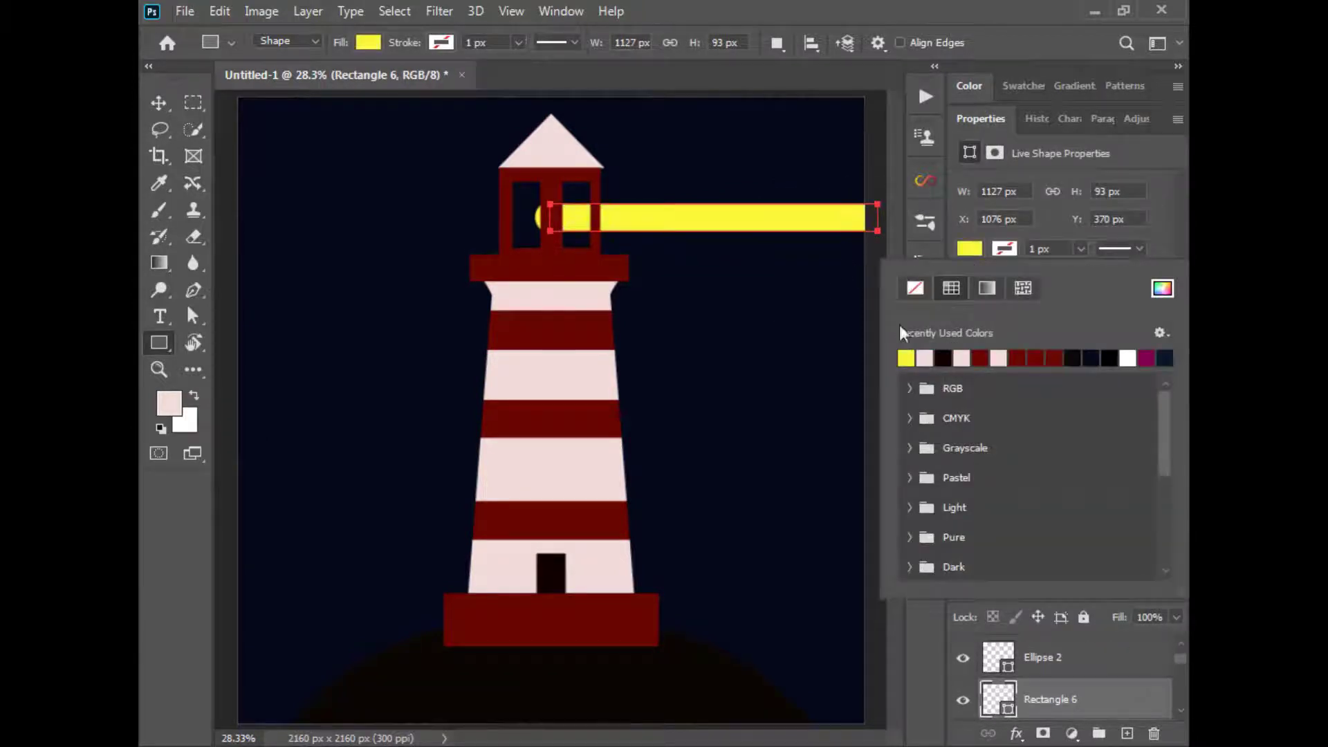
Step: Transform the yellow rectangle in perspective so it widens into a light beam towards the canvas's right edge
{"action": "key", "text": "v"}
{"action": "right_click", "coordinate": [832, 225]}
{"action": "left_click", "coordinate": [870, 352], "text": "ctrl"}
{"action": "left_click", "coordinate": [827, 224], "text": "ctrl"}
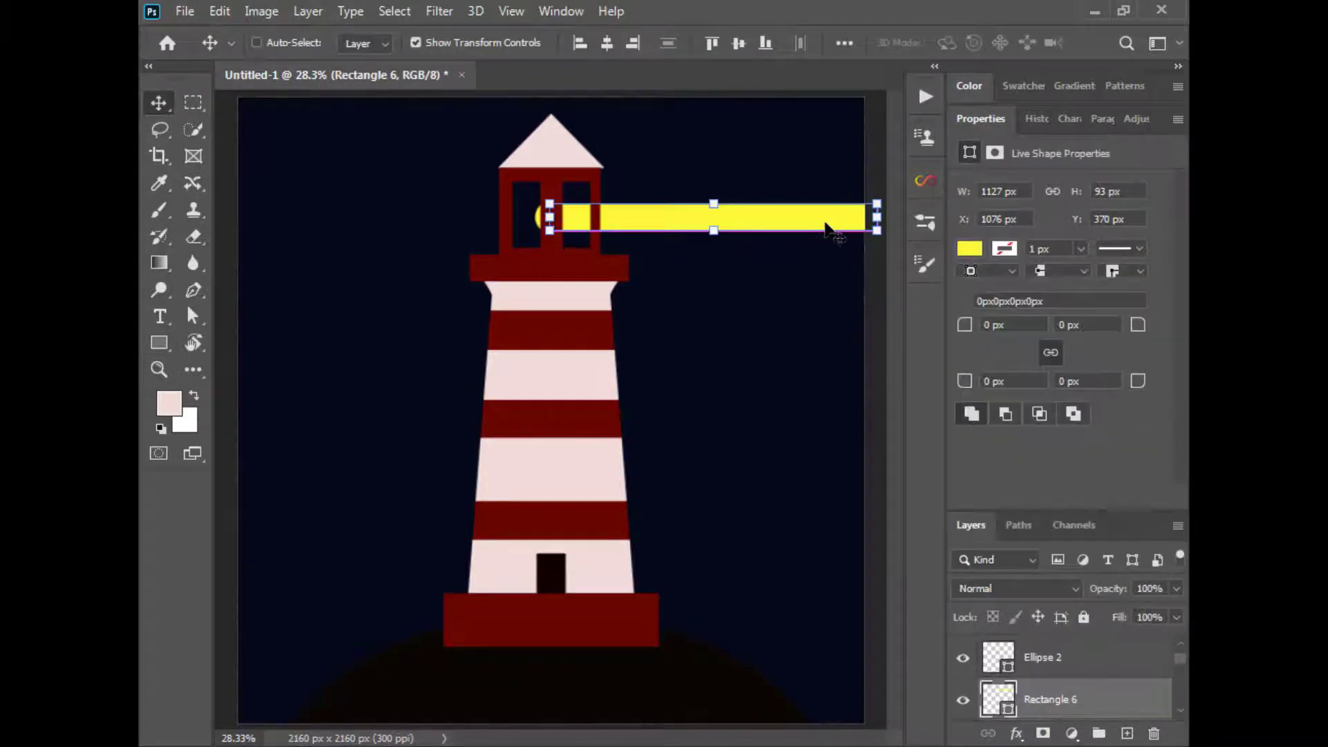
{"action": "key", "text": "ctrl+t"}
{"action": "right_click", "coordinate": [826, 231]}
{"action": "left_click", "coordinate": [892, 338]}
{"action": "left_click_drag", "start_coordinate": [877, 231], "coordinate": [877, 287]}
{"action": "key", "text": "Return"}
{"action": "double_click", "coordinate": [982, 121]}
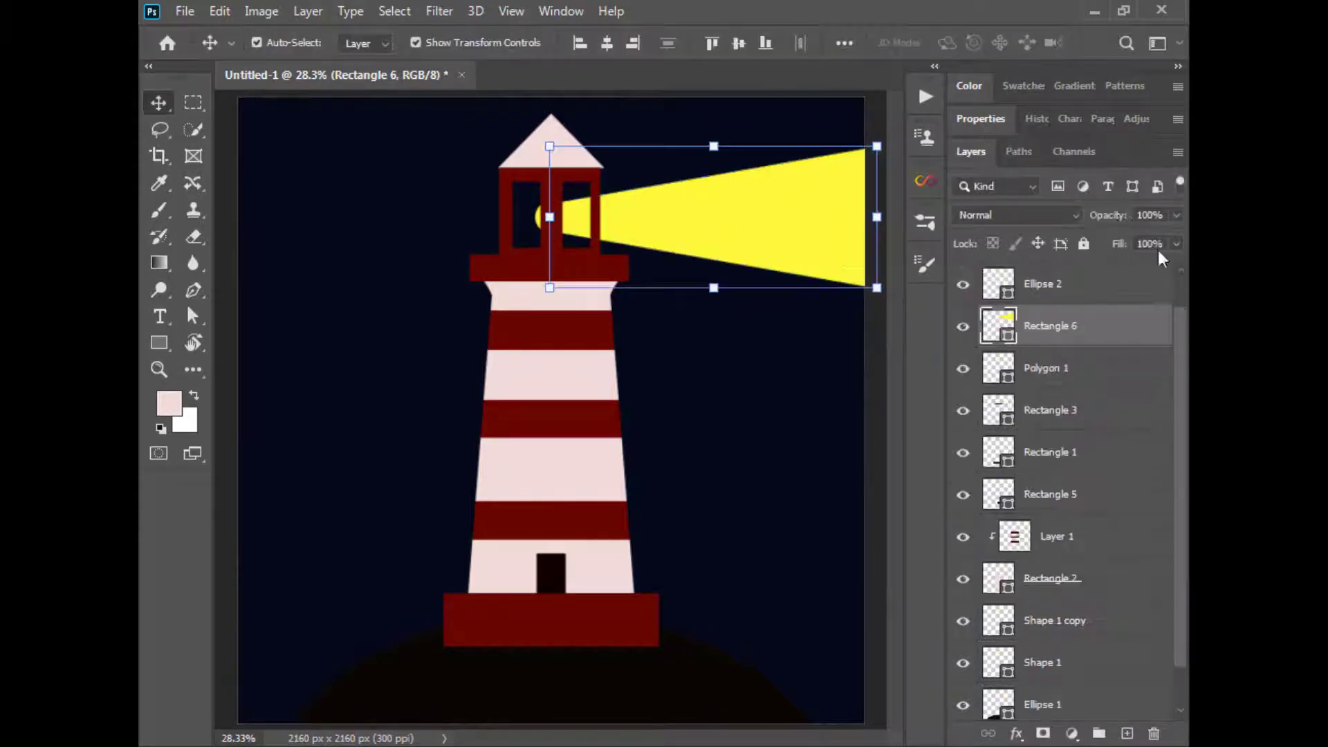
Step: Reduce the light beam layer's opacity to 61%
{"action": "left_click_drag", "start_coordinate": [1159, 238], "coordinate": [1139, 236]}
{"action": "left_click", "coordinate": [880, 352]}
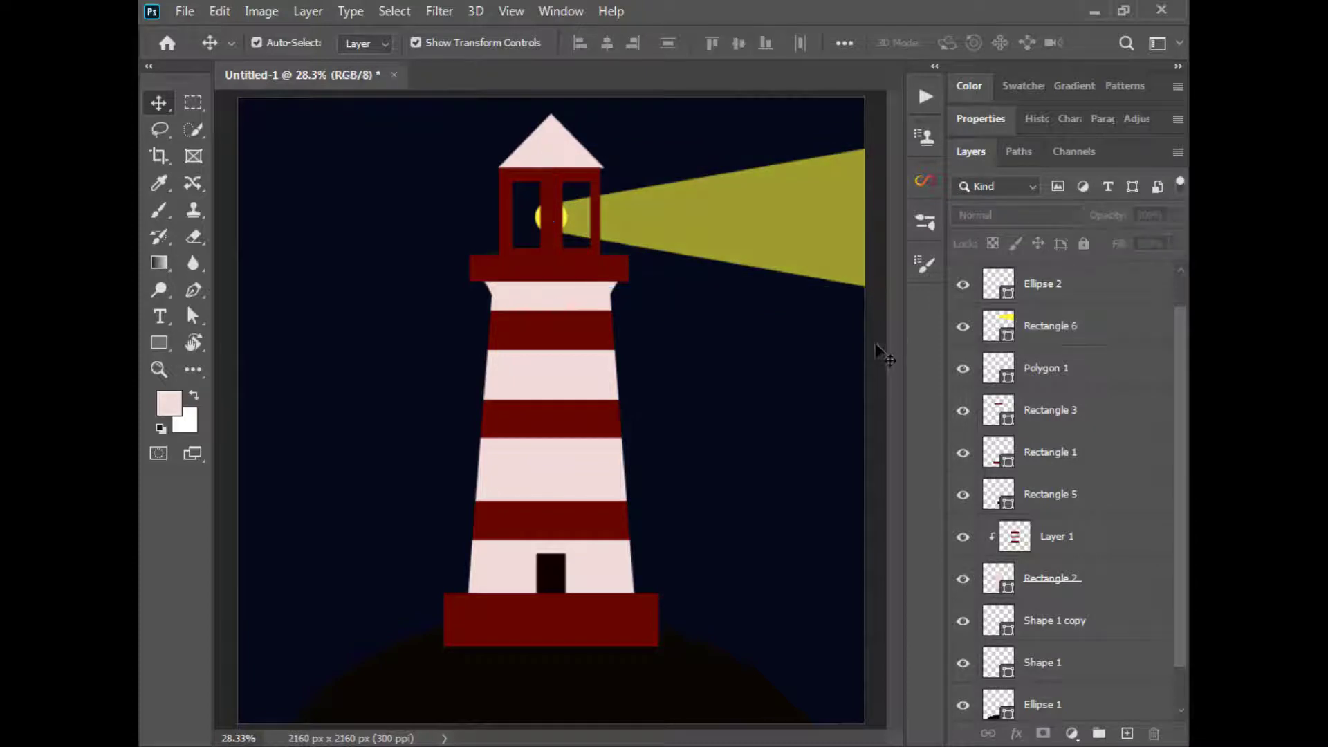
{"action": "key", "text": "ctrl+minus"}
Step: Duplicate the light beam and set the copy's blend mode to Linear Dodge (Add)
{"action": "left_click", "coordinate": [833, 285]}
{"action": "key", "text": "ctrl+j"}
{"action": "left_click", "coordinate": [1016, 215]}
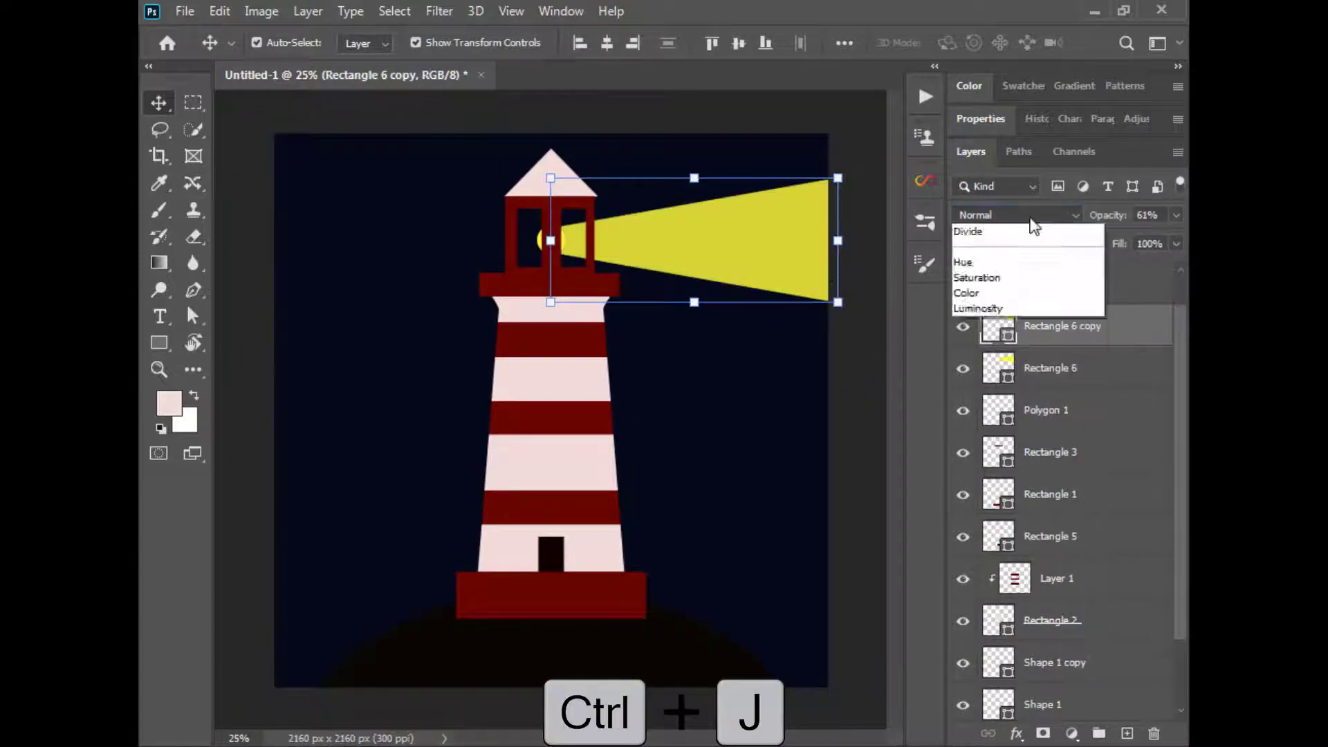
{"action": "left_click", "coordinate": [996, 417]}
Step: Convert the beam copy to a smart object and apply a Gaussian Blur of about 7.6 pixels
{"action": "left_click", "coordinate": [439, 11]}
{"action": "mouse_move", "coordinate": [456, 243]}
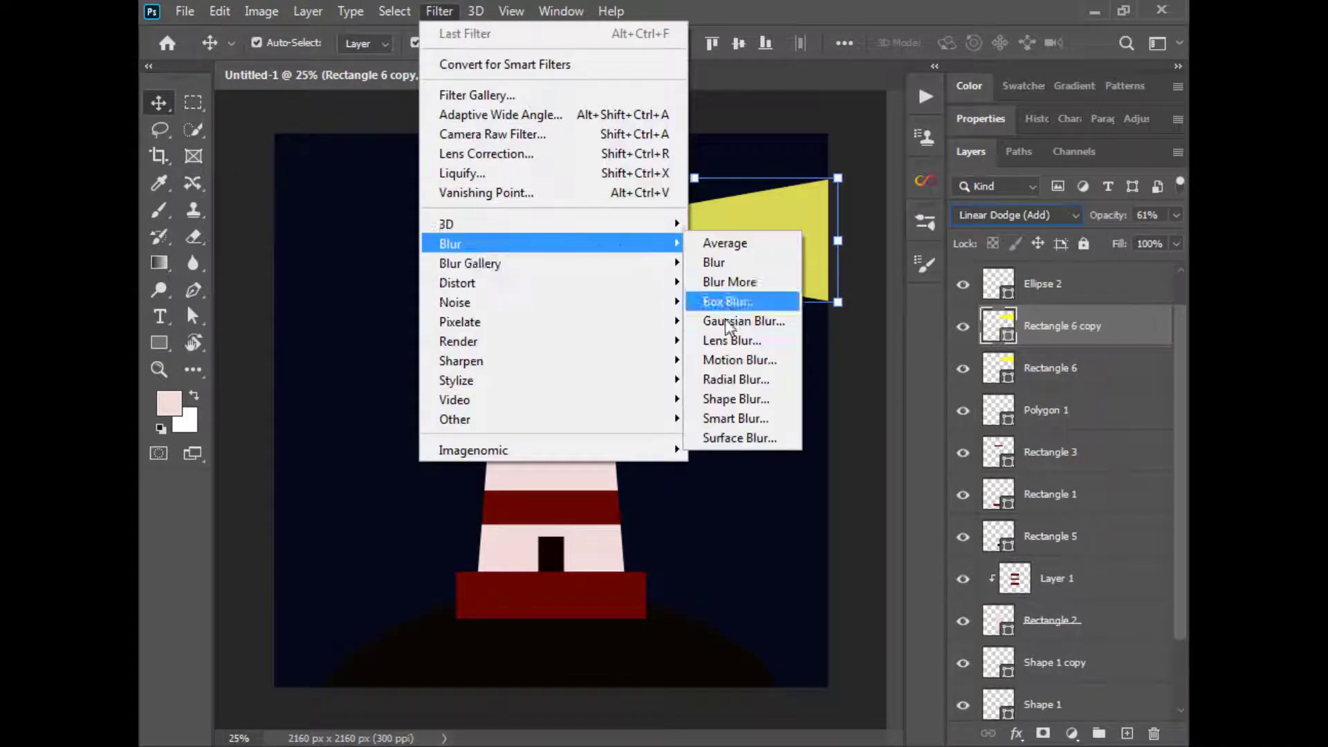
{"action": "left_click", "coordinate": [739, 317]}
{"action": "left_click", "coordinate": [679, 300]}
{"action": "left_click_drag", "start_coordinate": [899, 635], "coordinate": [825, 631]}
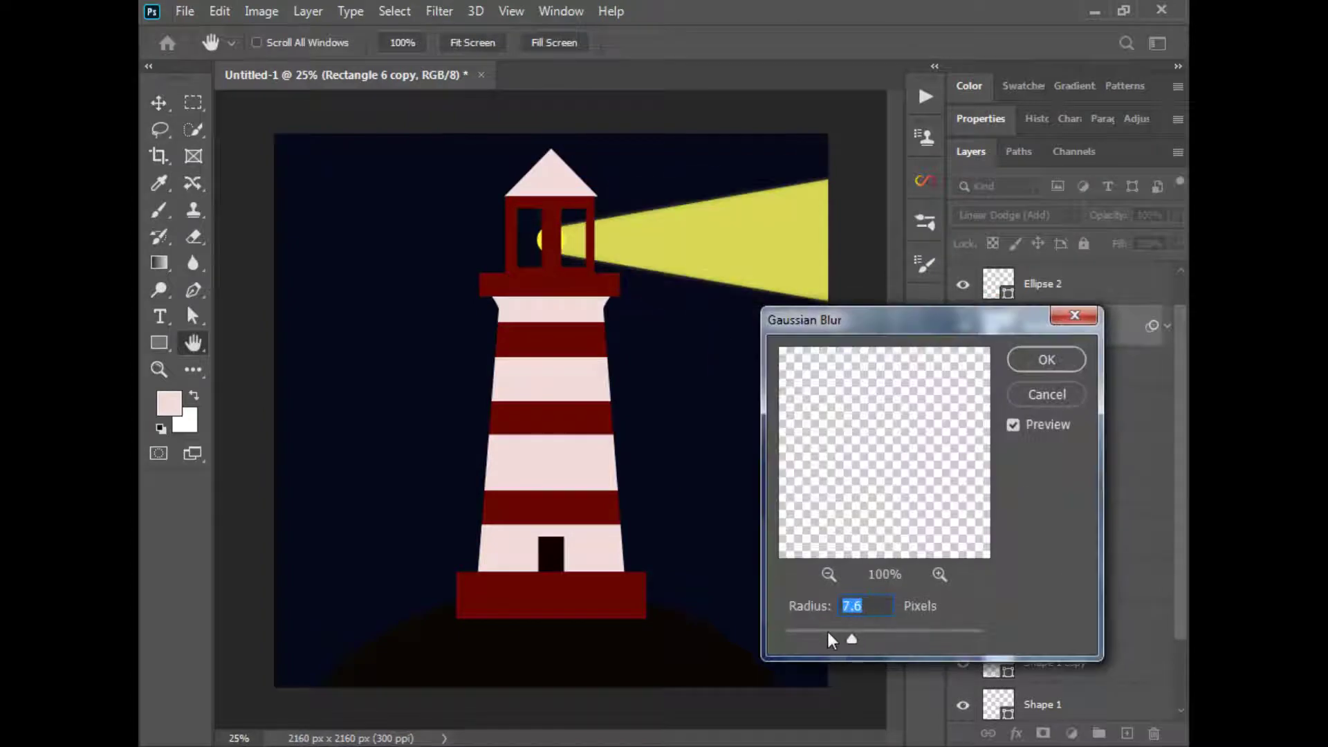
{"action": "key", "text": "Return"}
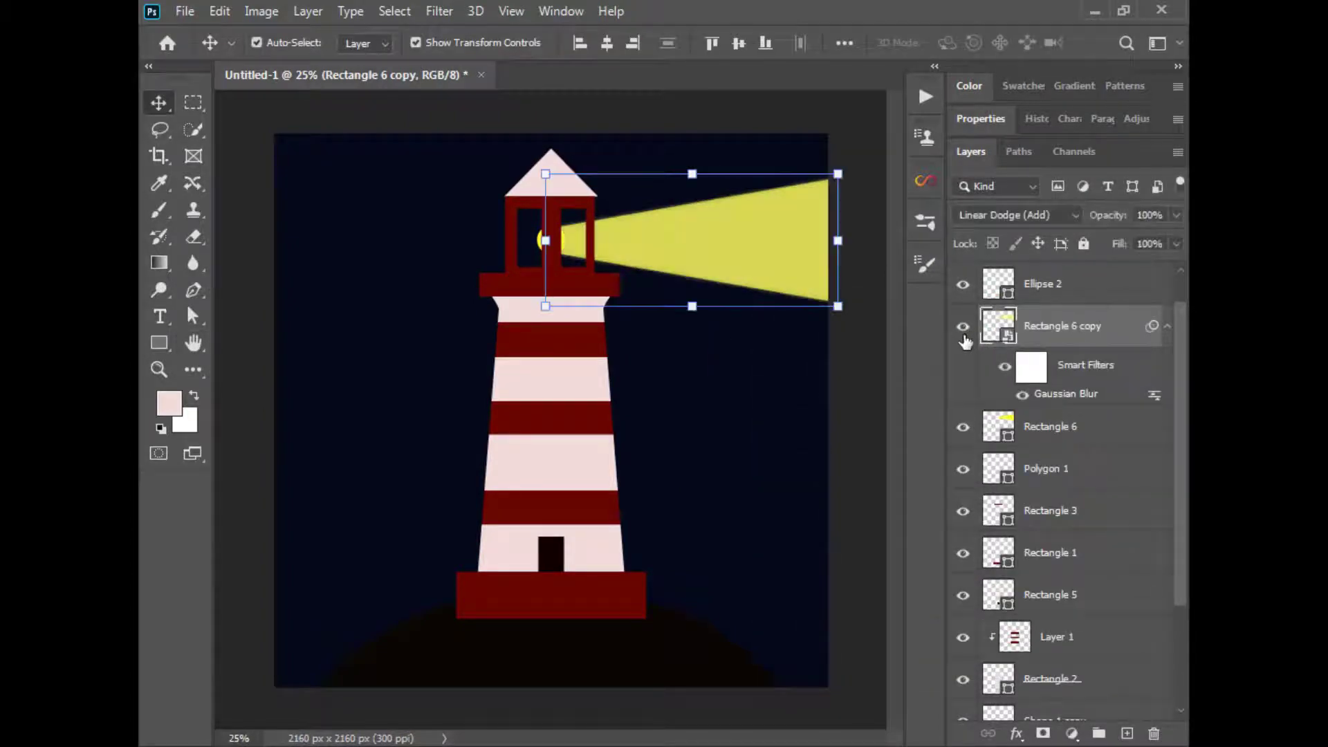
Step: Change the beam copy's Gaussian Blur radius to 20.6 pixels and collapse its smart filter list
{"action": "double_click", "coordinate": [1066, 394]}
{"action": "left_click_drag", "start_coordinate": [883, 635], "coordinate": [873, 638]}
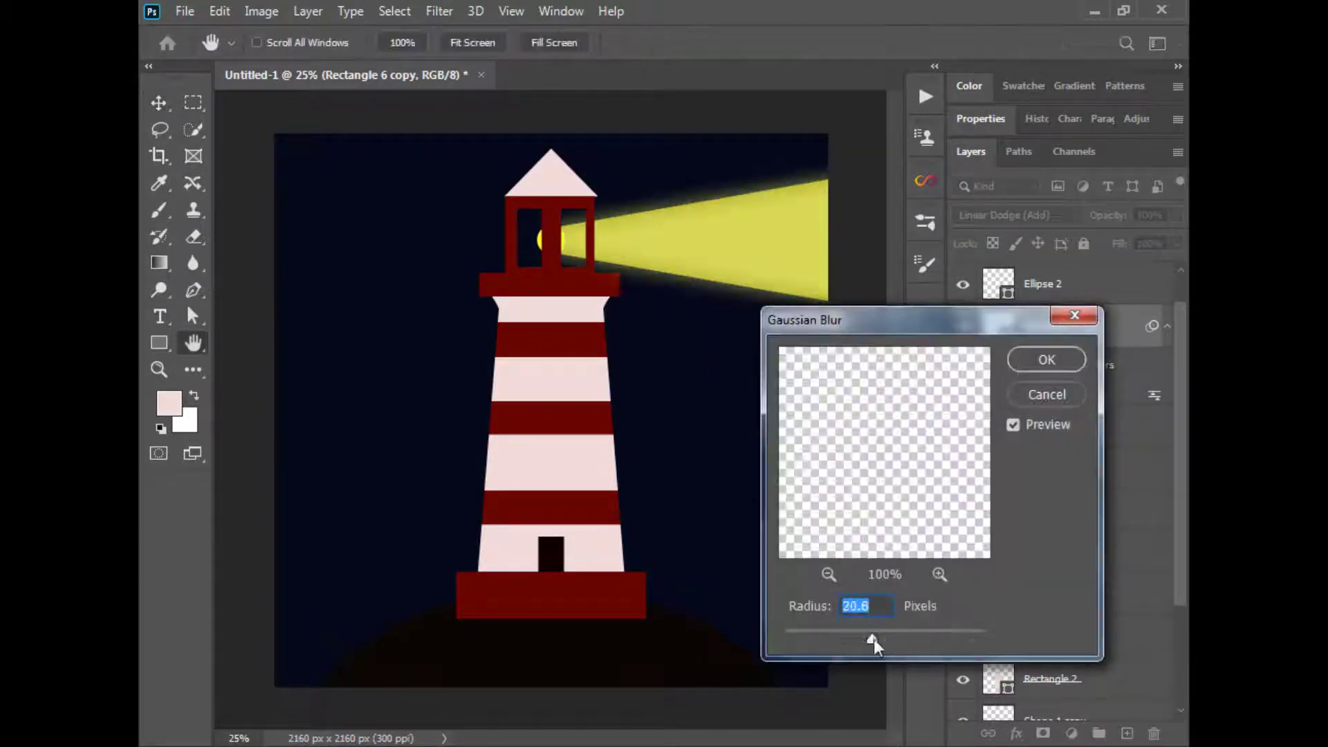
{"action": "left_click", "coordinate": [1046, 359]}
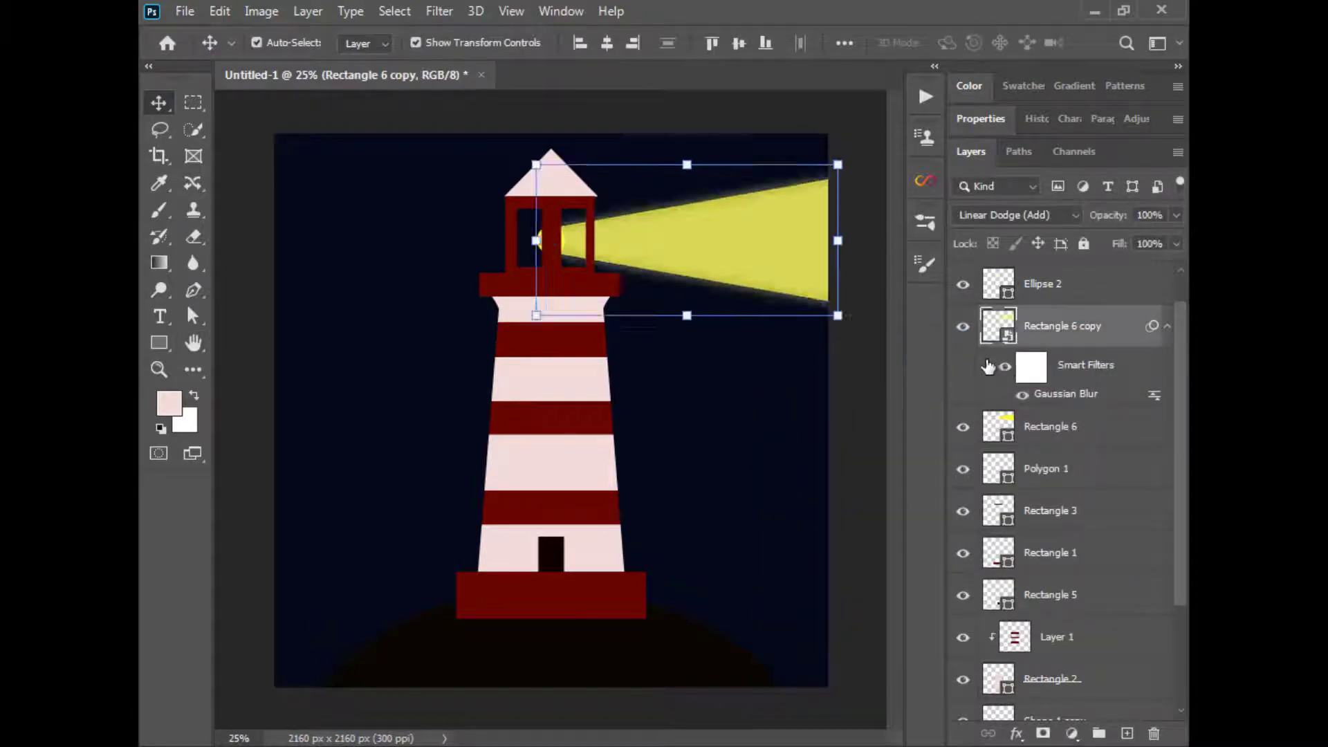
{"action": "left_click", "coordinate": [1167, 326]}
{"action": "left_click", "coordinate": [787, 408]}
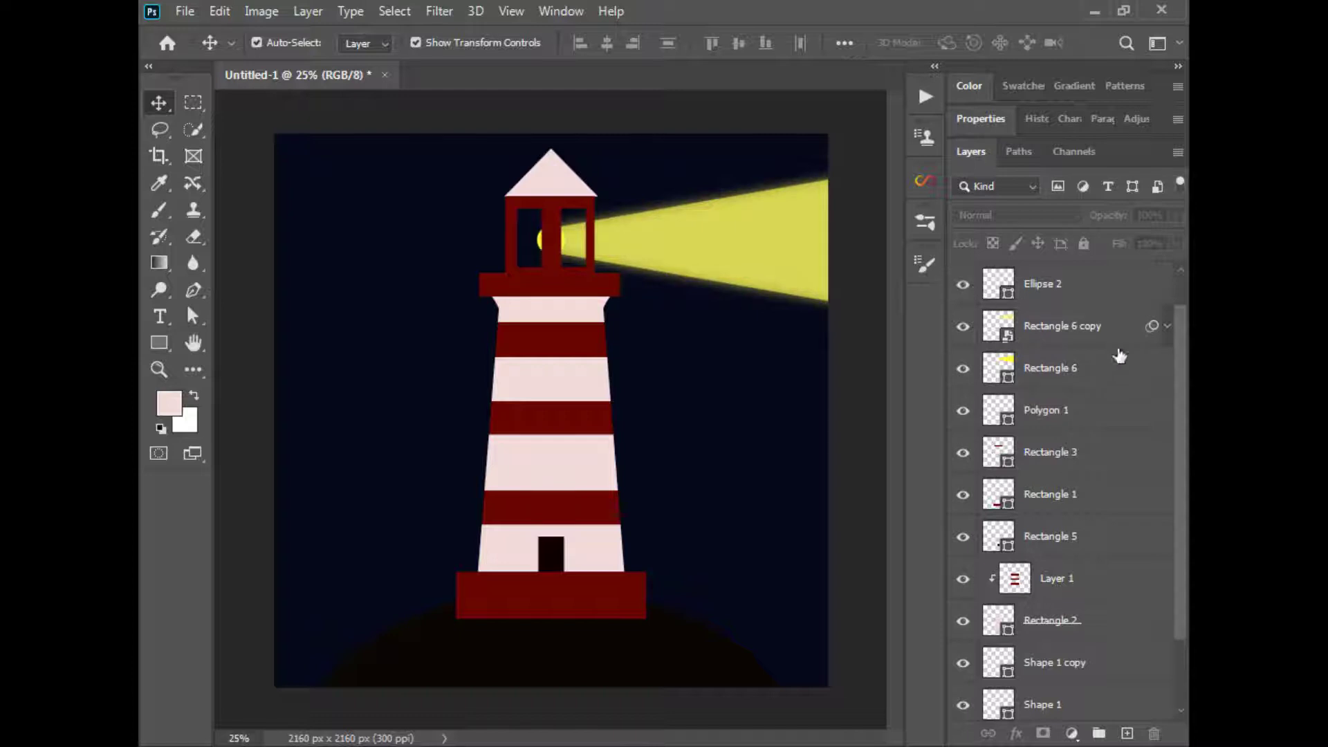
Step: Add a layer clipped to the lamp ellipse and brush a darker shade of its yellow over the lamp's left side
{"action": "key", "text": "ctrl+shift+alt+n"}
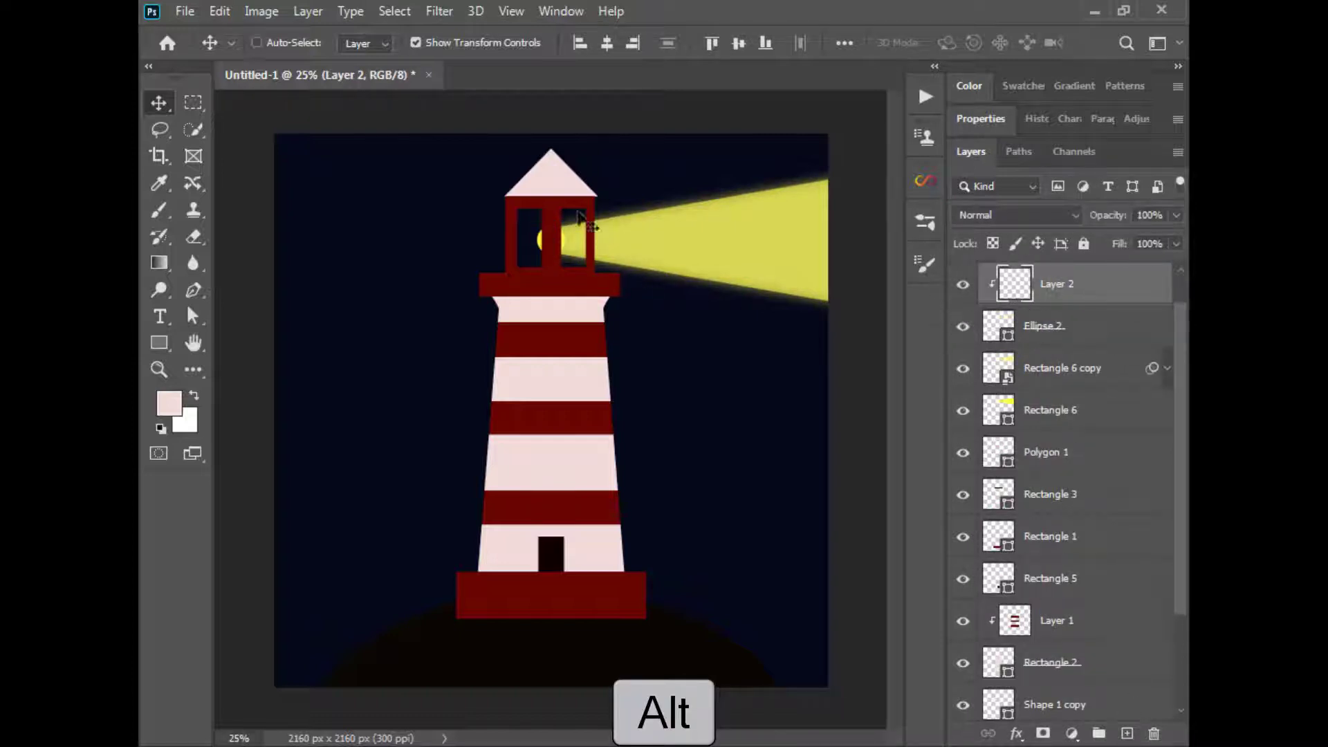
{"action": "scroll", "coordinate": [555, 443], "scroll_direction": "up", "scroll_amount": 3}
{"action": "key", "text": "b"}
{"action": "left_click", "coordinate": [169, 401]}
{"action": "left_click", "coordinate": [536, 349]}
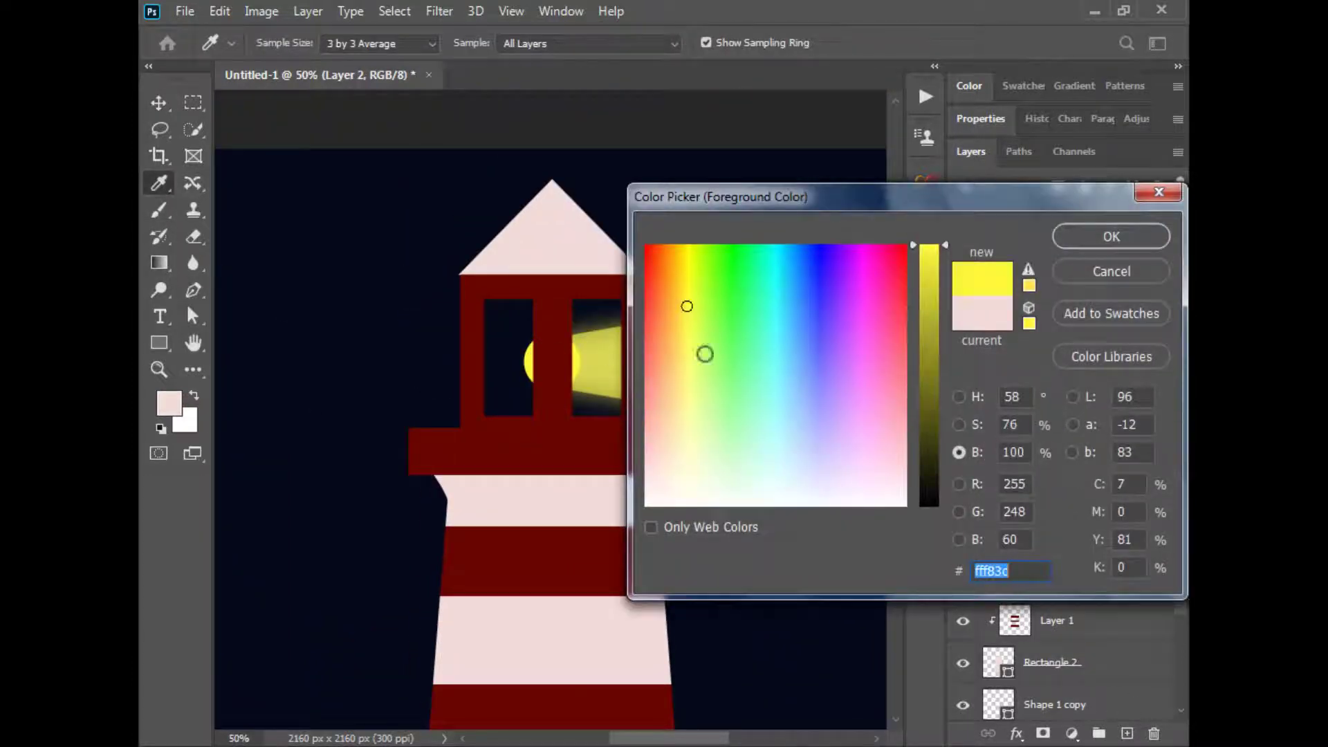
{"action": "left_click", "coordinate": [928, 322]}
{"action": "key", "text": "Return"}
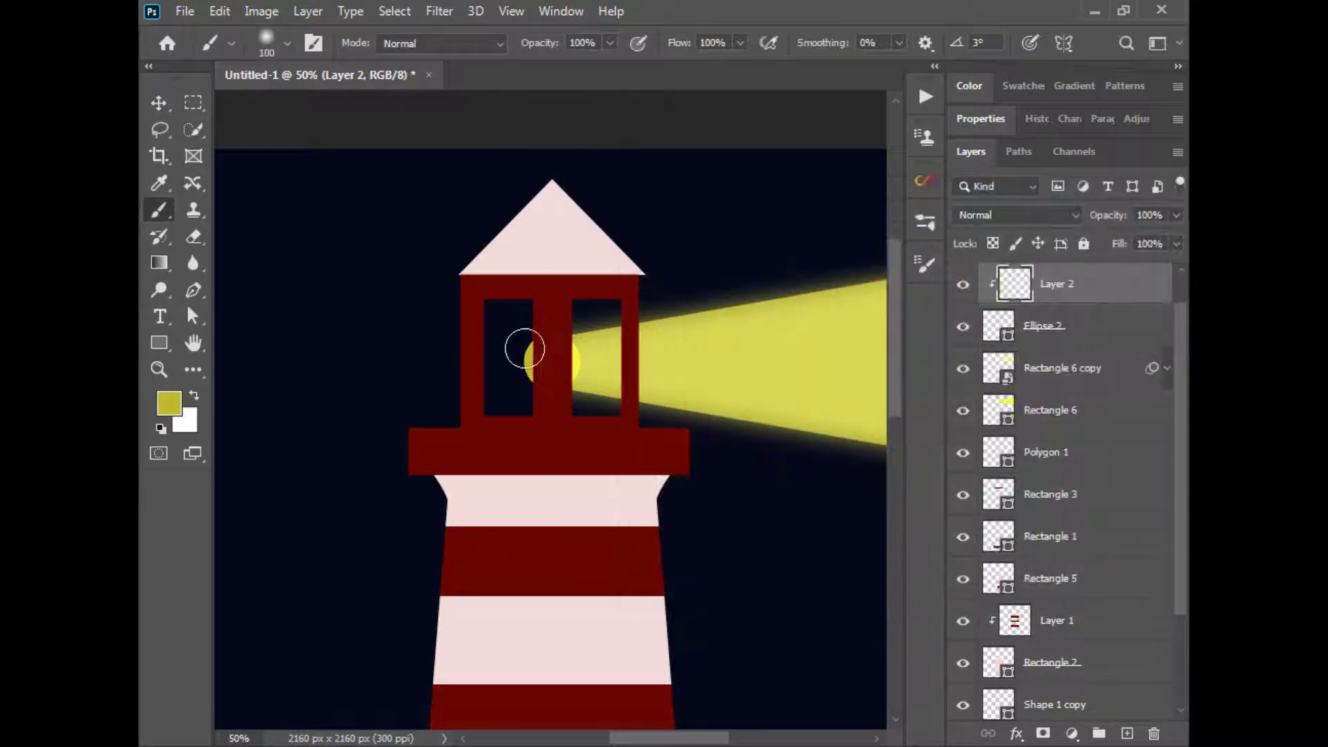
{"action": "left_click", "coordinate": [161, 106]}
{"action": "left_click", "coordinate": [403, 135], "text": "ctrl"}
{"action": "scroll", "coordinate": [555, 307], "scroll_direction": "down", "scroll_amount": 2}
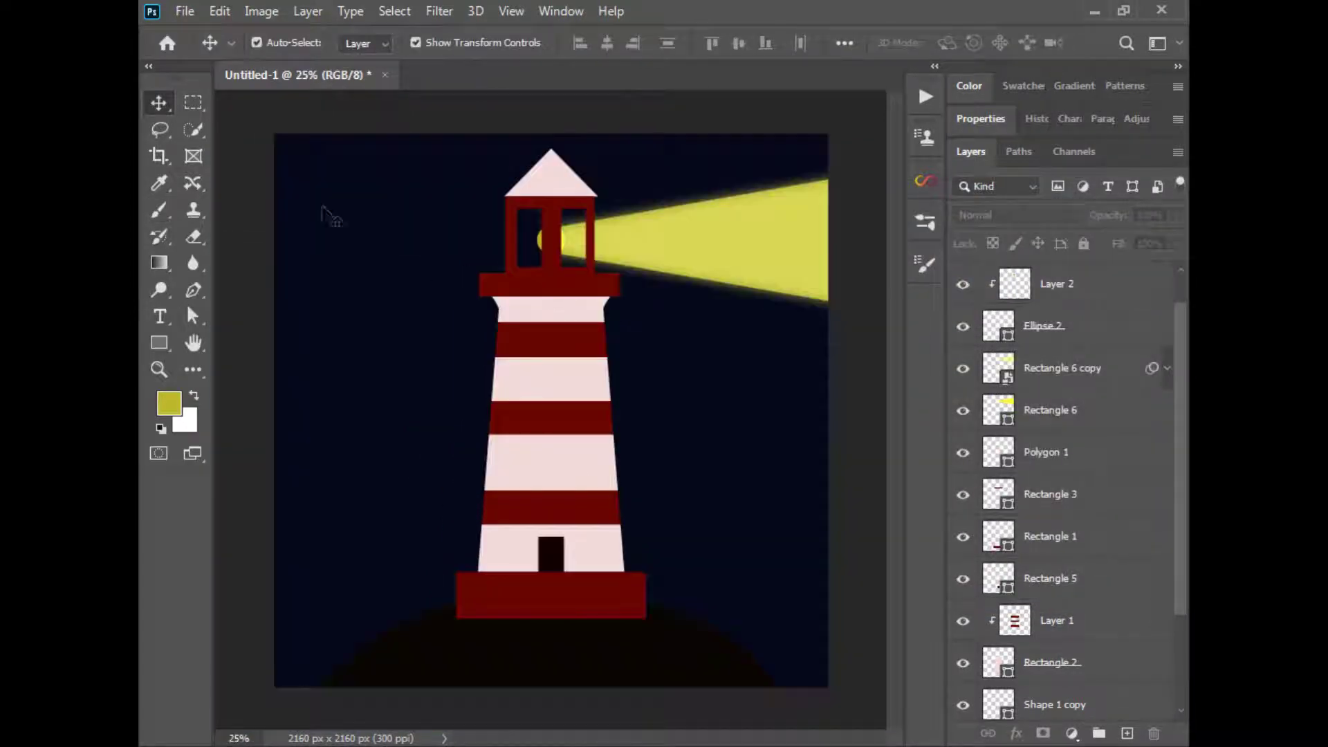
Step: Group the lighthouse layers from the roof, Polygon 1, down to the bracket, Shape 1
{"action": "scroll", "coordinate": [1037, 483], "scroll_direction": "up", "scroll_amount": 1}
{"action": "double_click", "coordinate": [962, 449]}
{"action": "left_click", "coordinate": [962, 491]}
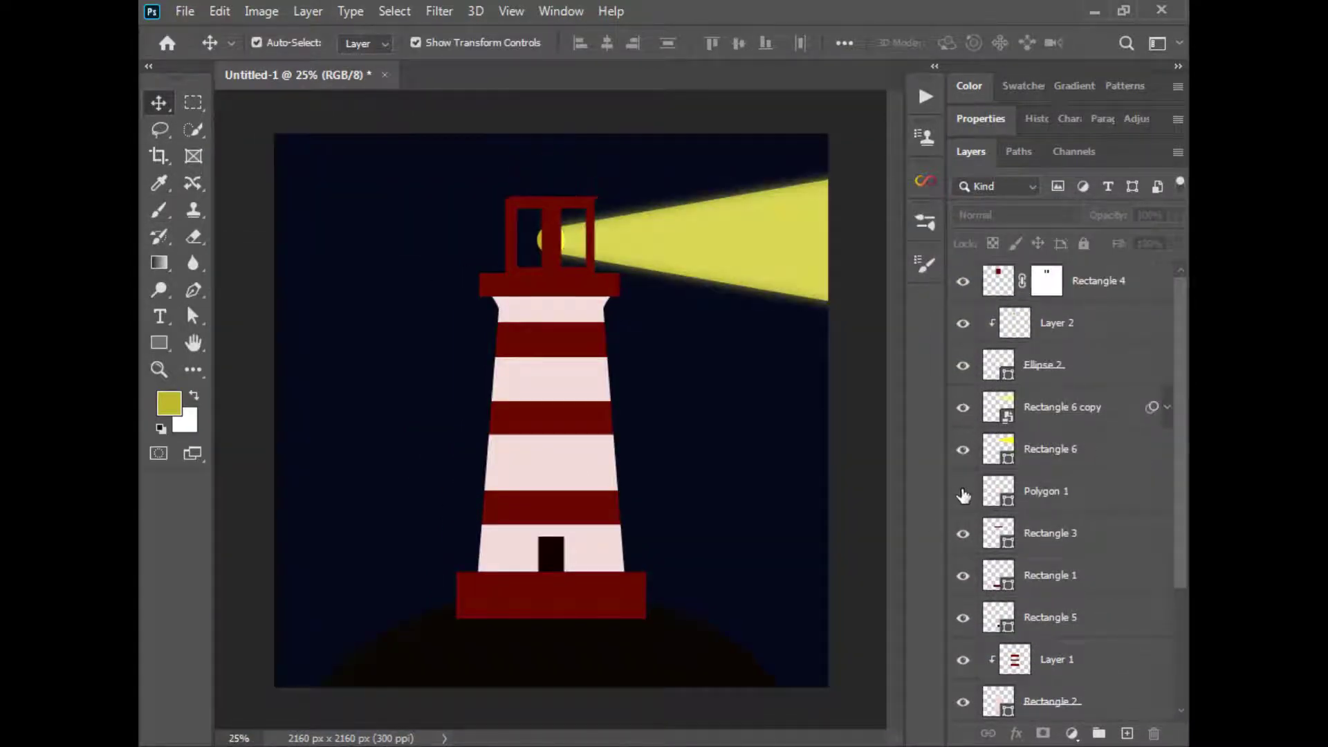
{"action": "left_click", "coordinate": [963, 493]}
{"action": "left_click", "coordinate": [1065, 491]}
{"action": "scroll", "coordinate": [1107, 526], "scroll_direction": "down", "scroll_amount": 4}
{"action": "left_click", "coordinate": [1041, 623], "text": "shift"}
{"action": "key", "text": "ctrl+g"}
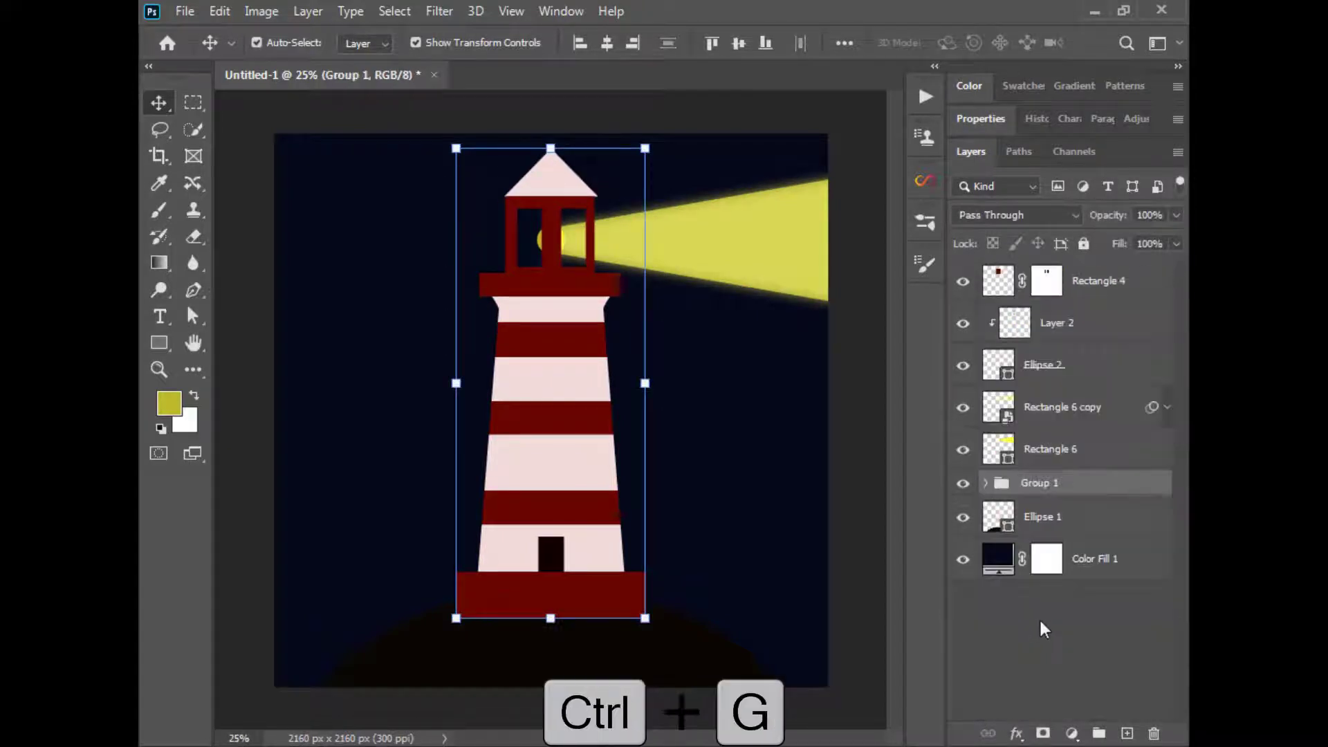
{"action": "left_click", "coordinate": [1039, 617]}
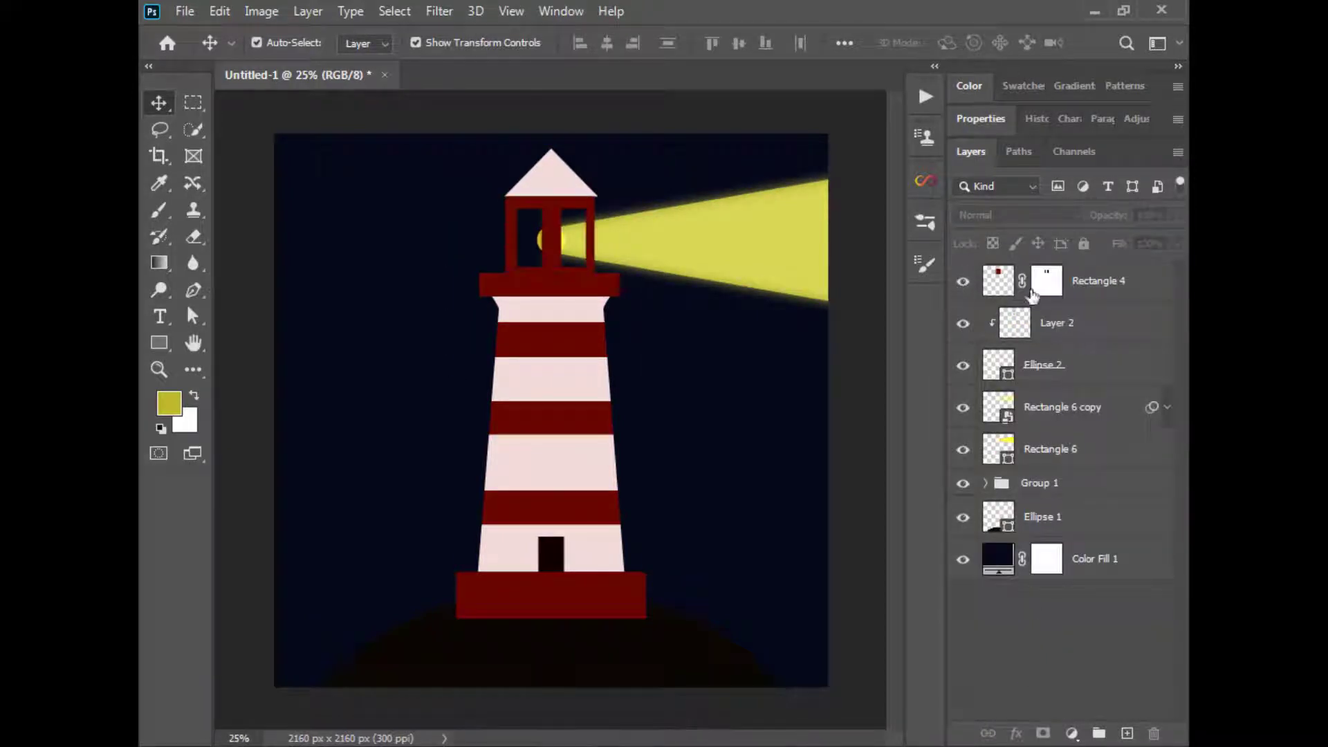
Step: Group the lamp, its shading layer and both light beam layers
{"action": "left_click", "coordinate": [1052, 323]}
{"action": "left_click", "coordinate": [1050, 449], "text": "shift"}
{"action": "key", "text": "ctrl+g"}
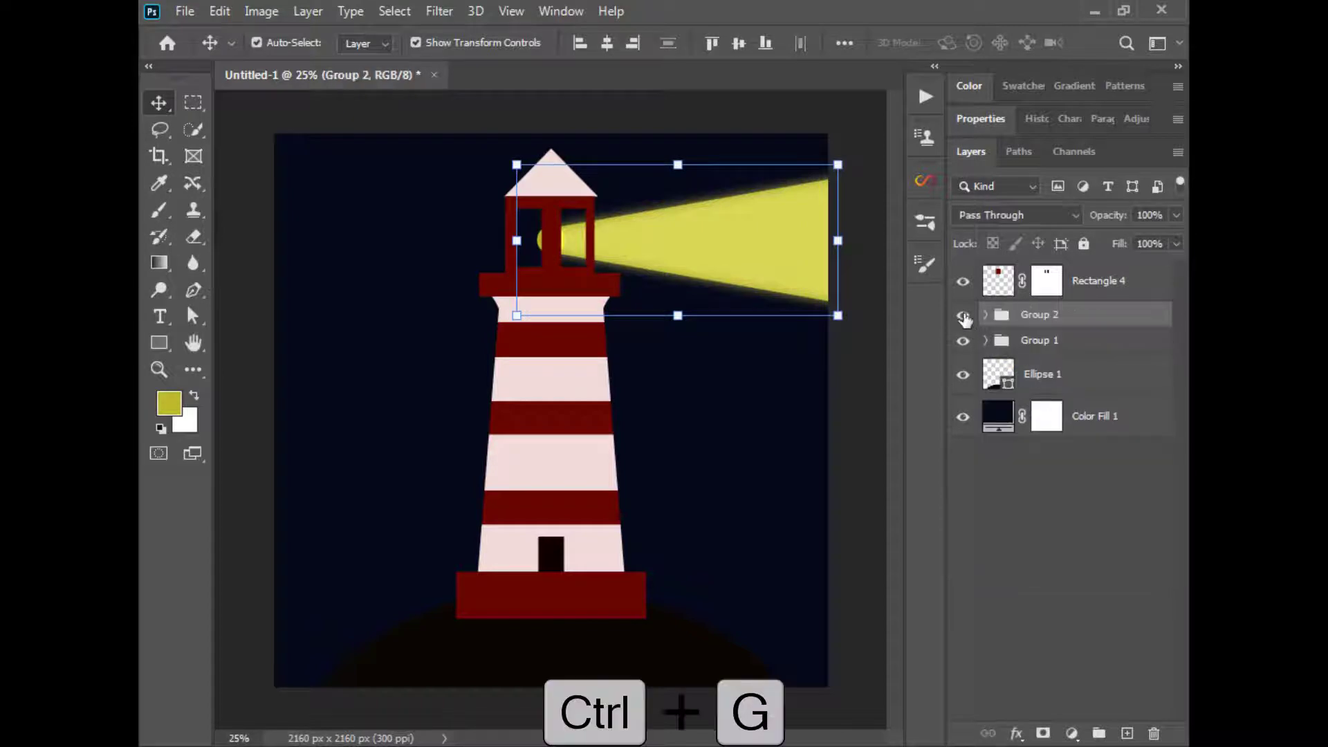
{"action": "left_click", "coordinate": [989, 506]}
Step: Add a layer clipped to the lighthouse group and set the brush colour to a darker shade of the roof's pink
{"action": "left_click", "coordinate": [1037, 340]}
{"action": "left_click", "coordinate": [1127, 733]}
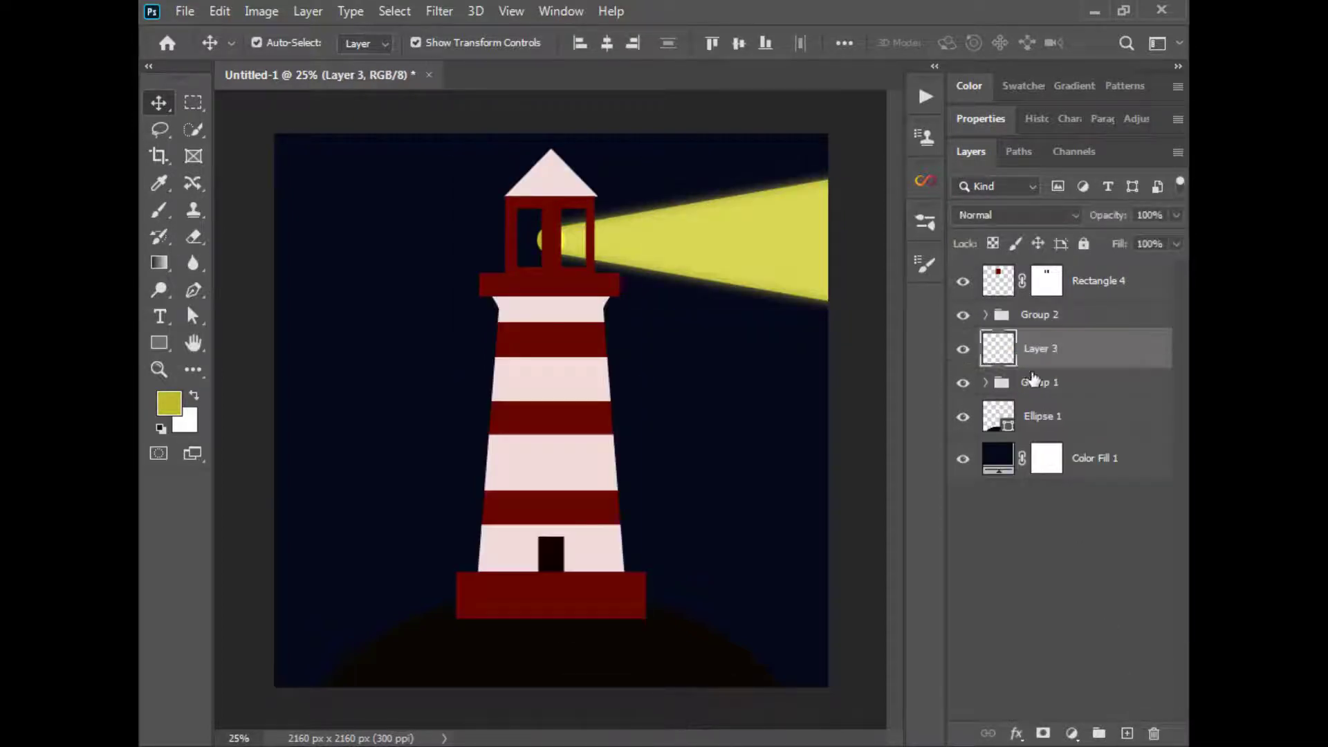
{"action": "key", "text": "b"}
{"action": "scroll", "coordinate": [587, 321], "scroll_direction": "up", "scroll_amount": 2}
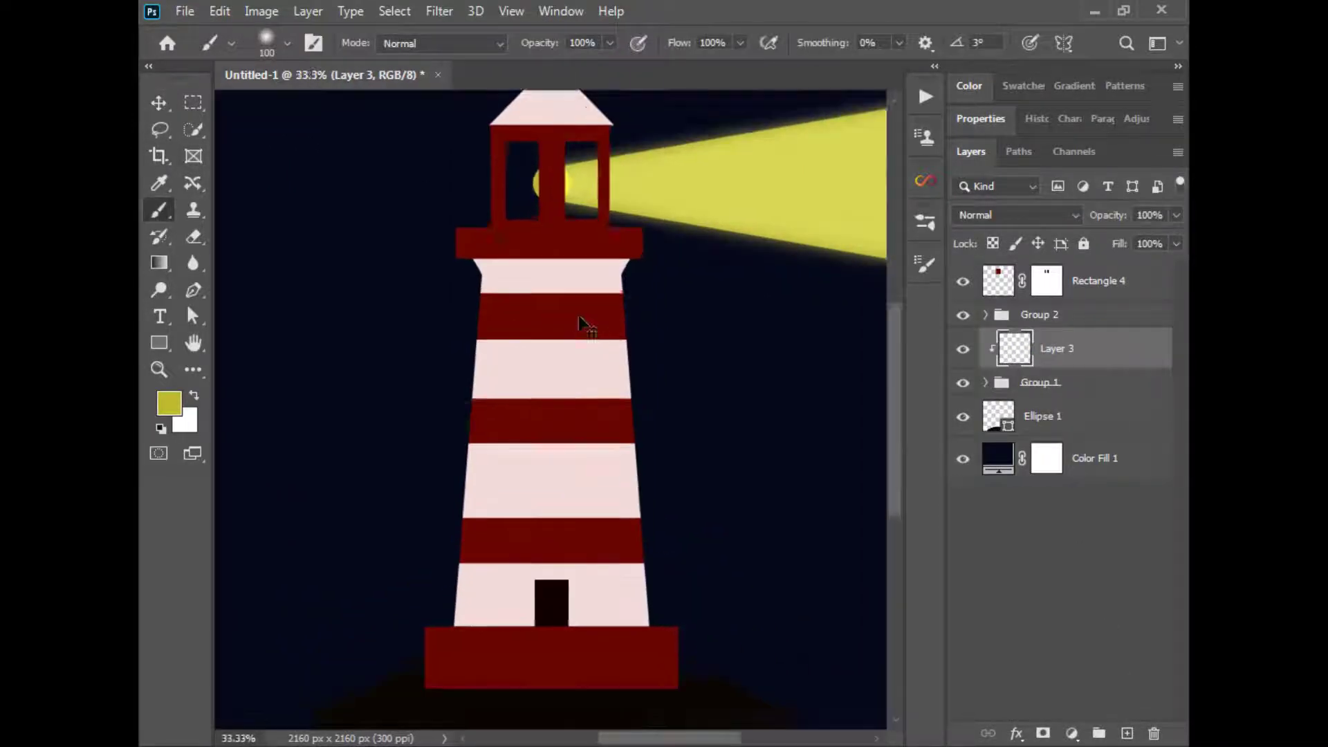
{"action": "left_click", "coordinate": [170, 404]}
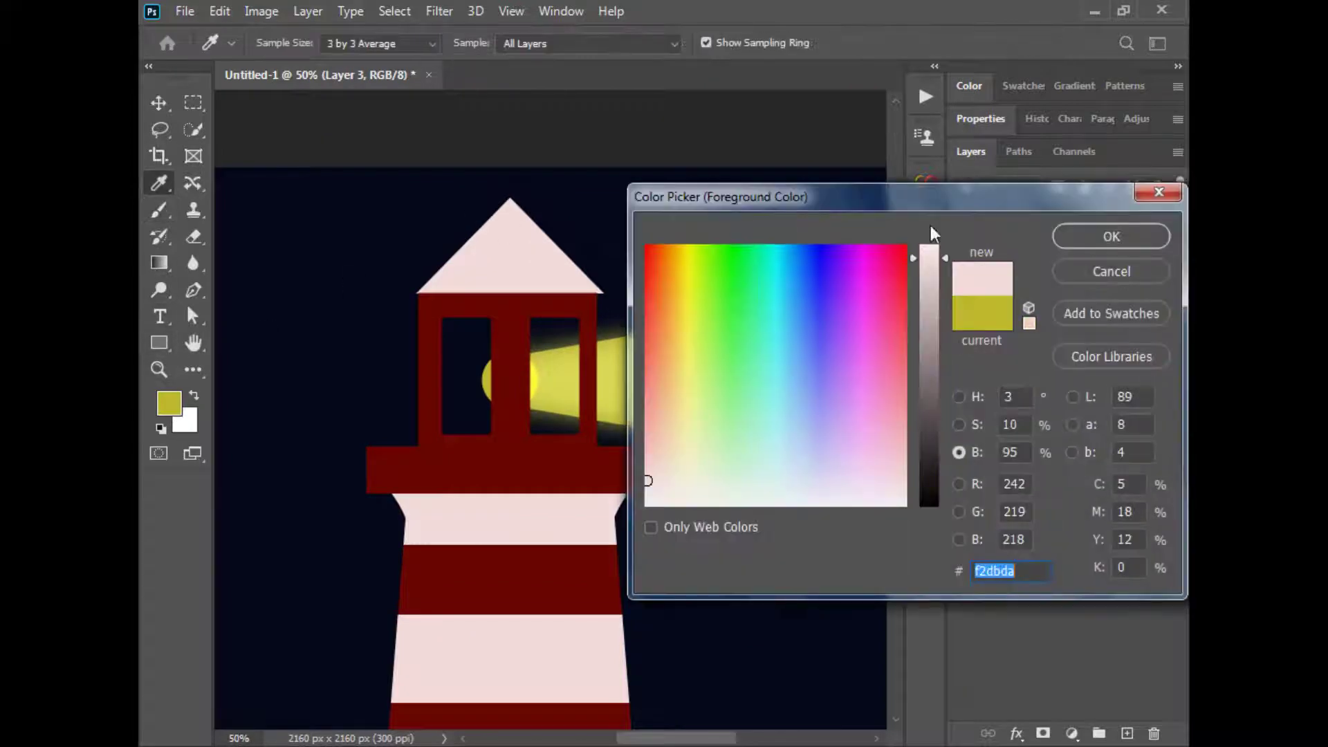
{"action": "key", "text": "Return"}
Step: Outline the right part of the roof with the Polygonal Lasso, paint it with the darker pink and deselect
{"action": "left_click", "coordinate": [161, 130]}
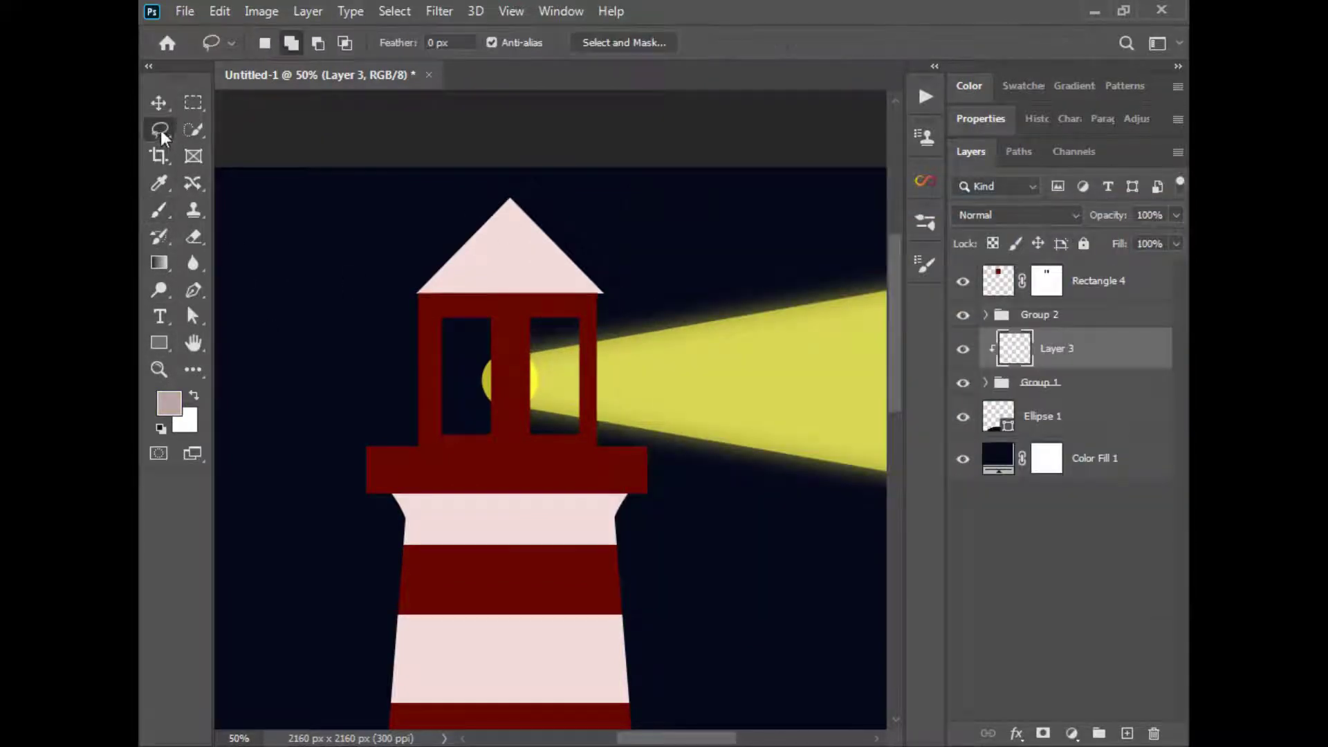
{"action": "left_click", "coordinate": [229, 148]}
{"action": "key", "text": "ctrl+plus"}
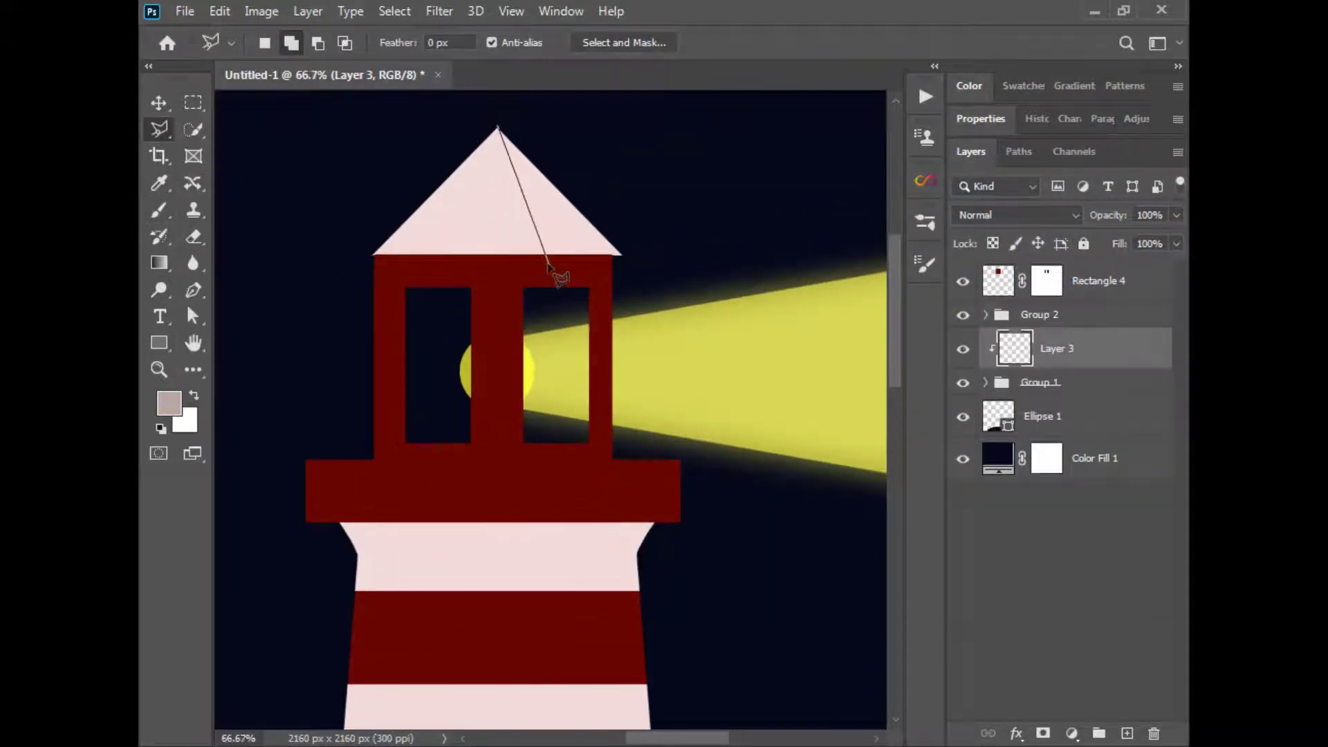
{"action": "left_click", "coordinate": [158, 211]}
{"action": "left_click_drag", "start_coordinate": [513, 138], "coordinate": [608, 242]}
{"action": "key", "text": "ctrl+d"}
{"action": "left_click_drag", "start_coordinate": [668, 365], "coordinate": [646, 273]}
{"action": "left_click", "coordinate": [159, 129]}
{"action": "left_click_drag", "start_coordinate": [574, 405], "coordinate": [561, 357]}
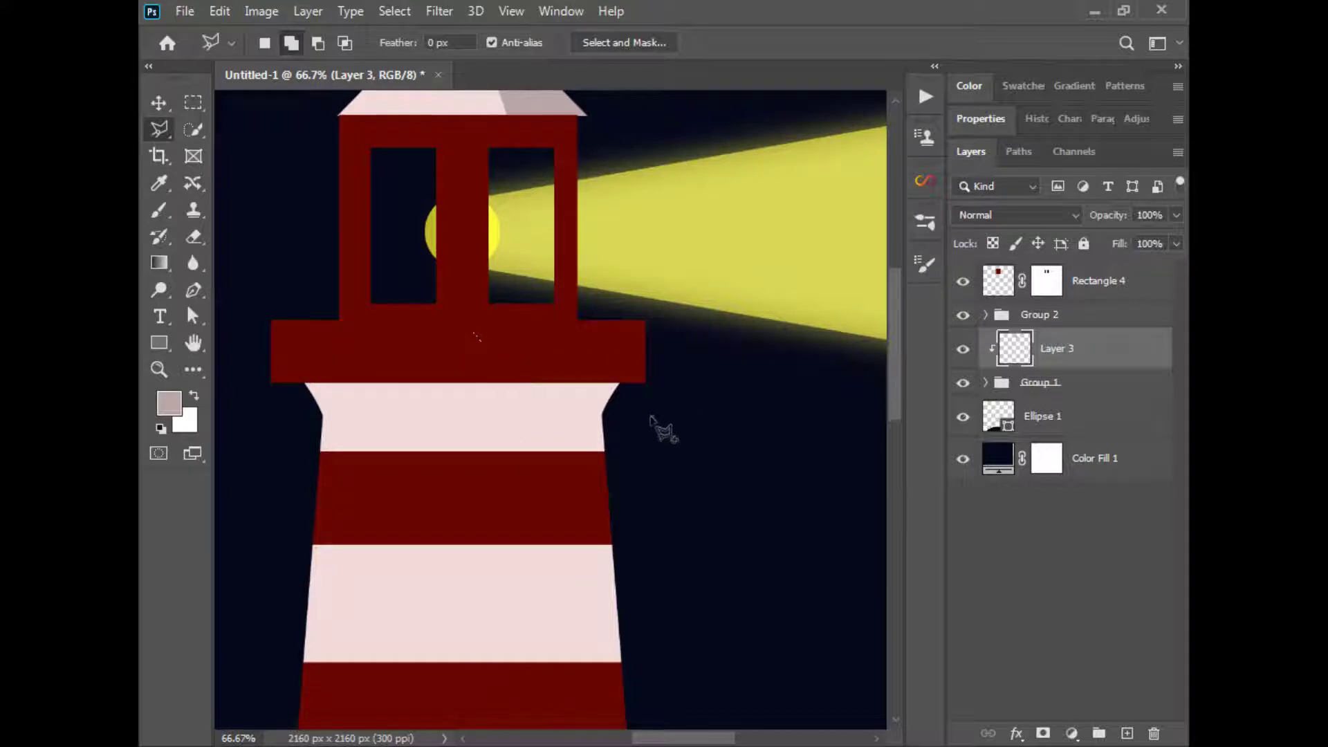
{"action": "left_click", "coordinate": [367, 98]}
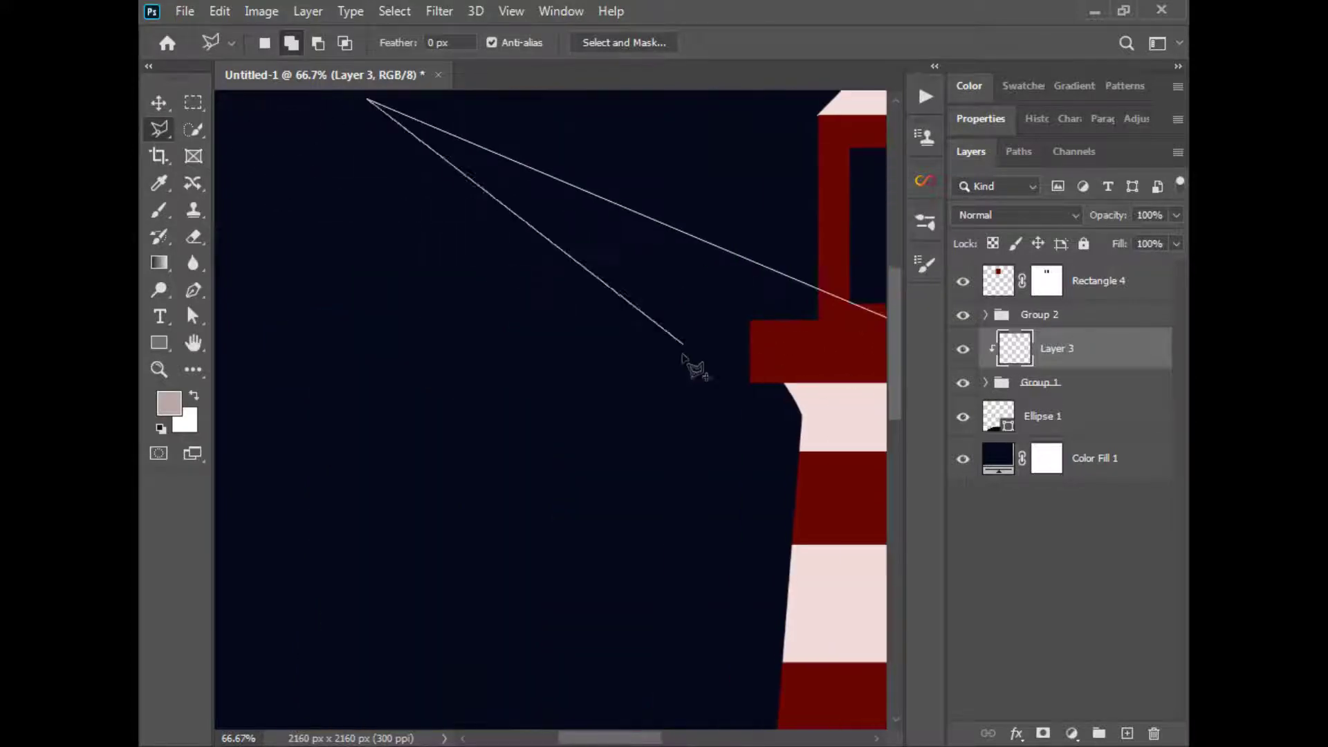
{"action": "key", "text": "BackSpace"}
{"action": "left_click_drag", "start_coordinate": [708, 364], "coordinate": [389, 395]}
{"action": "left_click_drag", "start_coordinate": [814, 445], "coordinate": [792, 468]}
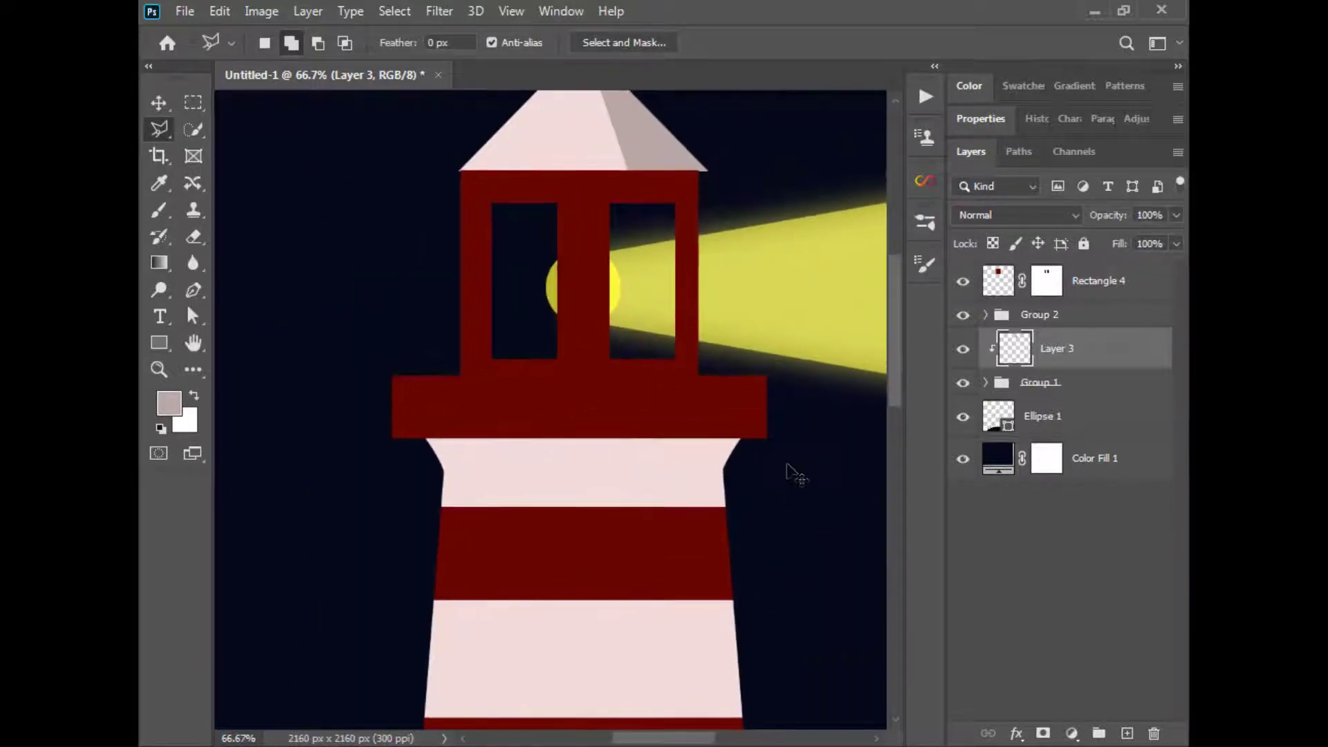
Step: Load the outline of the gallery band, Rectangle 3, as a selection and contract it by 4 pixels
{"action": "key", "text": "v"}
{"action": "left_click_drag", "start_coordinate": [895, 551], "coordinate": [851, 572]}
{"action": "left_click", "coordinate": [689, 448]}
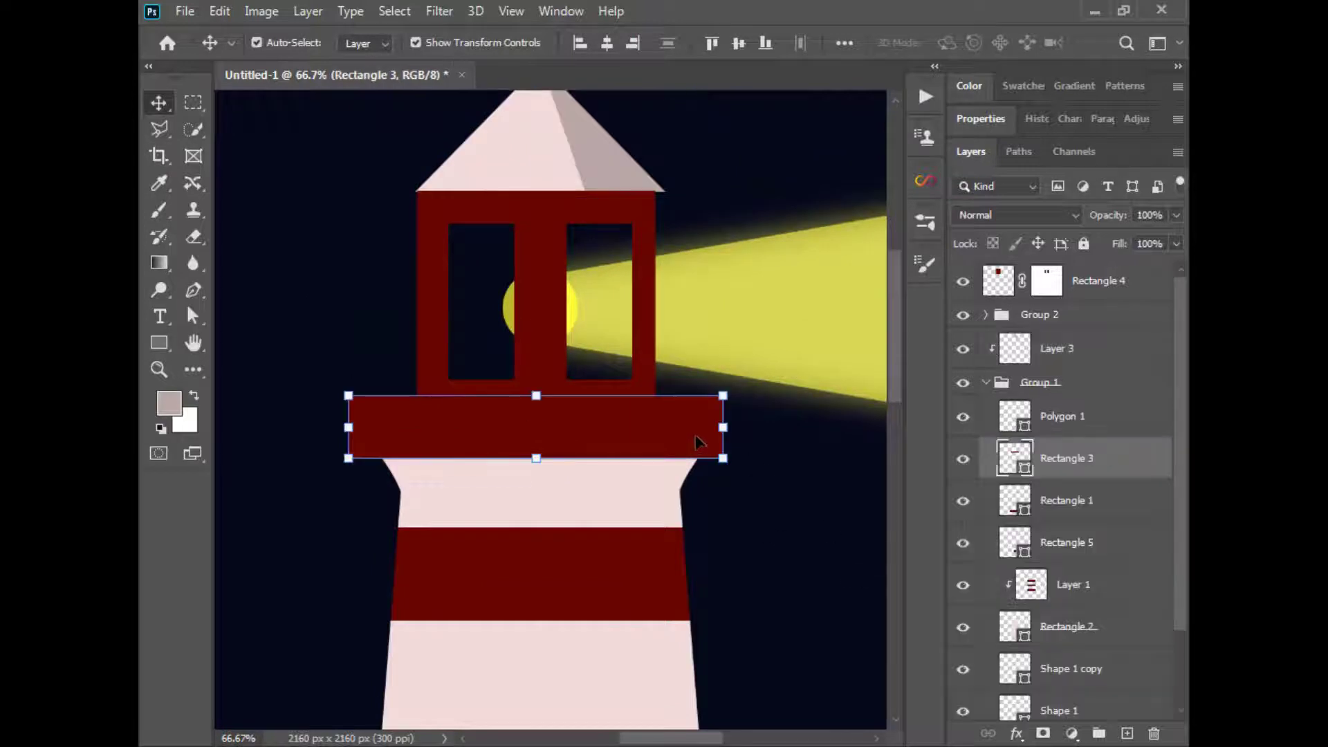
{"action": "left_click", "coordinate": [1014, 458], "text": "ctrl"}
{"action": "left_click", "coordinate": [394, 11]}
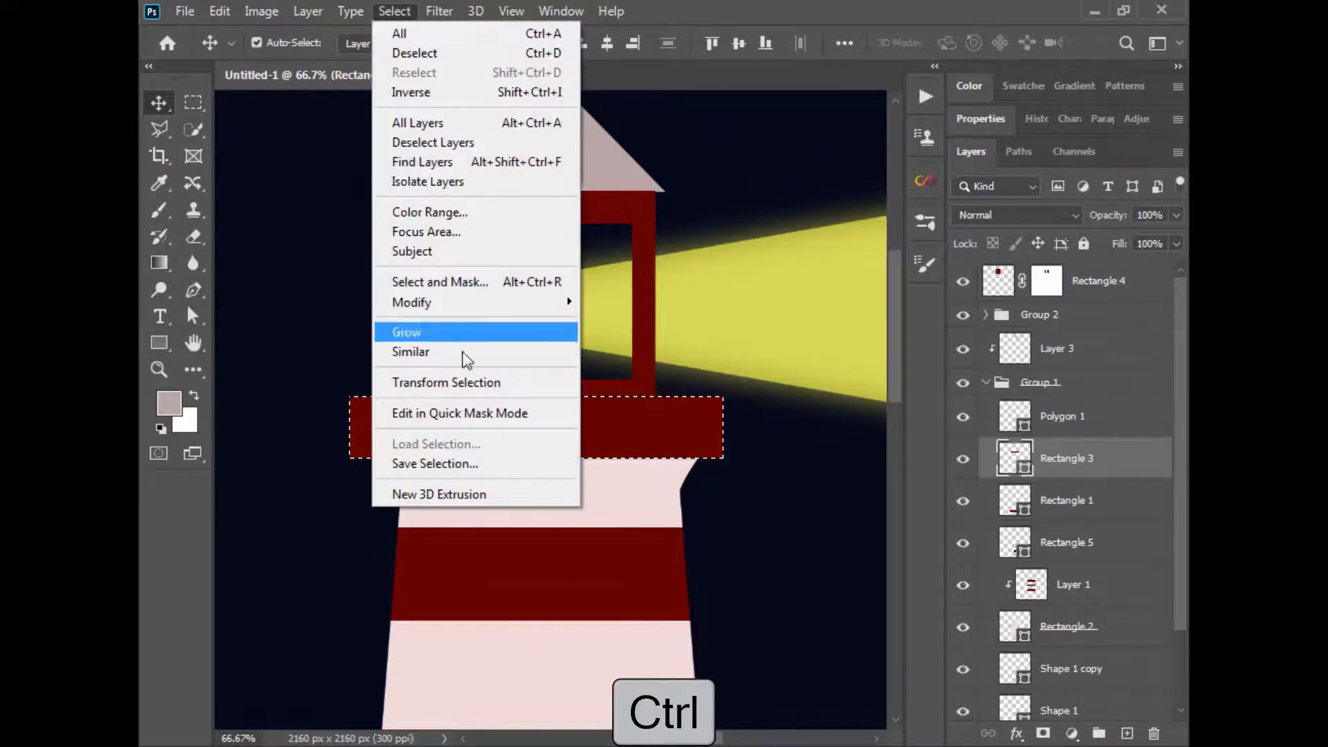
{"action": "mouse_move", "coordinate": [490, 306]}
{"action": "left_click", "coordinate": [623, 360]}
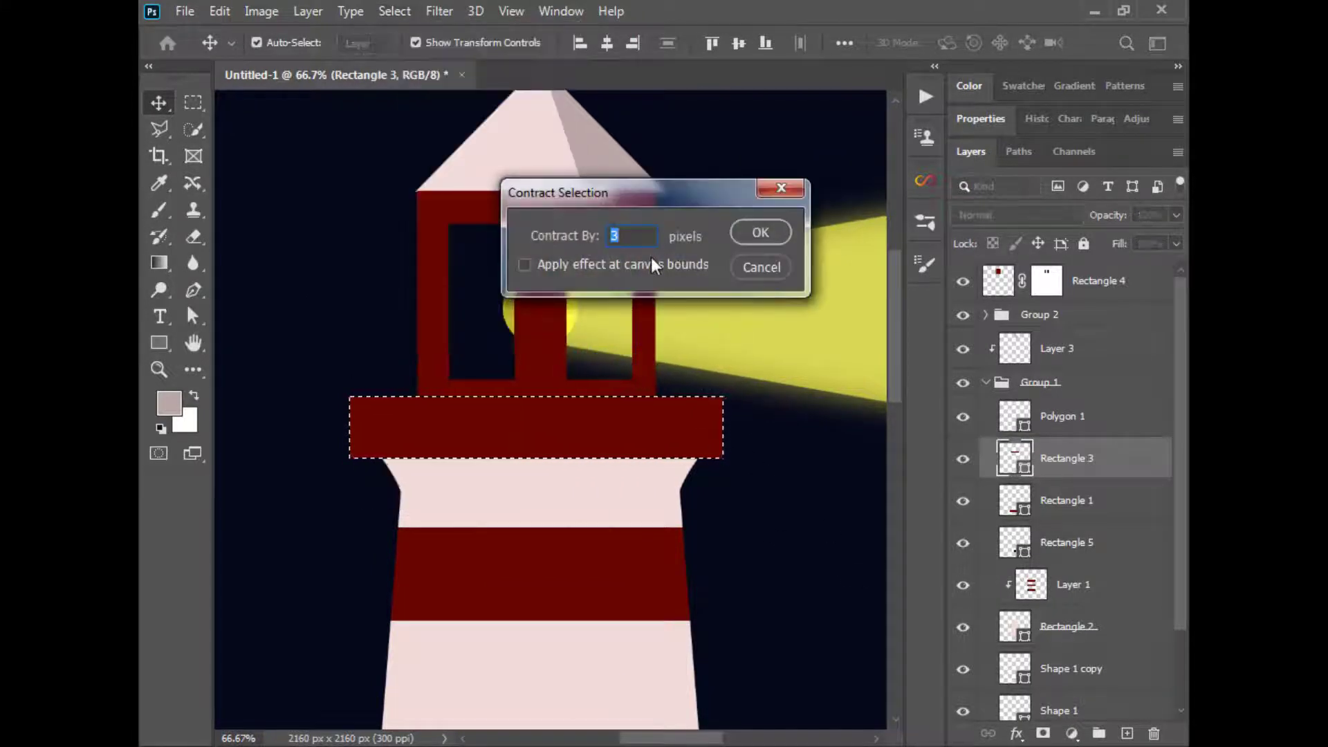
{"action": "type", "text": "4"}
{"action": "left_click", "coordinate": [760, 233]}
Step: Contract the gallery selection a second time
{"action": "left_click", "coordinate": [394, 11]}
{"action": "mouse_move", "coordinate": [485, 301]}
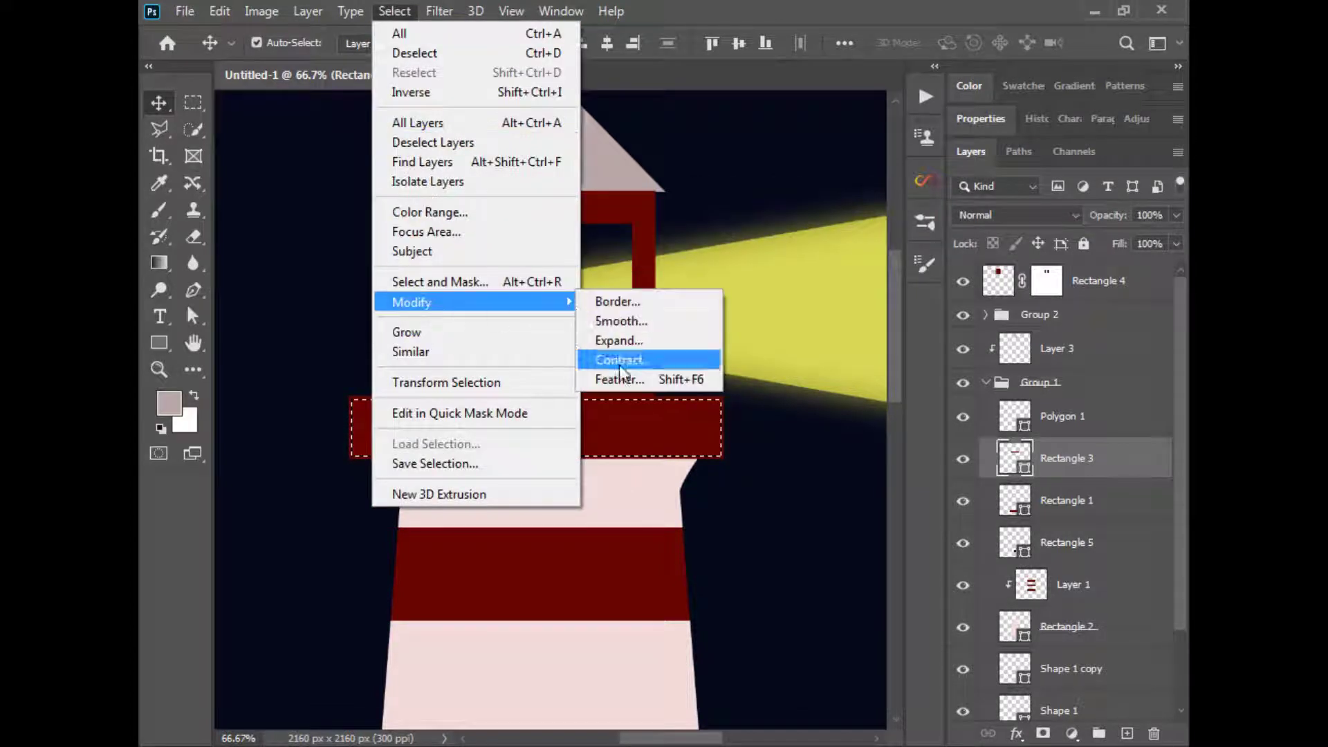
{"action": "left_click", "coordinate": [624, 360]}
{"action": "left_click", "coordinate": [761, 233]}
Step: Make Layer 3 active for painting and set the brush colour to a darker shade of the gallery's red
{"action": "key", "text": "b"}
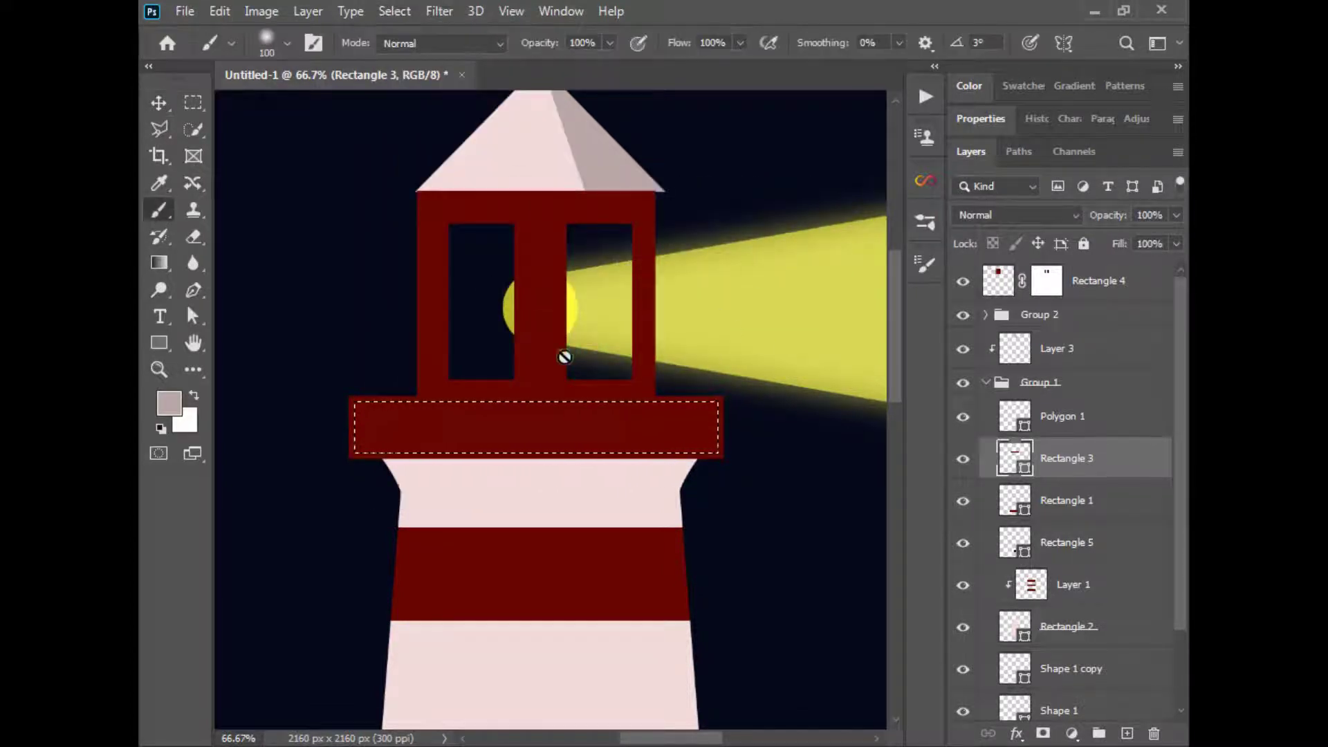
{"action": "left_click", "coordinate": [986, 382]}
{"action": "left_click", "coordinate": [1055, 348]}
{"action": "left_click", "coordinate": [169, 403]}
{"action": "key", "text": "Return"}
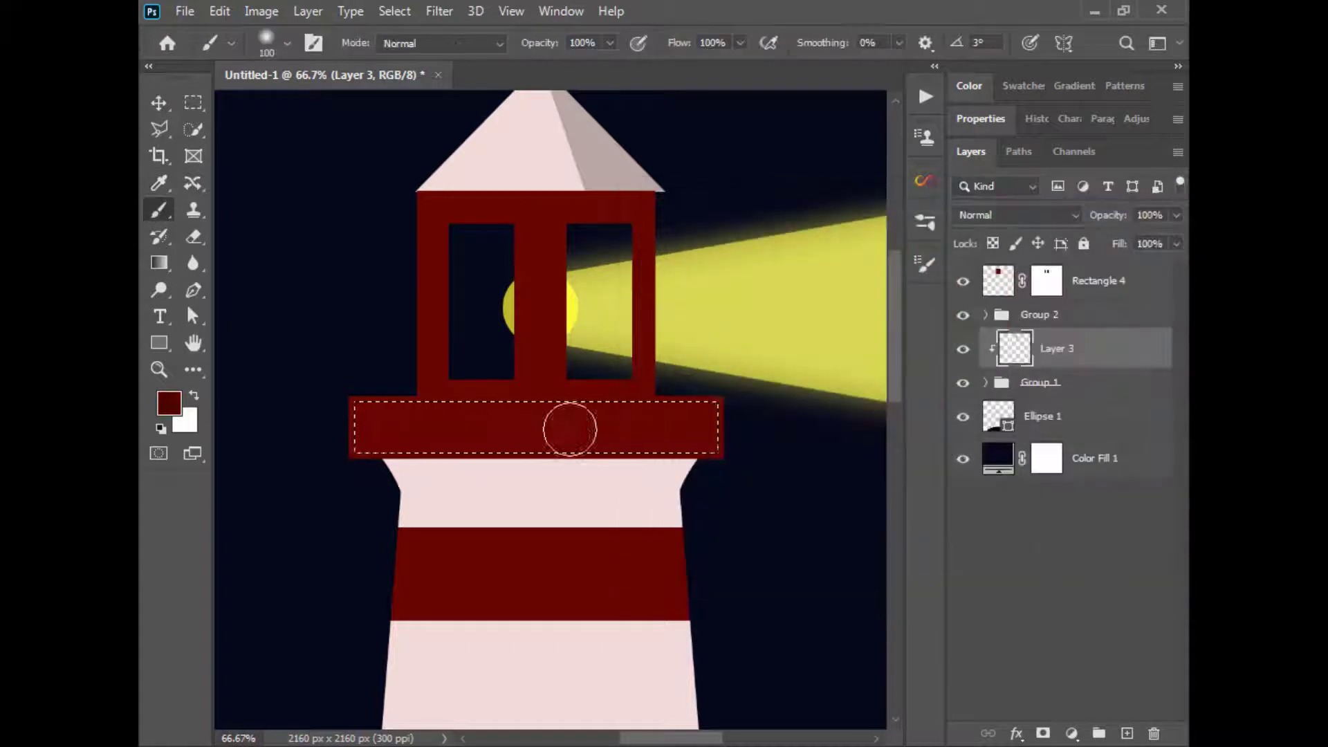
Step: Invert the gallery selection, undo the spilled stroke, reduce the brush size to 25 and paint dark red along the gallery's rim
{"action": "key", "text": "ctrl+shift+i"}
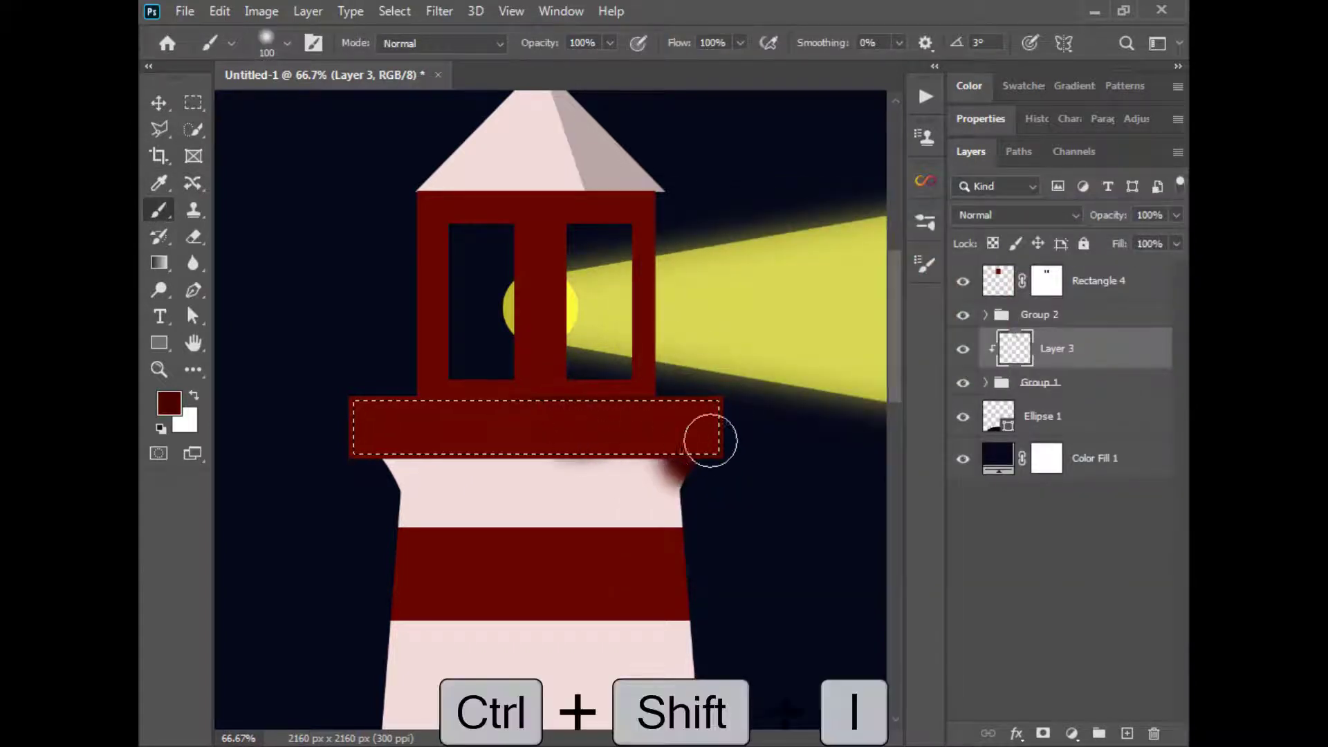
{"action": "key", "text": "ctrl+z"}
{"action": "key", "text": "ctrl+plus"}
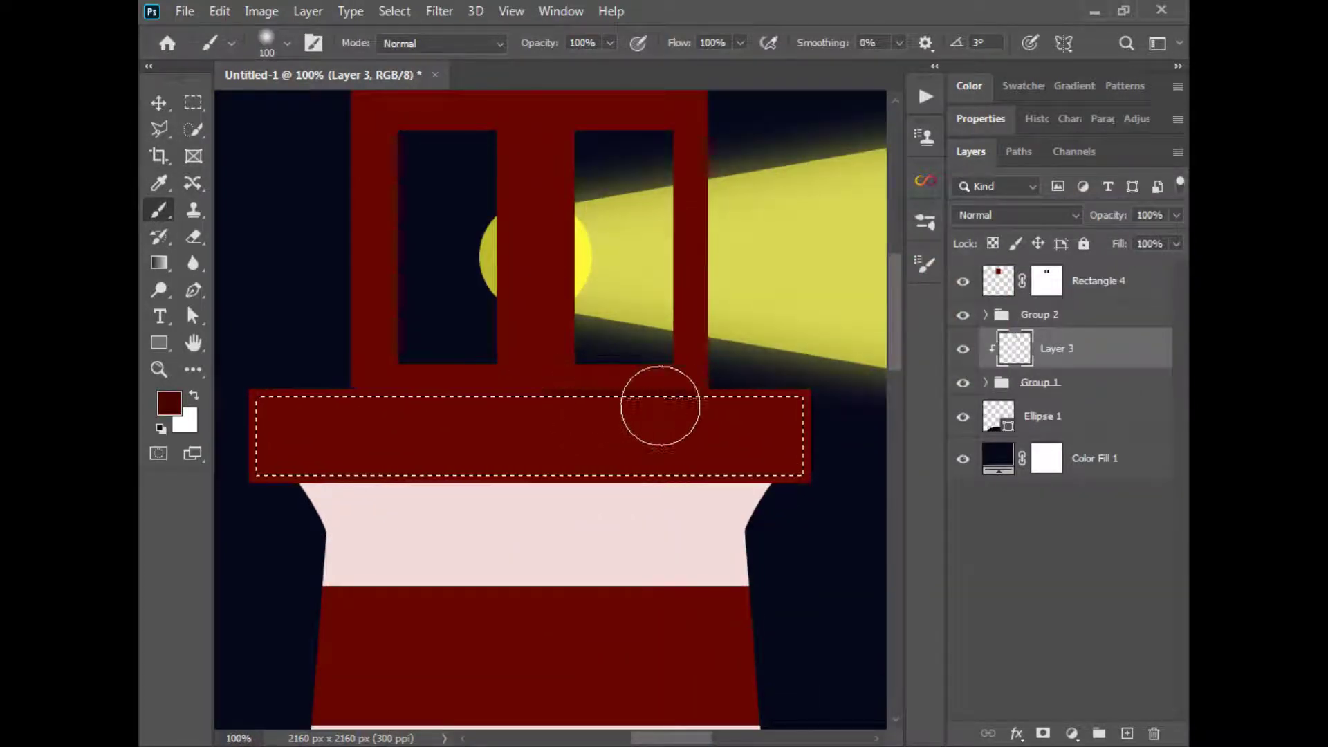
{"action": "key", "text": "bracketleft"}
{"action": "key", "text": "bracketleft"}
{"action": "key", "text": "bracketleft"}
{"action": "key", "text": "bracketleft"}
{"action": "key", "text": "bracketleft"}
{"action": "key", "text": "bracketleft"}
{"action": "key", "text": "bracketleft"}
{"action": "key", "text": "bracketleft"}
{"action": "key", "text": "bracketleft"}
{"action": "key", "text": "bracketleft"}
{"action": "key", "text": "ctrl+plus"}
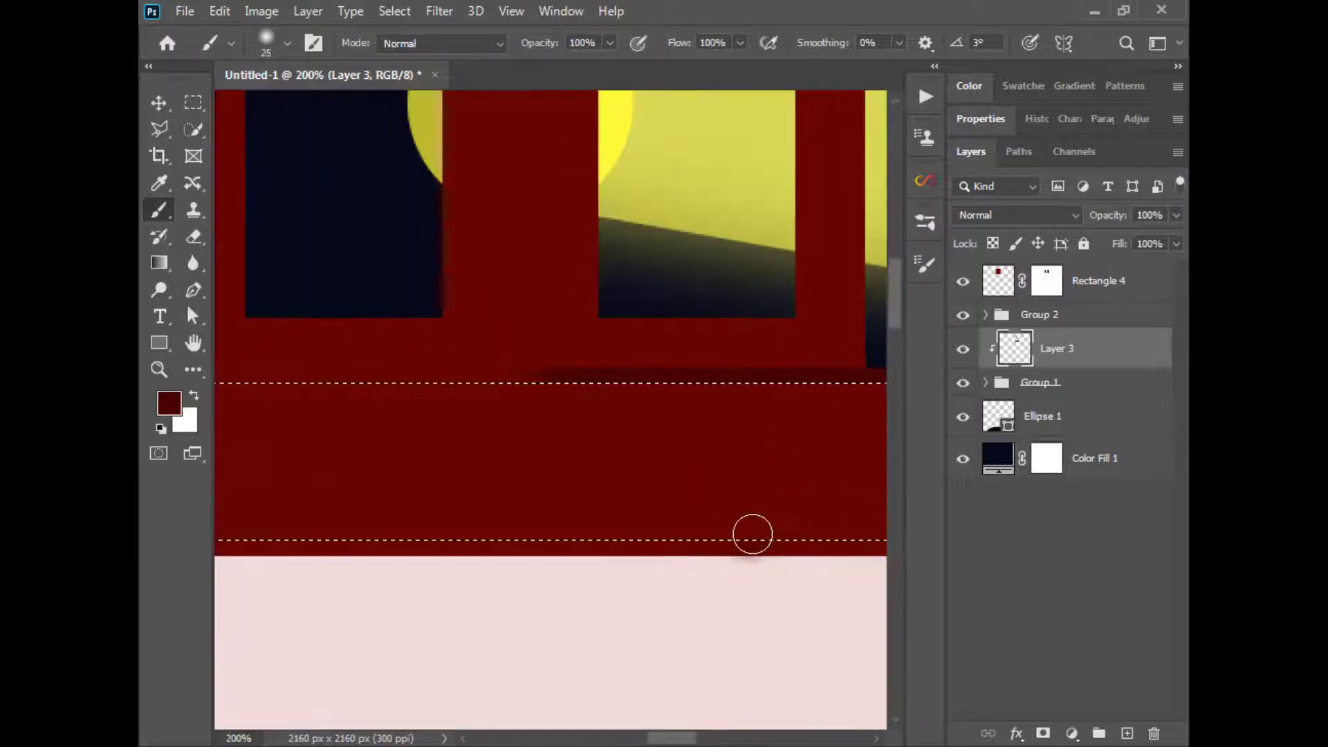
Step: Subtract the tower body's outline from the selection, touch up the dark red shading along the gallery's edge and deselect
{"action": "left_click_drag", "start_coordinate": [762, 503], "coordinate": [591, 419]}
{"action": "left_click", "coordinate": [986, 383]}
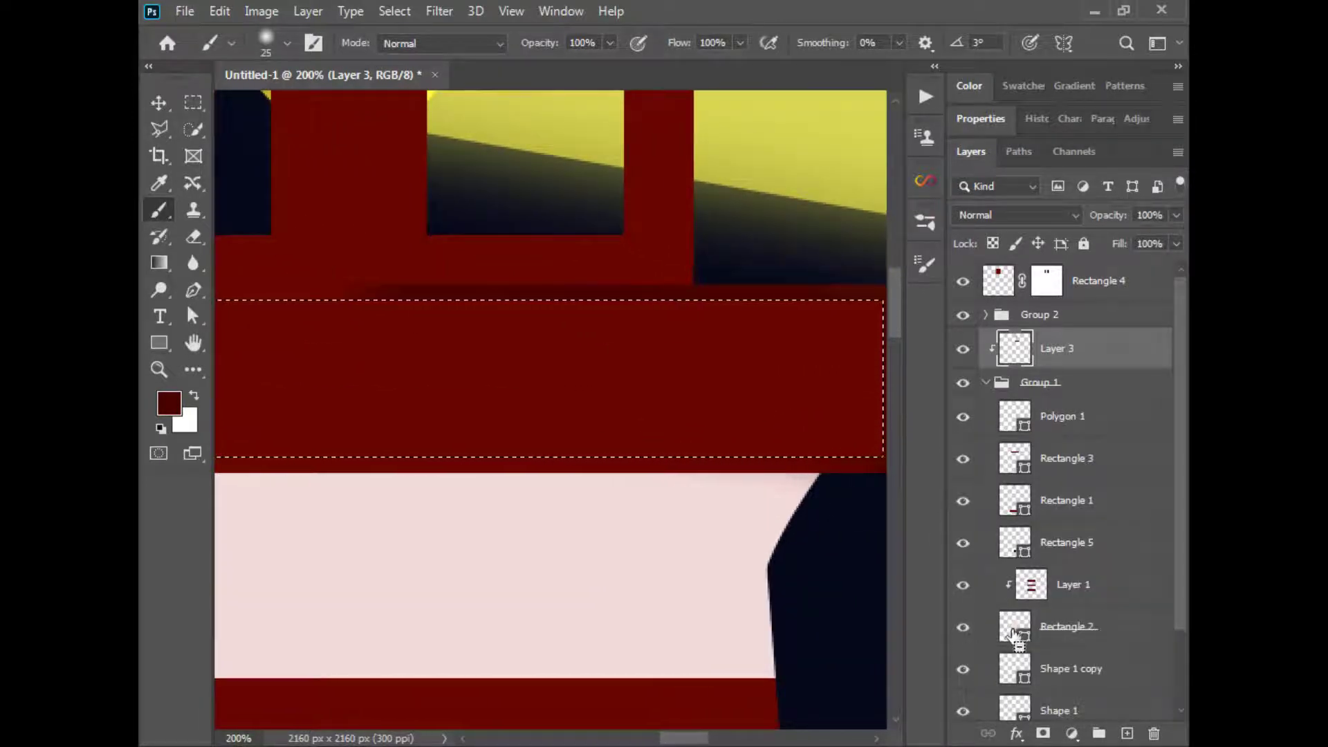
{"action": "left_click", "coordinate": [963, 670]}
{"action": "left_click", "coordinate": [1023, 681], "text": "ctrl+shift"}
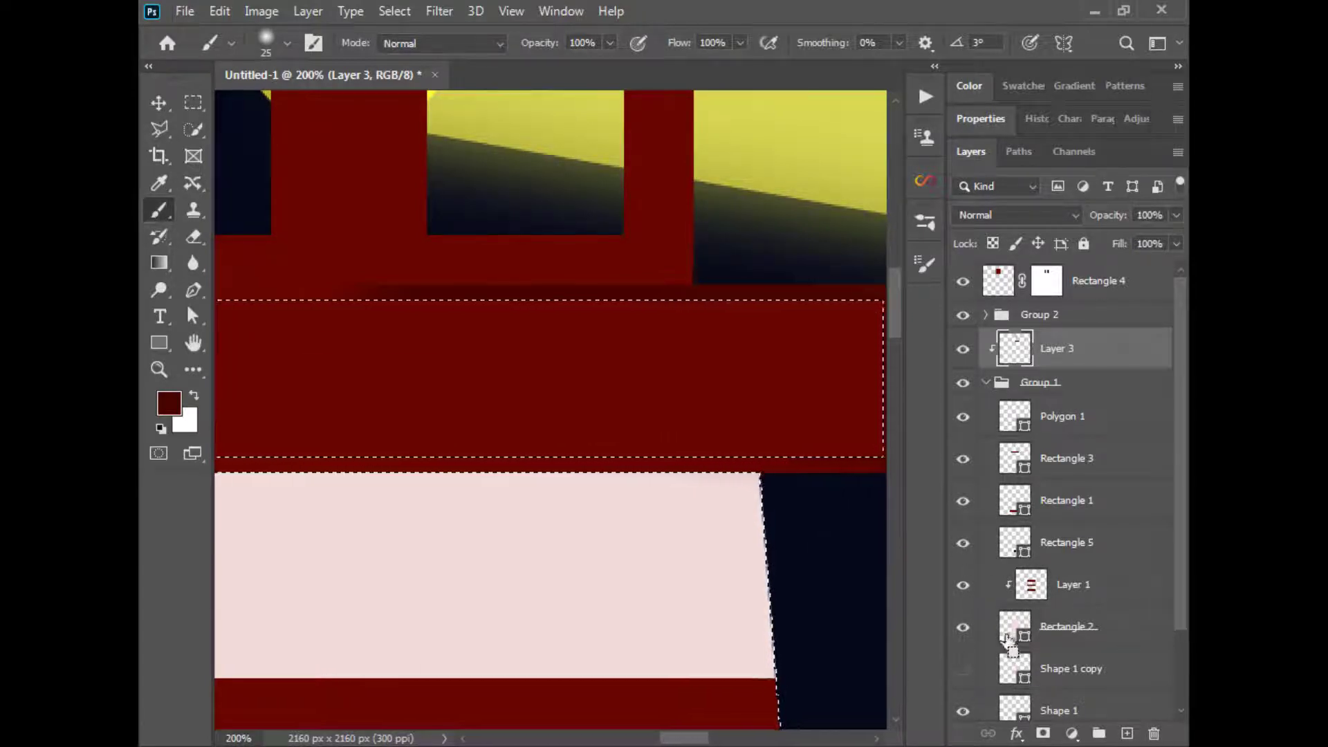
{"action": "left_click", "coordinate": [964, 670]}
{"action": "left_click", "coordinate": [963, 669]}
{"action": "left_click", "coordinate": [964, 669]}
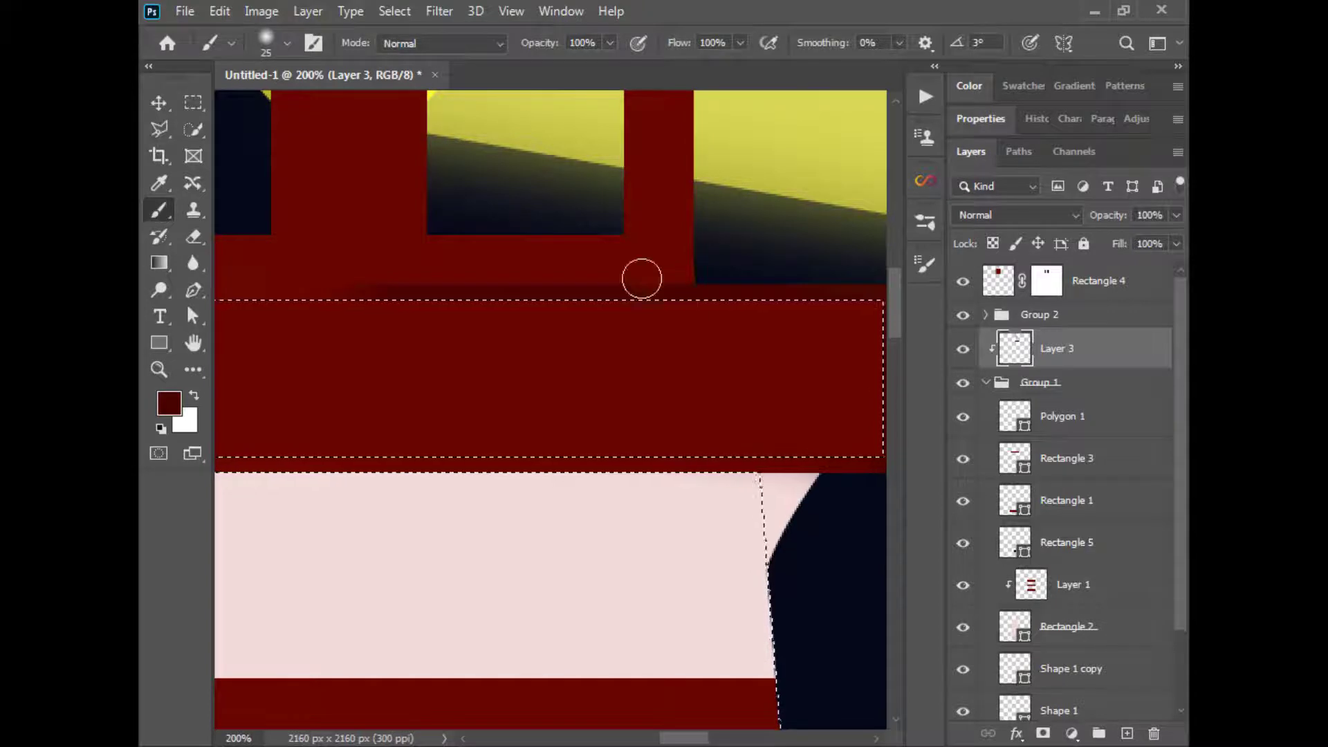
{"action": "scroll", "coordinate": [636, 297], "scroll_direction": "right", "scroll_amount": 2}
{"action": "key", "text": "e"}
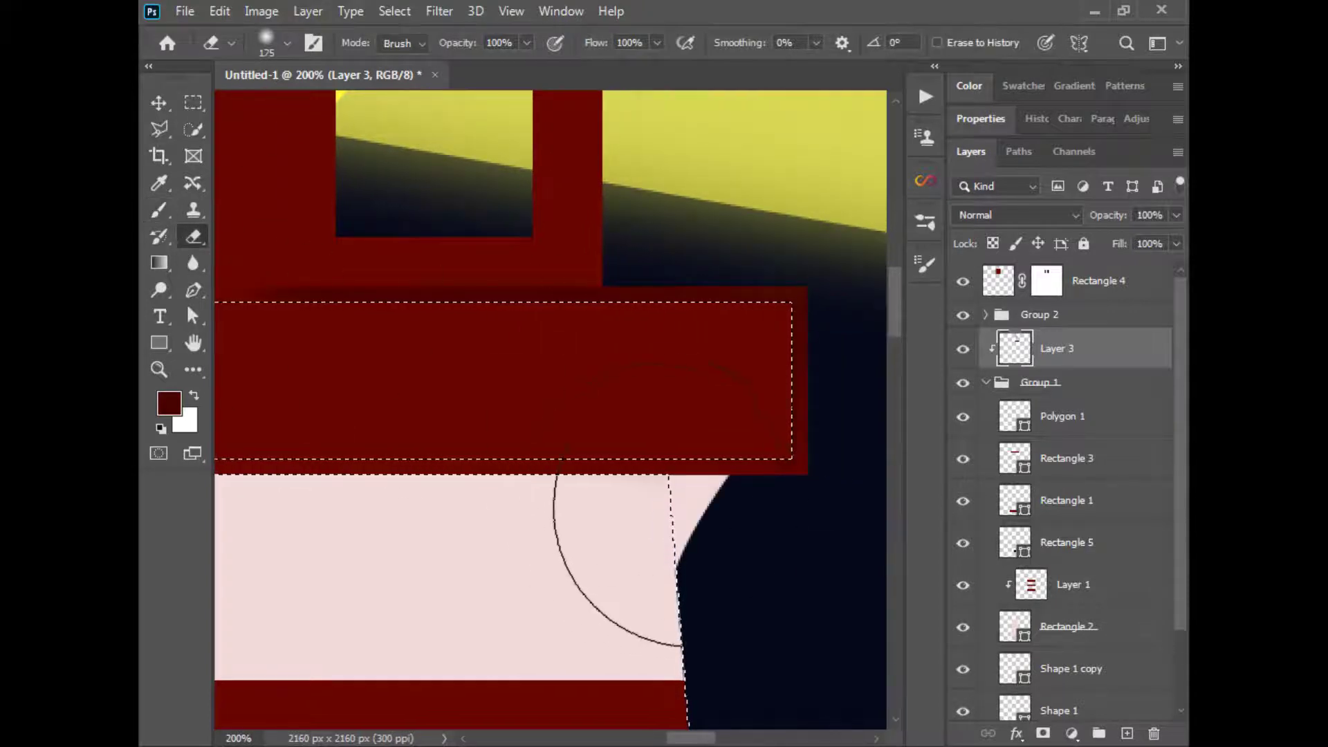
{"action": "left_click", "coordinate": [160, 213]}
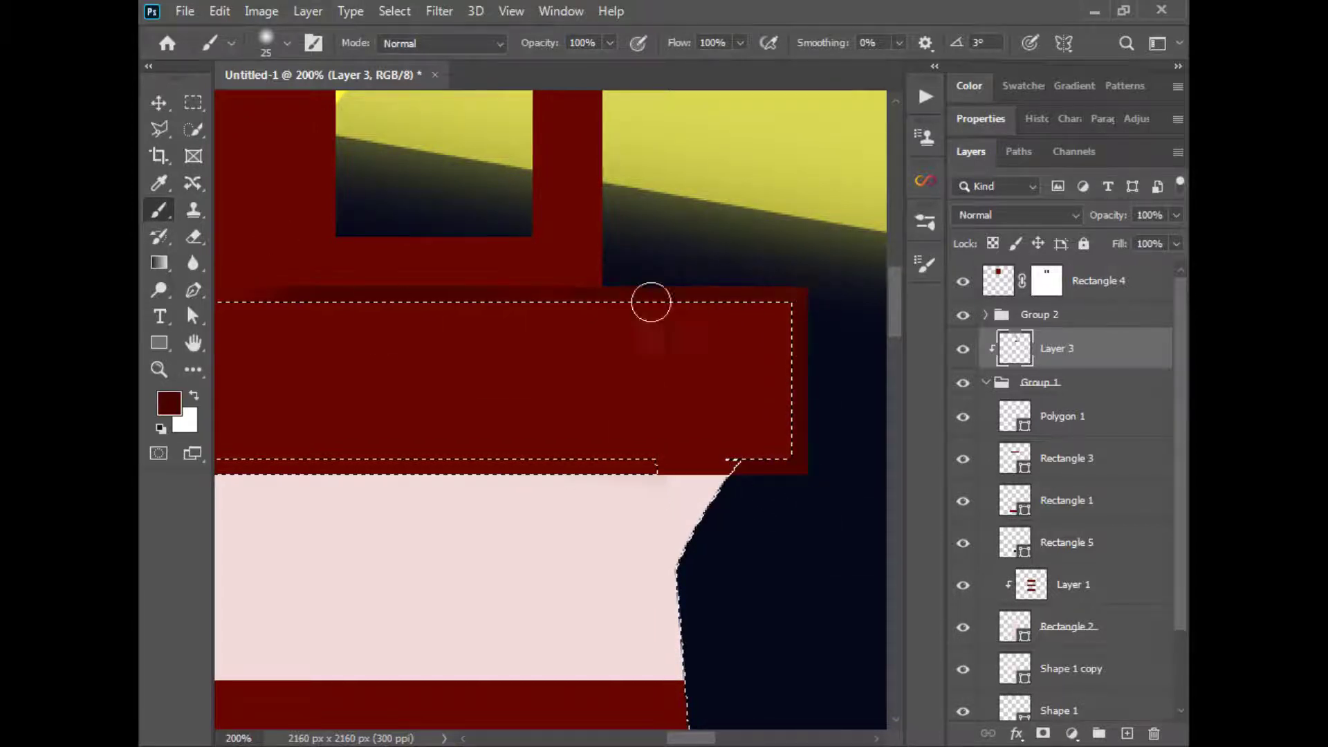
{"action": "key", "text": "ctrl+d"}
Step: Reduce the eraser size to 25 and erase the excess dark red near the gallery's lower right corner
{"action": "left_click_drag", "start_coordinate": [445, 403], "coordinate": [503, 346]}
{"action": "key", "text": "ctrl+plus"}
{"action": "left_click_drag", "start_coordinate": [753, 446], "coordinate": [564, 439]}
{"action": "left_click", "coordinate": [194, 237]}
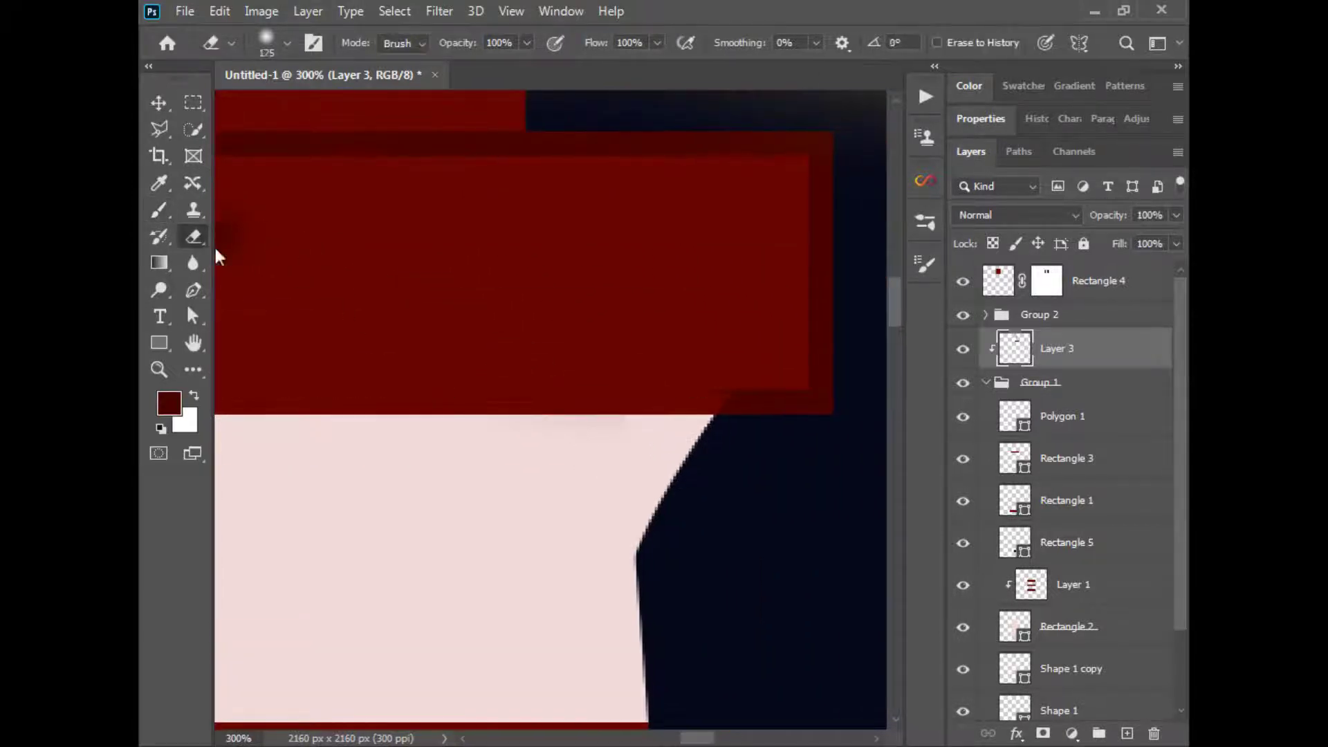
{"action": "key", "text": "bracketleft"}
{"action": "key", "text": "bracketleft"}
{"action": "key", "text": "bracketleft"}
{"action": "key", "text": "bracketleft"}
{"action": "key", "text": "bracketleft"}
{"action": "key", "text": "bracketleft"}
{"action": "key", "text": "bracketleft"}
{"action": "key", "text": "bracketleft"}
{"action": "key", "text": "bracketleft"}
{"action": "key", "text": "bracketleft"}
{"action": "key", "text": "bracketleft"}
{"action": "key", "text": "bracketleft"}
{"action": "key", "text": "bracketleft"}
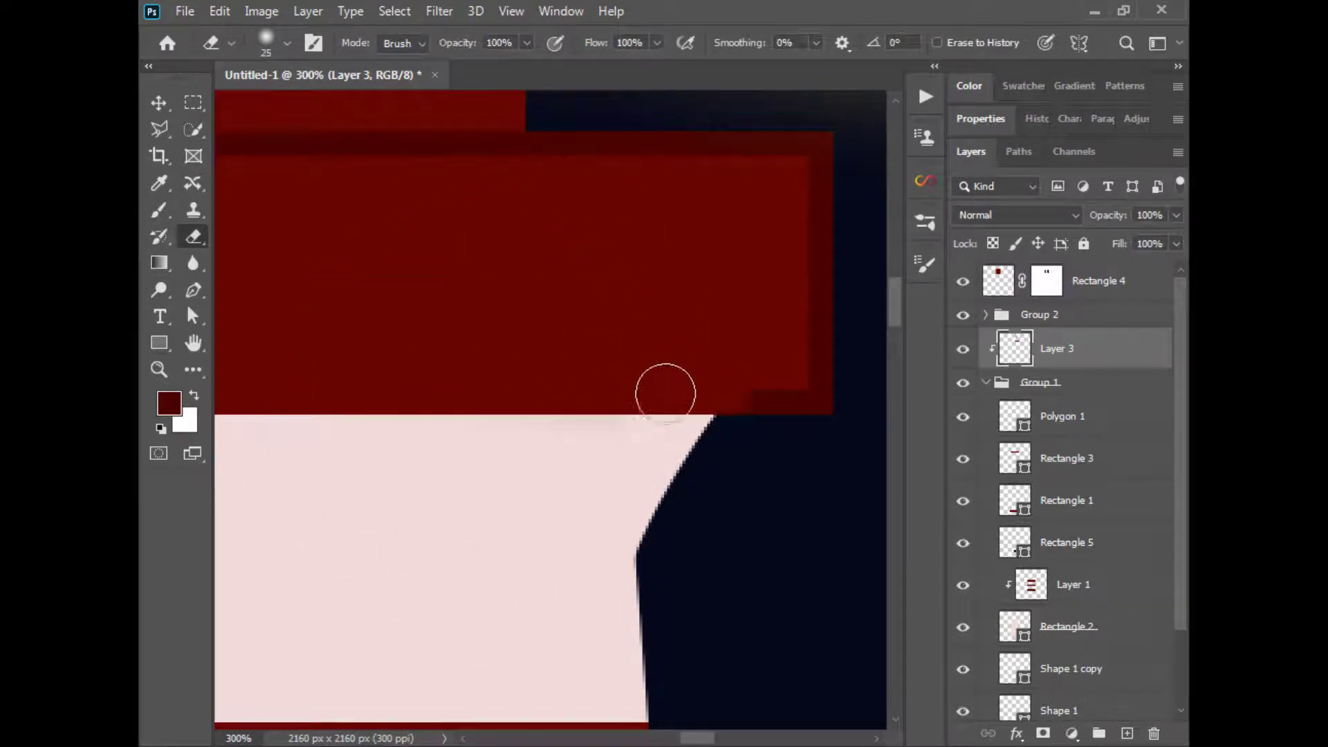
Step: Outline the right end of the gallery with the Polygonal Lasso, paint it dark red and deselect
{"action": "key", "text": "ctrl+minus"}
{"action": "key", "text": "ctrl+minus"}
{"action": "key", "text": "ctrl+minus"}
{"action": "key", "text": "ctrl+minus"}
{"action": "key", "text": "ctrl+minus"}
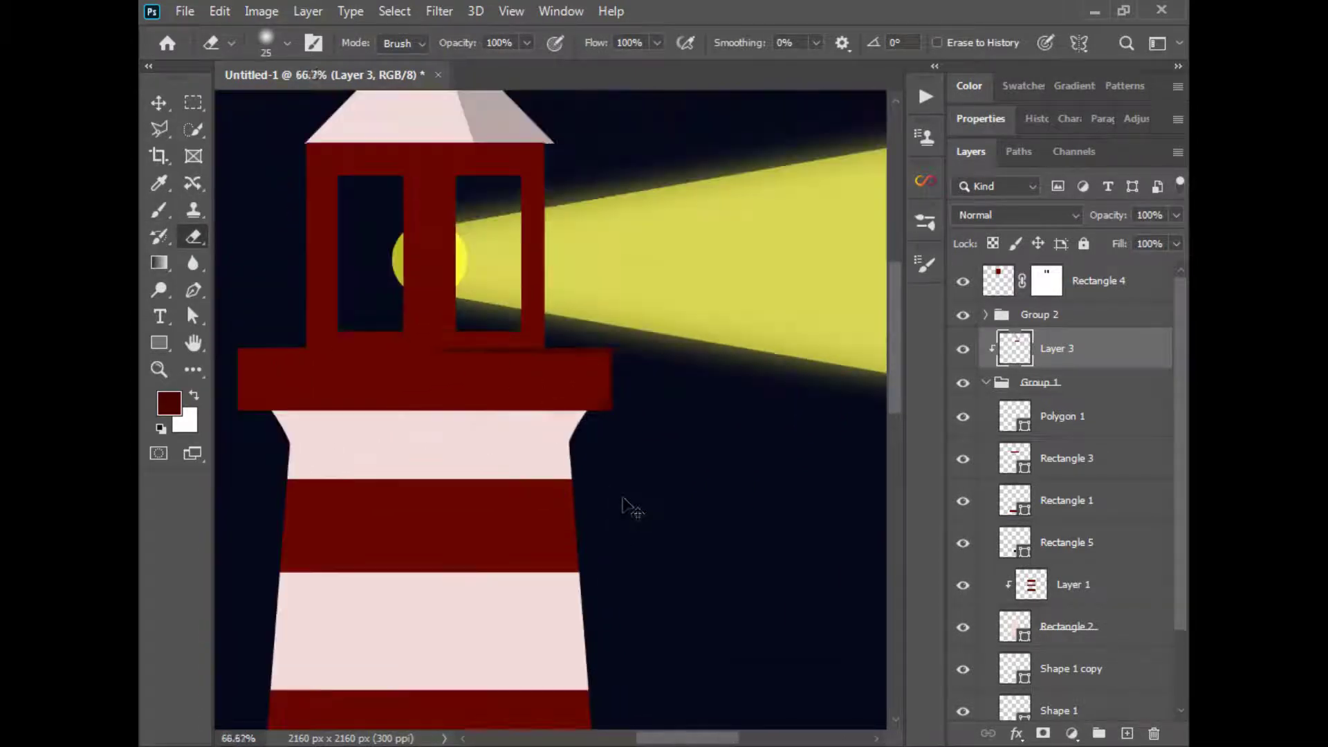
{"action": "key", "text": "b"}
{"action": "key", "text": "ctrl+plus"}
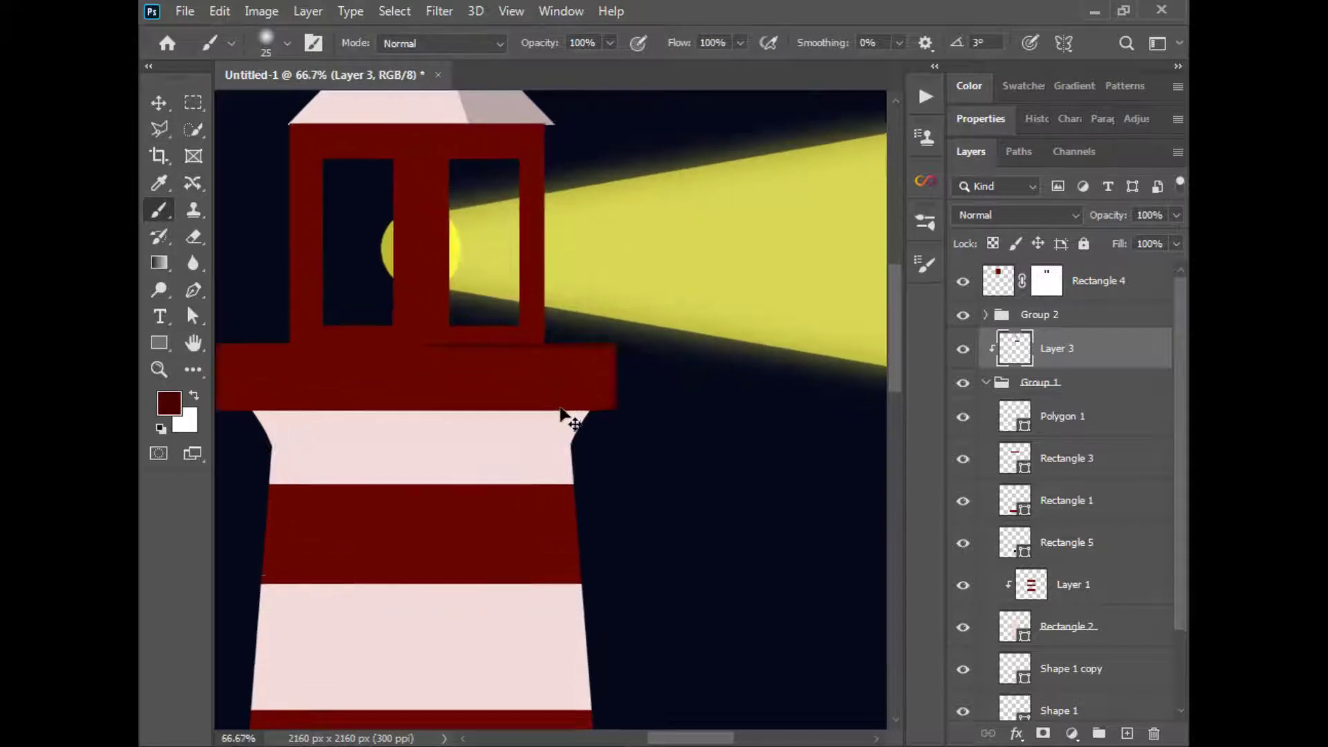
{"action": "key", "text": "ctrl+plus"}
{"action": "key", "text": "ctrl+plus"}
{"action": "key", "text": "ctrl+plus"}
{"action": "key", "text": "l"}
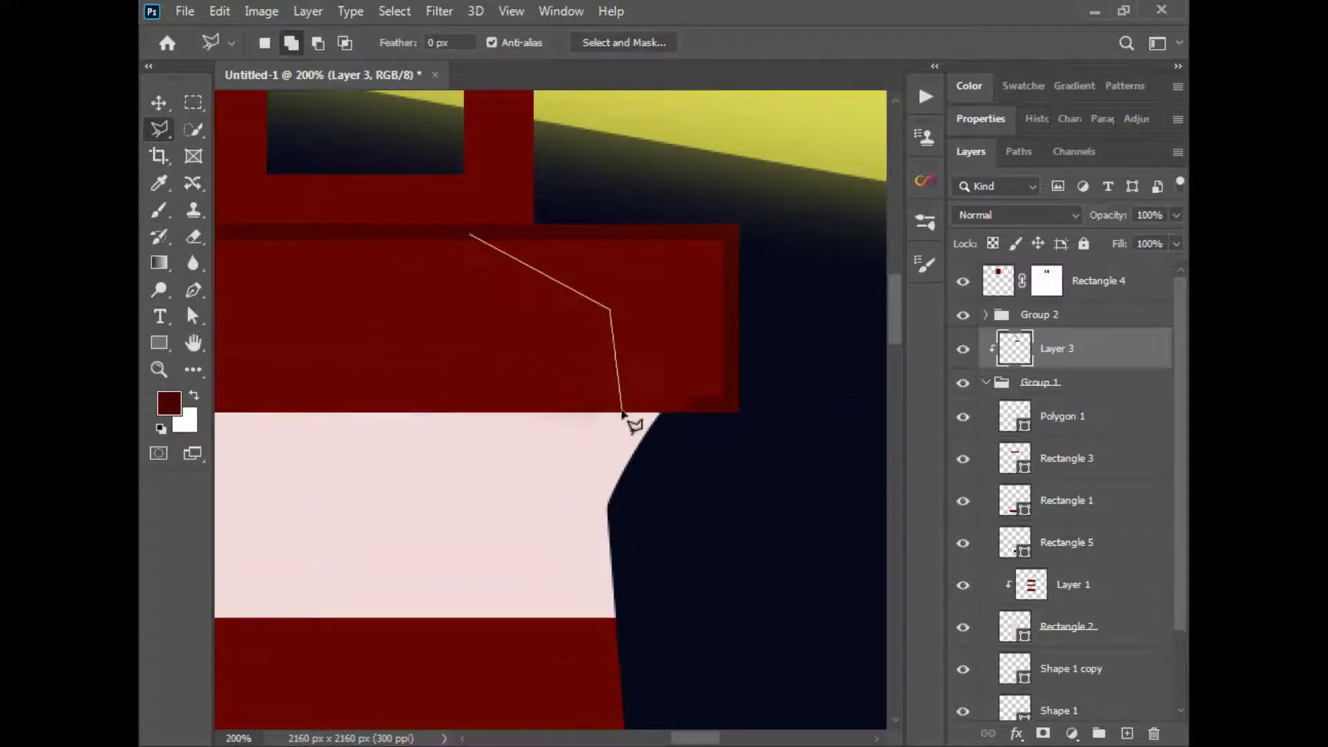
{"action": "left_click", "coordinate": [489, 237]}
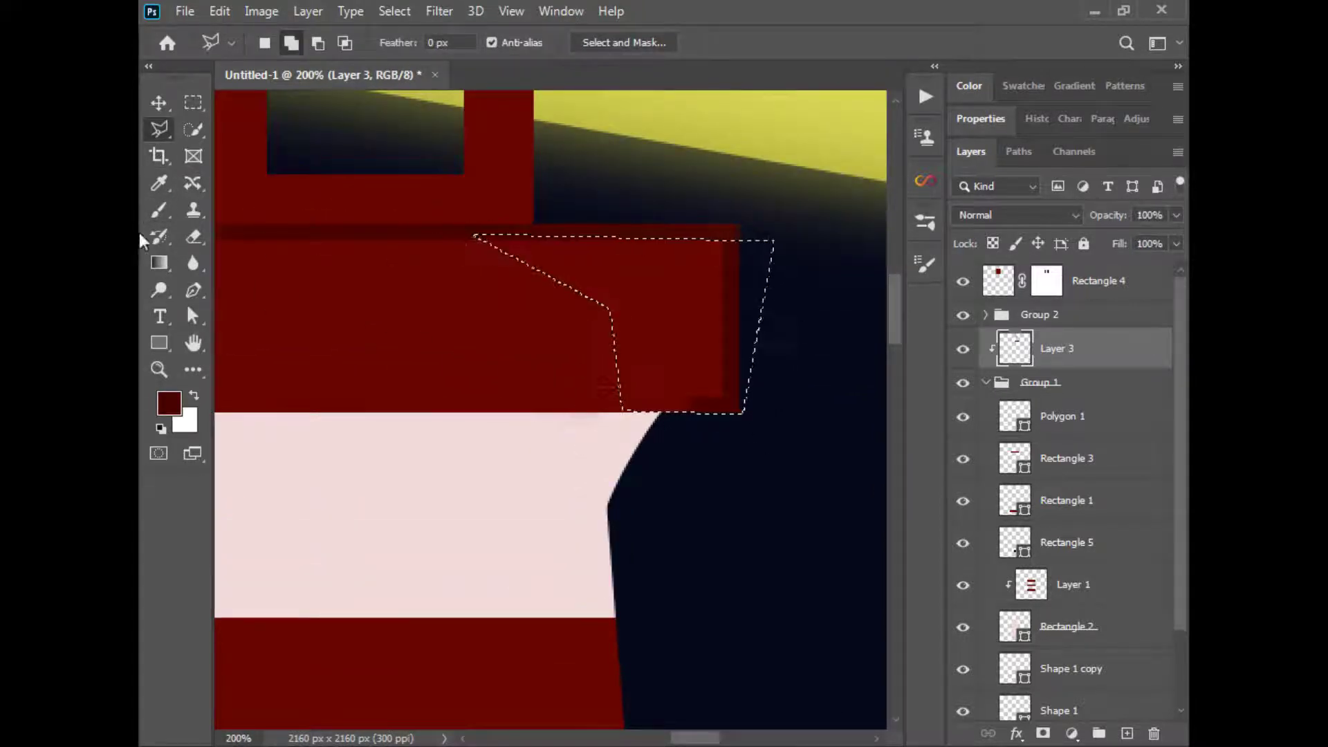
{"action": "key", "text": "b"}
{"action": "mouse_move", "coordinate": [555, 251]}
{"action": "left_mouse_down"}
{"action": "mouse_move", "coordinate": [718, 296]}
{"action": "mouse_move", "coordinate": [796, 394]}
{"action": "left_mouse_up"}
{"action": "key", "text": "ctrl+d"}
Step: Add a layer clipped to the lighthouse group, Group 1, and place it below Layer 3
{"action": "key", "text": "ctrl+minus"}
{"action": "key", "text": "ctrl+minus"}
{"action": "key", "text": "ctrl+minus"}
{"action": "key", "text": "ctrl+minus"}
{"action": "key", "text": "ctrl+minus"}
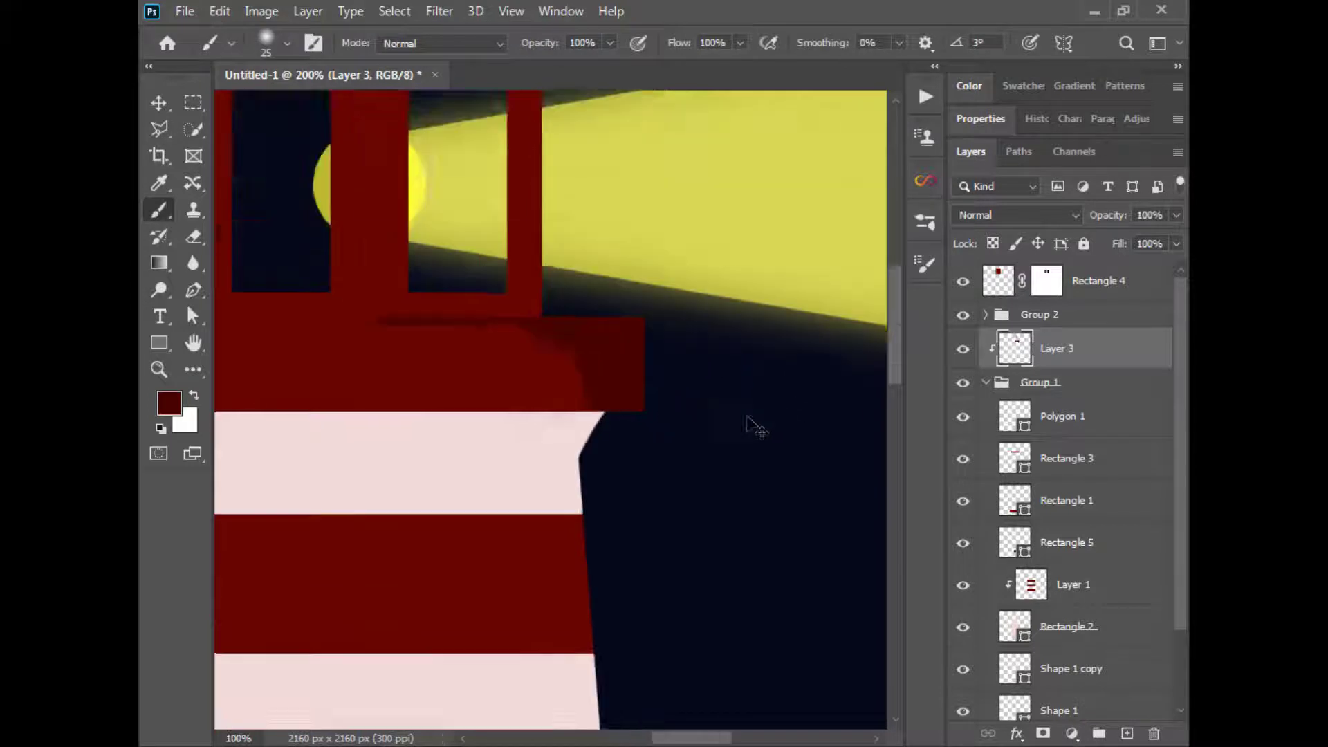
{"action": "key", "text": "ctrl+plus"}
{"action": "key", "text": "ctrl+plus"}
{"action": "key", "text": "ctrl+plus"}
{"action": "left_click_drag", "start_coordinate": [769, 219], "coordinate": [727, 313]}
{"action": "left_click", "coordinate": [987, 384]}
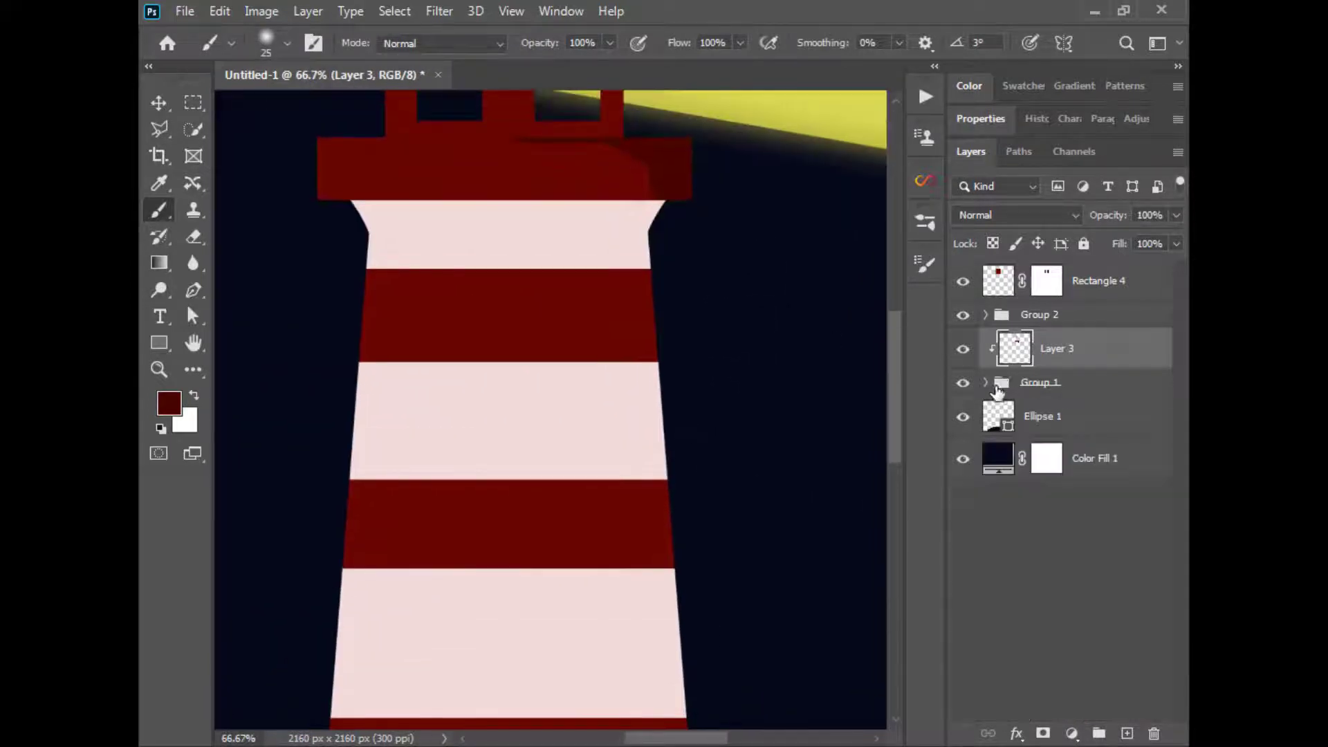
{"action": "left_click", "coordinate": [986, 384]}
{"action": "left_click", "coordinate": [986, 384]}
{"action": "left_click", "coordinate": [1127, 733]}
{"action": "left_click_drag", "start_coordinate": [1050, 356], "coordinate": [1046, 411]}
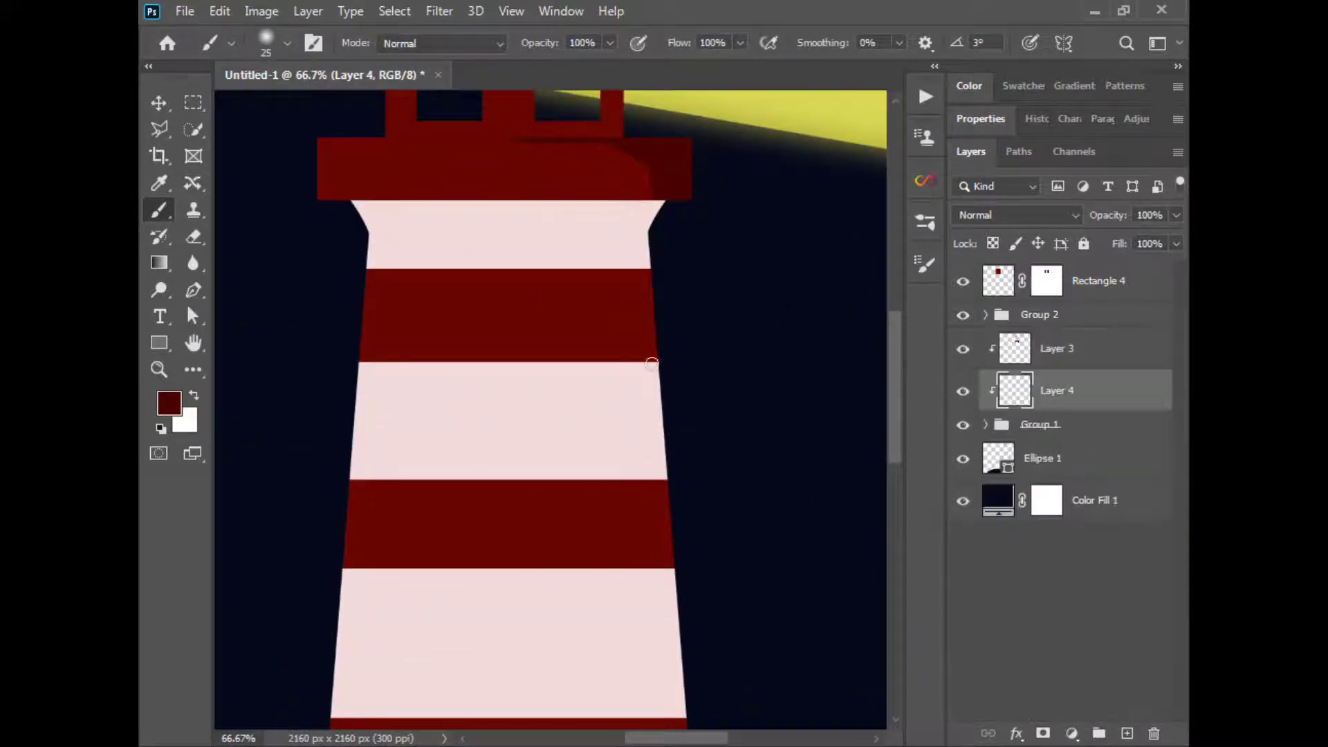
Step: Outline the right side of the tower, from below the gallery down through the base, with the Polygonal Lasso
{"action": "left_click", "coordinate": [159, 130]}
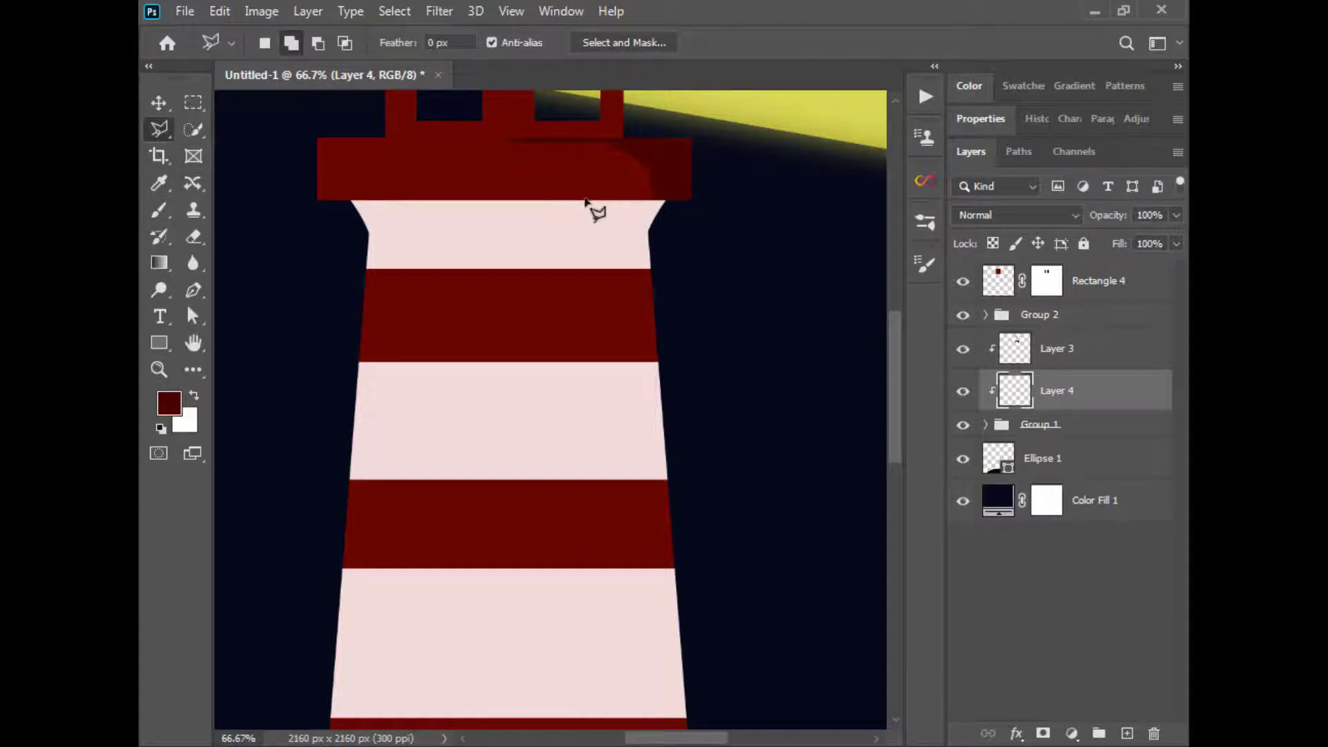
{"action": "left_click", "coordinate": [605, 393], "text": "alt"}
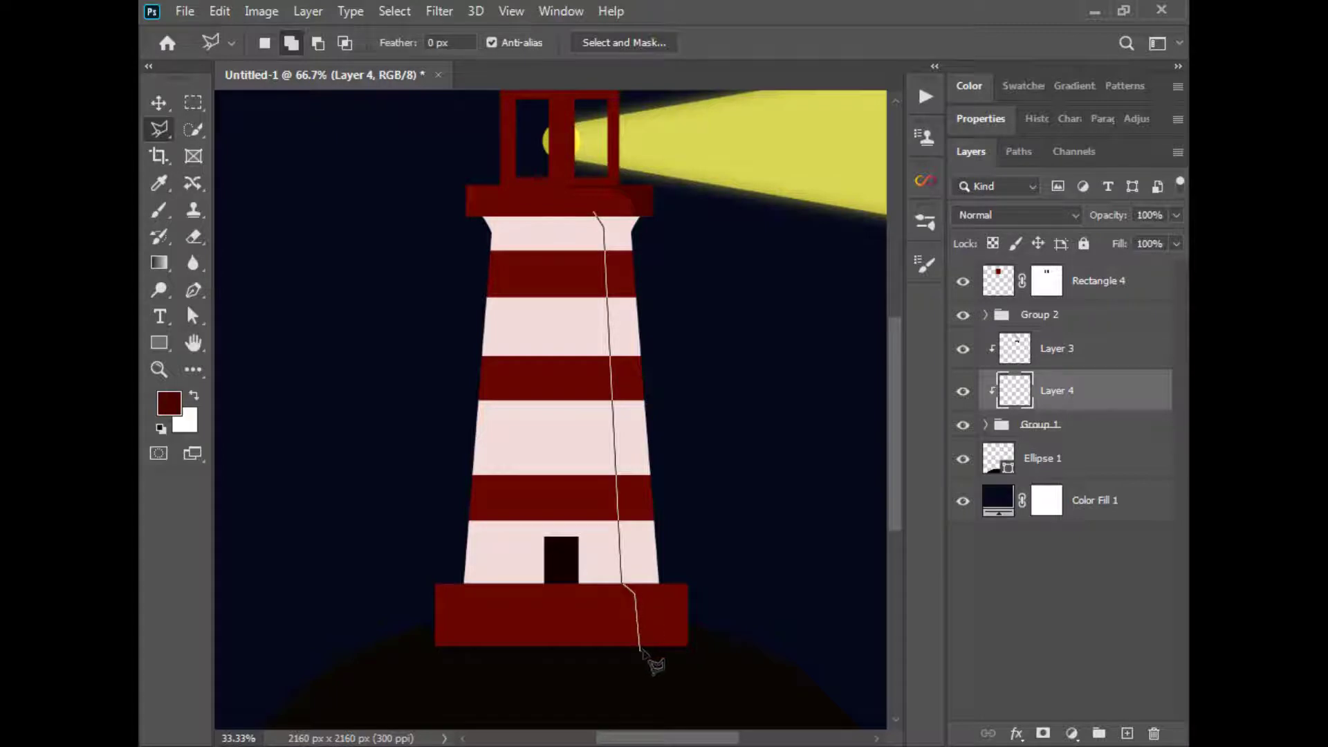
{"action": "scroll", "coordinate": [691, 207], "scroll_direction": "up", "scroll_amount": 3}
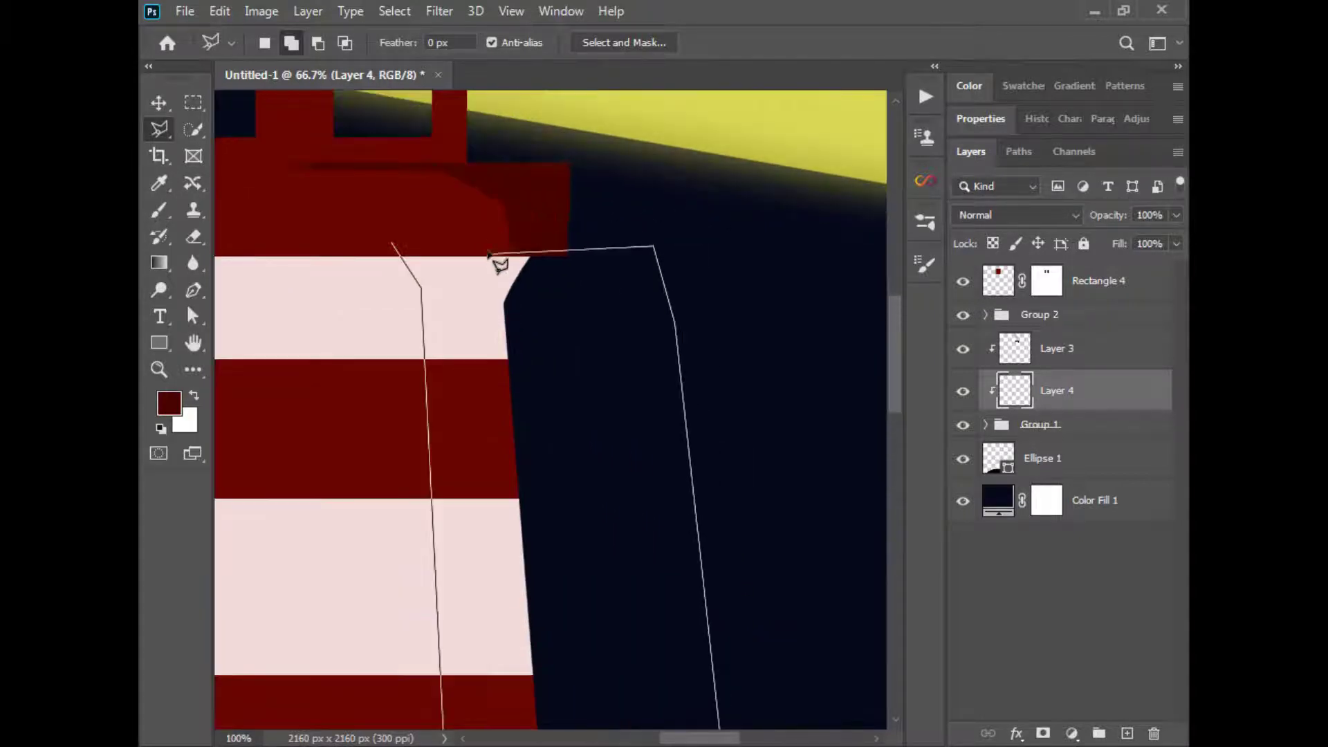
{"action": "scroll", "coordinate": [554, 275], "scroll_direction": "up", "scroll_amount": 3}
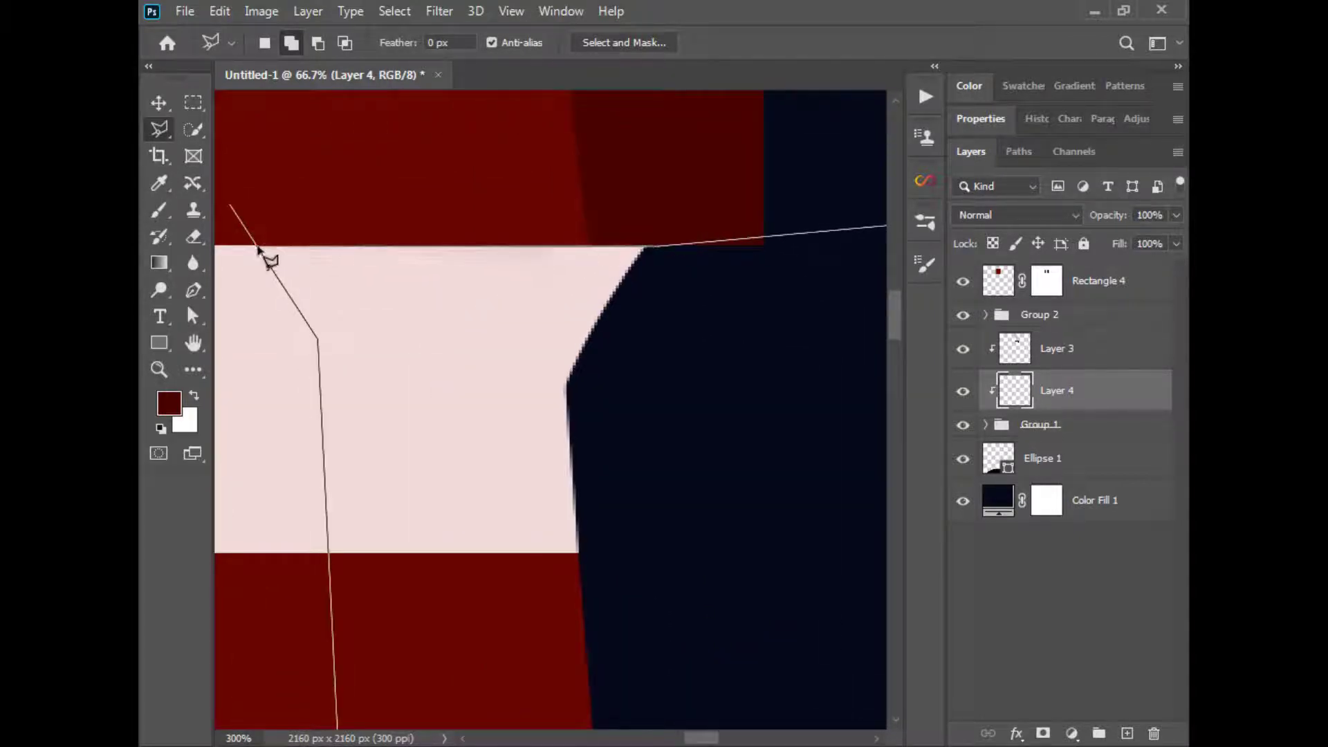
{"action": "scroll", "coordinate": [450, 291], "scroll_direction": "left", "scroll_amount": 3}
{"action": "left_click", "coordinate": [419, 223]}
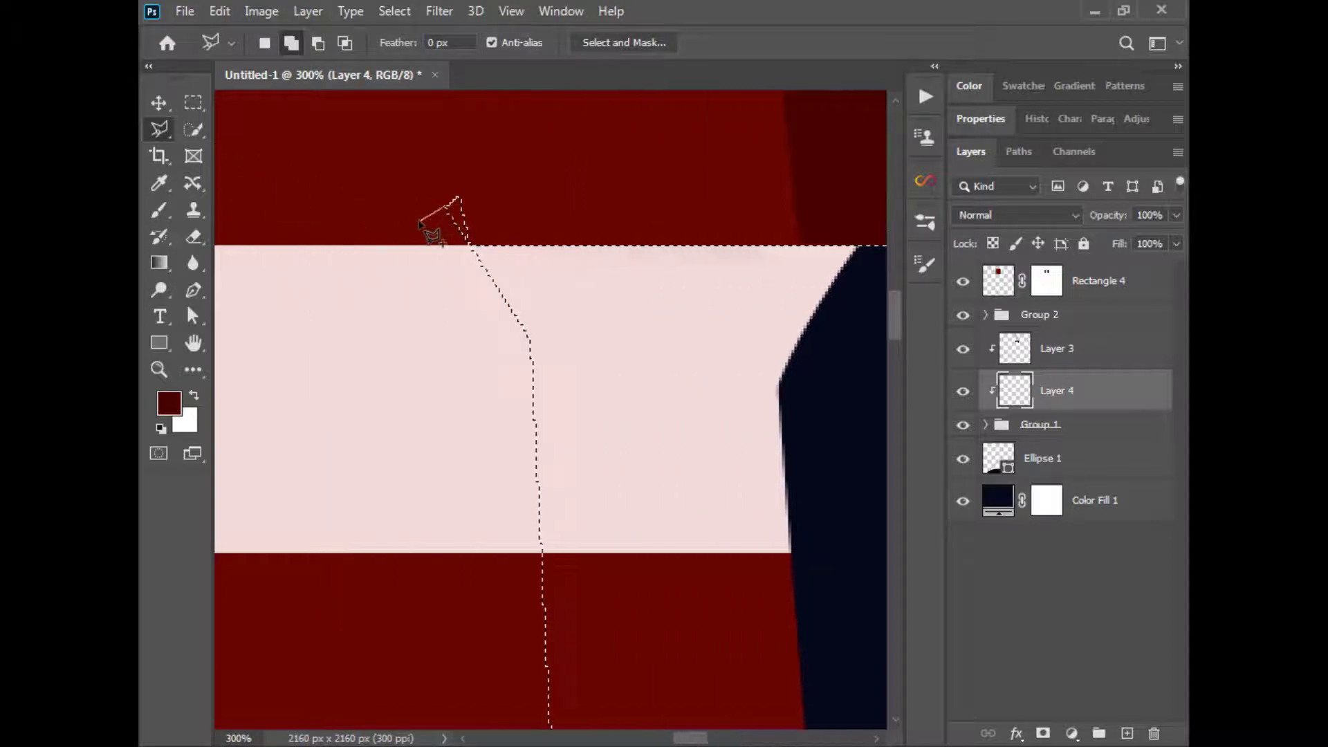
Step: Subtract the tower's red stripes, Layer 1, from the selection
{"action": "left_click", "coordinate": [165, 208]}
{"action": "scroll", "coordinate": [498, 334], "scroll_direction": "down", "scroll_amount": 3}
{"action": "left_click", "coordinate": [985, 425]}
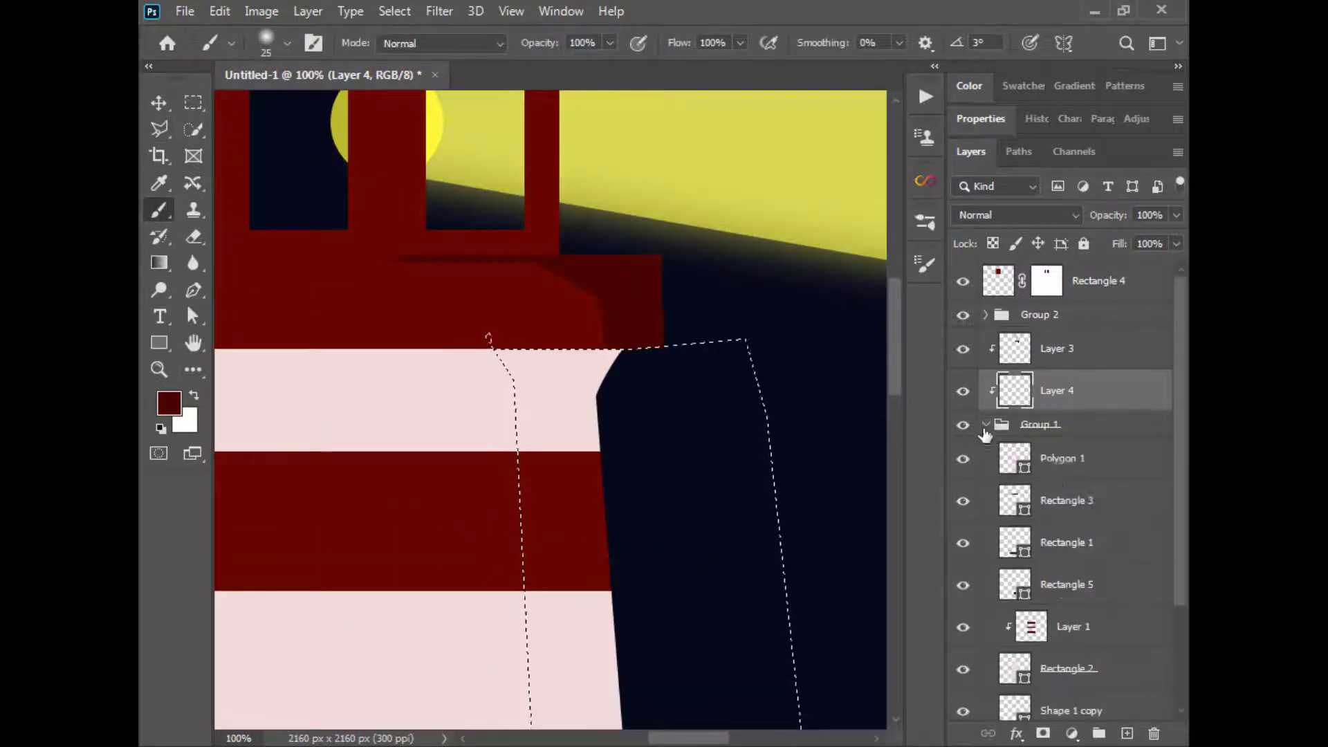
{"action": "left_click", "coordinate": [1015, 500]}
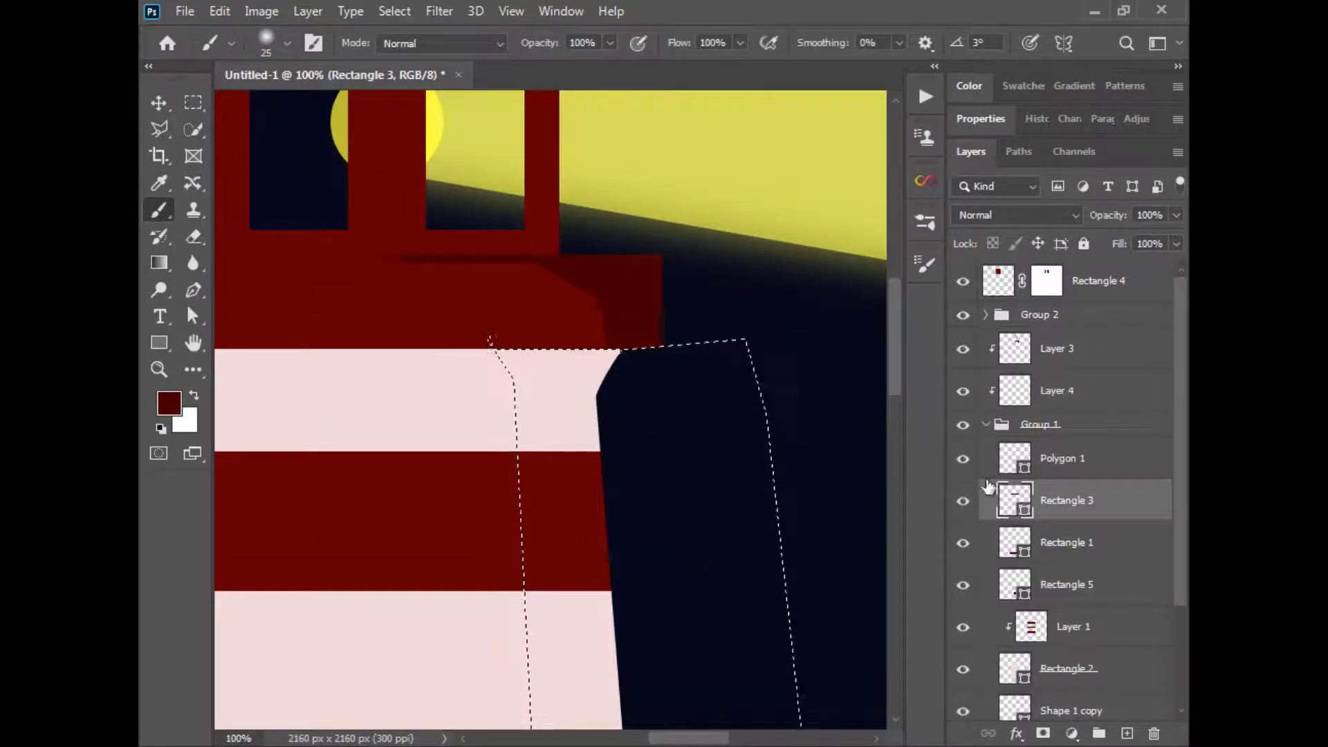
{"action": "left_click", "coordinate": [965, 544]}
{"action": "left_click_drag", "start_coordinate": [837, 498], "coordinate": [799, 383]}
{"action": "left_click", "coordinate": [964, 630]}
{"action": "left_click", "coordinate": [963, 629]}
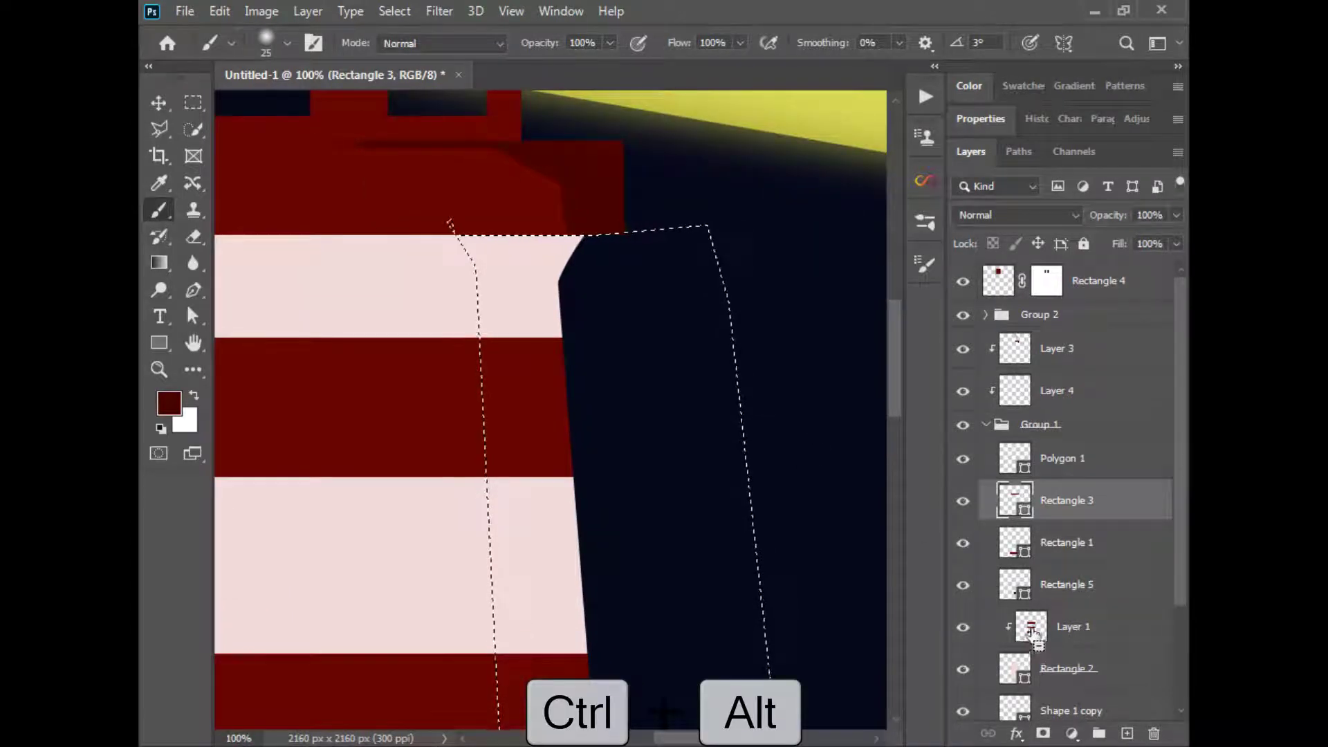
{"action": "left_click", "coordinate": [1032, 631], "text": "ctrl+alt"}
Step: Set the brush colour to a darker shade of the tower's pink and make Layer 4 active
{"action": "left_click", "coordinate": [986, 425]}
{"action": "left_click", "coordinate": [169, 402]}
{"action": "left_click", "coordinate": [498, 304]}
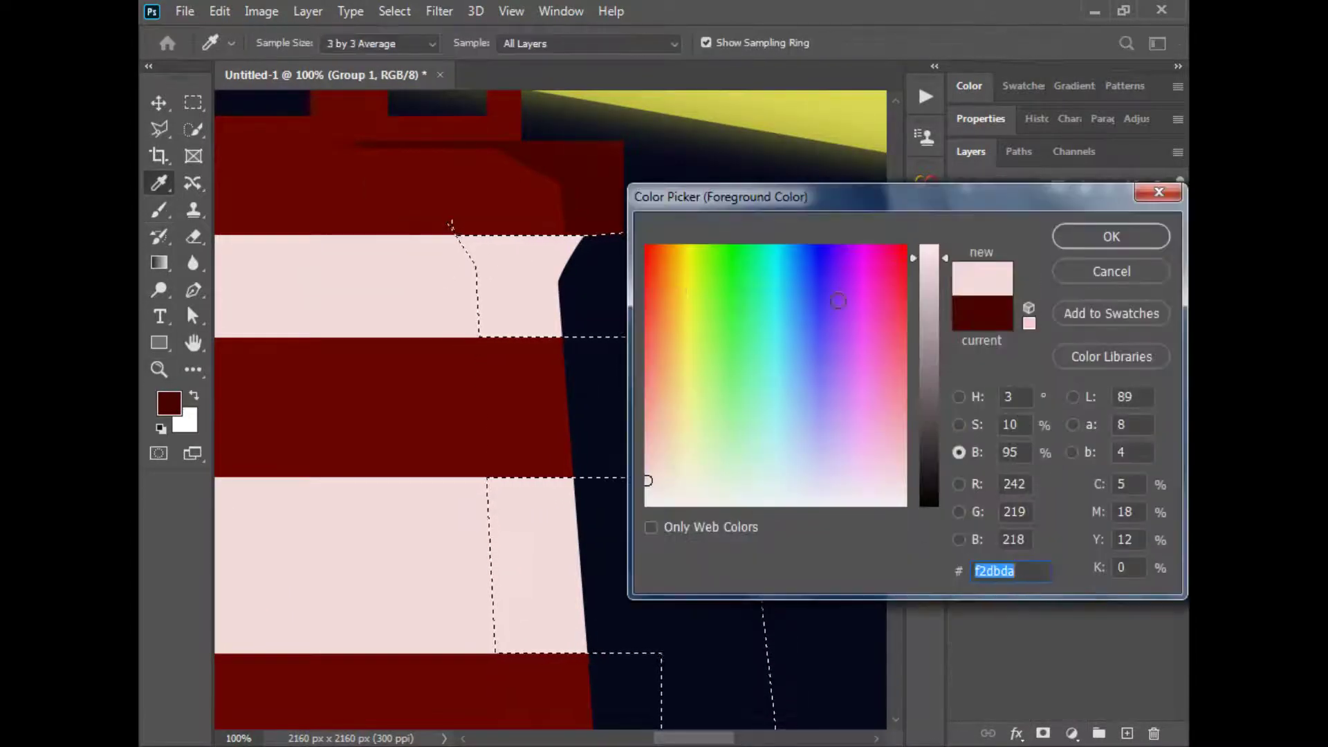
{"action": "left_click", "coordinate": [1111, 236]}
{"action": "key", "text": "b"}
{"action": "left_click", "coordinate": [1011, 392]}
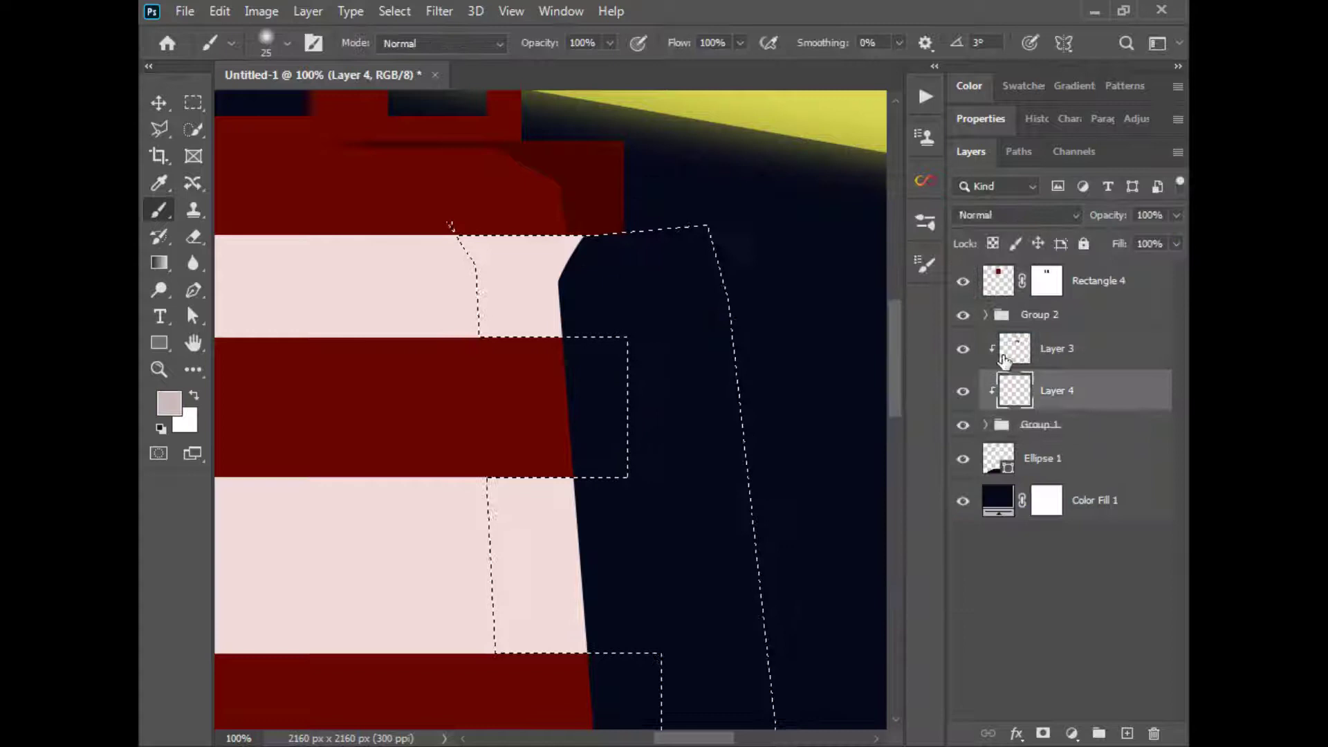
{"action": "left_click", "coordinate": [1010, 397], "text": "ctrl"}
Step: Enlarge the brush to 60 and paint the selected right part of the pink bands with the darker pink
{"action": "left_click", "coordinate": [607, 296]}
{"action": "key", "text": "bracketright"}
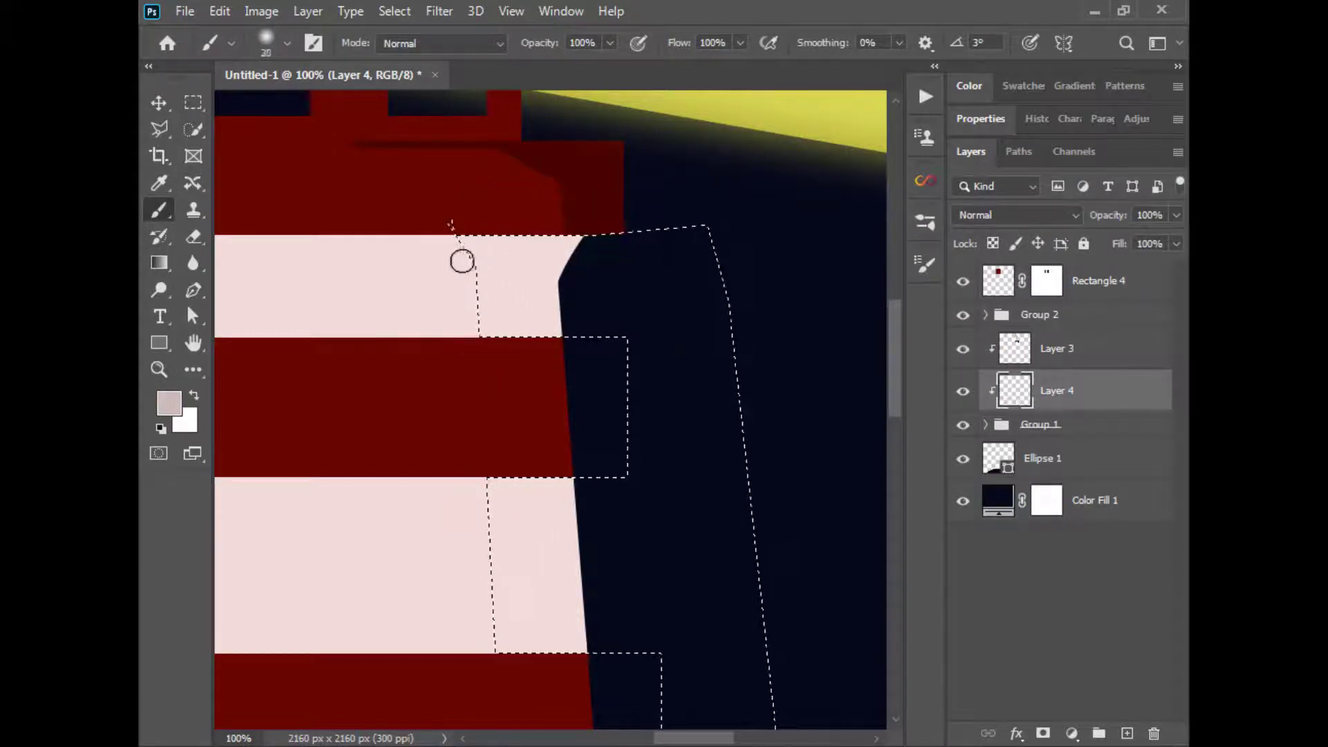
{"action": "key", "text": "bracketright"}
{"action": "key", "text": "bracketright"}
{"action": "key", "text": "bracketright"}
{"action": "mouse_move", "coordinate": [477, 243]}
{"action": "left_mouse_down"}
{"action": "mouse_move", "coordinate": [457, 276]}
{"action": "mouse_move", "coordinate": [543, 315]}
{"action": "left_mouse_up"}
{"action": "left_click_drag", "start_coordinate": [578, 456], "coordinate": [571, 240]}
{"action": "mouse_move", "coordinate": [539, 274]}
{"action": "left_mouse_down"}
{"action": "mouse_move", "coordinate": [499, 359]}
{"action": "mouse_move", "coordinate": [554, 422]}
{"action": "mouse_move", "coordinate": [491, 155]}
{"action": "left_mouse_up"}
{"action": "left_click_drag", "start_coordinate": [462, 291], "coordinate": [517, 256]}
{"action": "left_click_drag", "start_coordinate": [570, 566], "coordinate": [547, 262]}
{"action": "mouse_move", "coordinate": [508, 339]}
{"action": "left_mouse_down"}
{"action": "mouse_move", "coordinate": [426, 391]}
{"action": "mouse_move", "coordinate": [554, 442]}
{"action": "left_mouse_up"}
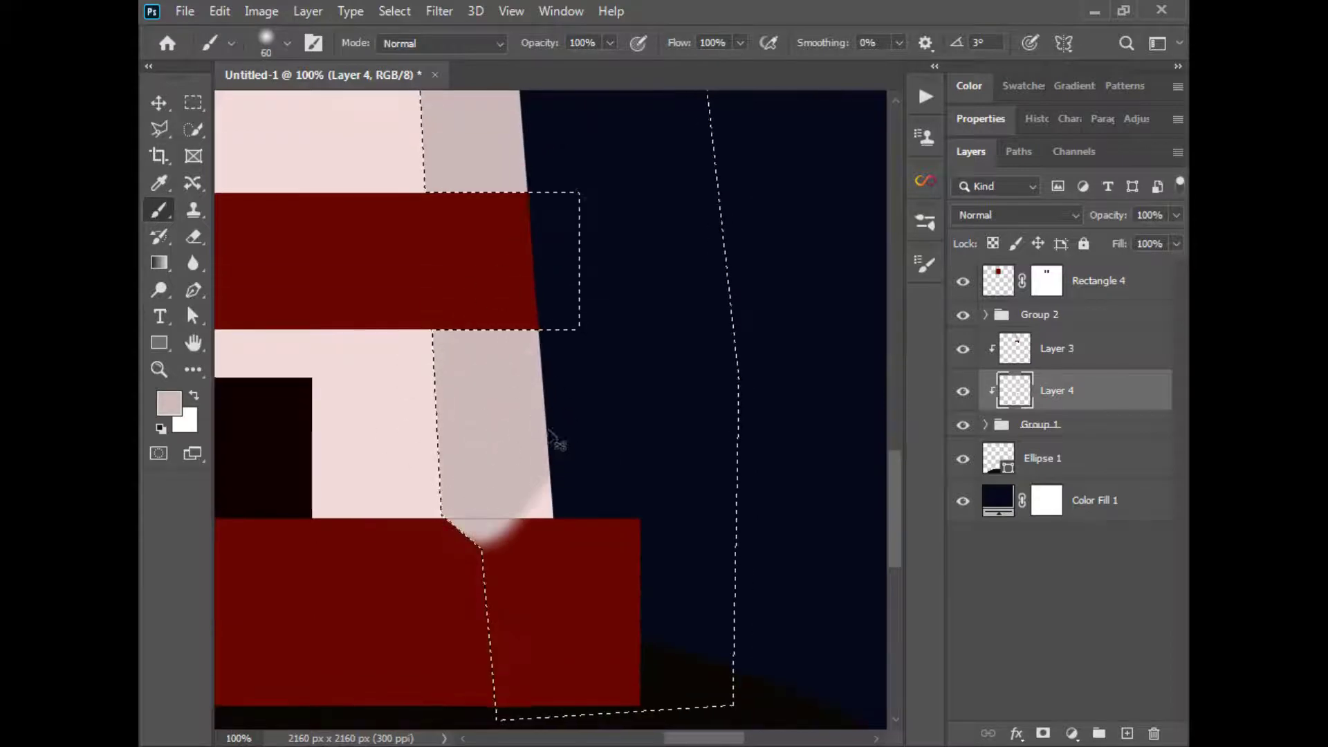
Step: Undo the last brush stroke and subtract the base block, Rectangle 1, from the selection
{"action": "key", "text": "ctrl+z"}
{"action": "left_click", "coordinate": [986, 425]}
{"action": "scroll", "coordinate": [1138, 427], "scroll_direction": "down", "scroll_amount": 3}
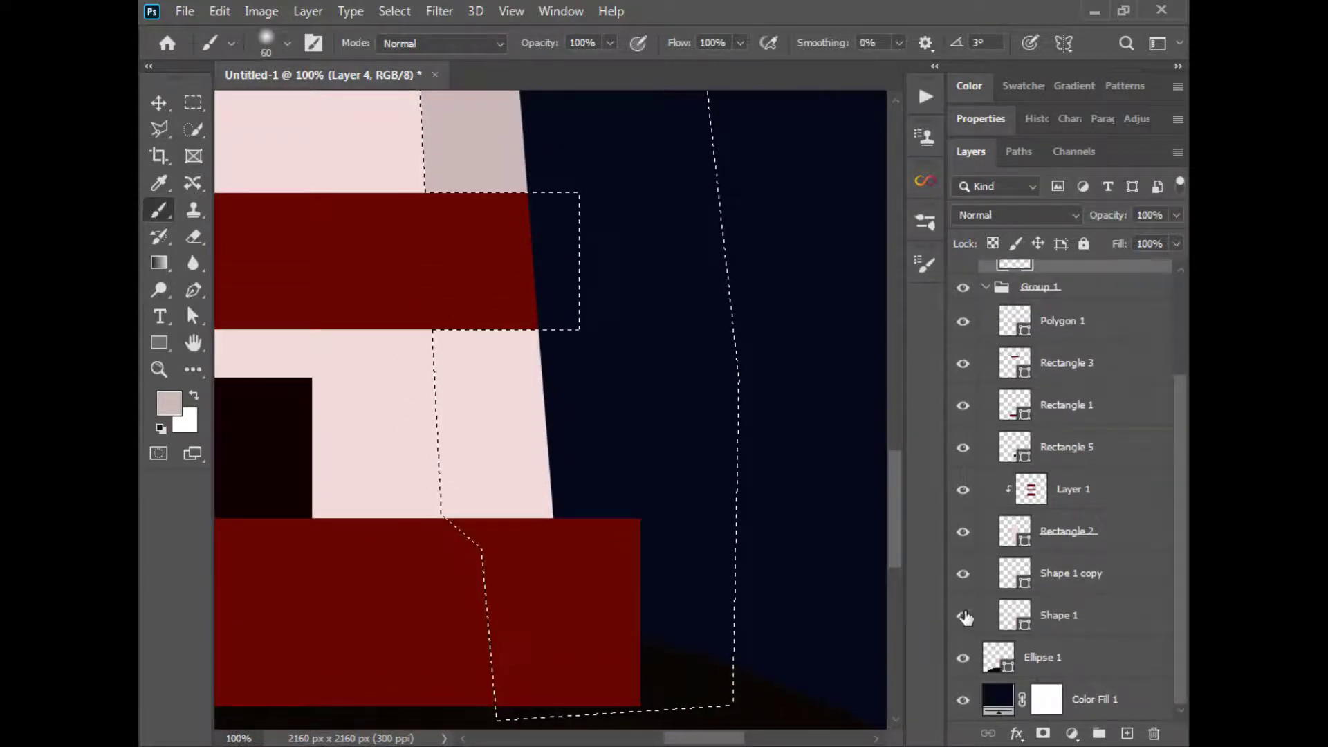
{"action": "left_click", "coordinate": [1012, 410], "text": "ctrl+alt"}
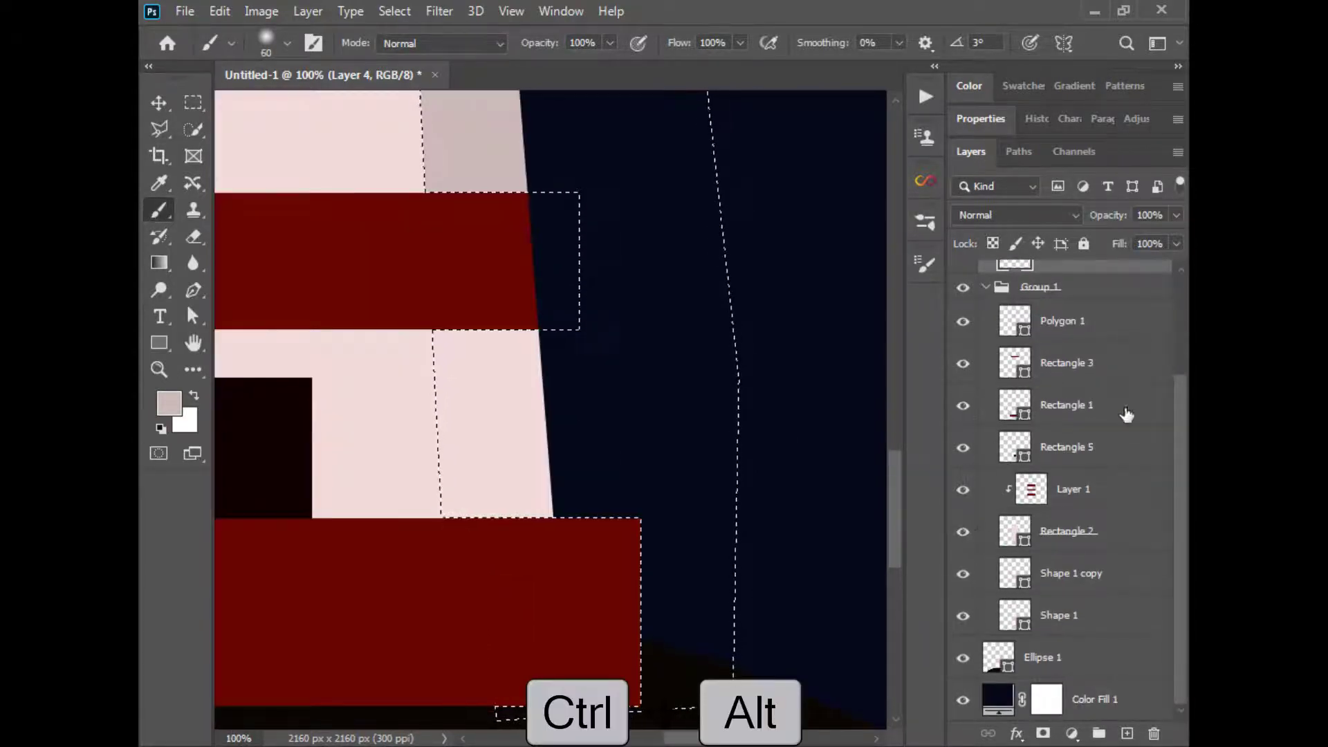
{"action": "left_click", "coordinate": [986, 287]}
Step: Paint the right part of the lowest pink band with the darker pink and deselect
{"action": "left_click_drag", "start_coordinate": [548, 346], "coordinate": [475, 423]}
{"action": "left_click_drag", "start_coordinate": [570, 453], "coordinate": [667, 579]}
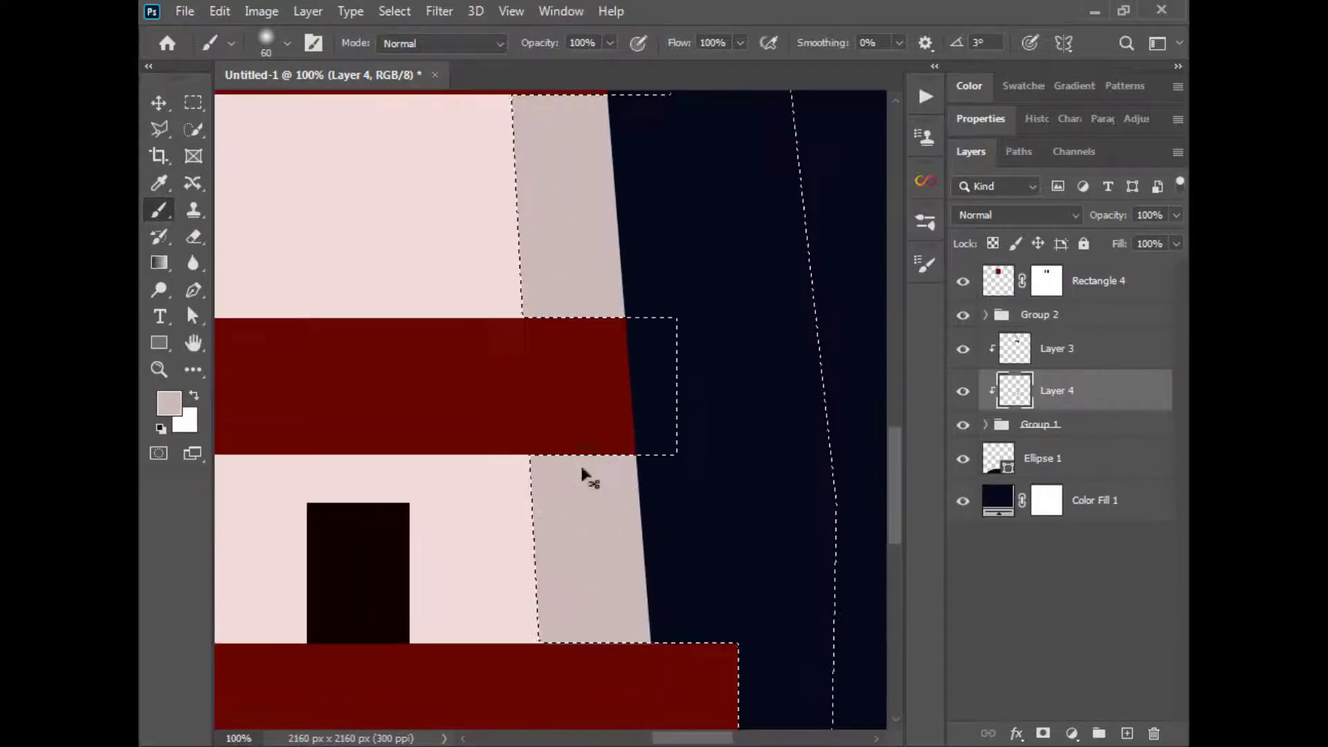
{"action": "key", "text": "ctrl+d"}
Step: Load the red stripes of Layer 1 as a selection and sample the dark red from the gallery's shading
{"action": "key", "text": "ctrl+minus"}
{"action": "key", "text": "ctrl+minus"}
{"action": "left_click_drag", "start_coordinate": [611, 407], "coordinate": [568, 531]}
{"action": "left_click", "coordinate": [986, 425]}
{"action": "scroll", "coordinate": [1028, 492], "scroll_direction": "down", "scroll_amount": 3}
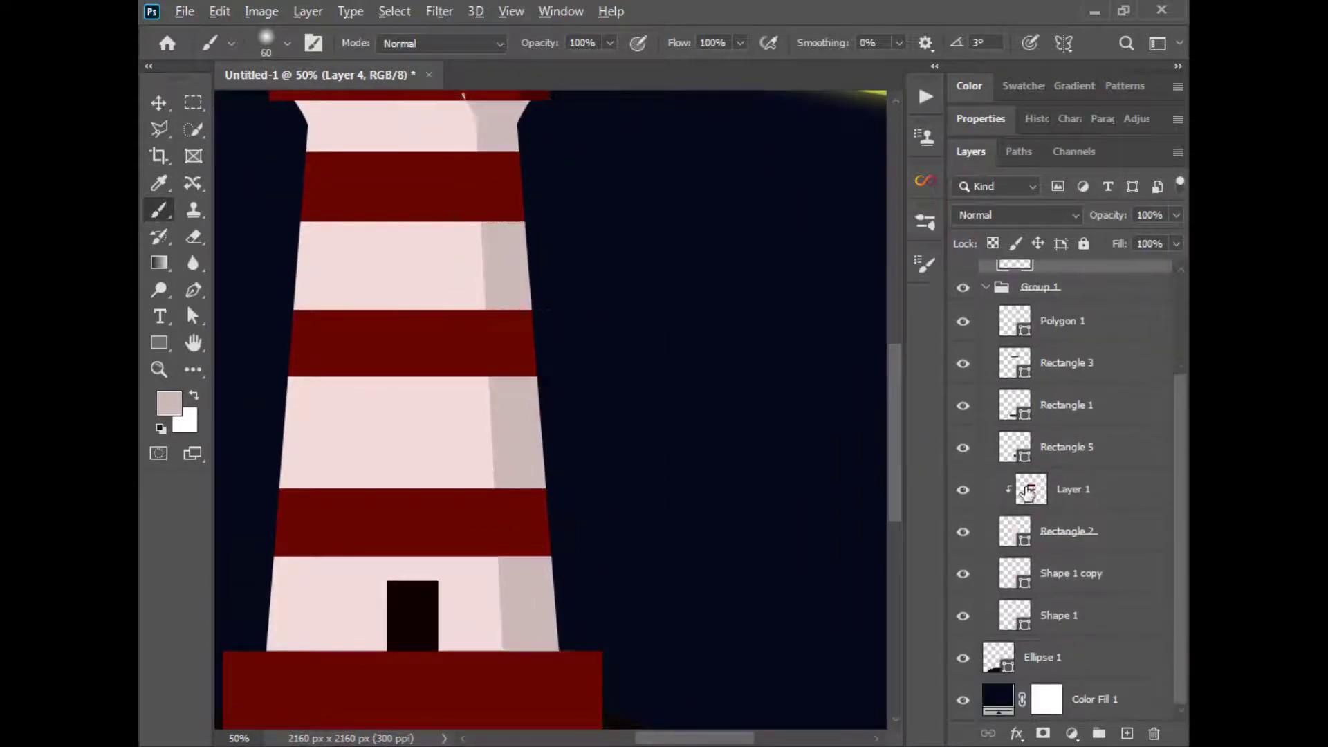
{"action": "scroll", "coordinate": [1162, 503], "scroll_direction": "up", "scroll_amount": 2}
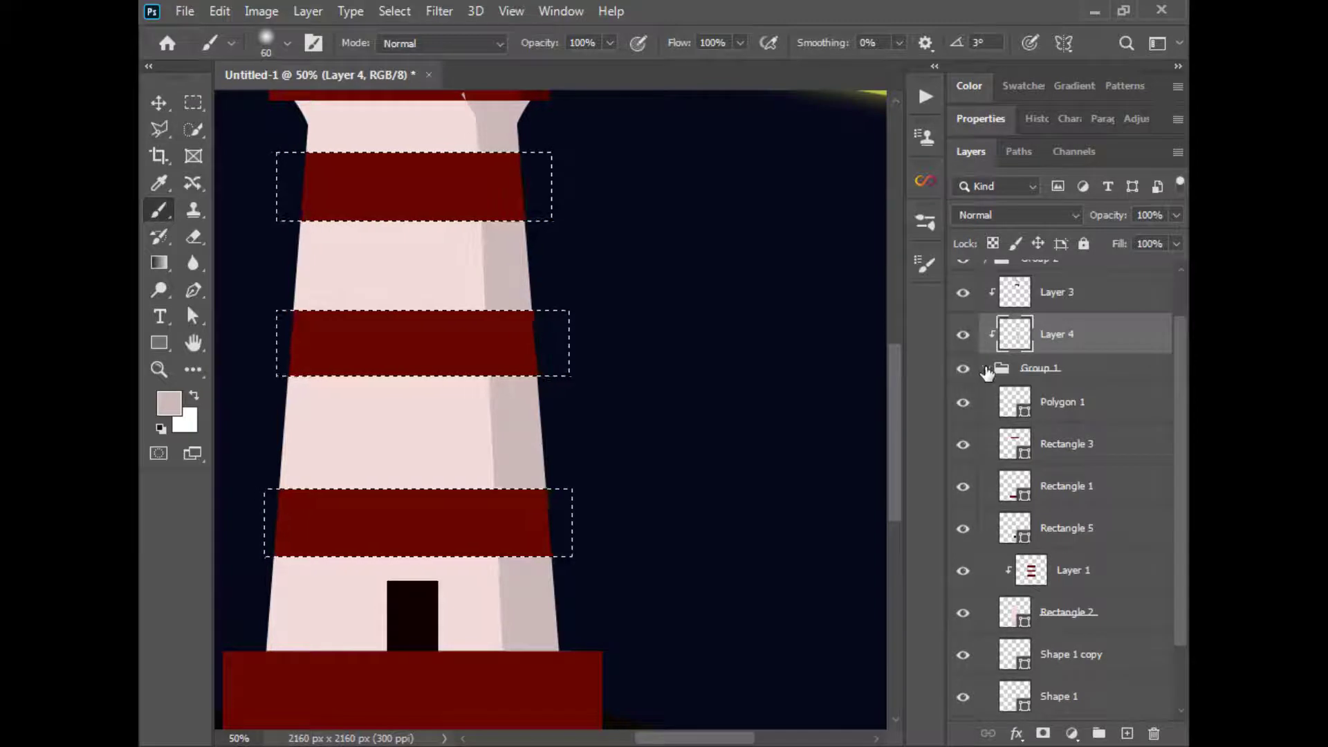
{"action": "left_click", "coordinate": [986, 369]}
{"action": "left_click_drag", "start_coordinate": [683, 324], "coordinate": [734, 345]}
{"action": "key", "text": "ctrl+plus"}
{"action": "left_click_drag", "start_coordinate": [404, 178], "coordinate": [350, 356]}
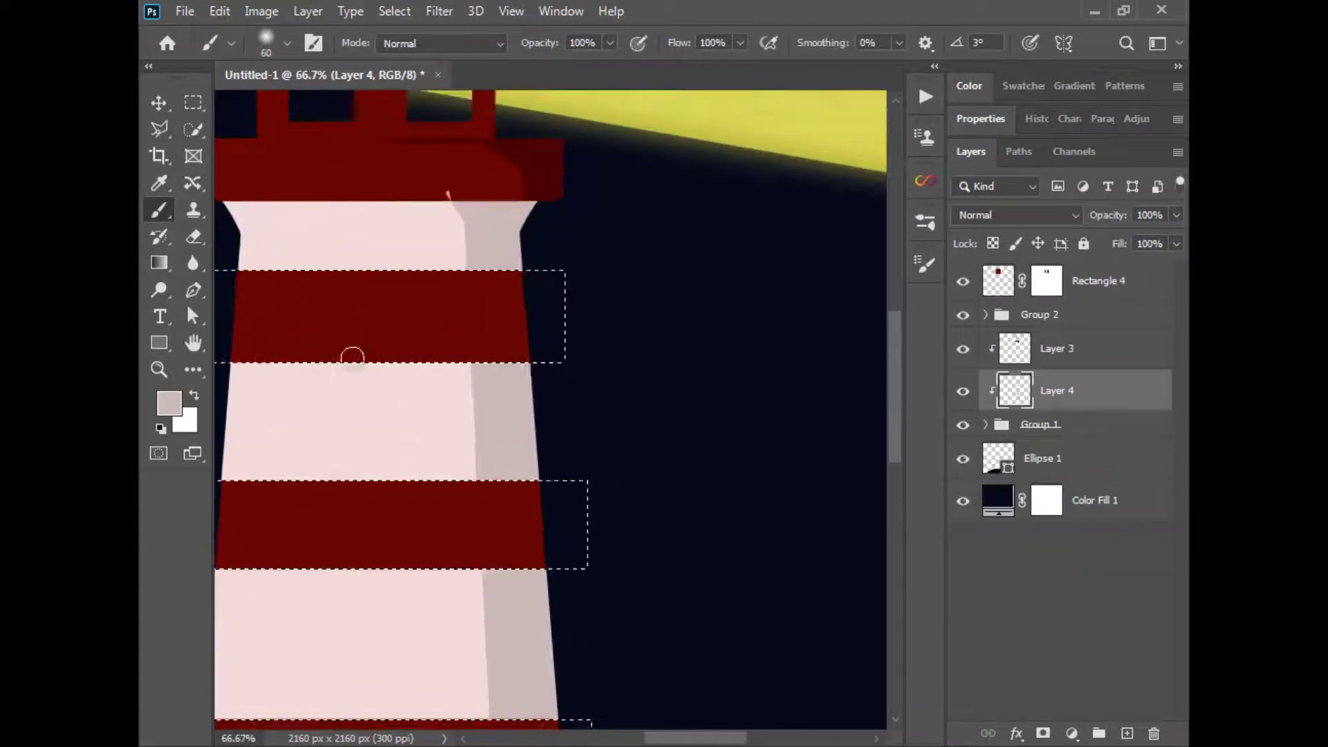
{"action": "left_click", "coordinate": [551, 163], "text": "alt"}
Step: Intersect the stripe selection with a polygonal lasso outline that follows the shading edge and encloses the tower's right side
{"action": "mouse_move", "coordinate": [498, 451]}
{"action": "left_mouse_down"}
{"action": "mouse_move", "coordinate": [493, 370]}
{"action": "mouse_move", "coordinate": [506, 469]}
{"action": "left_mouse_up"}
{"action": "key", "text": "ctrl+plus"}
{"action": "left_click_drag", "start_coordinate": [552, 534], "coordinate": [551, 450]}
{"action": "key", "text": "l"}
{"action": "left_click", "coordinate": [344, 43]}
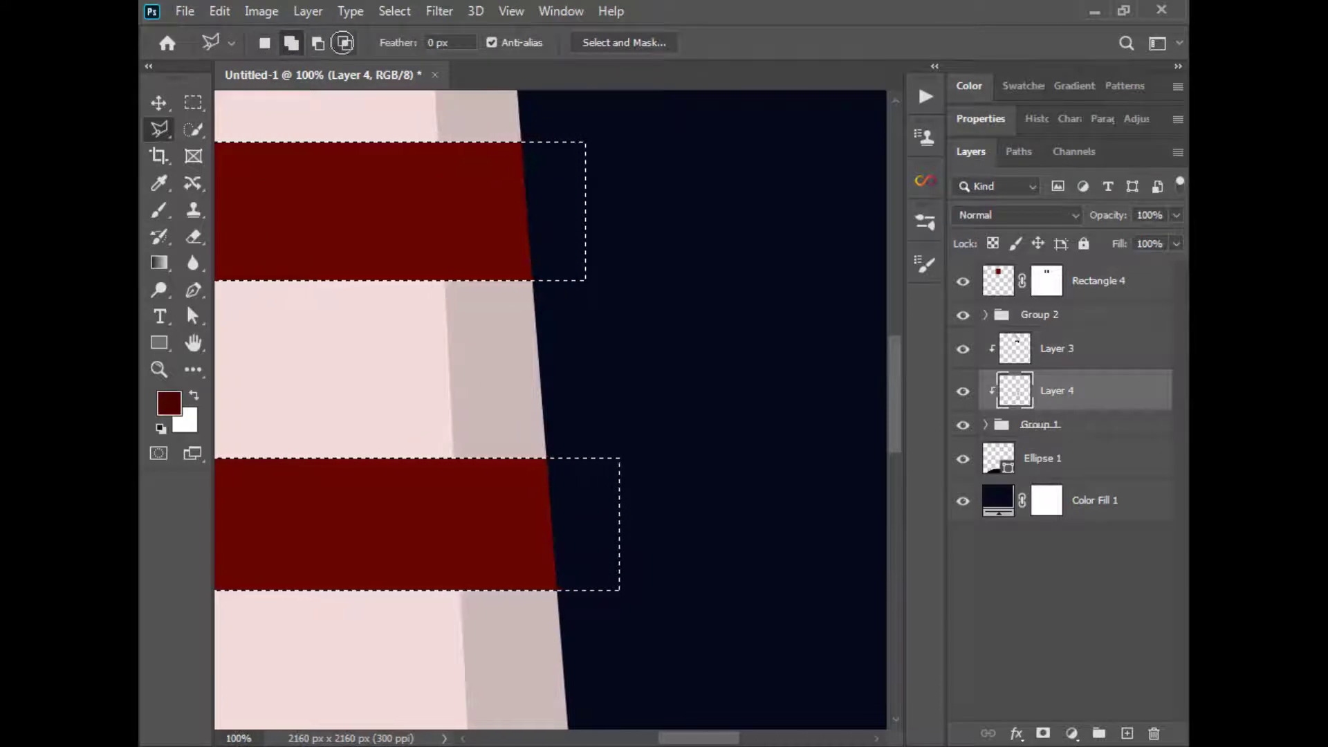
{"action": "left_click", "coordinate": [440, 140]}
{"action": "key", "text": "ctrl+plus"}
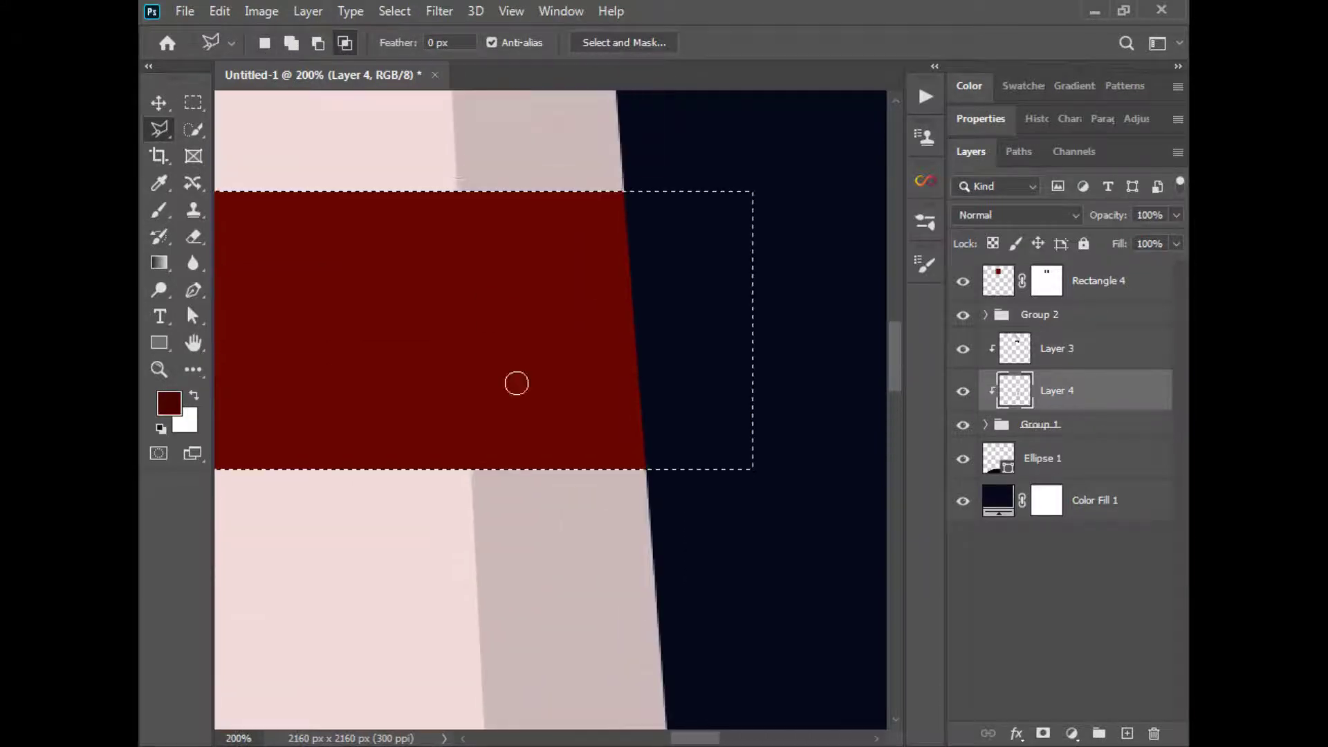
{"action": "left_click_drag", "start_coordinate": [480, 299], "coordinate": [584, 152]}
{"action": "scroll", "coordinate": [584, 152], "scroll_direction": "down", "scroll_amount": 5}
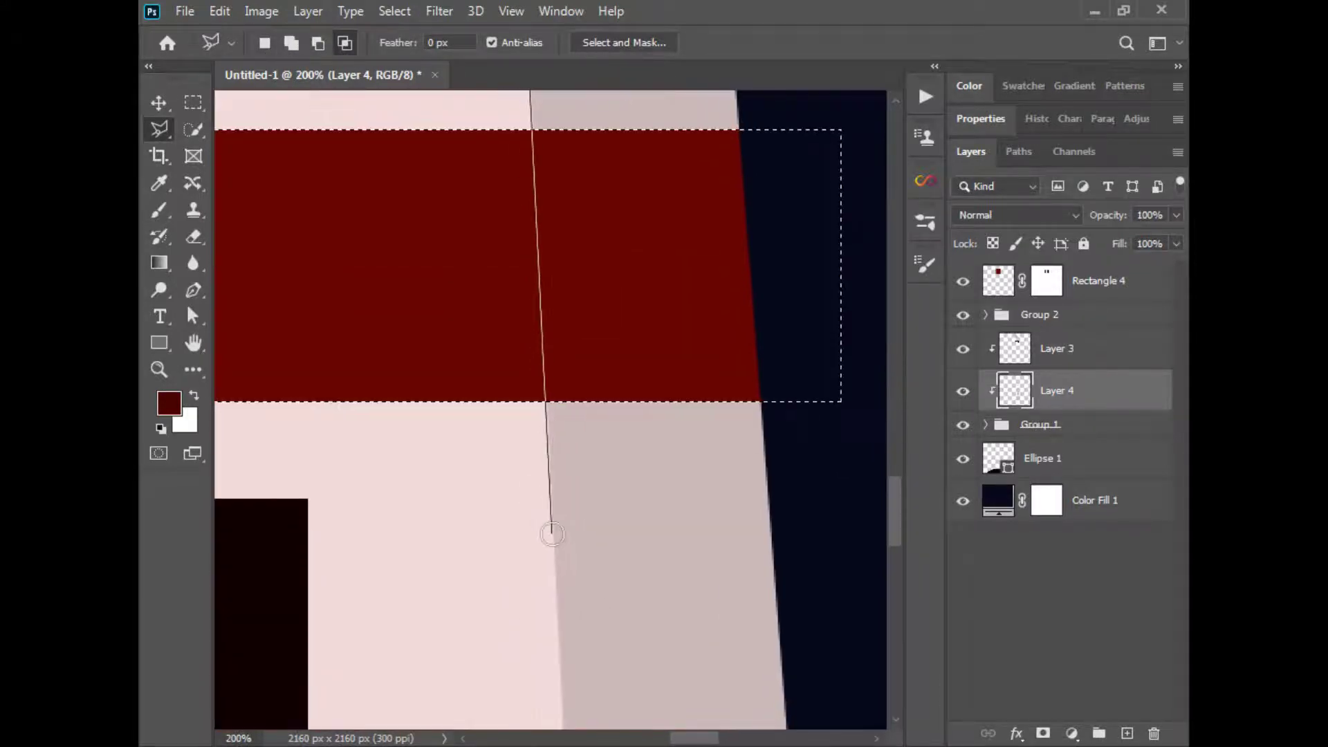
{"action": "left_click", "coordinate": [551, 534]}
{"action": "key", "text": "ctrl+minus"}
{"action": "key", "text": "ctrl+minus"}
{"action": "left_click", "coordinate": [705, 166]}
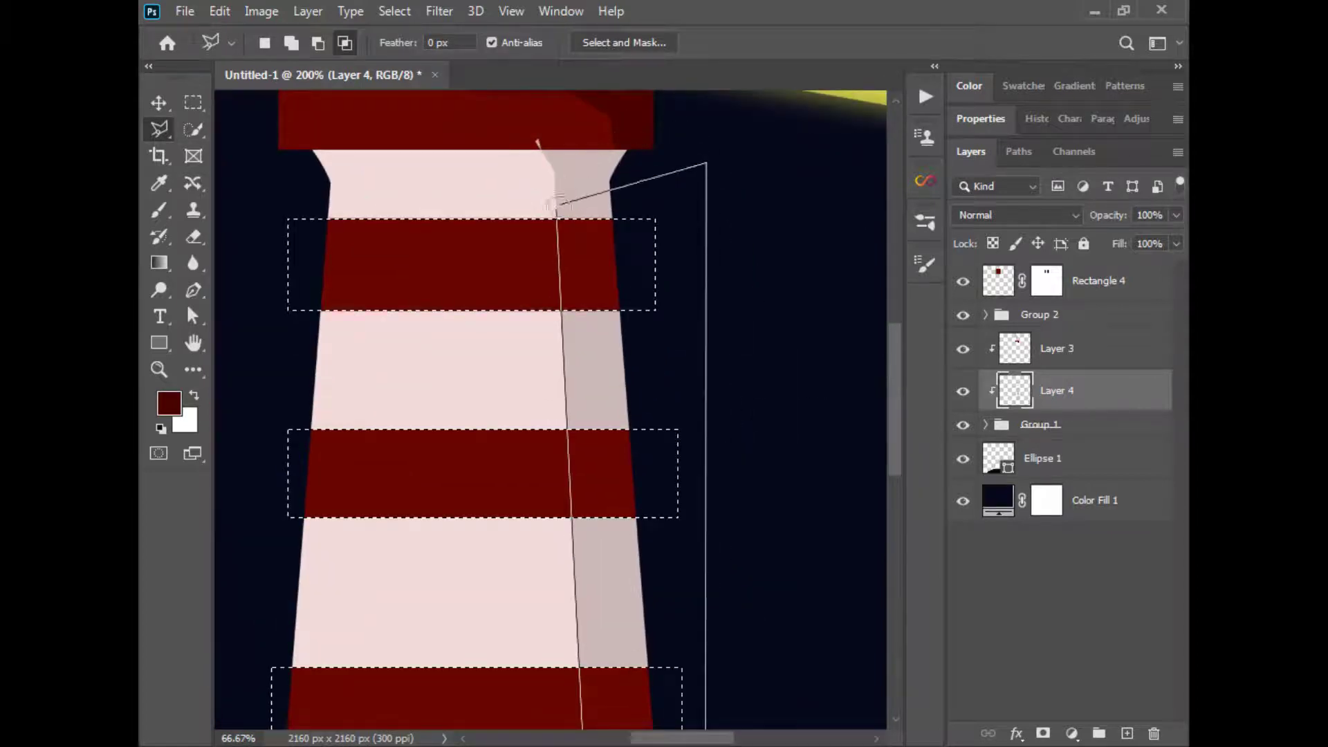
{"action": "left_click", "coordinate": [554, 207]}
Step: Paint the selected right parts of the three red stripes with the dark red and deselect
{"action": "key", "text": "b"}
{"action": "left_click_drag", "start_coordinate": [602, 190], "coordinate": [622, 315]}
{"action": "left_click_drag", "start_coordinate": [578, 437], "coordinate": [631, 508]}
{"action": "left_click_drag", "start_coordinate": [664, 622], "coordinate": [599, 336]}
{"action": "left_click_drag", "start_coordinate": [527, 391], "coordinate": [596, 477]}
{"action": "key", "text": "ctrl+d"}
Step: Load the base block, Rectangle 1, as a selection for the polygonal lasso while Layer 4 stays active
{"action": "left_click_drag", "start_coordinate": [611, 579], "coordinate": [549, 404]}
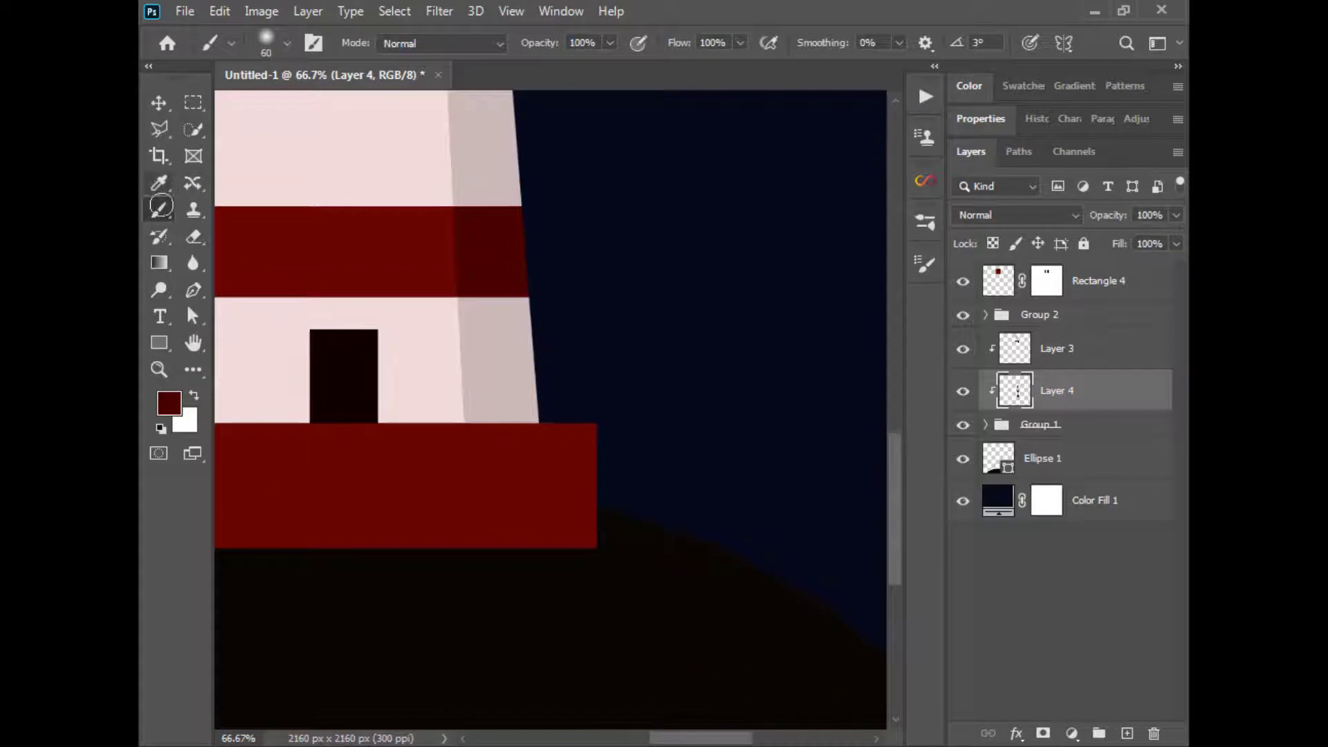
{"action": "left_click", "coordinate": [159, 130]}
{"action": "key", "text": "ctrl+plus"}
{"action": "left_click", "coordinate": [986, 425]}
{"action": "scroll", "coordinate": [1117, 584], "scroll_direction": "down", "scroll_amount": 3}
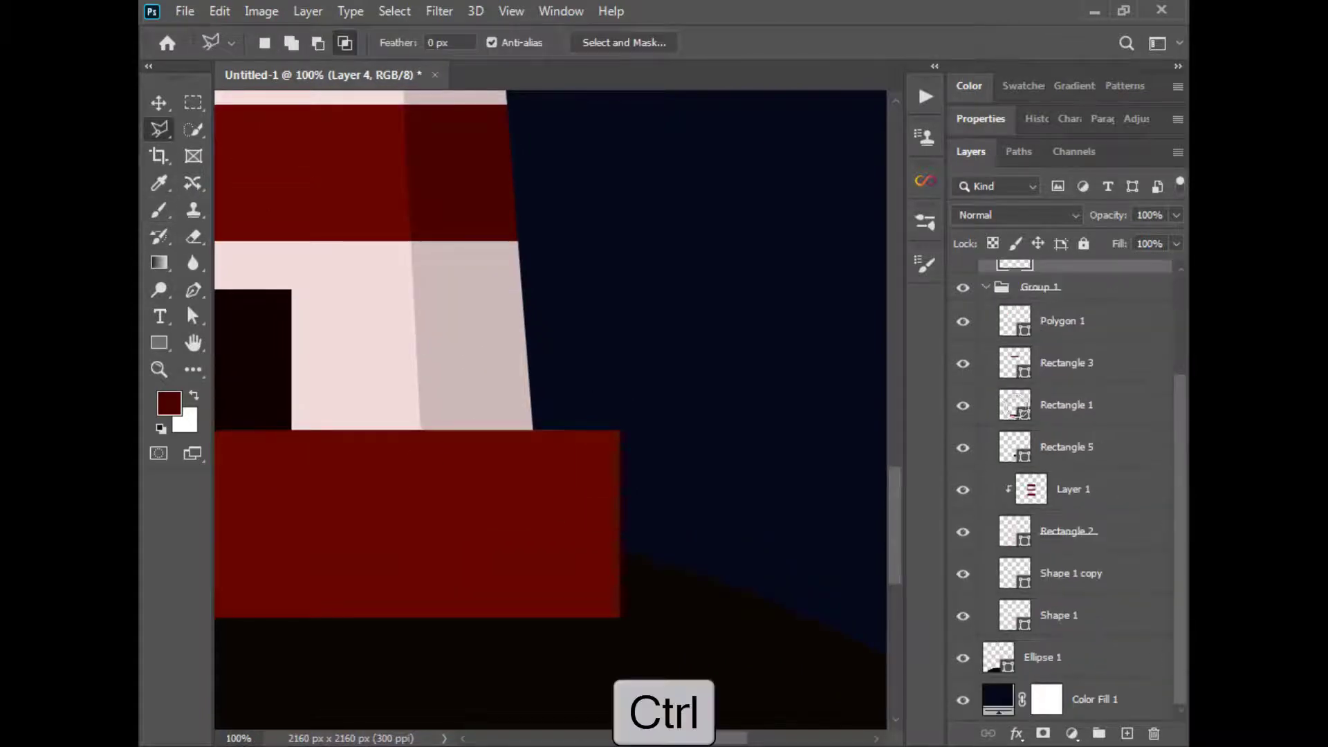
{"action": "left_click_drag", "start_coordinate": [1181, 520], "coordinate": [1182, 456]}
{"action": "left_click", "coordinate": [986, 377]}
{"action": "left_click_drag", "start_coordinate": [563, 435], "coordinate": [631, 353]}
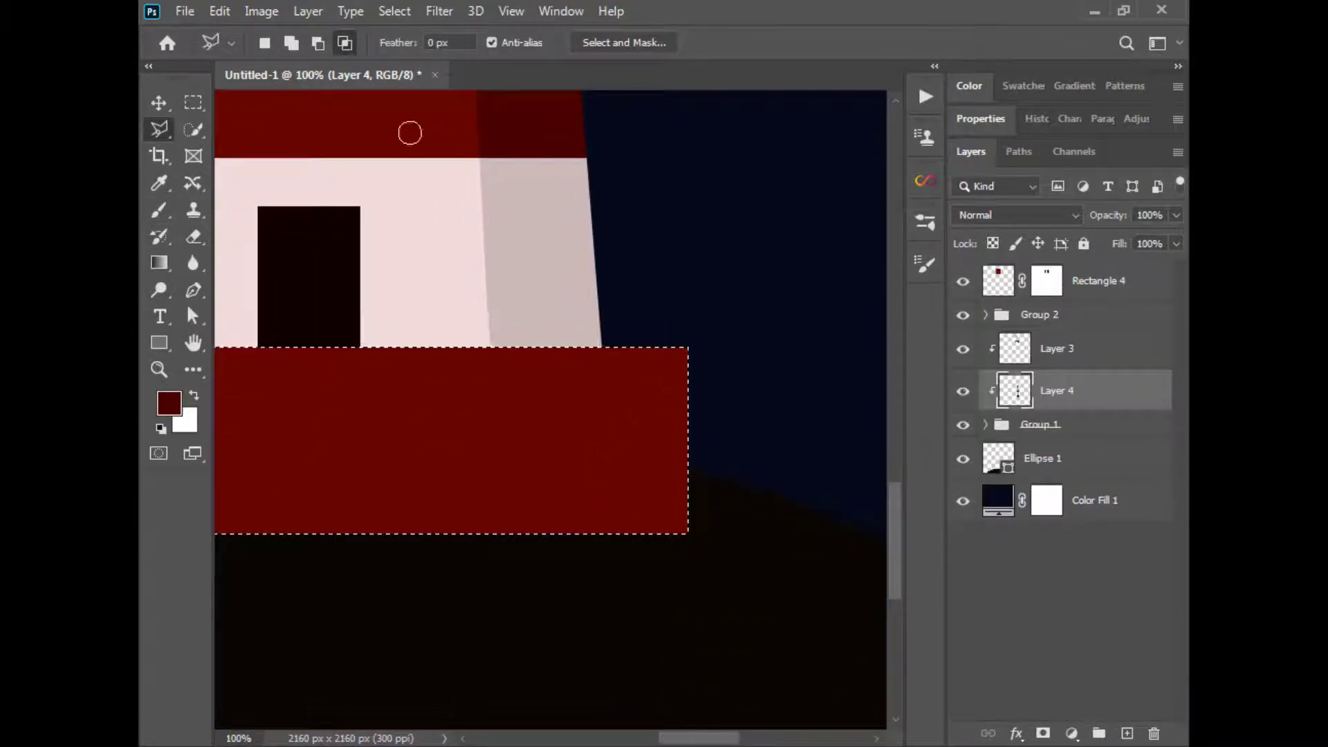
Step: Limit the selection to the base's right part with an angled upper corner, paint it dark red and deselect
{"action": "left_click", "coordinate": [490, 348]}
{"action": "left_click", "coordinate": [531, 390]}
{"action": "left_click", "coordinate": [530, 556]}
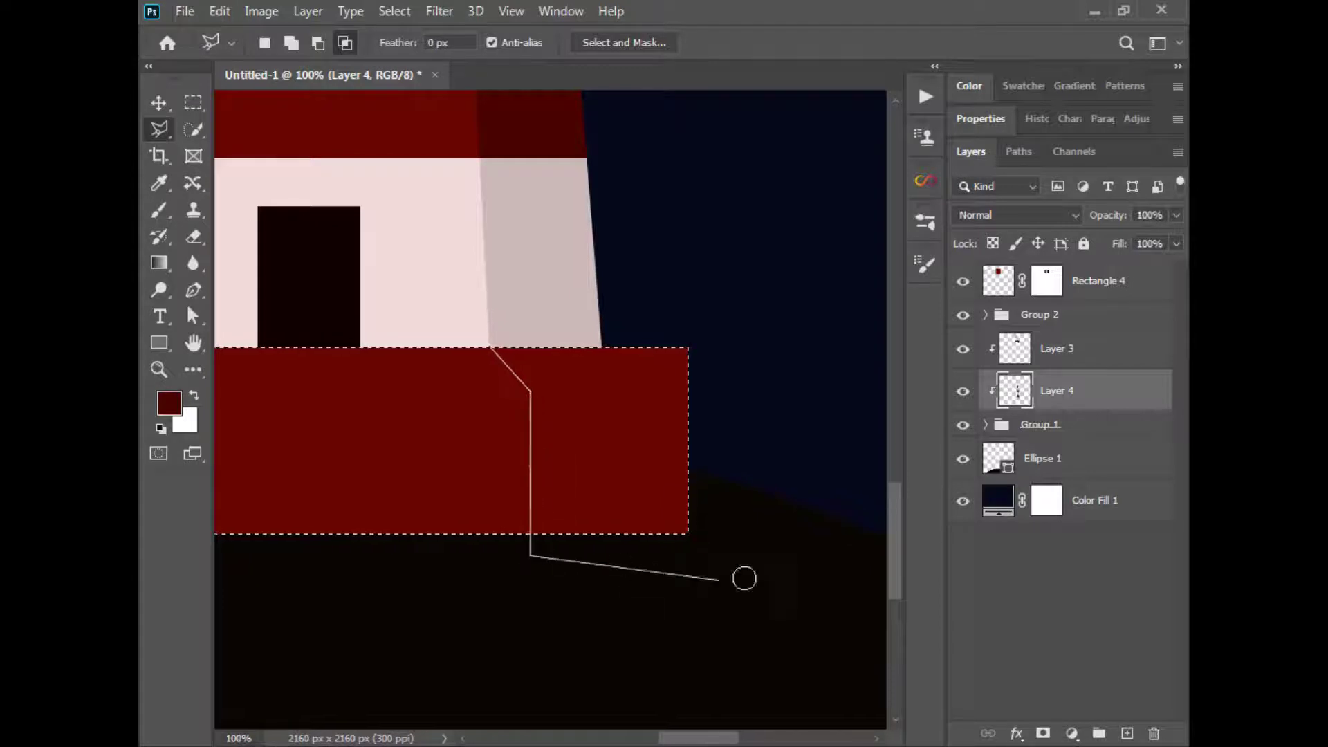
{"action": "left_click", "coordinate": [751, 571]}
{"action": "left_click", "coordinate": [715, 267]}
{"action": "left_click", "coordinate": [488, 347]}
{"action": "key", "text": "b"}
{"action": "left_click_drag", "start_coordinate": [546, 374], "coordinate": [693, 551]}
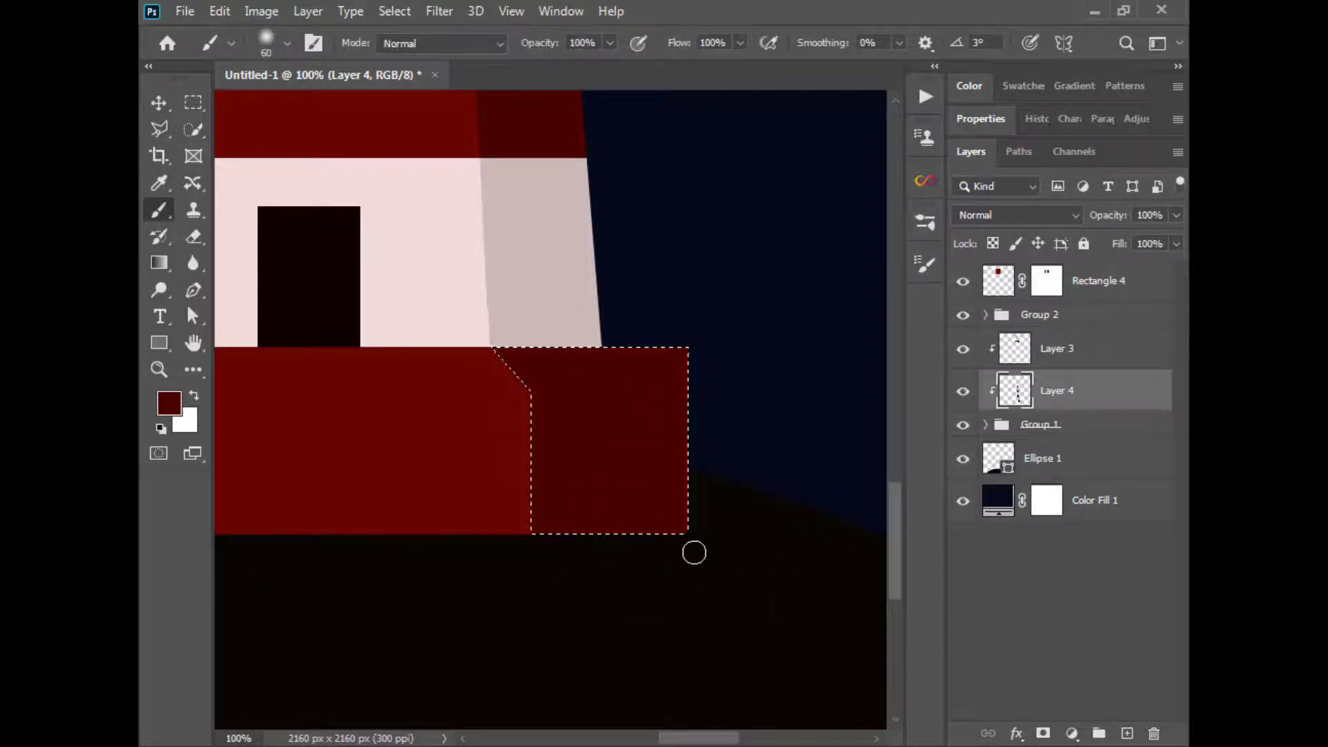
{"action": "key", "text": "ctrl+d"}
Step: Erase the stray pale shading spike above the tower's top pink band with the hard round eraser
{"action": "key", "text": "ctrl+minus"}
{"action": "key", "text": "ctrl+minus"}
{"action": "key", "text": "ctrl+minus"}
{"action": "key", "text": "ctrl+minus"}
{"action": "key", "text": "ctrl+plus"}
{"action": "key", "text": "ctrl+plus"}
{"action": "key", "text": "ctrl+plus"}
{"action": "key", "text": "ctrl+plus"}
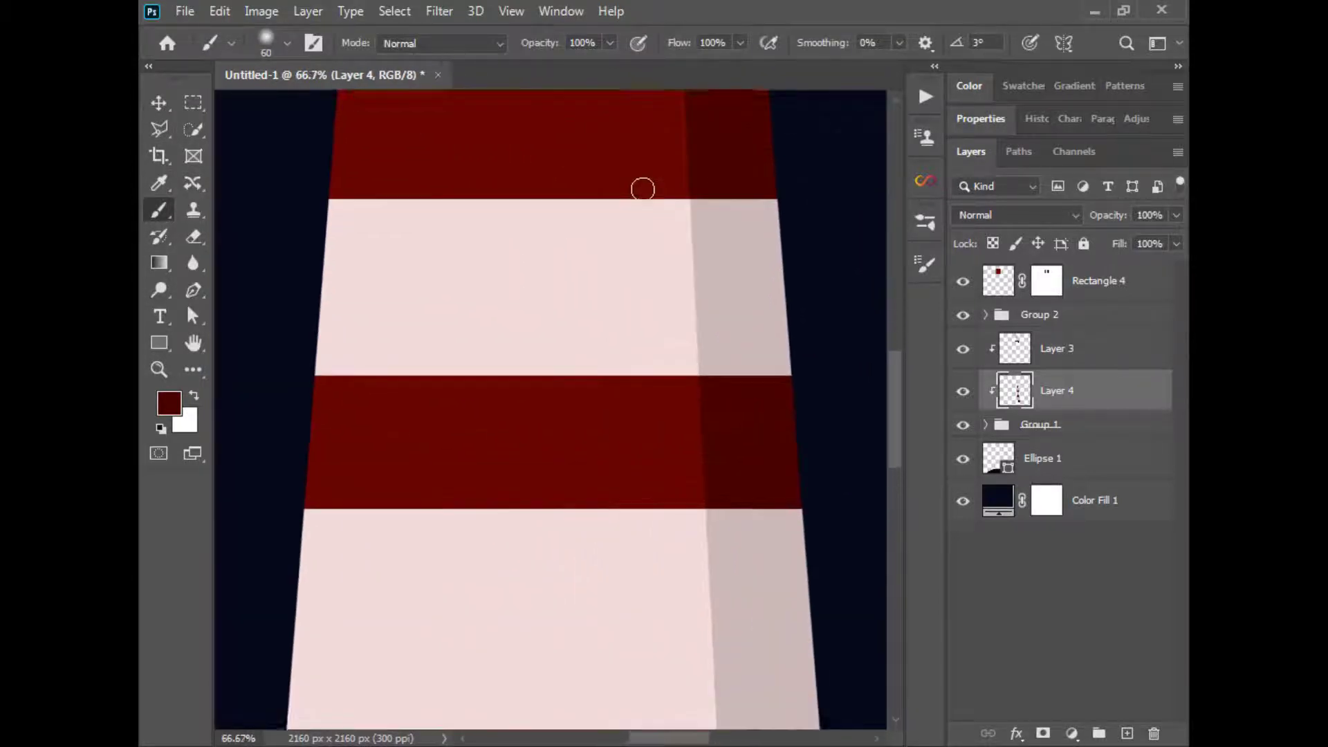
{"action": "key", "text": "e"}
{"action": "left_click", "coordinate": [287, 43]}
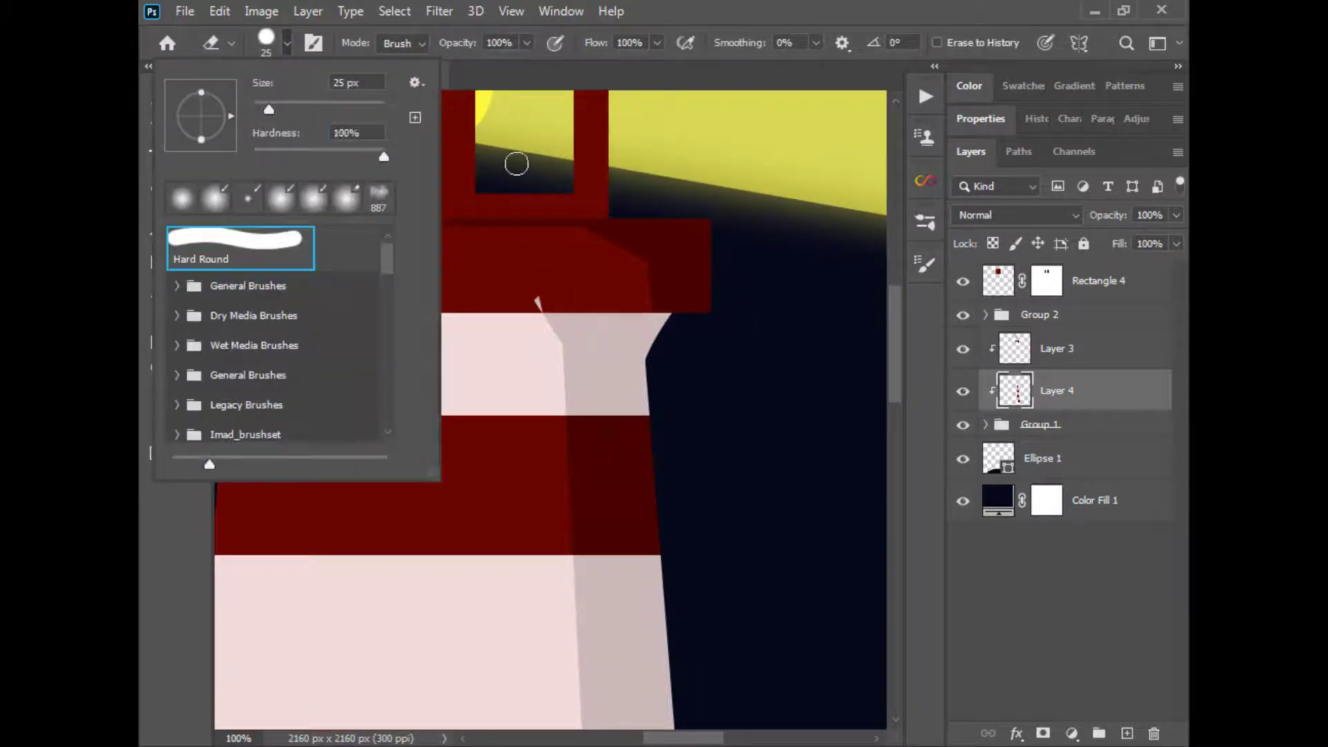
{"action": "left_click", "coordinate": [555, 299]}
{"action": "key", "text": "ctrl+plus"}
{"action": "key", "text": "ctrl+plus"}
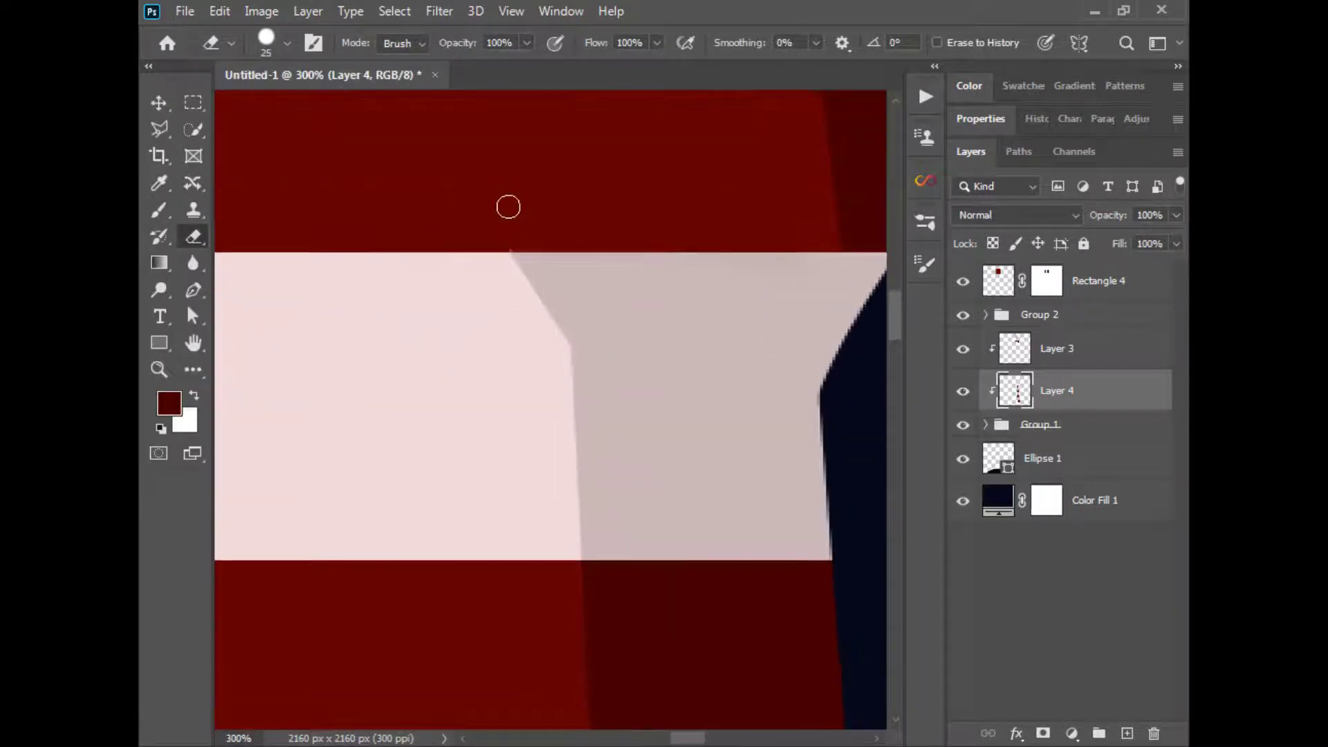
Step: Add a new layer above Rectangle 4 and clip it to the lantern room
{"action": "key", "text": "ctrl+minus"}
{"action": "key", "text": "ctrl+minus"}
{"action": "key", "text": "ctrl+minus"}
{"action": "key", "text": "ctrl+minus"}
{"action": "key", "text": "ctrl+plus"}
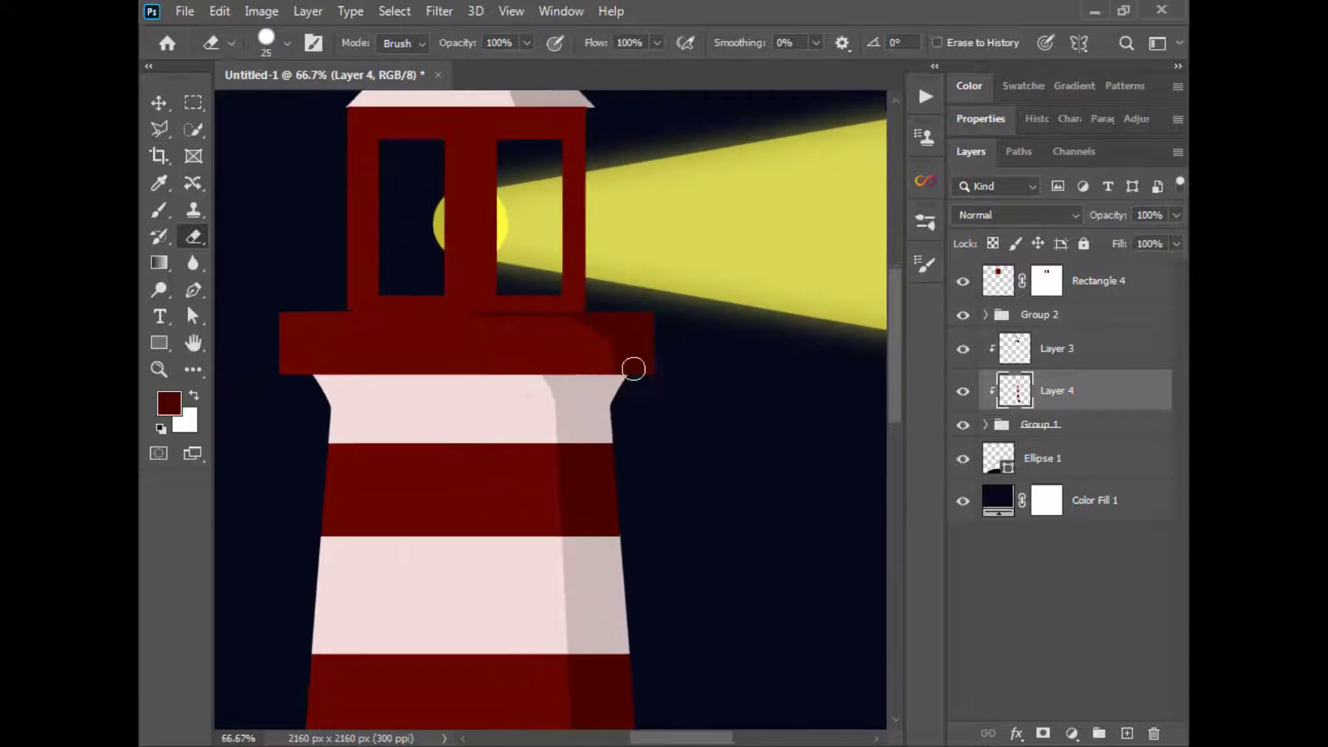
{"action": "left_click_drag", "start_coordinate": [514, 400], "coordinate": [569, 494]}
{"action": "left_click", "coordinate": [986, 425]}
{"action": "left_click", "coordinate": [985, 425]}
{"action": "left_click", "coordinate": [1099, 280]}
{"action": "left_click", "coordinate": [1127, 733]}
{"action": "left_click_drag", "start_coordinate": [664, 339], "coordinate": [648, 428]}
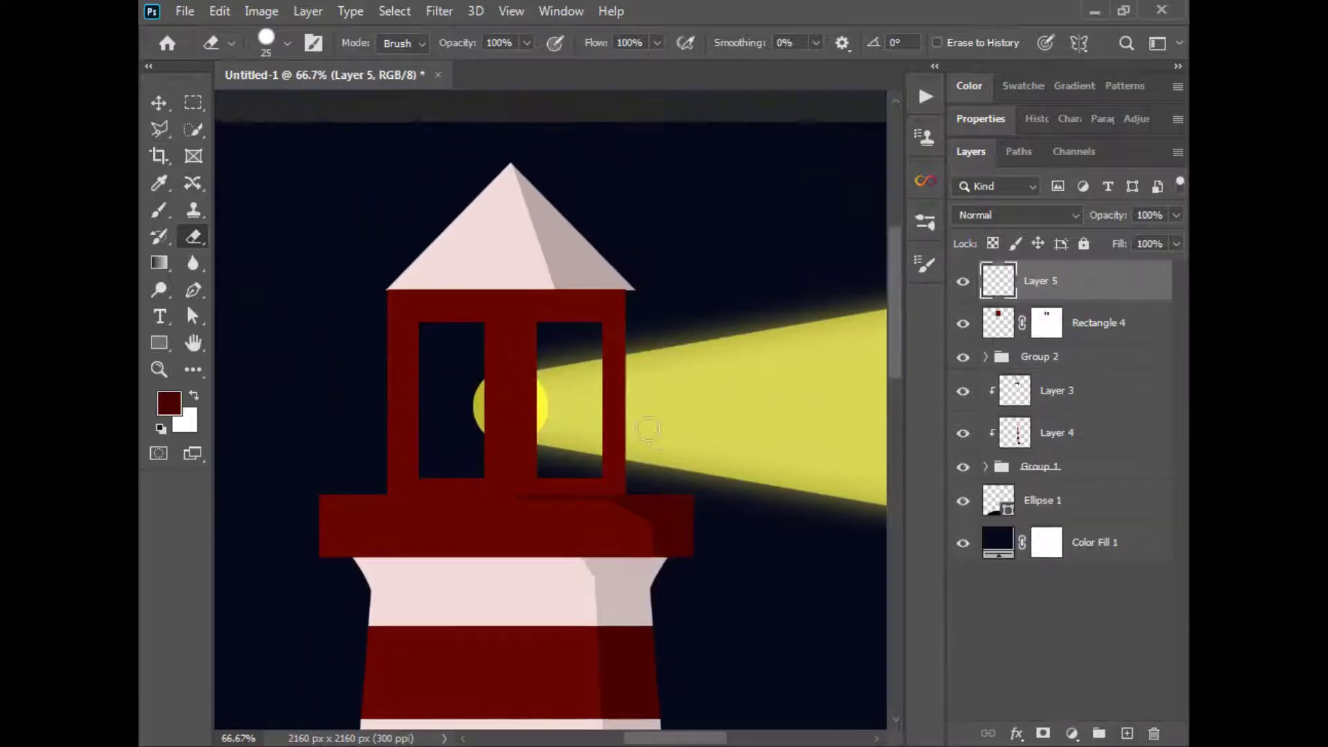
{"action": "left_click", "coordinate": [998, 323], "text": "ctrl"}
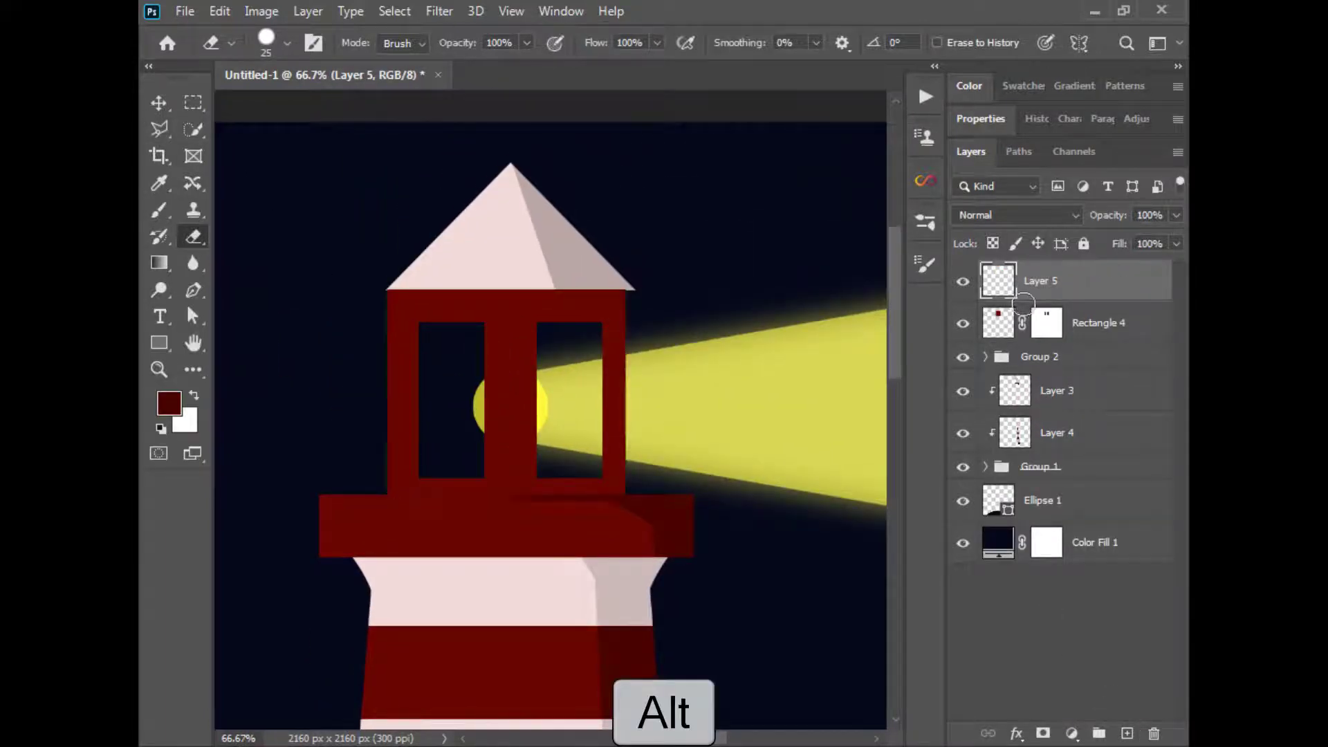
Step: Undo the test dab on the lantern room and set the brush to size 15 with full hardness
{"action": "key", "text": "b"}
{"action": "left_click", "coordinate": [503, 307]}
{"action": "key", "text": "ctrl+z"}
{"action": "key", "text": "ctrl+plus"}
{"action": "left_click", "coordinate": [287, 43]}
{"action": "left_click_drag", "start_coordinate": [276, 154], "coordinate": [404, 154]}
{"action": "left_click", "coordinate": [528, 225]}
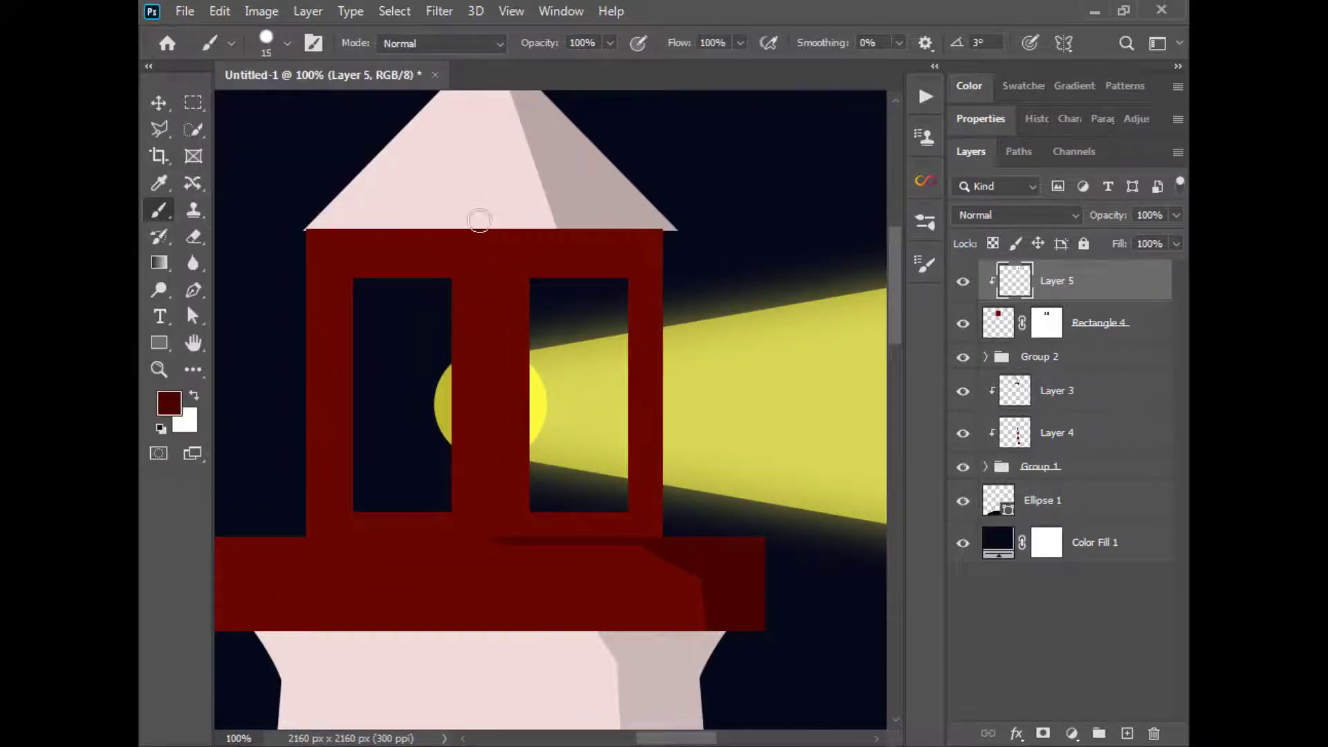
{"action": "key", "text": "ctrl+z"}
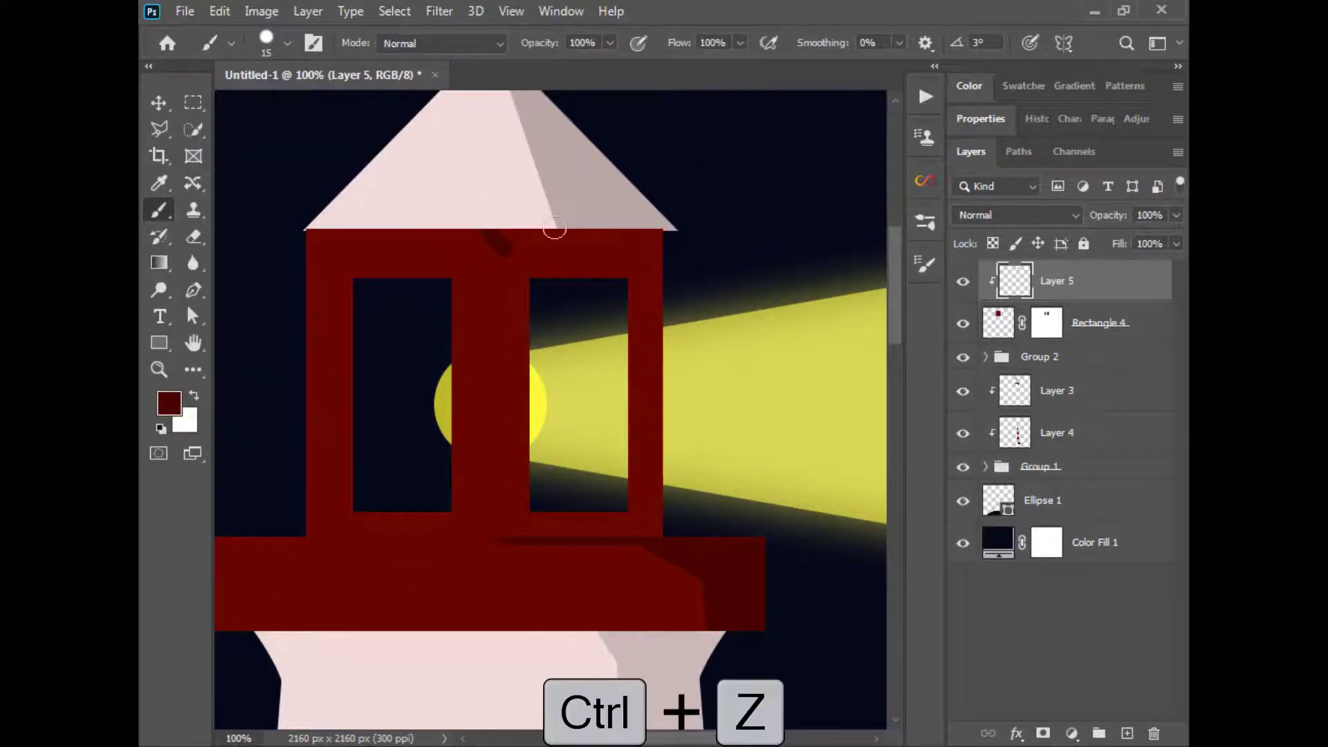
{"action": "key", "text": "ctrl+z"}
Step: Outline a strip beneath the roof and along the lantern room's right and lower edges and paint it dark red
{"action": "left_click", "coordinate": [172, 134]}
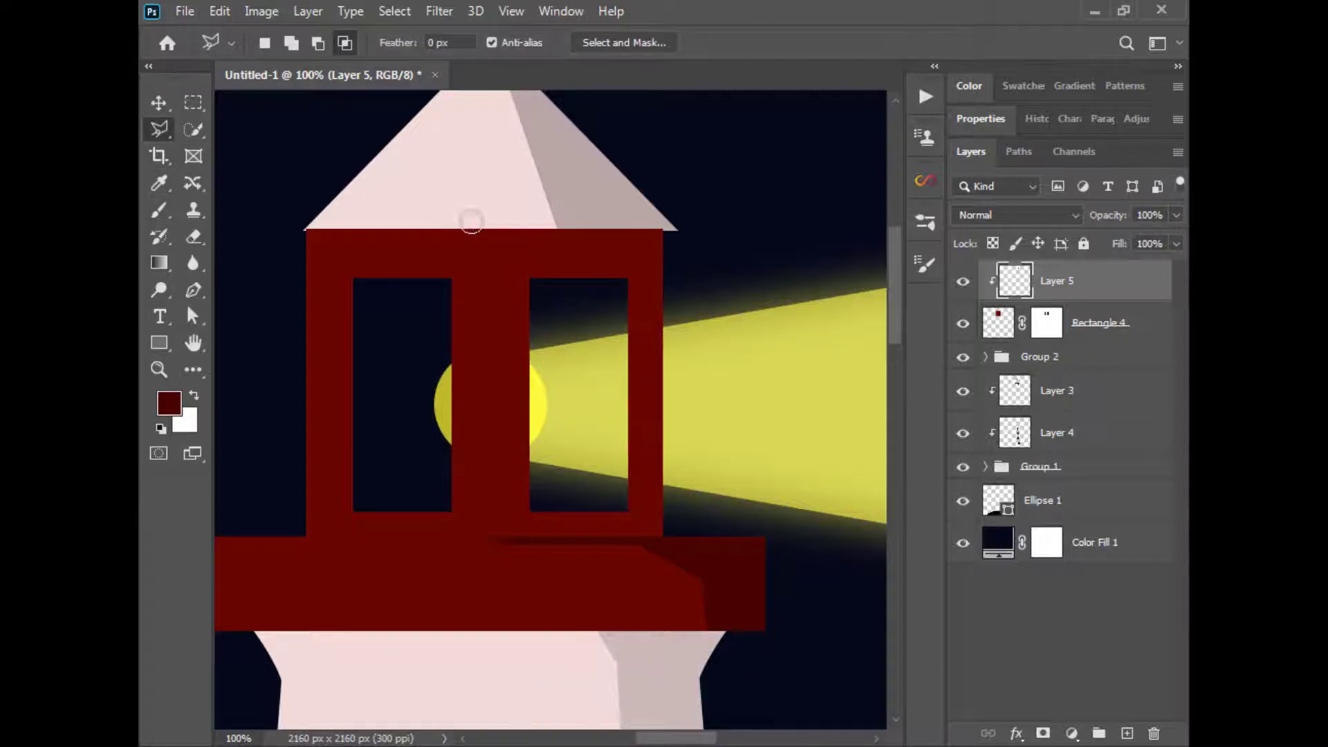
{"action": "left_click", "coordinate": [493, 247]}
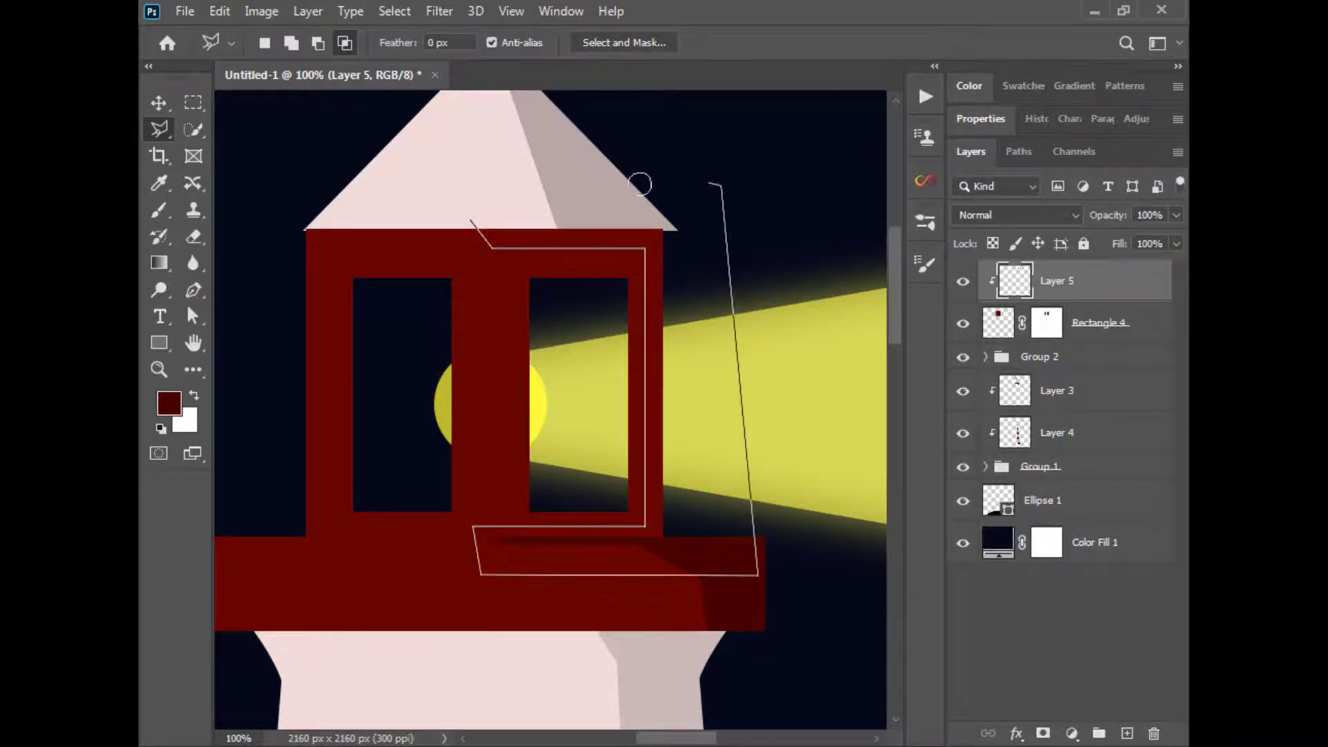
{"action": "double_click", "coordinate": [463, 172]}
{"action": "key", "text": "b"}
{"action": "mouse_move", "coordinate": [542, 259]}
{"action": "left_mouse_down"}
{"action": "mouse_move", "coordinate": [535, 299]}
{"action": "mouse_move", "coordinate": [611, 315]}
{"action": "mouse_move", "coordinate": [656, 473]}
{"action": "mouse_move", "coordinate": [549, 500]}
{"action": "left_mouse_up"}
Step: Set the eraser to 0% hardness and 61 px and soften the left end of the lantern room's lower shadow
{"action": "left_click", "coordinate": [194, 237]}
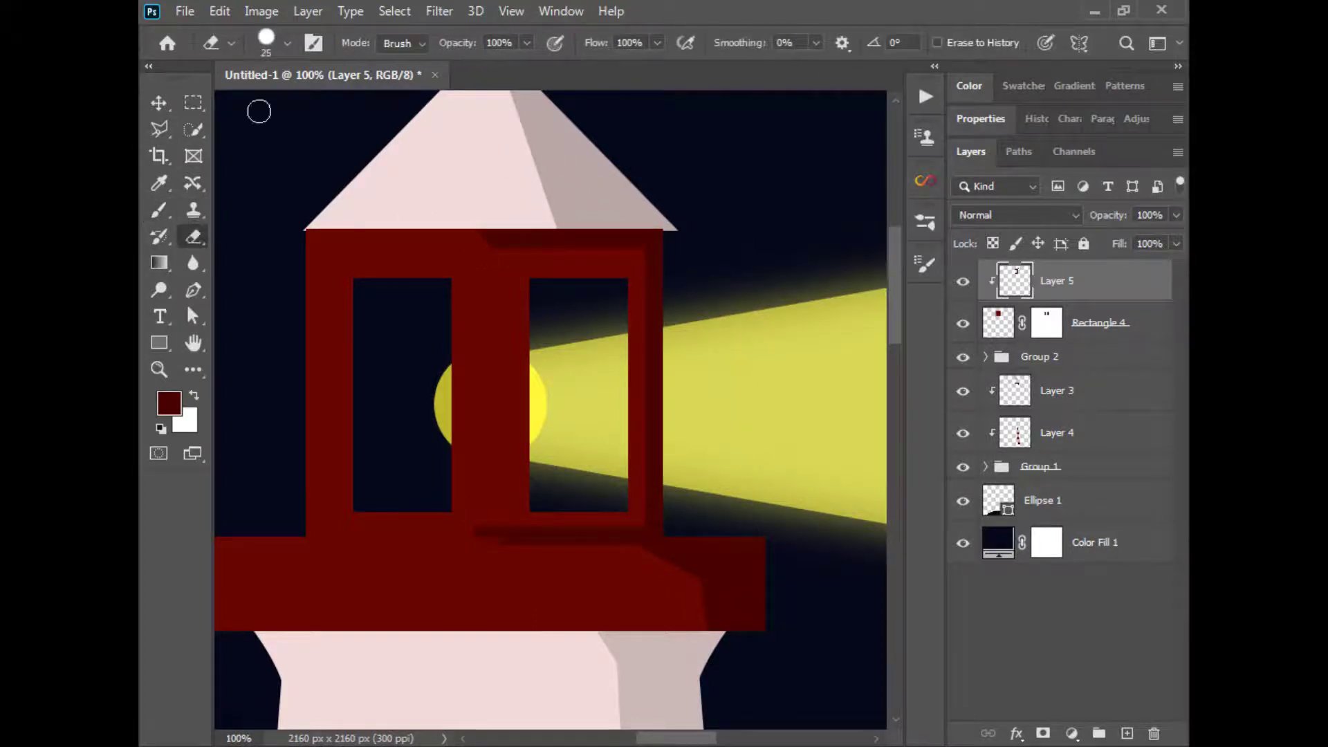
{"action": "left_click", "coordinate": [287, 44]}
{"action": "left_click_drag", "start_coordinate": [378, 153], "coordinate": [252, 168]}
{"action": "left_click", "coordinate": [466, 323]}
{"action": "left_click", "coordinate": [287, 46]}
{"action": "left_click_drag", "start_coordinate": [269, 111], "coordinate": [297, 115]}
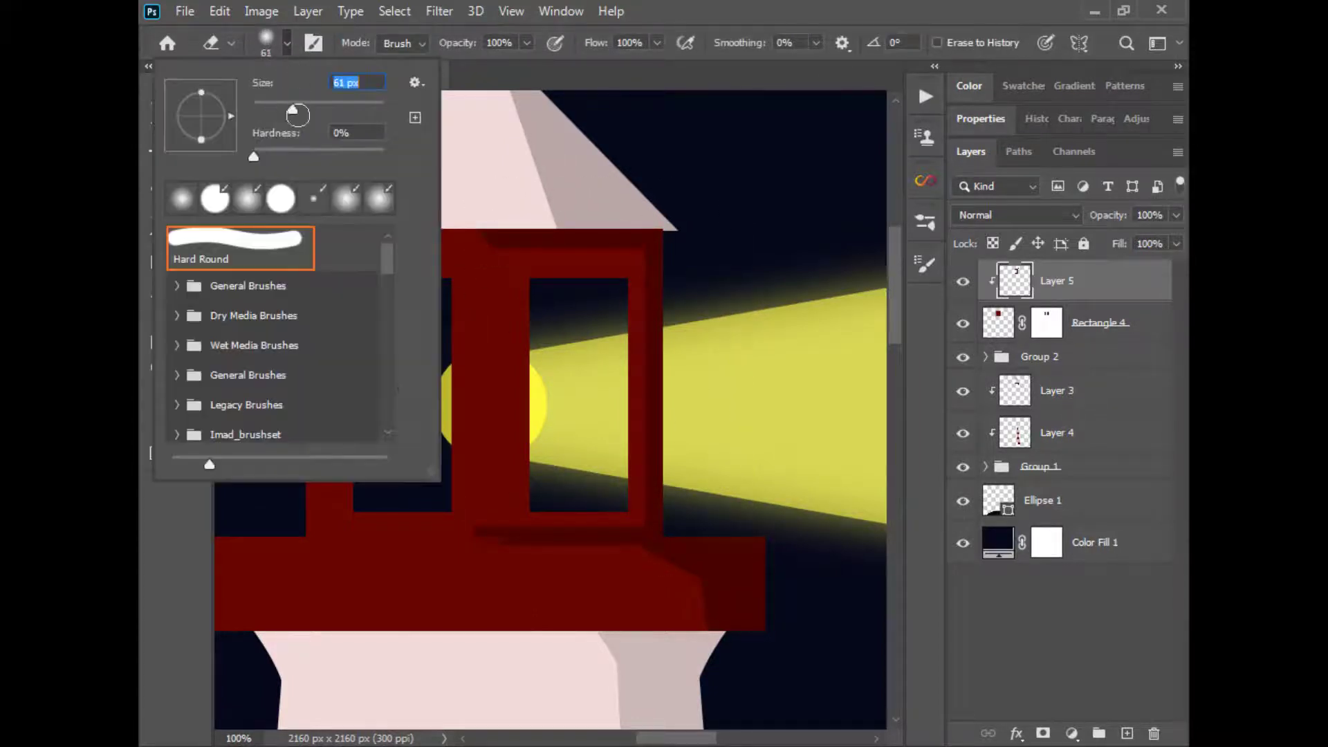
{"action": "left_click", "coordinate": [398, 546]}
{"action": "key", "text": "ctrl+plus"}
{"action": "key", "text": "ctrl+plus"}
{"action": "left_click_drag", "start_coordinate": [465, 572], "coordinate": [523, 240]}
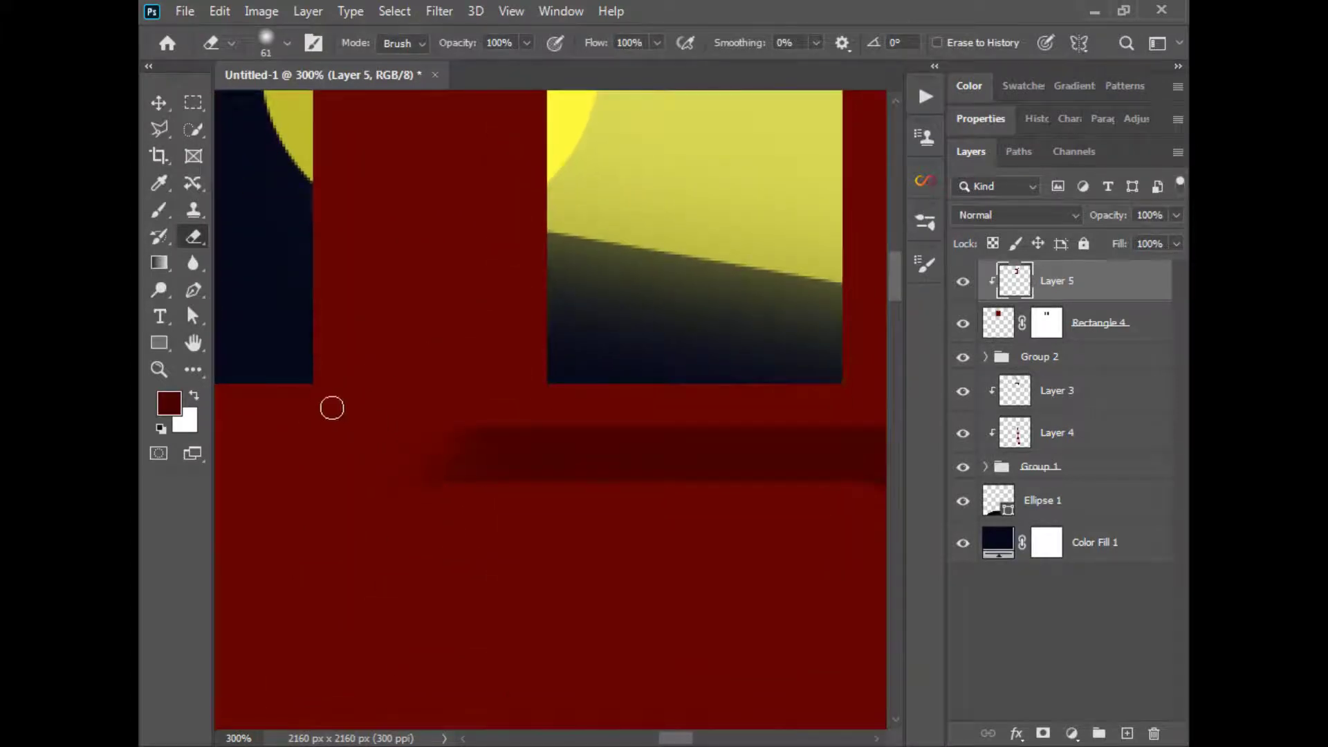
Step: Examine the lantern room's shading in overview and close up, and compare with Rectangle 4 hidden and shown
{"action": "key", "text": "ctrl+minus"}
{"action": "key", "text": "ctrl+minus"}
{"action": "key", "text": "ctrl+minus"}
{"action": "key", "text": "ctrl+minus"}
{"action": "key", "text": "ctrl+minus"}
{"action": "key", "text": "ctrl+minus"}
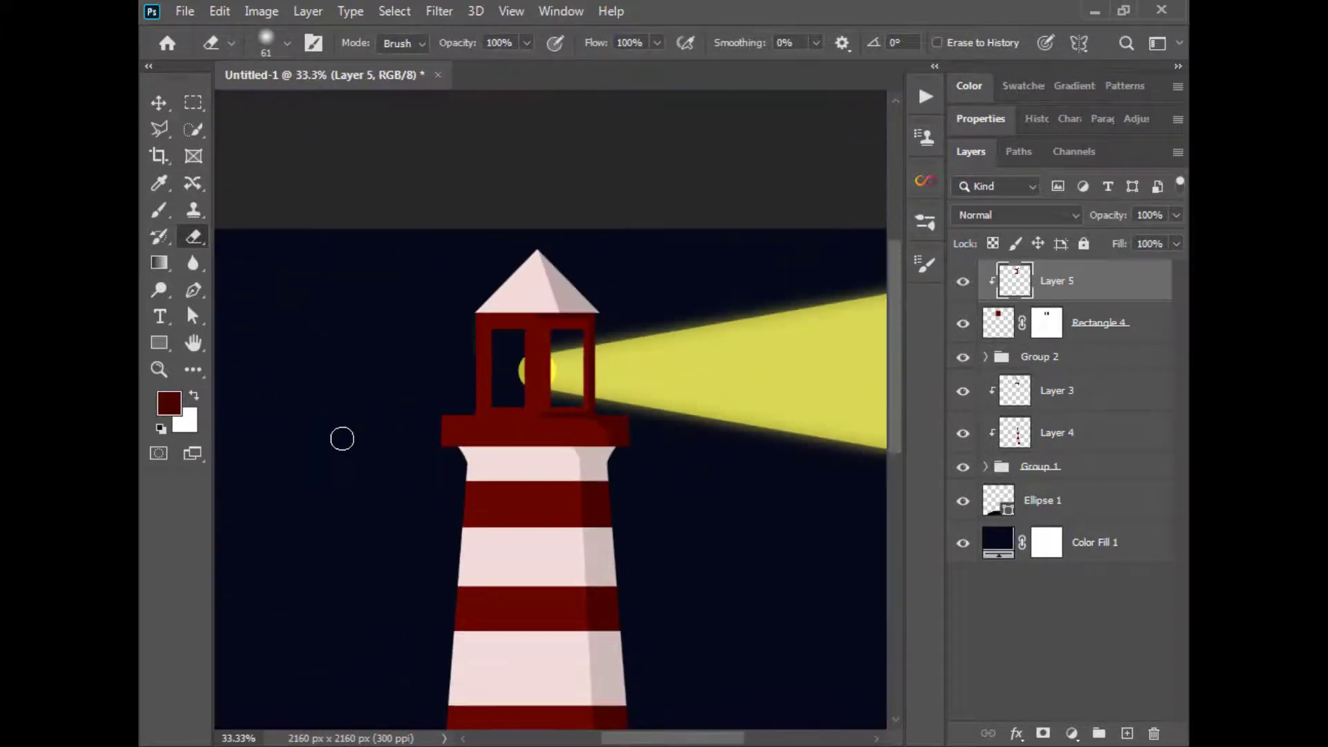
{"action": "key", "text": "ctrl+plus"}
{"action": "key", "text": "ctrl+plus"}
{"action": "key", "text": "ctrl+plus"}
{"action": "left_click_drag", "start_coordinate": [599, 128], "coordinate": [537, 607]}
{"action": "key", "text": "ctrl+plus"}
{"action": "key", "text": "ctrl+minus"}
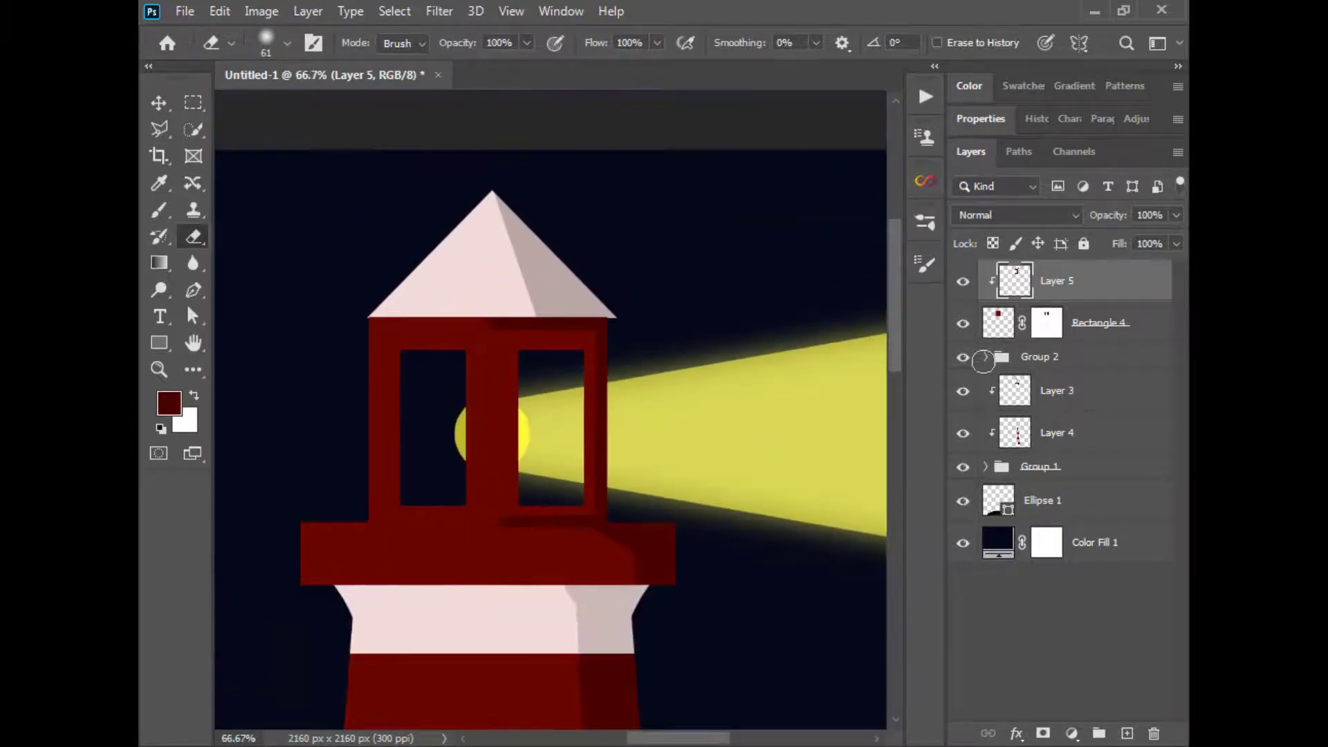
{"action": "left_click", "coordinate": [967, 323]}
{"action": "left_click", "coordinate": [967, 323]}
Step: Add another new layer clipped to Rectangle 4 and sample the light beam's yellow as the brush colour
{"action": "left_click", "coordinate": [1127, 734]}
{"action": "key", "text": "ctrl+0"}
{"action": "left_click", "coordinate": [1042, 300], "text": "alt"}
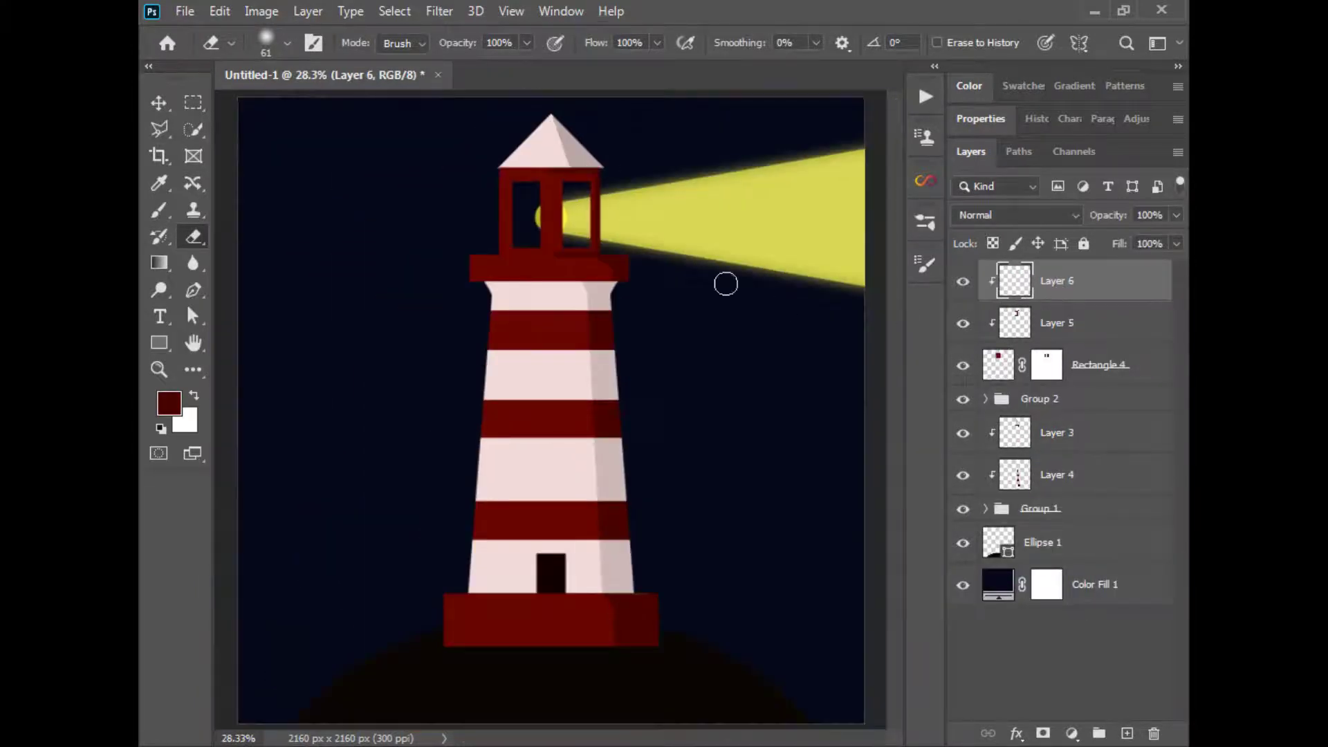
{"action": "key", "text": "ctrl+plus"}
{"action": "key", "text": "ctrl+plus"}
{"action": "key", "text": "ctrl+plus"}
{"action": "left_click_drag", "start_coordinate": [654, 190], "coordinate": [552, 676]}
{"action": "left_click", "coordinate": [159, 184]}
{"action": "left_click", "coordinate": [691, 418]}
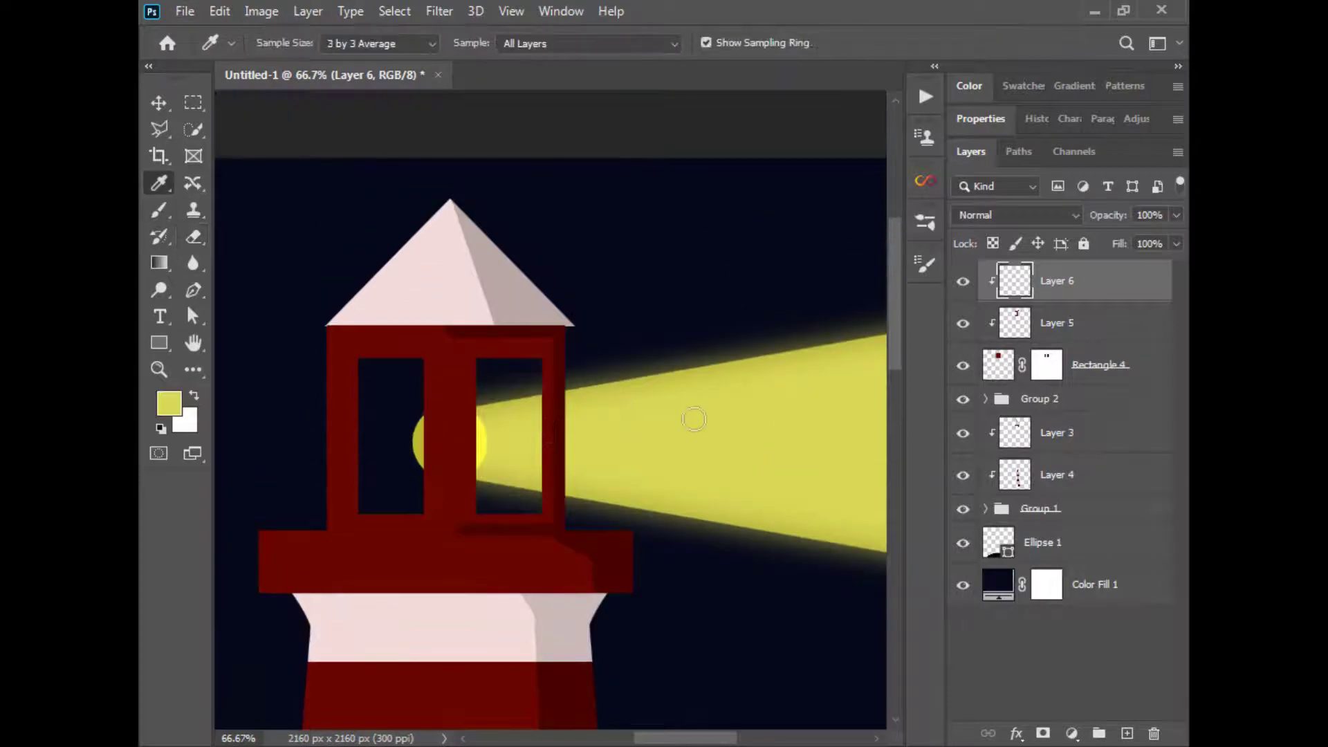
Step: Paint a straight vertical yellow strip on the right window's inner frame edge and set Layer 6's opacity to 49%
{"action": "key", "text": "b"}
{"action": "key", "text": "ctrl+plus"}
{"action": "key", "text": "ctrl+plus"}
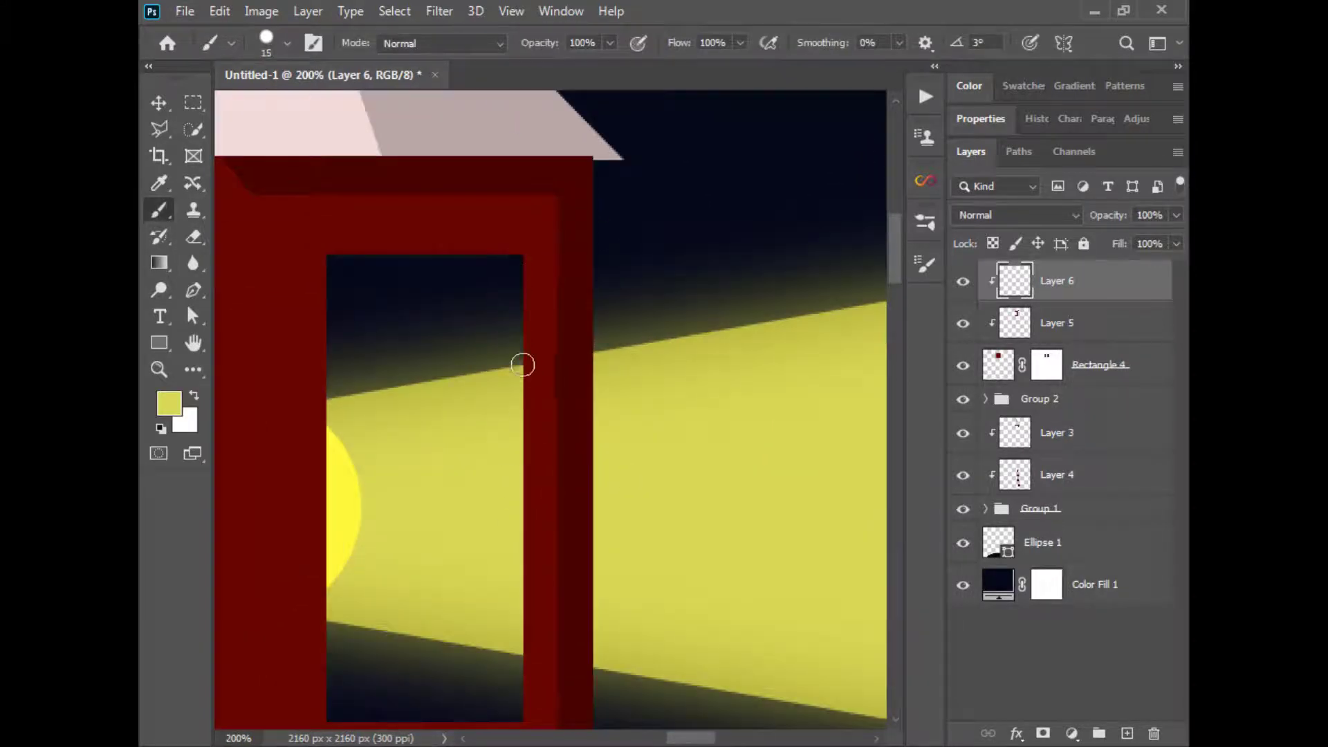
{"action": "left_click", "coordinate": [522, 364]}
{"action": "scroll", "coordinate": [526, 443], "scroll_direction": "down", "scroll_amount": 3}
{"action": "left_click", "coordinate": [531, 515], "text": "shift"}
{"action": "left_click_drag", "start_coordinate": [1143, 237], "coordinate": [1125, 237]}
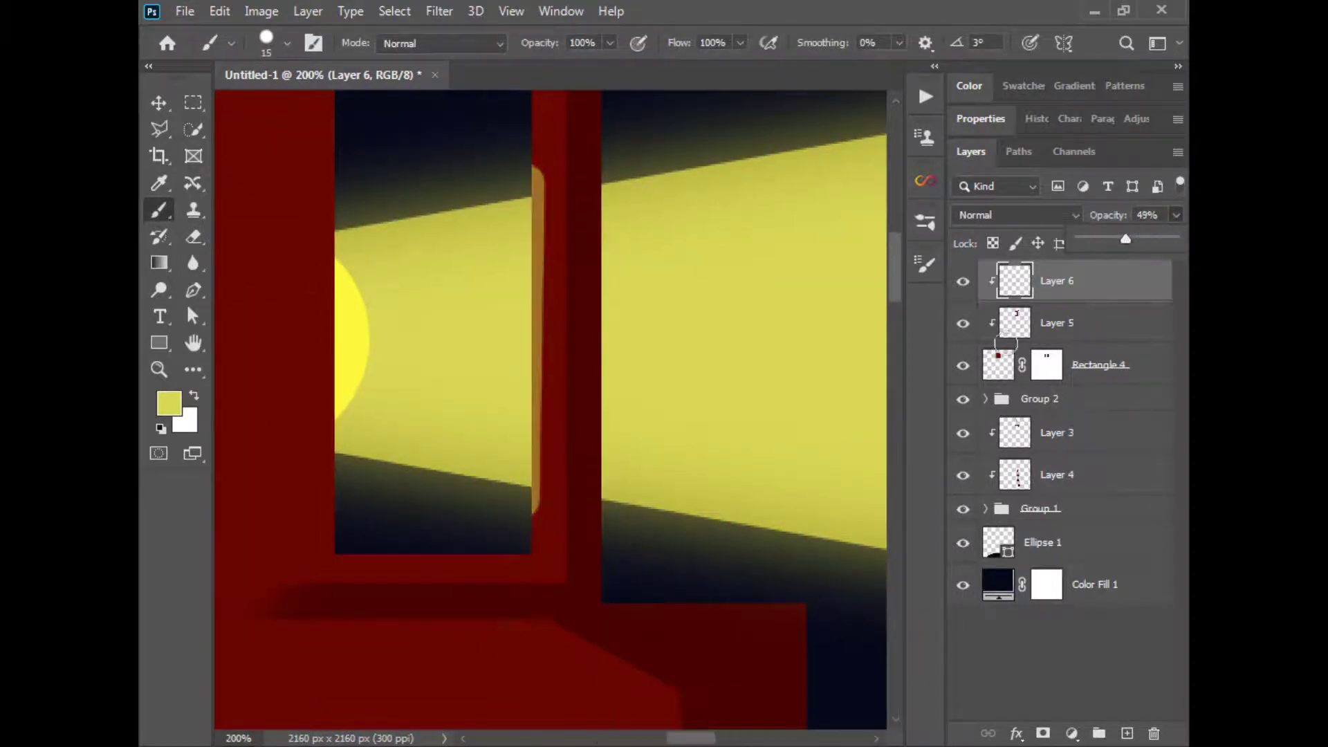
Step: Apply a Gaussian Blur to the yellow strip on Layer 6
{"action": "key", "text": "ctrl+minus"}
{"action": "key", "text": "ctrl+minus"}
{"action": "left_click", "coordinate": [439, 11]}
{"action": "mouse_move", "coordinate": [459, 242]}
{"action": "left_click", "coordinate": [726, 318]}
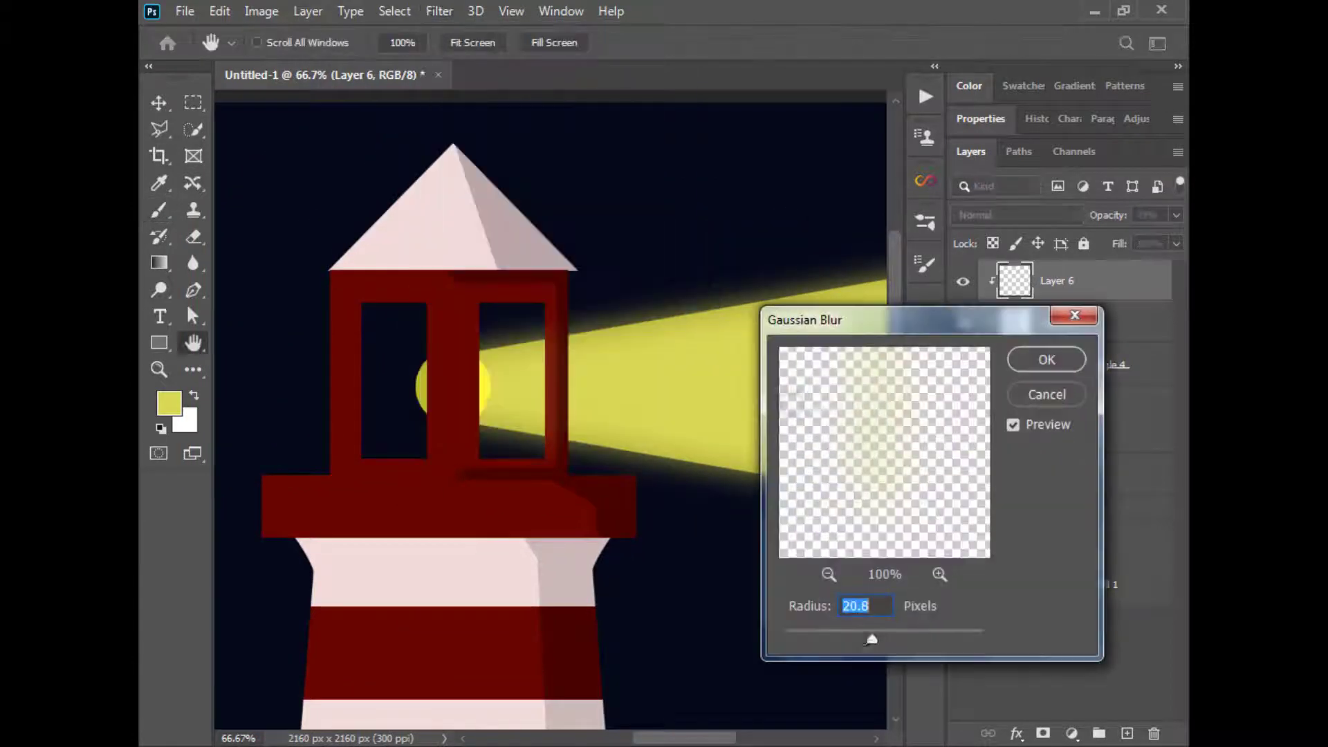
{"action": "left_click", "coordinate": [1051, 361]}
Step: Trim the outer side of the yellow glow on the window frame with the soft 61 px eraser
{"action": "key", "text": "ctrl+plus"}
{"action": "key", "text": "ctrl+plus"}
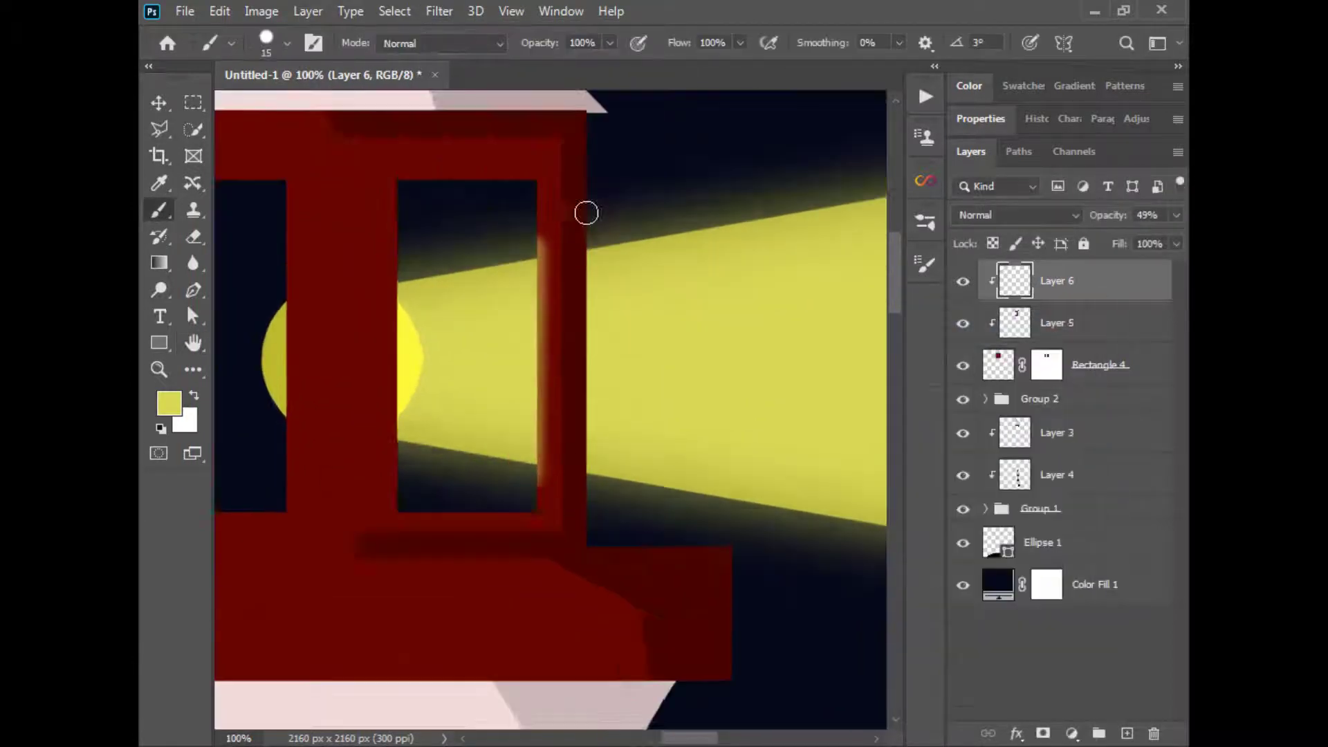
{"action": "left_click", "coordinate": [193, 238]}
{"action": "left_click", "coordinate": [608, 171]}
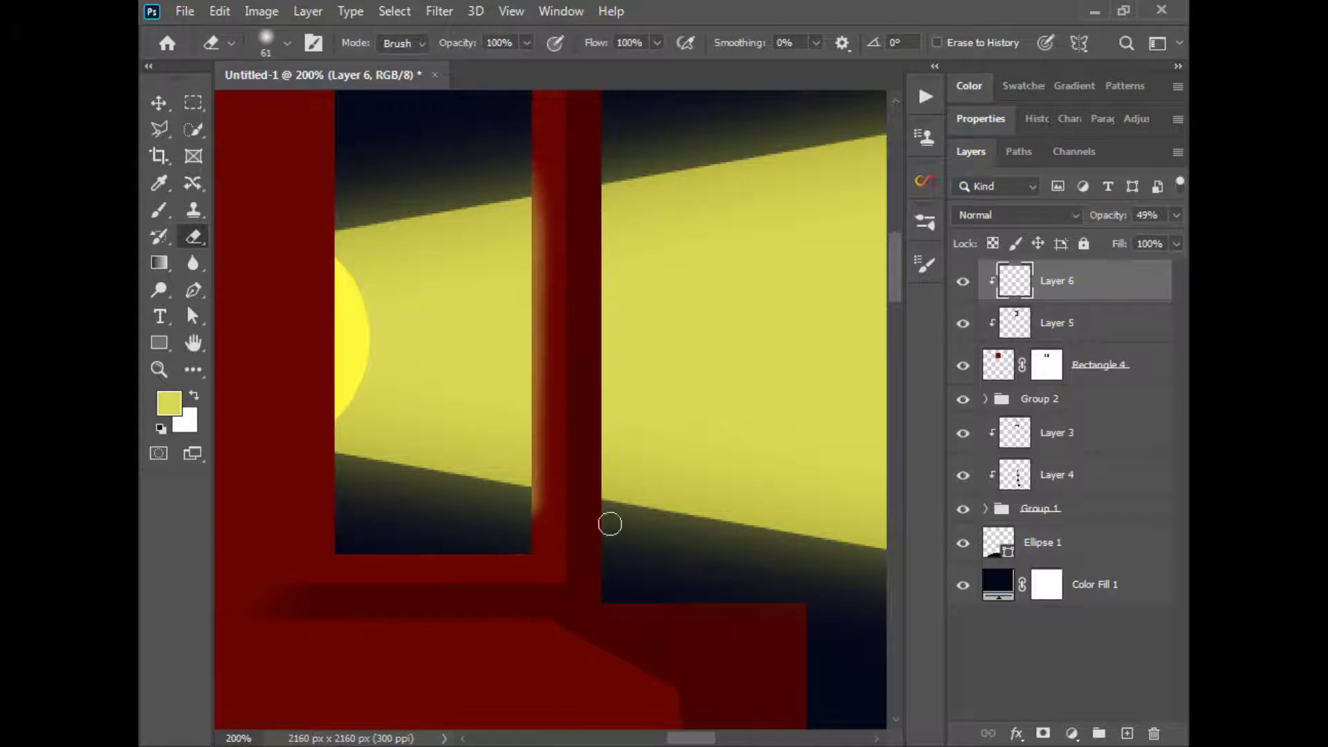
{"action": "key", "text": "ctrl+minus"}
{"action": "key", "text": "ctrl+minus"}
{"action": "key", "text": "ctrl+minus"}
{"action": "key", "text": "ctrl+minus"}
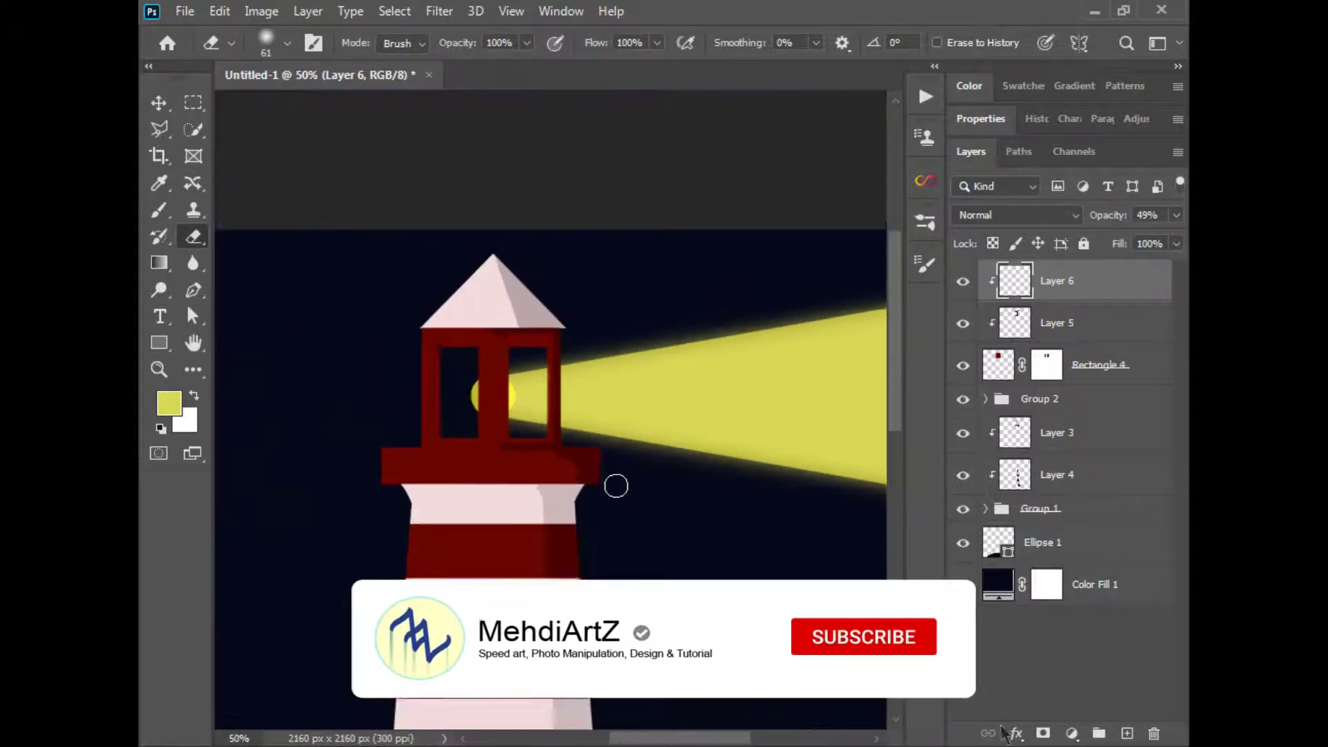
Step: On Layer 2, clipped to Ellipse 2 in Group 2, shade the lamp's left edge with a darker olive-yellow brush
{"action": "key", "text": "ctrl+plus"}
{"action": "key", "text": "ctrl+plus"}
{"action": "key", "text": "ctrl+plus"}
{"action": "left_click_drag", "start_coordinate": [491, 453], "coordinate": [571, 488]}
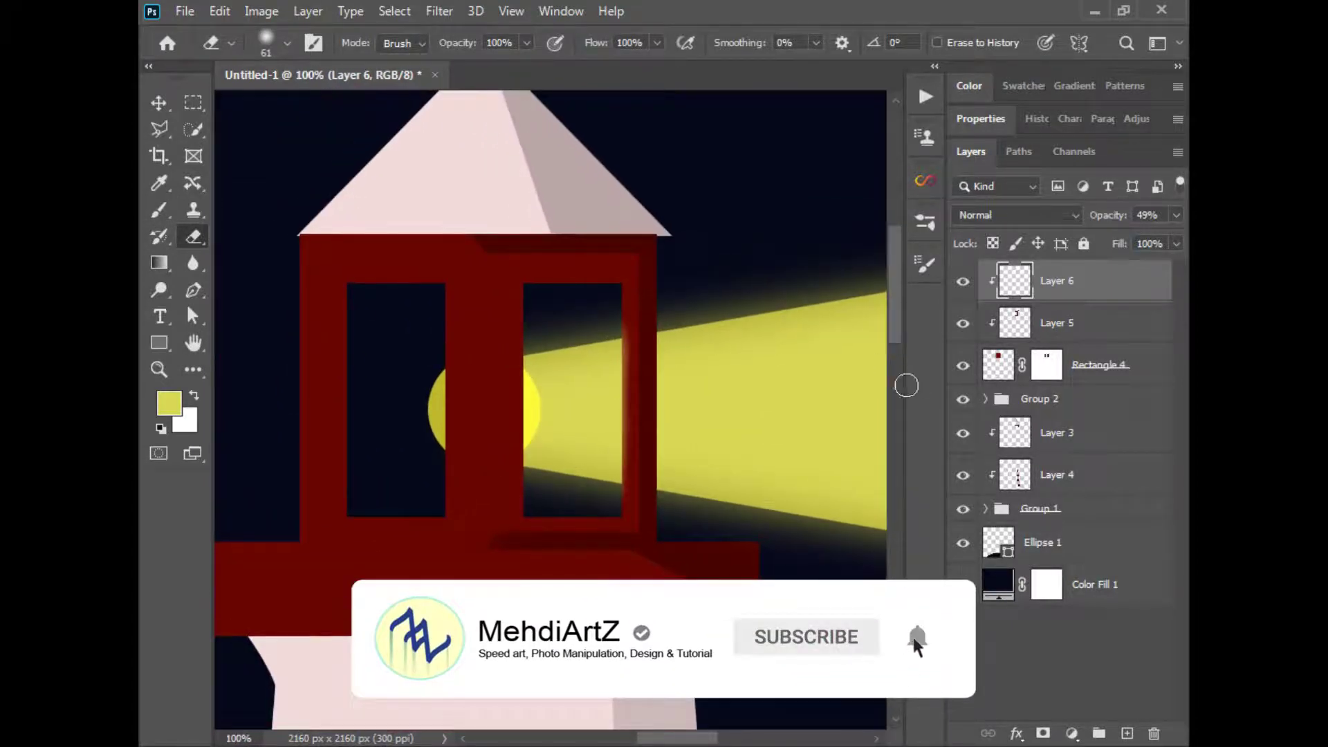
{"action": "left_click", "coordinate": [985, 399]}
{"action": "left_click", "coordinate": [982, 432]}
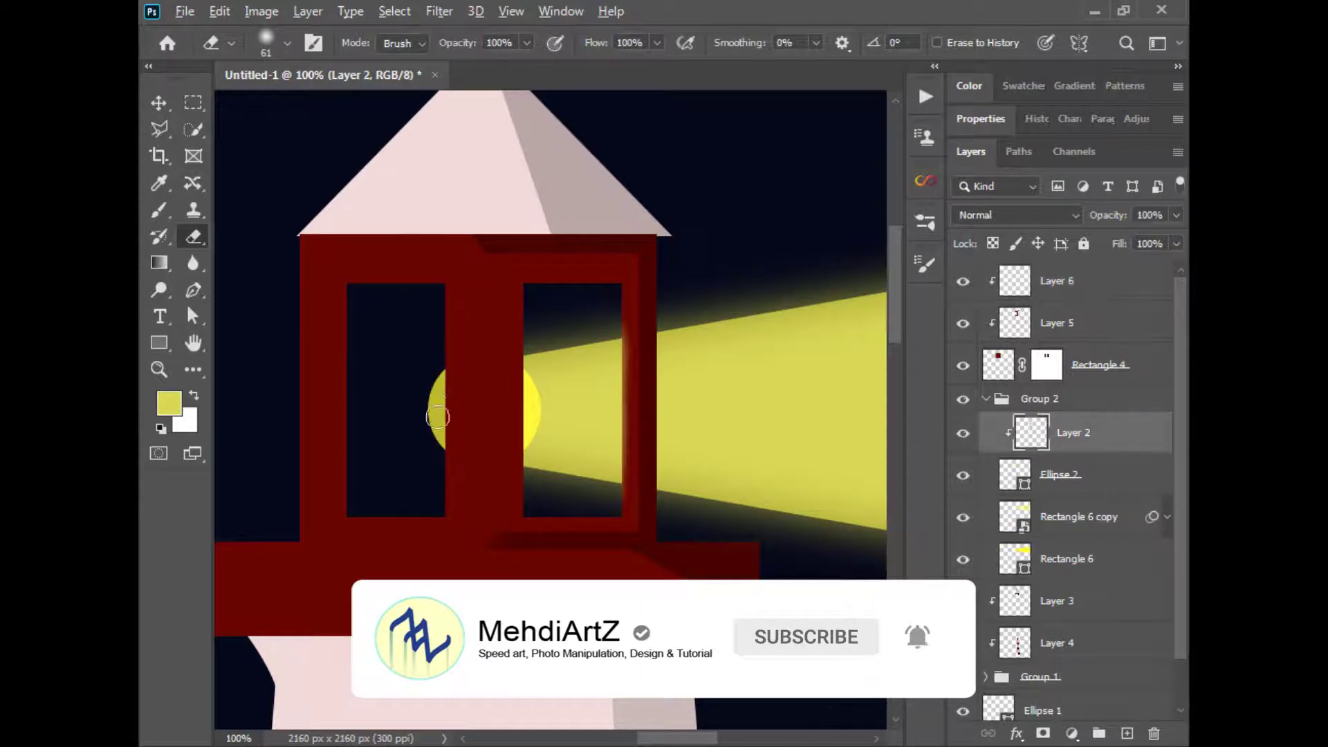
{"action": "left_click", "coordinate": [169, 403]}
{"action": "left_click", "coordinate": [687, 305]}
{"action": "left_click_drag", "start_coordinate": [931, 284], "coordinate": [932, 346]}
{"action": "left_click", "coordinate": [1112, 236]}
{"action": "left_click", "coordinate": [159, 210]}
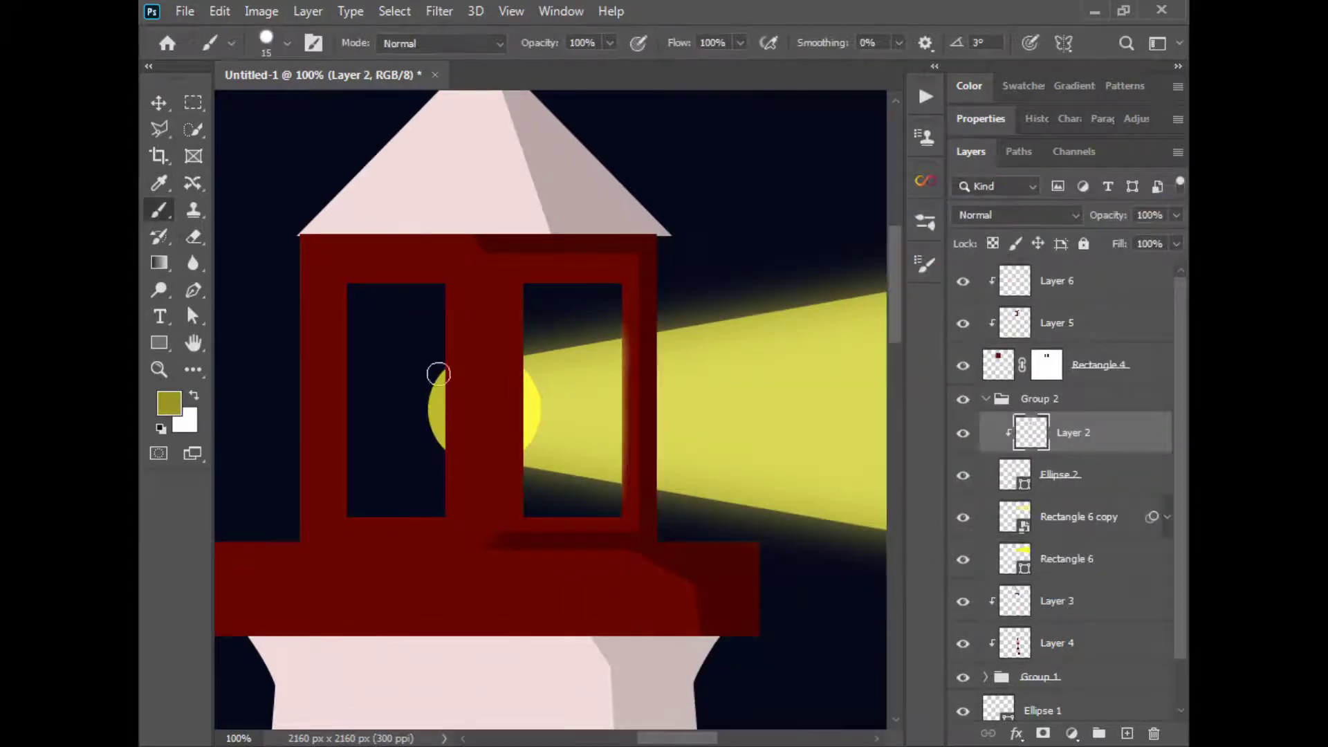
{"action": "scroll", "coordinate": [431, 429], "scroll_direction": "down", "scroll_amount": 4}
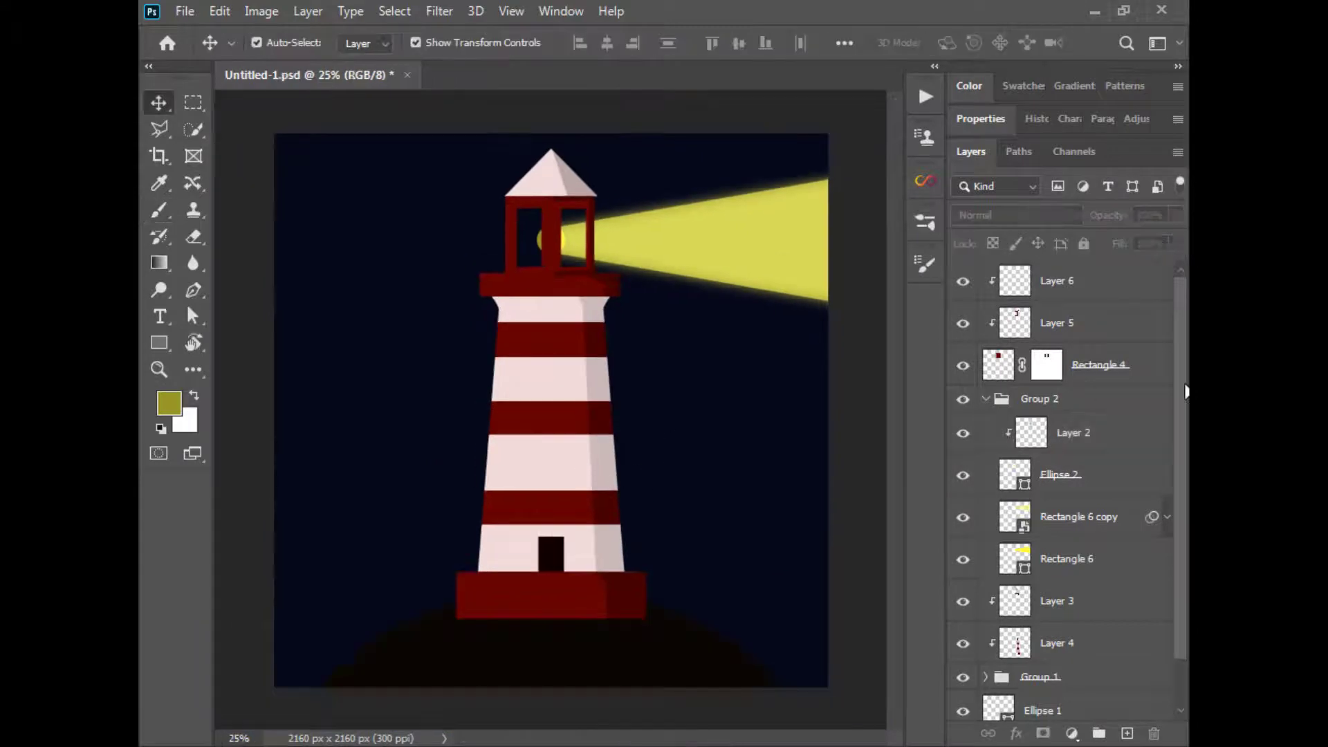
Step: Above Color Fill 1, draw a rectangle about 2184 by 716 px across the canvas's lower part, filled with a brighter navy sampled from the sky
{"action": "scroll", "coordinate": [1084, 565], "scroll_direction": "down", "scroll_amount": 2}
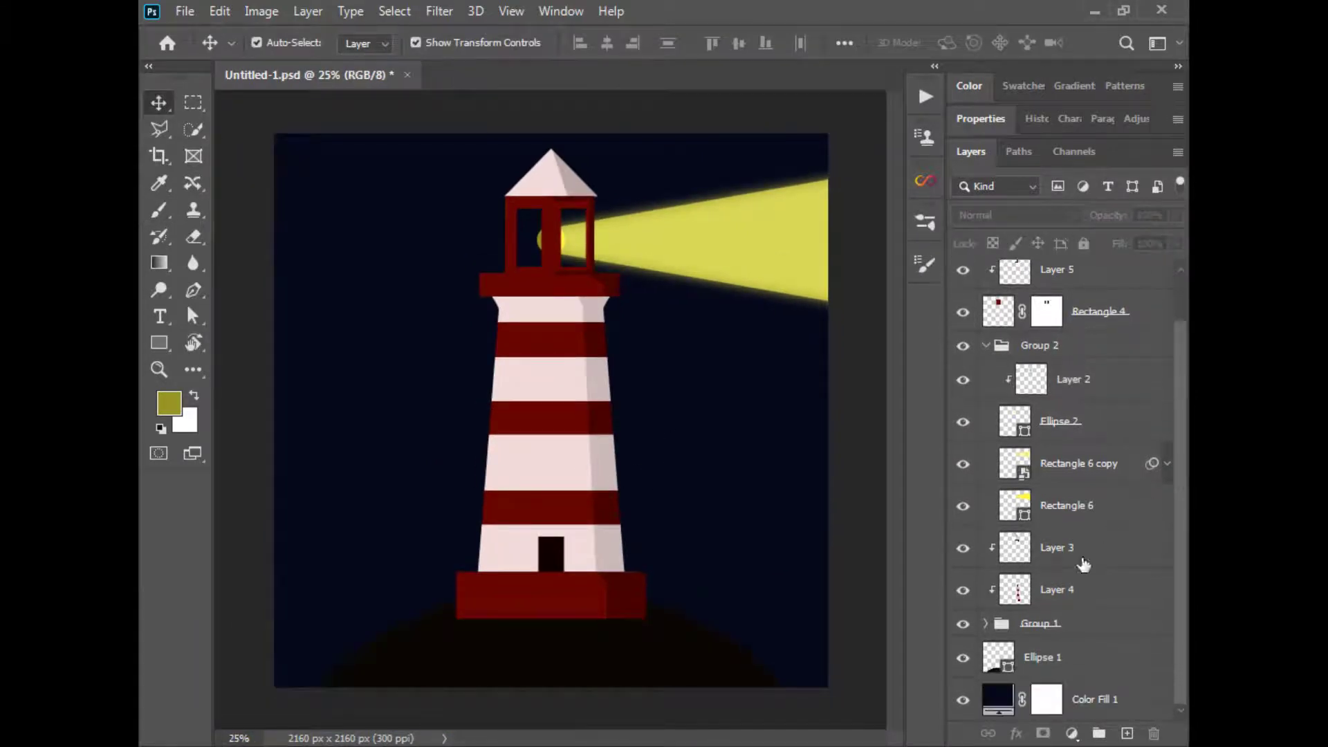
{"action": "left_click", "coordinate": [1089, 699]}
{"action": "left_click", "coordinate": [159, 343]}
{"action": "left_click", "coordinate": [169, 404]}
{"action": "left_click", "coordinate": [461, 364]}
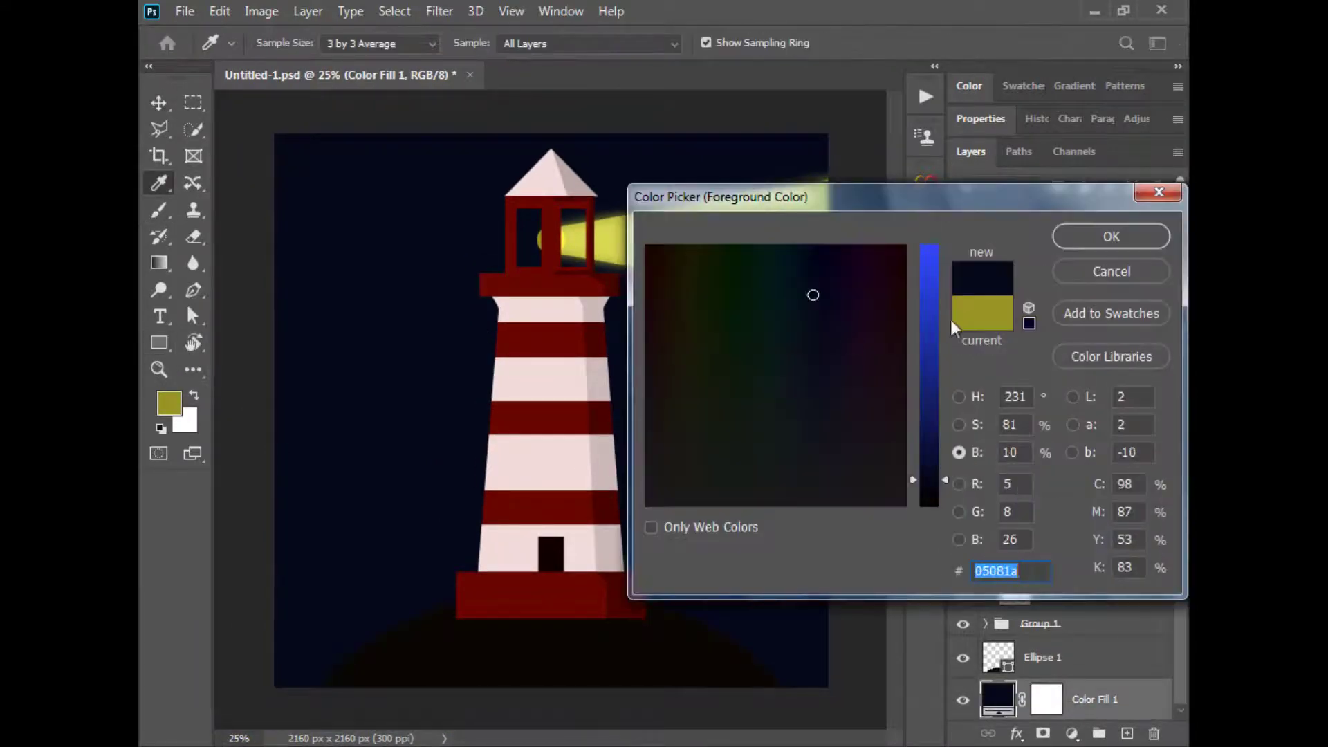
{"action": "left_click_drag", "start_coordinate": [929, 478], "coordinate": [929, 425]}
{"action": "left_click", "coordinate": [1100, 242]}
{"action": "left_click_drag", "start_coordinate": [275, 510], "coordinate": [835, 695]}
Step: Centre the navy rectangle horizontally on the canvas
{"action": "left_click", "coordinate": [812, 44]}
{"action": "left_click", "coordinate": [861, 230]}
{"action": "left_click", "coordinate": [858, 260]}
{"action": "left_click", "coordinate": [751, 98]}
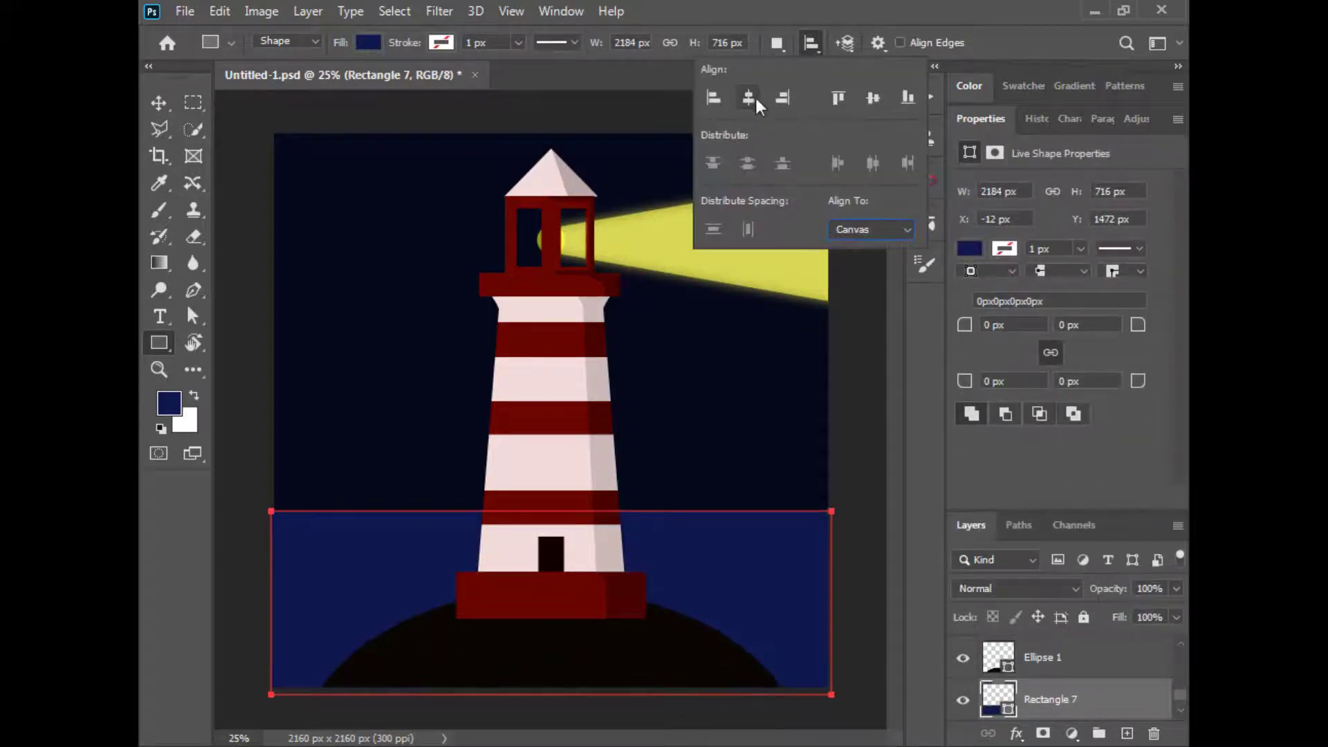
Step: Convert Rectangle 7 to a smart object and apply a one-generator sine Wave filter: wavelength 1–310, amplitude 28–94, scale 79% by 51%
{"action": "left_click", "coordinate": [159, 103]}
{"action": "left_click", "coordinate": [242, 401]}
{"action": "left_click", "coordinate": [311, 564]}
{"action": "left_click", "coordinate": [439, 11]}
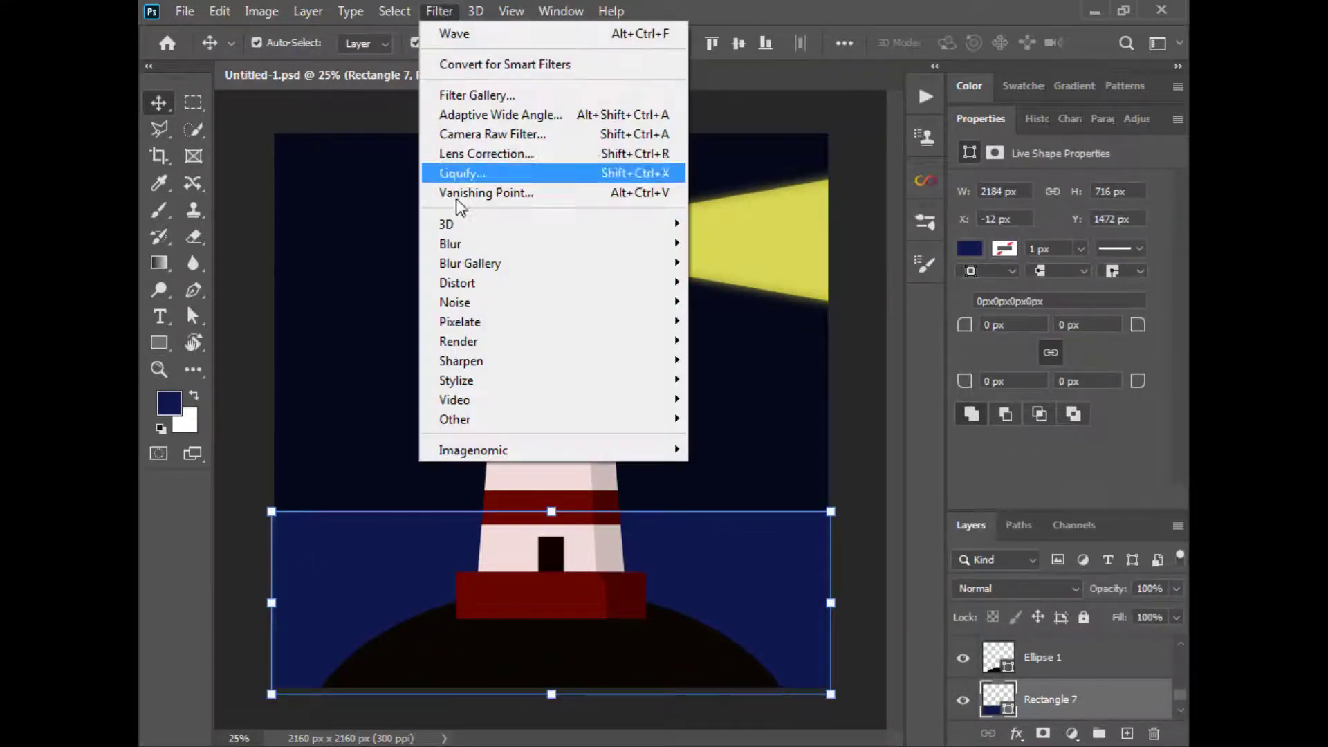
{"action": "mouse_move", "coordinate": [622, 280]}
{"action": "left_click", "coordinate": [724, 418]}
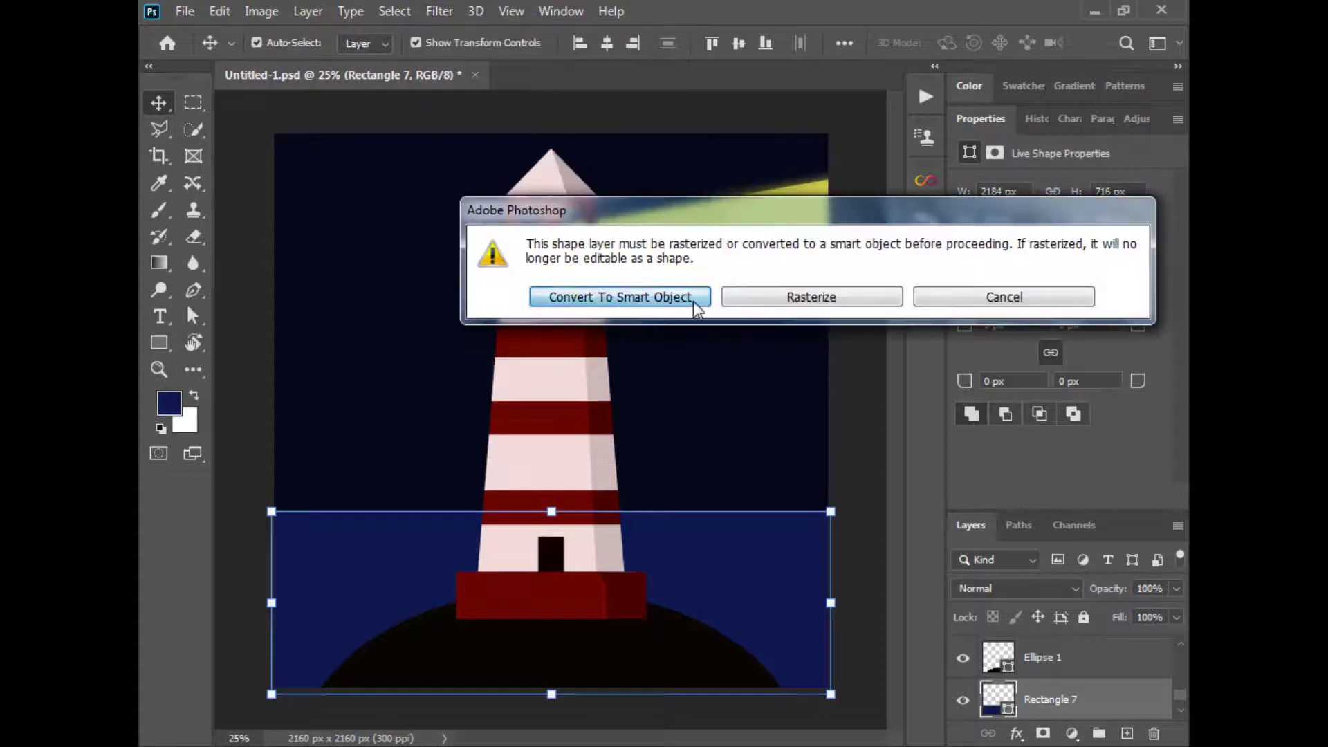
{"action": "left_click", "coordinate": [697, 301]}
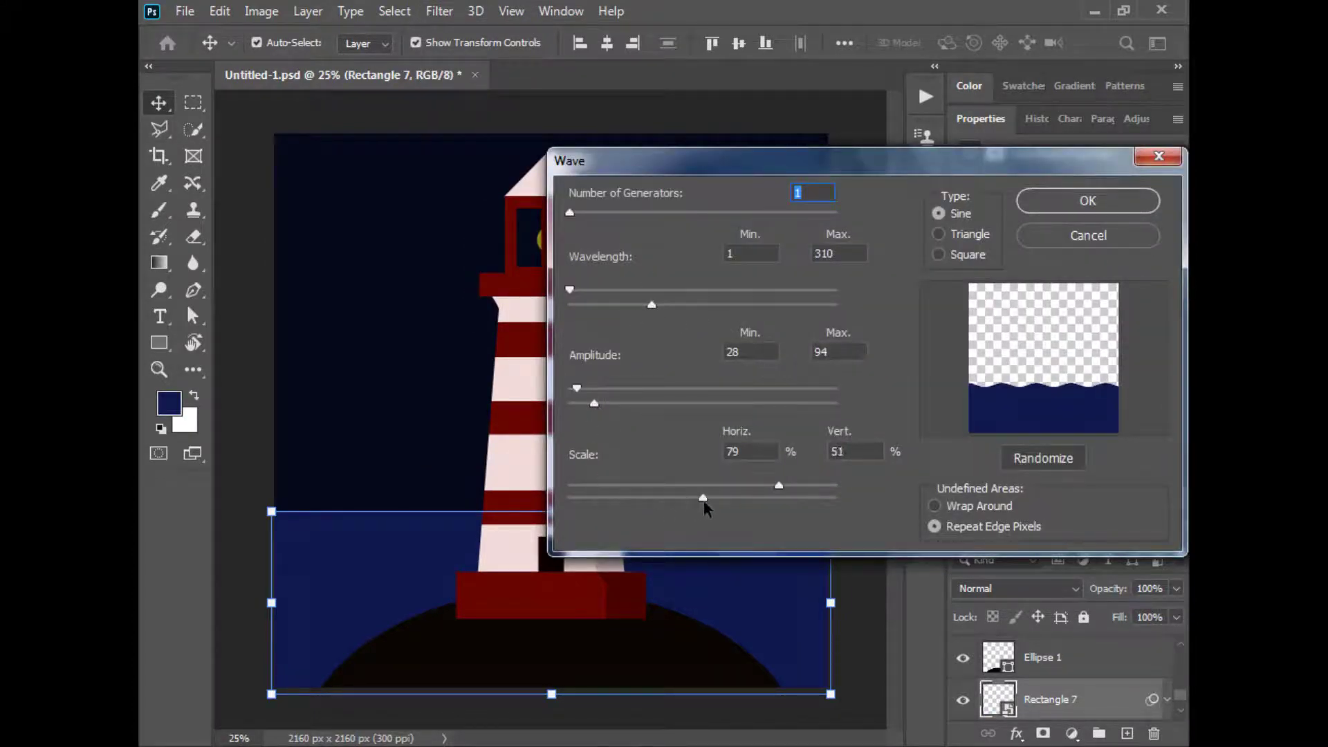
{"action": "left_click", "coordinate": [1062, 200]}
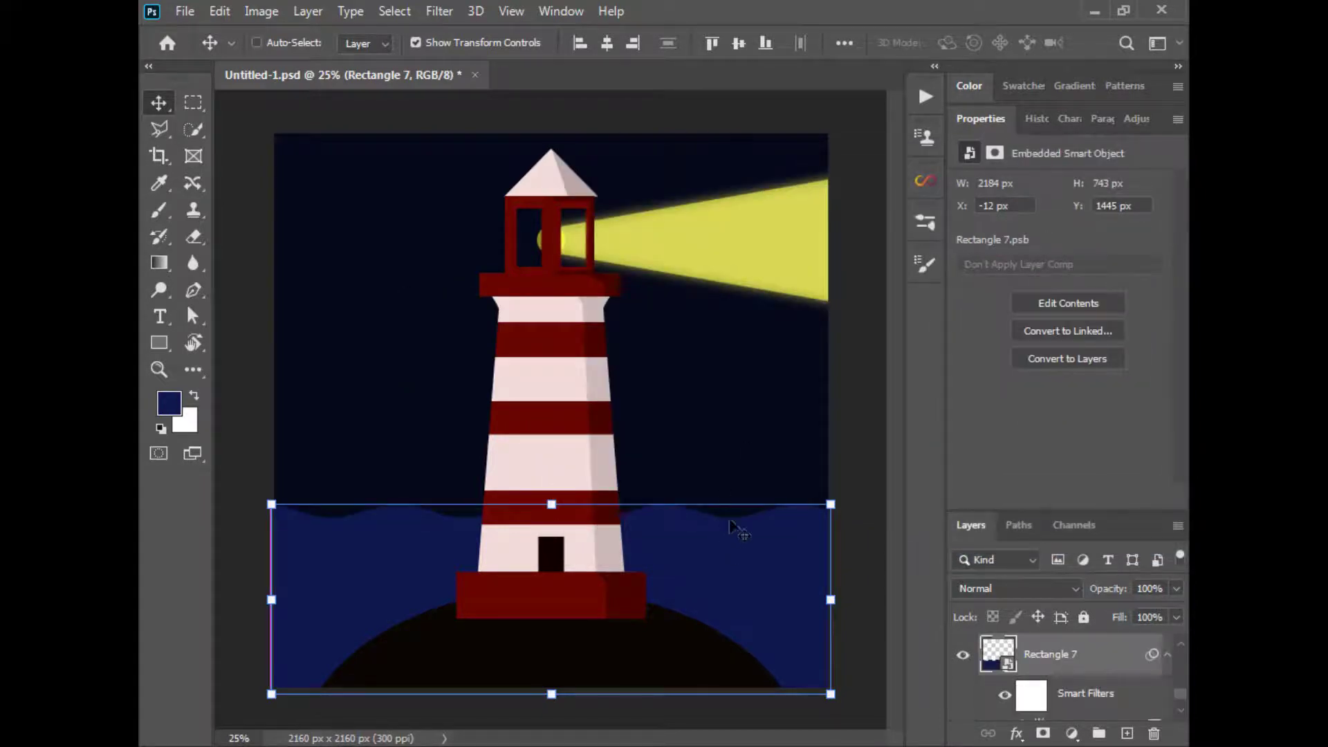
Step: Duplicate the wave layer slightly higher, recolour its smart object's rectangle a brighter blue, and save the contents
{"action": "left_click_drag", "start_coordinate": [732, 584], "coordinate": [733, 556]}
{"action": "left_click", "coordinate": [988, 128]}
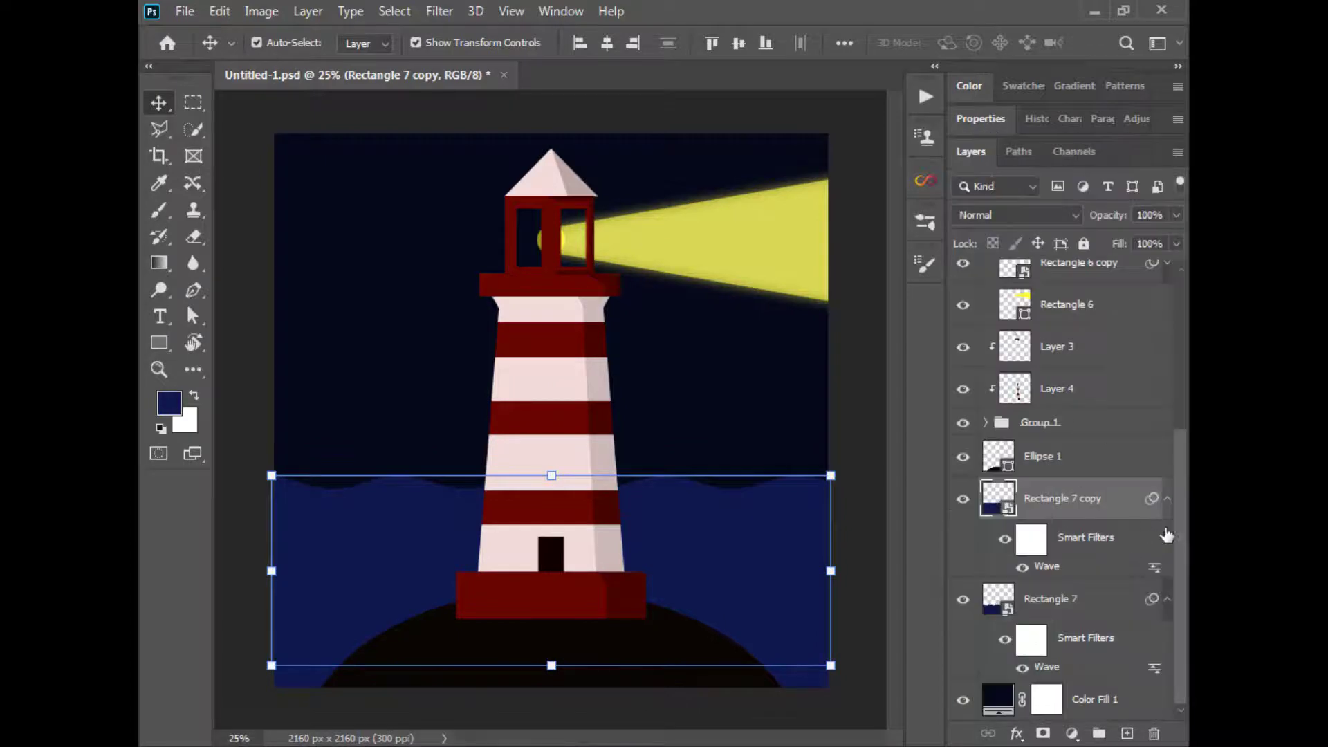
{"action": "double_click", "coordinate": [1001, 510]}
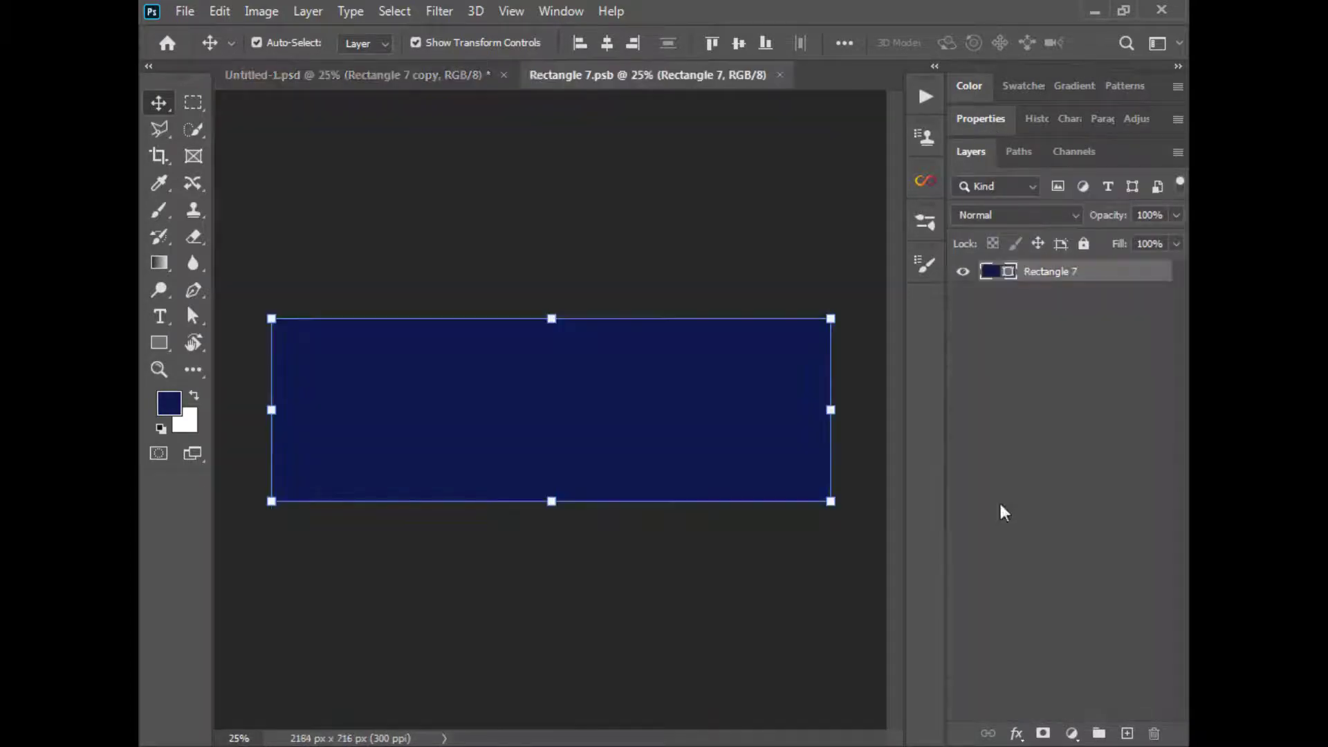
{"action": "double_click", "coordinate": [994, 274]}
{"action": "left_click", "coordinate": [931, 376]}
{"action": "left_click", "coordinate": [1080, 240]}
{"action": "left_click", "coordinate": [787, 76]}
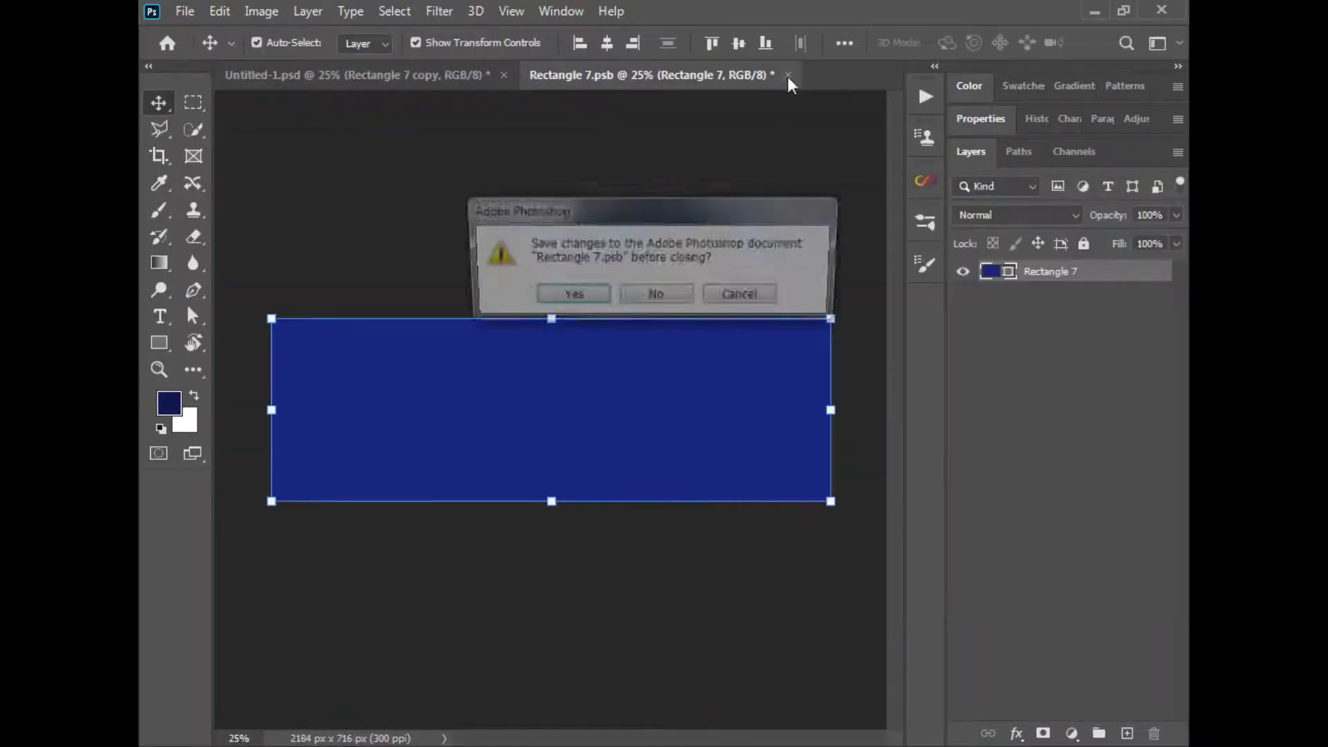
{"action": "left_click", "coordinate": [604, 294]}
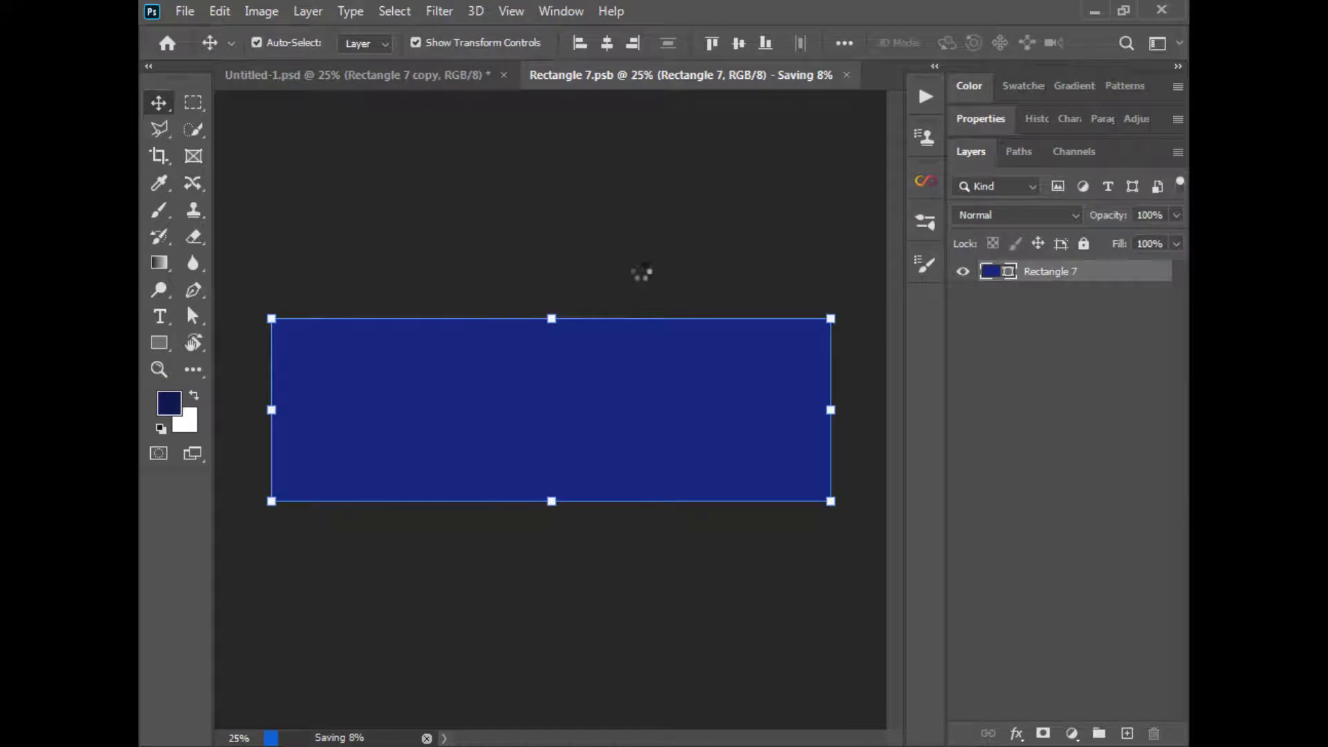
Step: Collapse the smart filter lists under Rectangle 7 and Rectangle 7 copy
{"action": "scroll", "coordinate": [1173, 539], "scroll_direction": "down", "scroll_amount": 3}
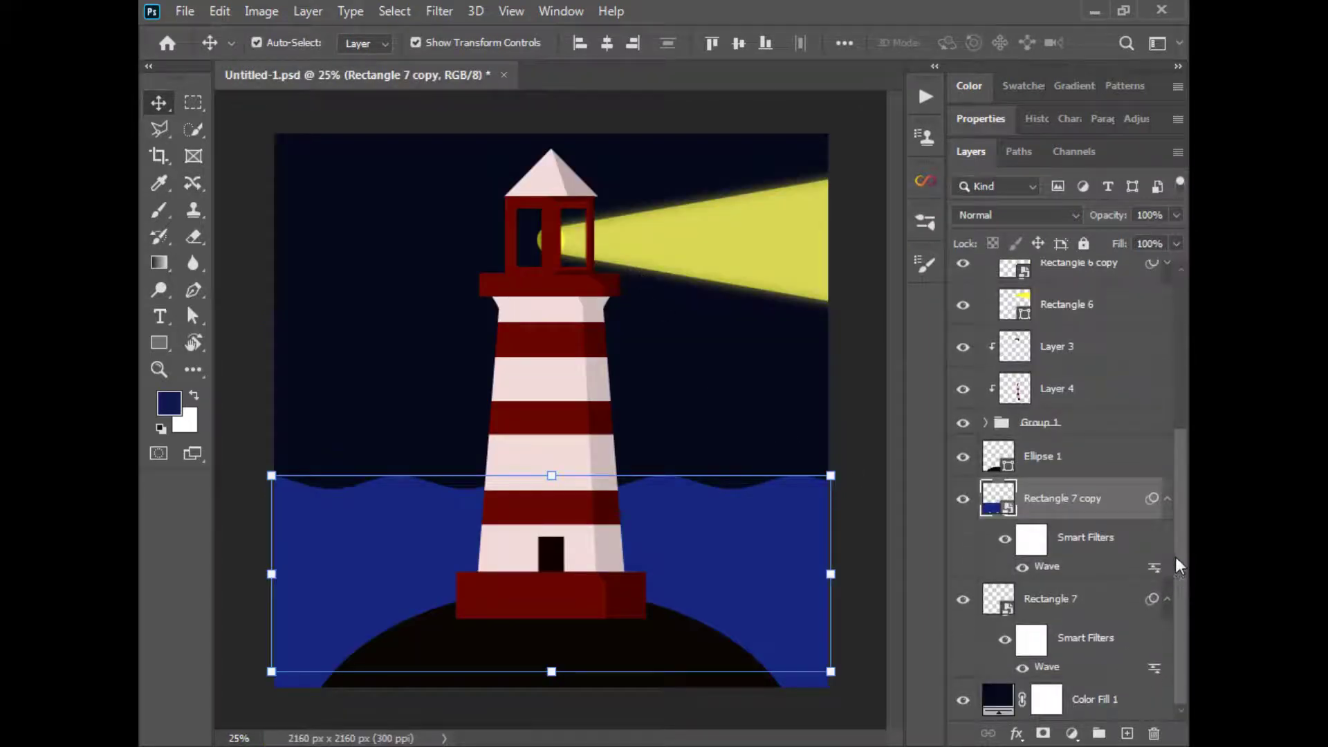
{"action": "left_click_drag", "start_coordinate": [1176, 558], "coordinate": [1175, 546]}
{"action": "left_click", "coordinate": [1166, 616]}
{"action": "left_click", "coordinate": [1167, 556]}
Step: Give Rectangle 7 a normal-mode Color Overlay at 100% opacity in the dark navy foreground colour
{"action": "left_click", "coordinate": [1050, 660]}
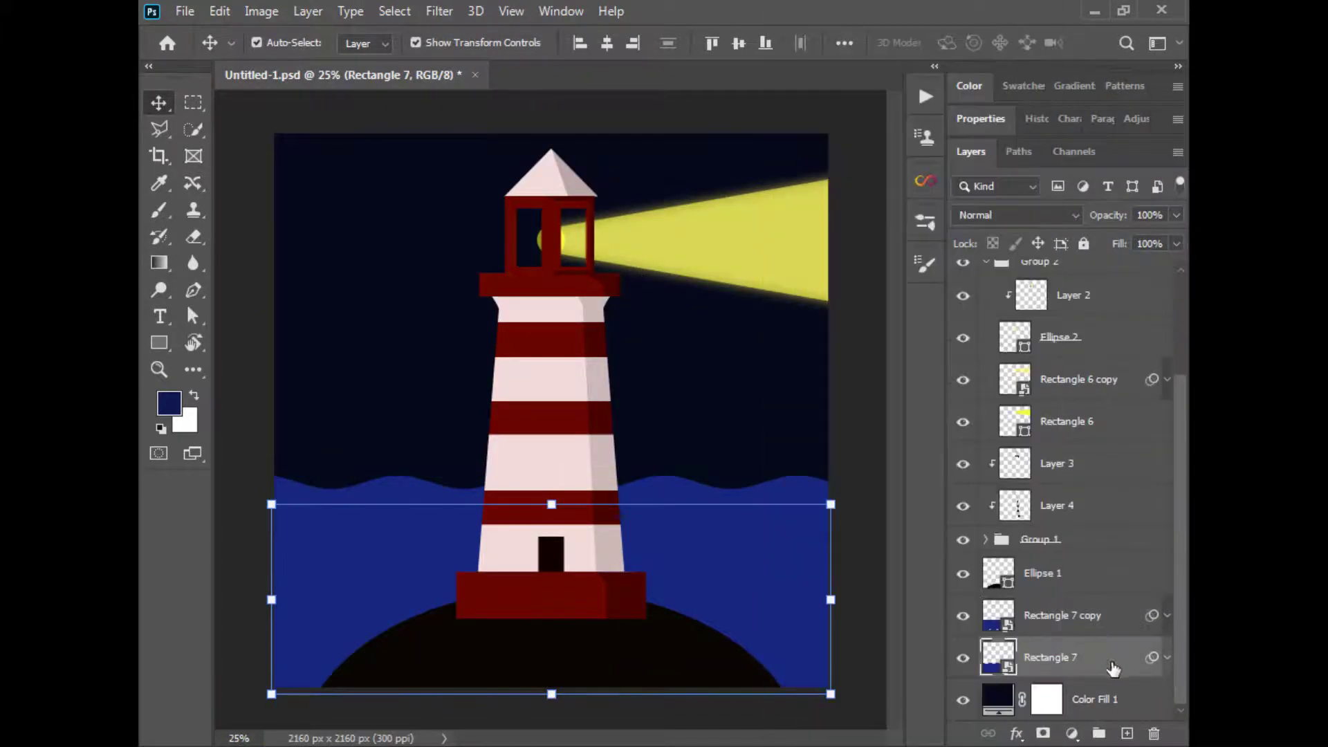
{"action": "double_click", "coordinate": [1114, 668]}
{"action": "left_click_drag", "start_coordinate": [636, 234], "coordinate": [797, 142]}
{"action": "left_click", "coordinate": [426, 424]}
{"action": "left_click", "coordinate": [517, 430]}
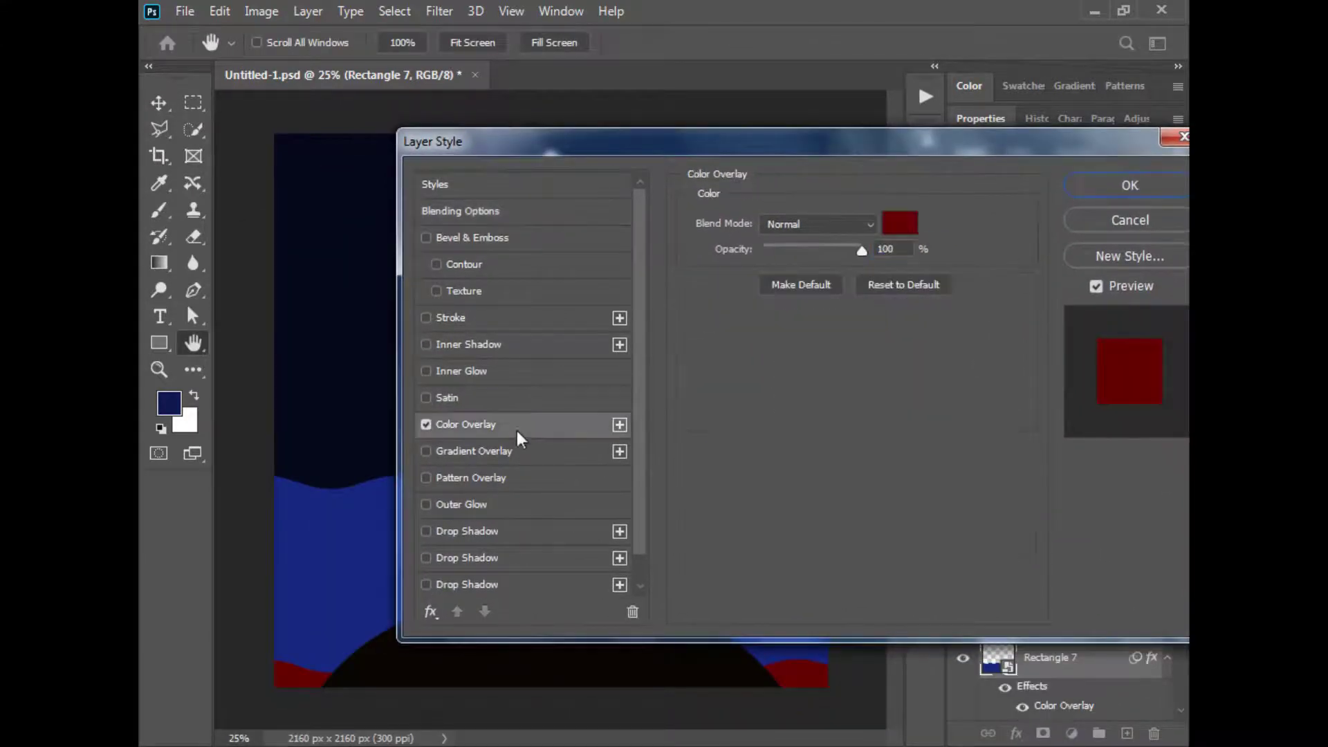
{"action": "left_click", "coordinate": [904, 227]}
{"action": "left_click", "coordinate": [338, 487]}
{"action": "left_click", "coordinate": [174, 395]}
{"action": "left_click", "coordinate": [1074, 228]}
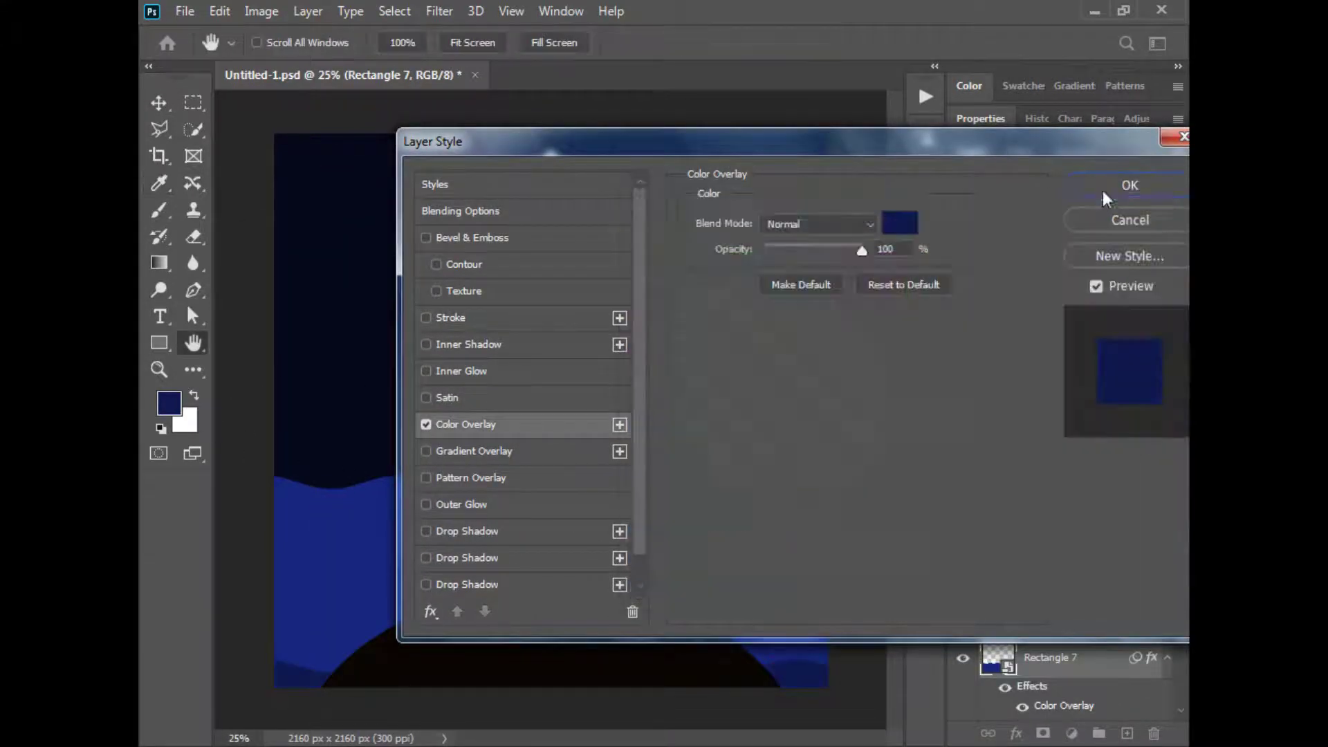
{"action": "left_click", "coordinate": [1129, 186]}
Step: Place the dark wave Rectangle 7 above Rectangle 7 copy and toggle the copy's visibility to compare them
{"action": "left_click", "coordinate": [1167, 602]}
{"action": "left_click", "coordinate": [963, 657]}
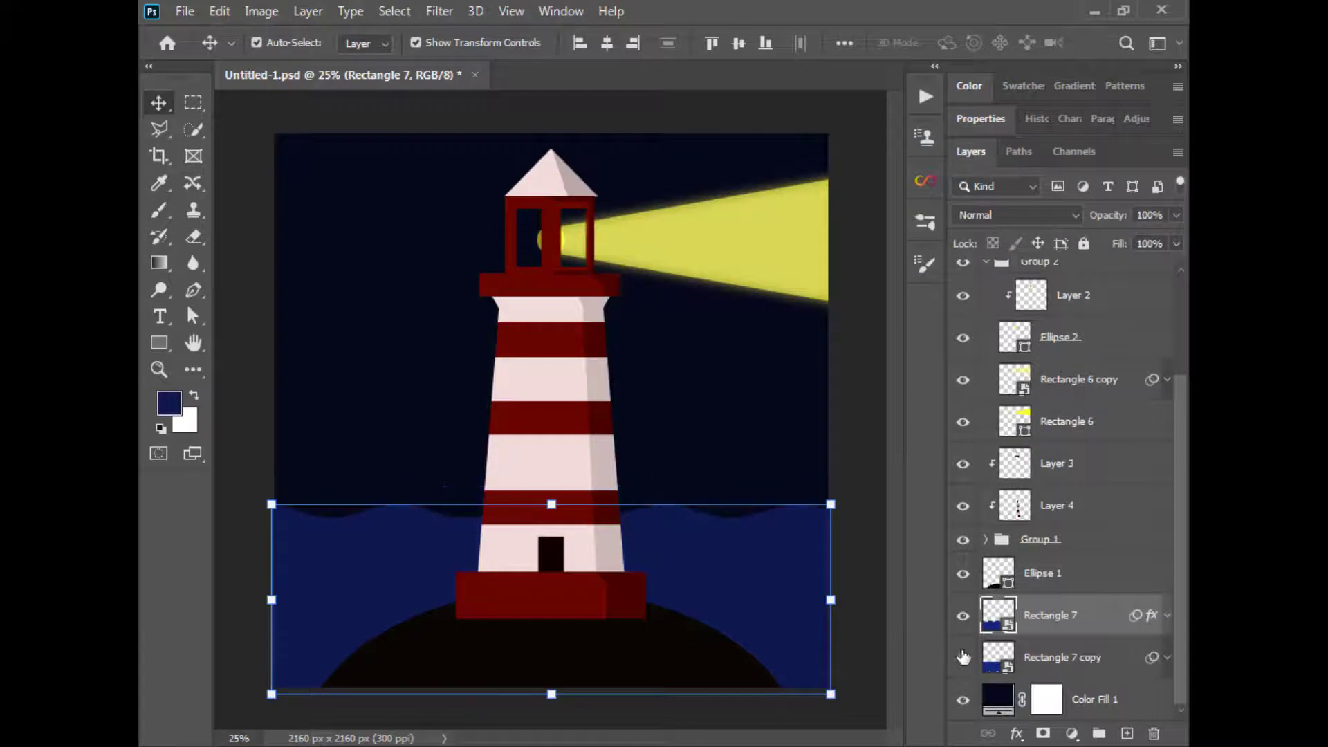
{"action": "left_click", "coordinate": [963, 657]}
{"action": "left_click", "coordinate": [964, 657]}
{"action": "left_click", "coordinate": [963, 657]}
Step: Duplicate the bright blue wave above Rectangle 7, place it lower, and widen it so its crests are offset
{"action": "left_click_drag", "start_coordinate": [1060, 663], "coordinate": [1060, 597]}
{"action": "left_click_drag", "start_coordinate": [773, 568], "coordinate": [735, 620]}
{"action": "left_click", "coordinate": [803, 645]}
{"action": "left_click", "coordinate": [709, 354]}
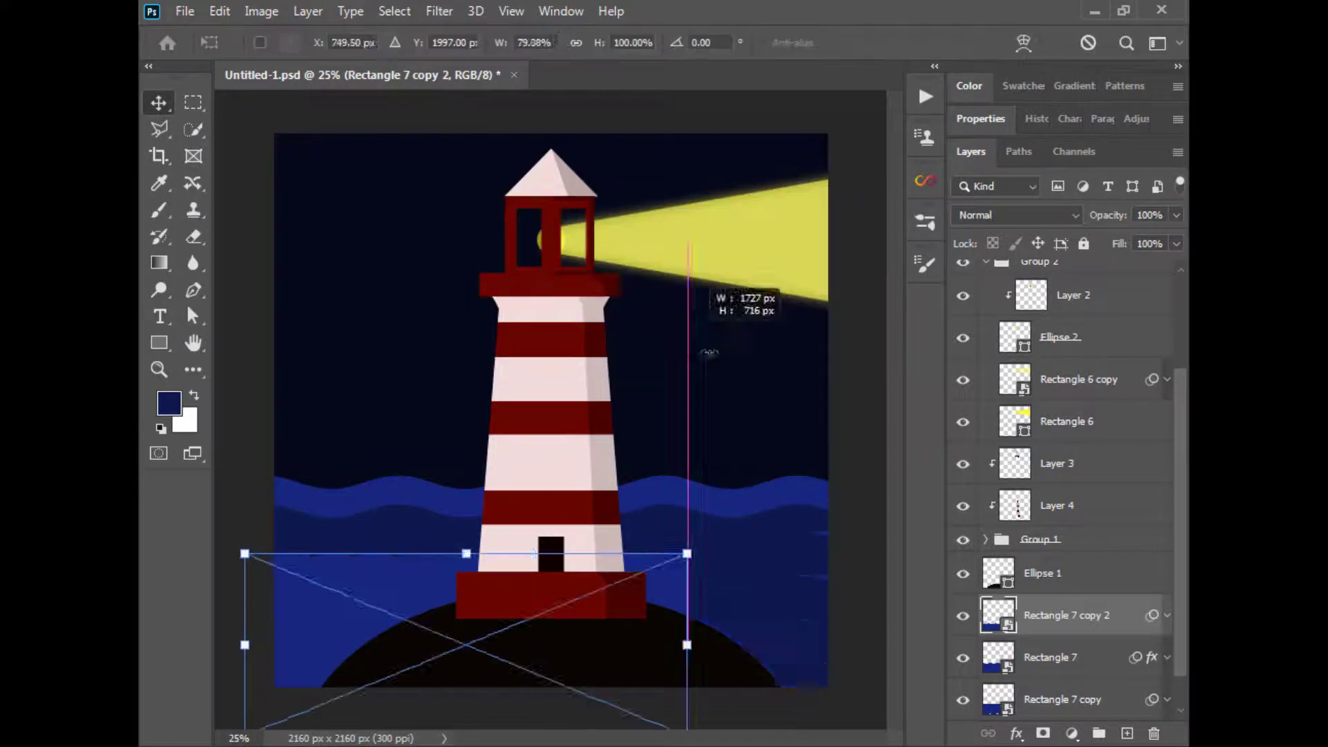
{"action": "left_click_drag", "start_coordinate": [709, 353], "coordinate": [865, 480]}
{"action": "left_click", "coordinate": [159, 103]}
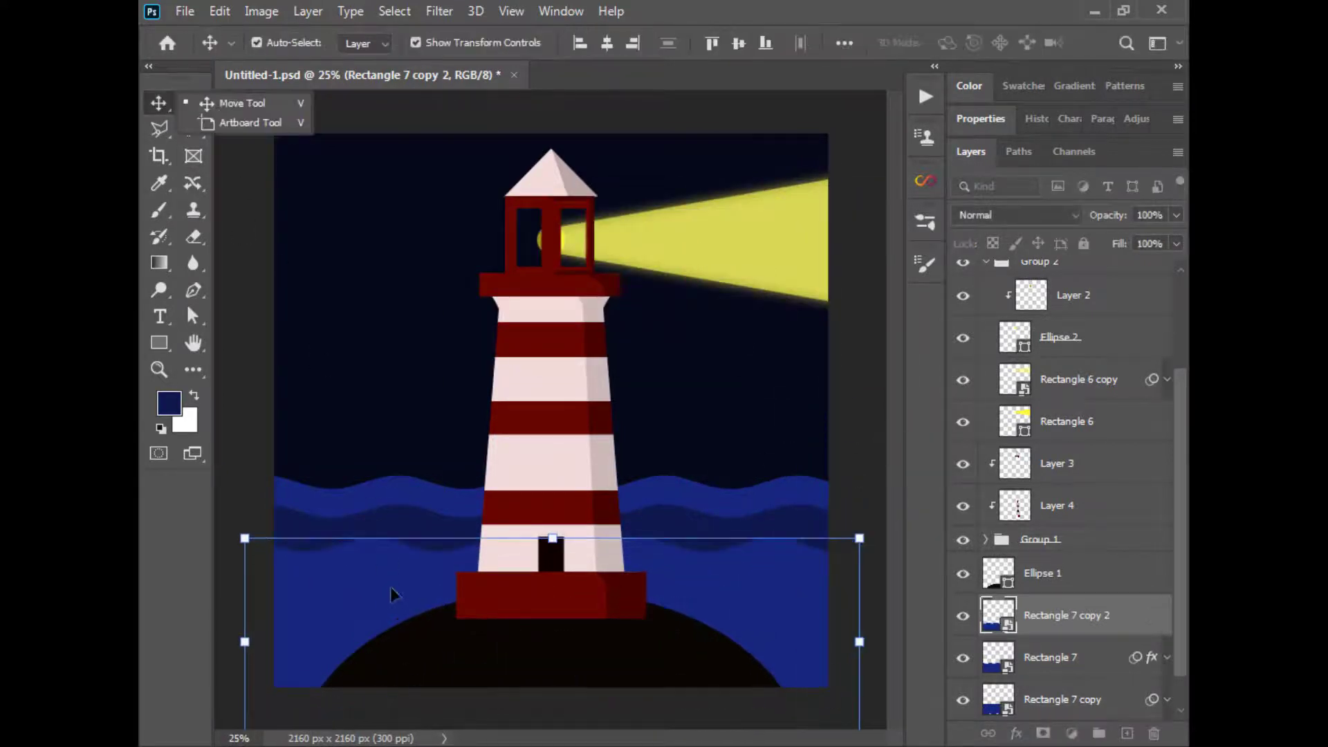
{"action": "left_click", "coordinate": [390, 593]}
Step: Scale the rear bright wave, Rectangle 7 copy, to 107.51% and shift it slightly left and down
{"action": "left_click", "coordinate": [740, 504]}
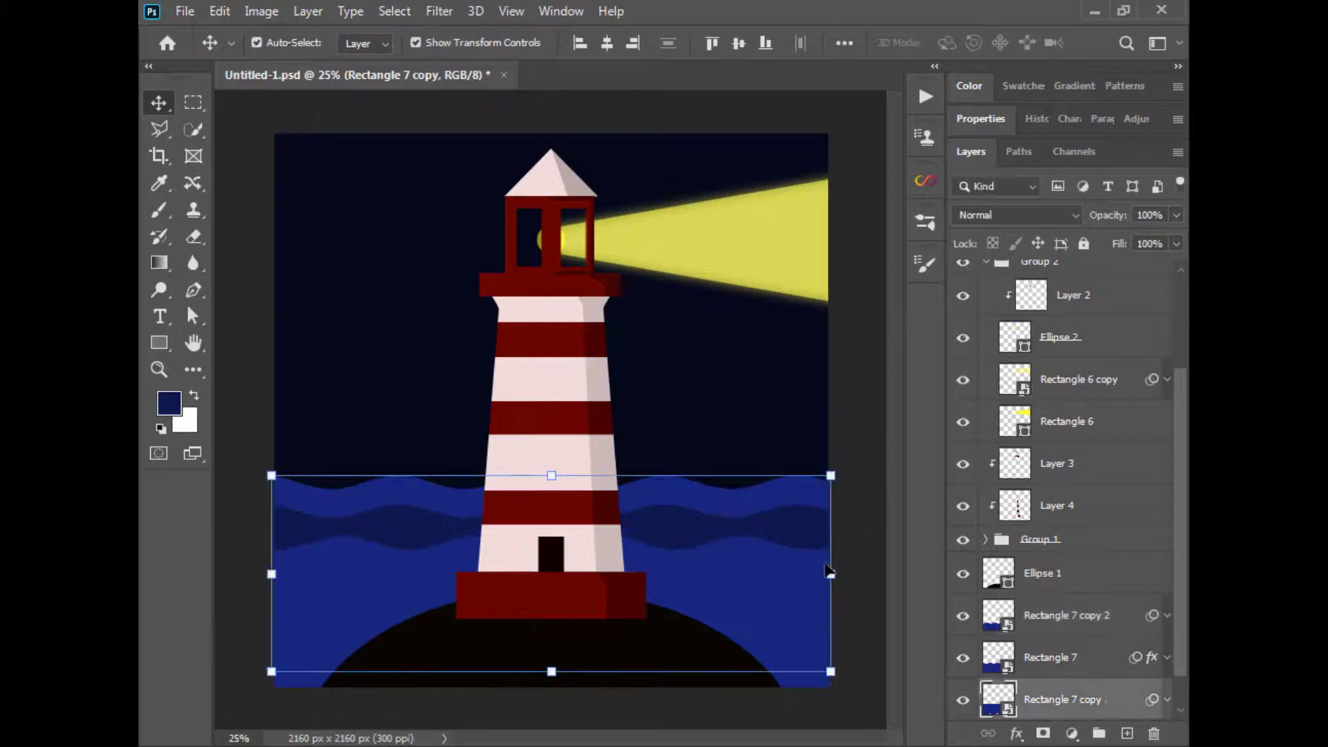
{"action": "left_click", "coordinate": [831, 476]}
{"action": "left_click", "coordinate": [679, 308]}
{"action": "left_click_drag", "start_coordinate": [831, 476], "coordinate": [873, 476]}
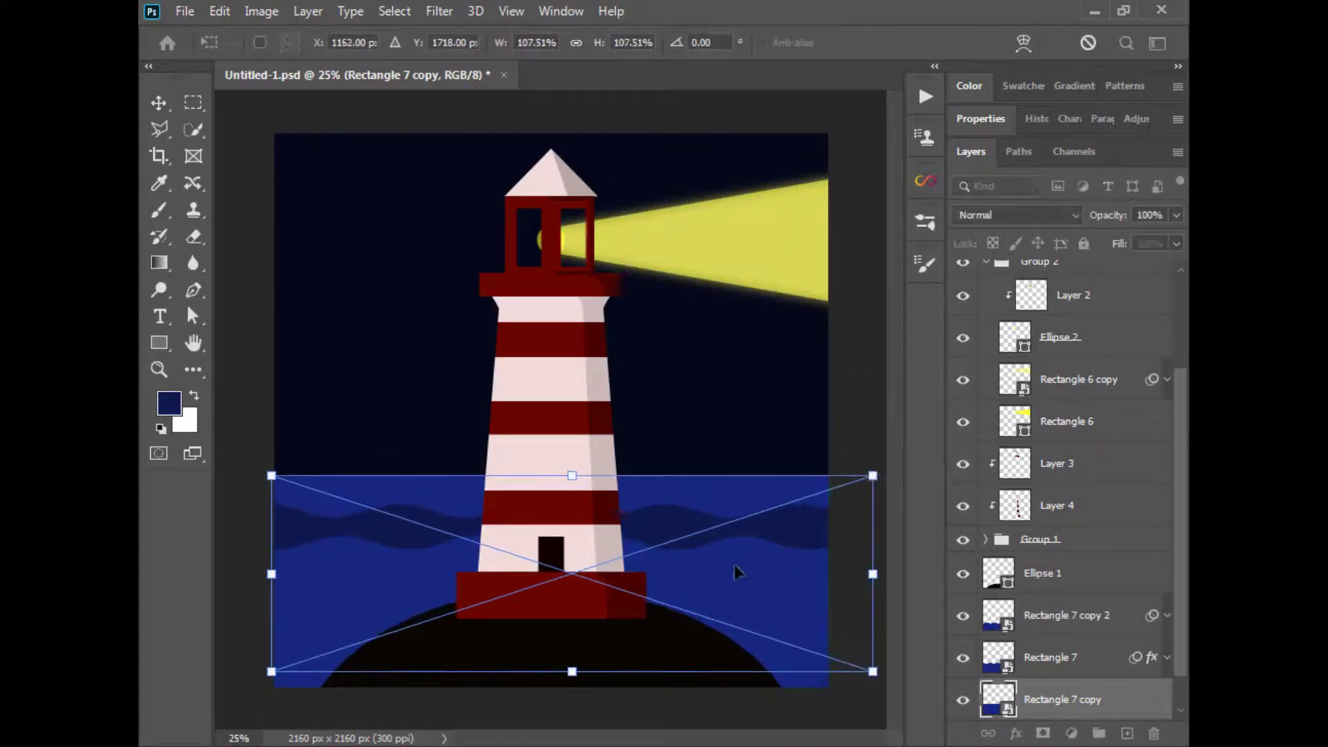
{"action": "key", "text": "Return"}
{"action": "left_click_drag", "start_coordinate": [737, 513], "coordinate": [713, 523]}
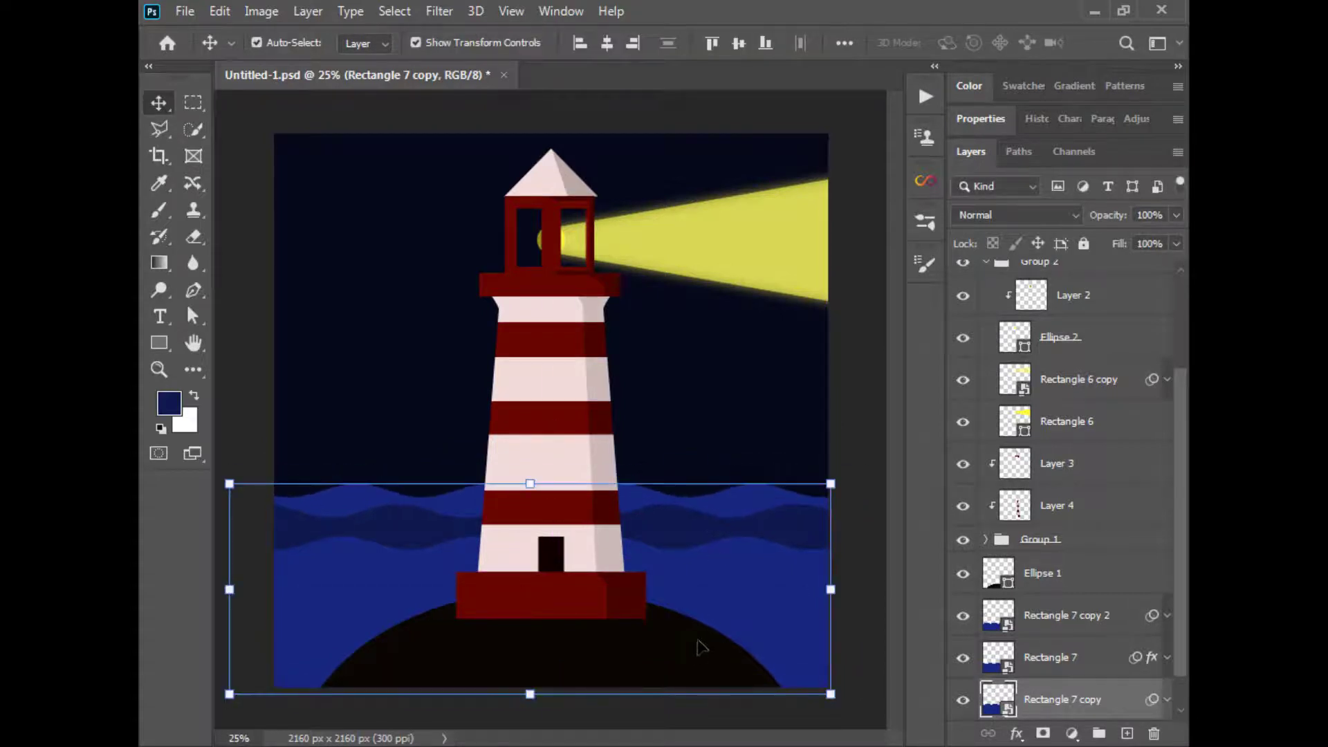
{"action": "left_click", "coordinate": [875, 565]}
Step: Duplicate the dark wave Rectangle 7 and undo the trial repositioning of the duplicate
{"action": "left_click", "coordinate": [989, 668]}
{"action": "key", "text": "ctrl+j"}
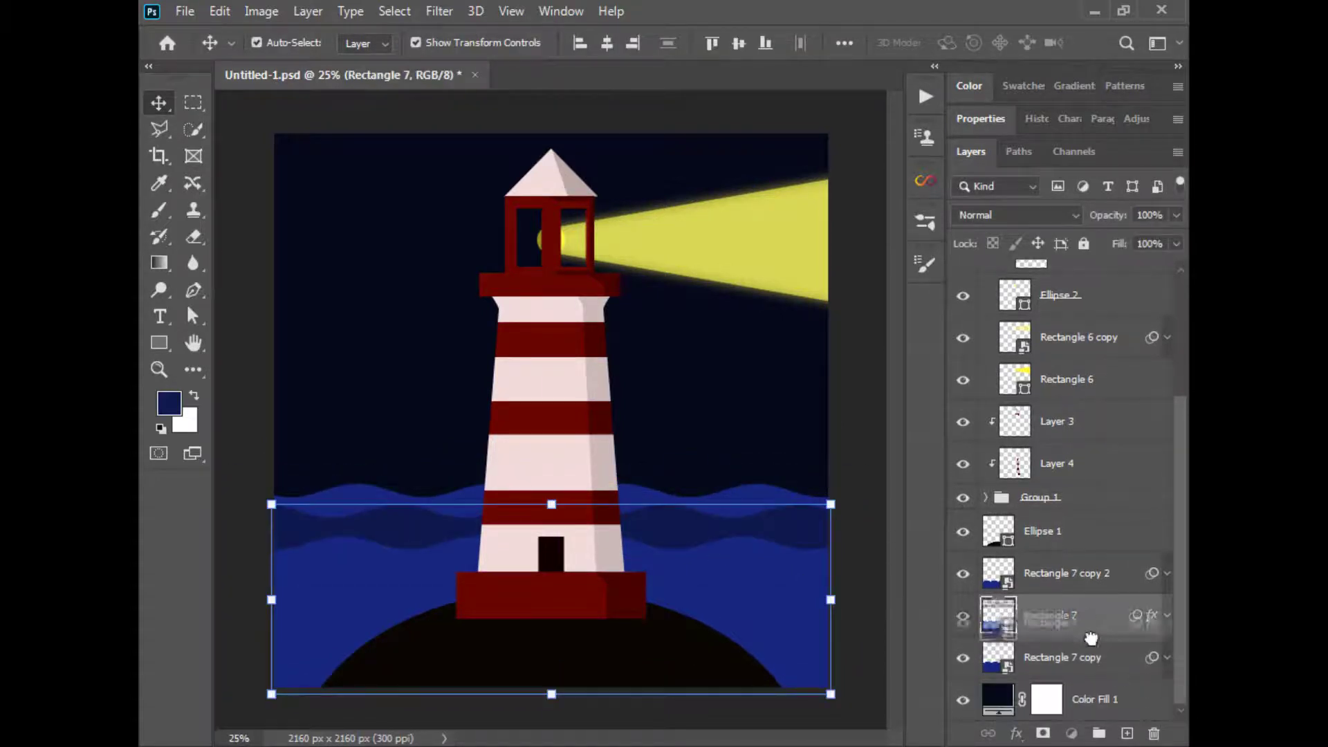
{"action": "left_click_drag", "start_coordinate": [1060, 643], "coordinate": [1061, 681]}
{"action": "left_click_drag", "start_coordinate": [794, 553], "coordinate": [796, 581]}
{"action": "key", "text": "ctrl+z"}
{"action": "key", "text": "ctrl+z"}
{"action": "left_click", "coordinate": [1055, 617], "text": "ctrl"}
{"action": "left_click", "coordinate": [962, 658]}
{"action": "left_click", "coordinate": [962, 658]}
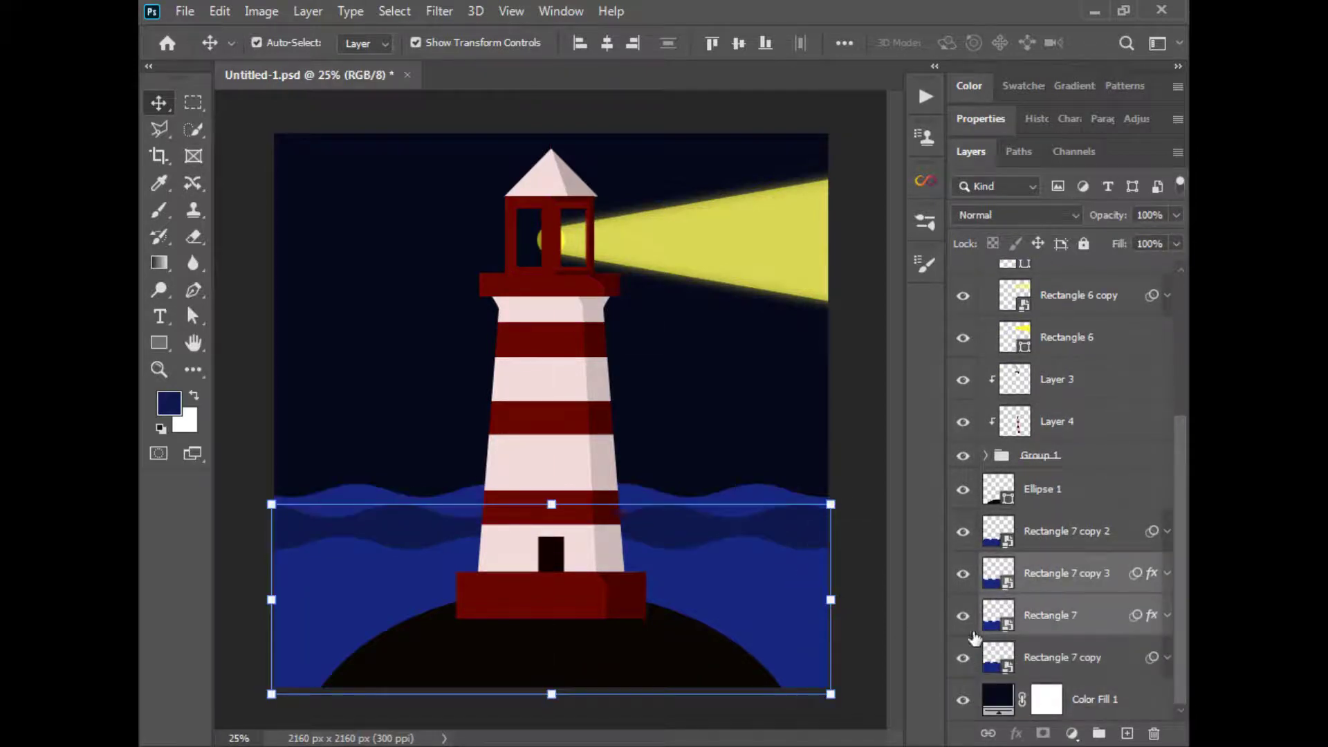
Step: Move Rectangle 7 above Rectangle 7 copy 2 and position it lower as the next dark wave band
{"action": "left_click", "coordinate": [1057, 625]}
{"action": "left_click_drag", "start_coordinate": [1057, 626], "coordinate": [1051, 515]}
{"action": "left_click_drag", "start_coordinate": [895, 587], "coordinate": [795, 602]}
Step: Enlarge the lower dark wave slightly with Free Transform and shift it left to offset its crests
{"action": "key", "text": "ctrl+t"}
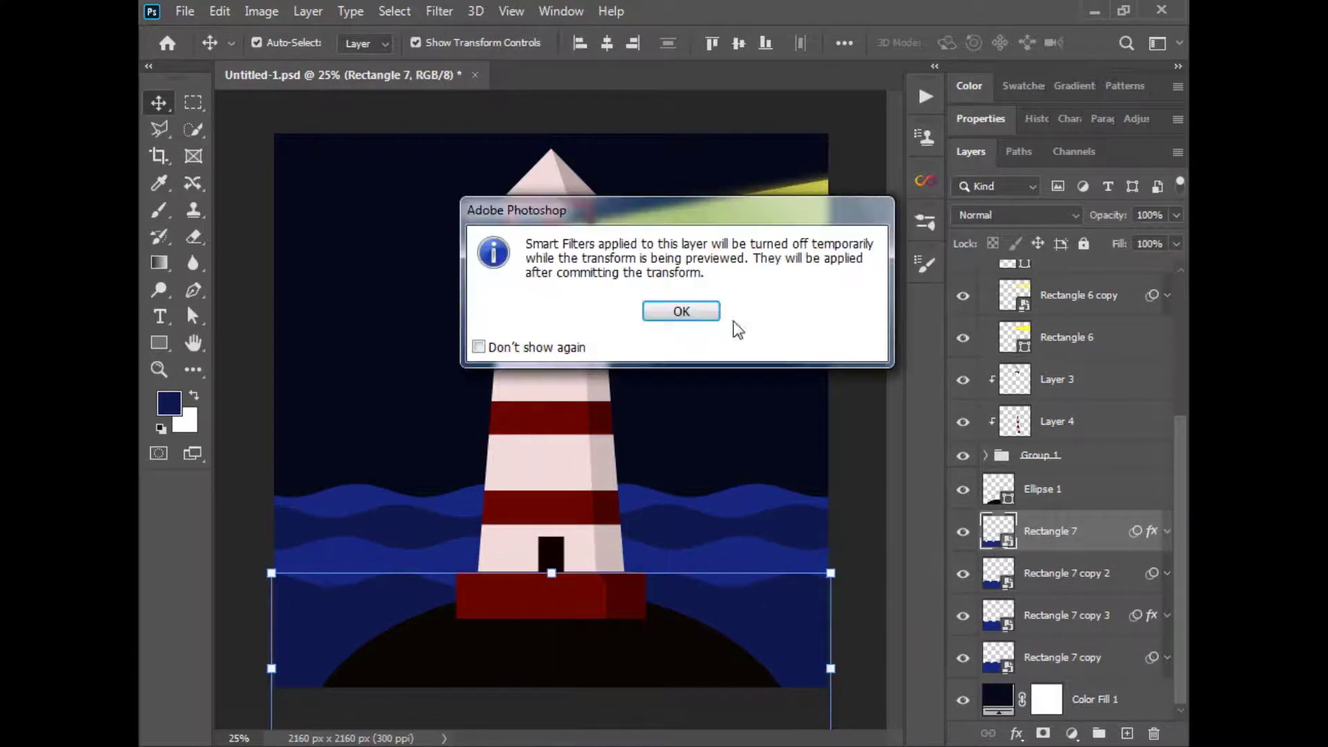
{"action": "left_click", "coordinate": [695, 313]}
{"action": "left_click_drag", "start_coordinate": [826, 443], "coordinate": [860, 544]}
{"action": "key", "text": "Return"}
{"action": "left_click_drag", "start_coordinate": [791, 593], "coordinate": [778, 594]}
Step: Duplicate the bright wave Rectangle 7 copy 2, place the copy above Rectangle 7, and move it lower on the canvas
{"action": "left_click", "coordinate": [1060, 583]}
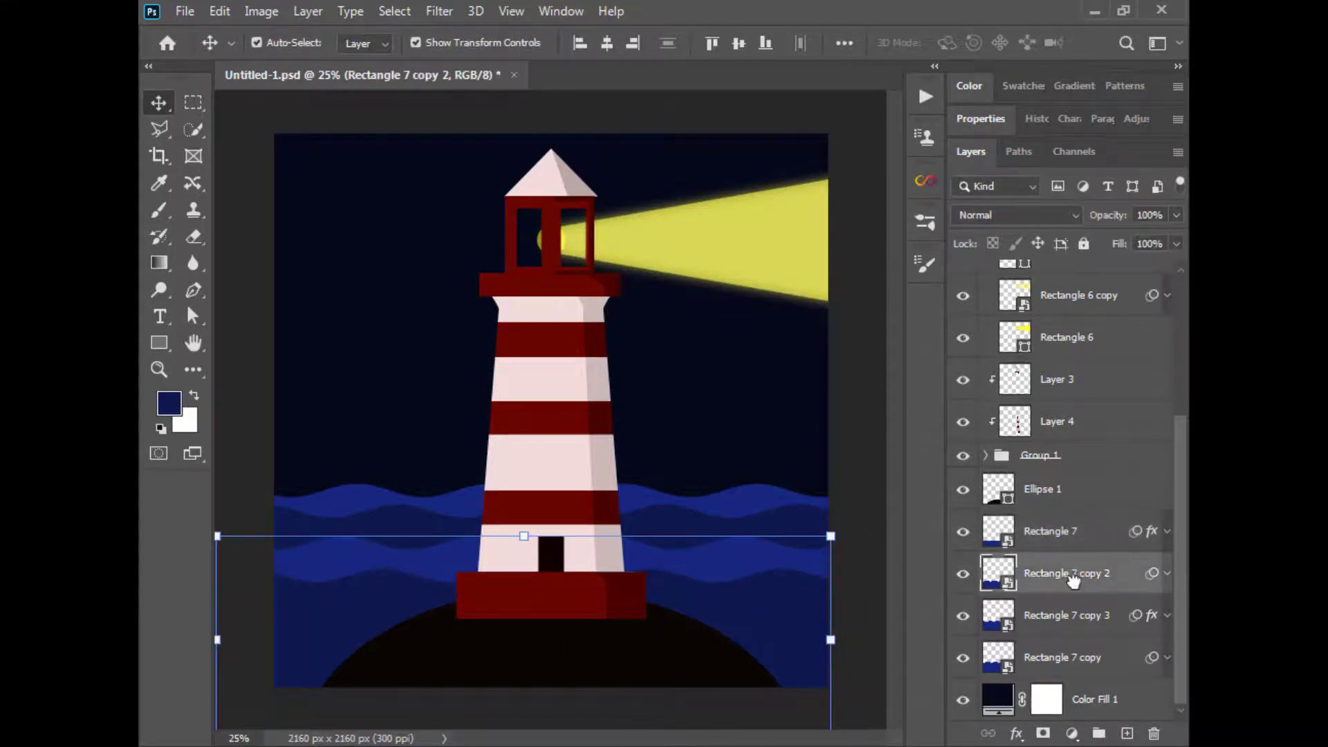
{"action": "left_click_drag", "start_coordinate": [1073, 581], "coordinate": [1128, 734]}
{"action": "left_click_drag", "start_coordinate": [1180, 588], "coordinate": [1180, 617]}
{"action": "left_click_drag", "start_coordinate": [1092, 531], "coordinate": [1093, 470]}
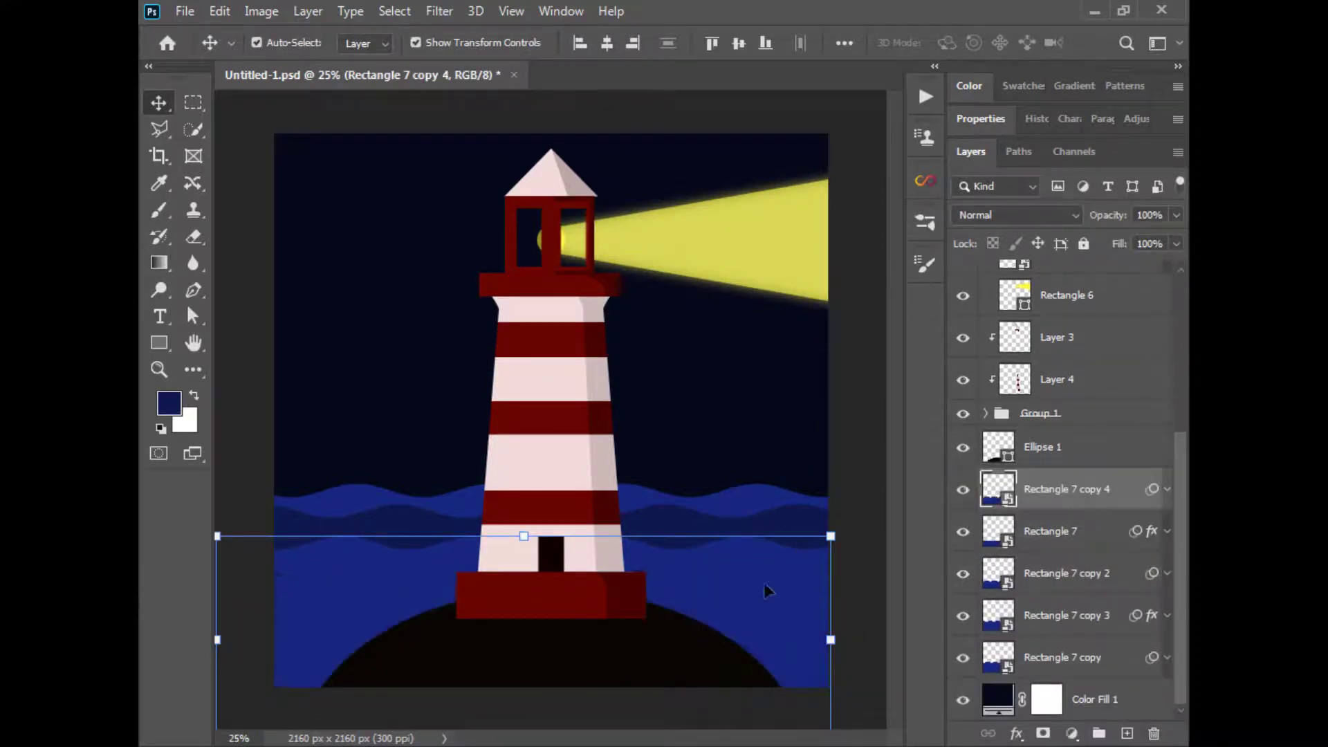
{"action": "left_click_drag", "start_coordinate": [765, 590], "coordinate": [766, 625]}
{"action": "left_click", "coordinate": [871, 558]}
Step: Duplicate the dark wave Rectangle 7 above the other waves and move the copy down to form the lowest band
{"action": "left_click", "coordinate": [964, 533]}
{"action": "left_click", "coordinate": [964, 533]}
{"action": "left_click_drag", "start_coordinate": [1051, 539], "coordinate": [1087, 483]}
{"action": "left_click_drag", "start_coordinate": [789, 598], "coordinate": [795, 665]}
{"action": "left_click", "coordinate": [866, 426]}
Step: Group the six wave layers from Rectangle 7 copy 5 down to Rectangle 7 copy and toggle the group's visibility to check it
{"action": "left_click", "coordinate": [963, 447]}
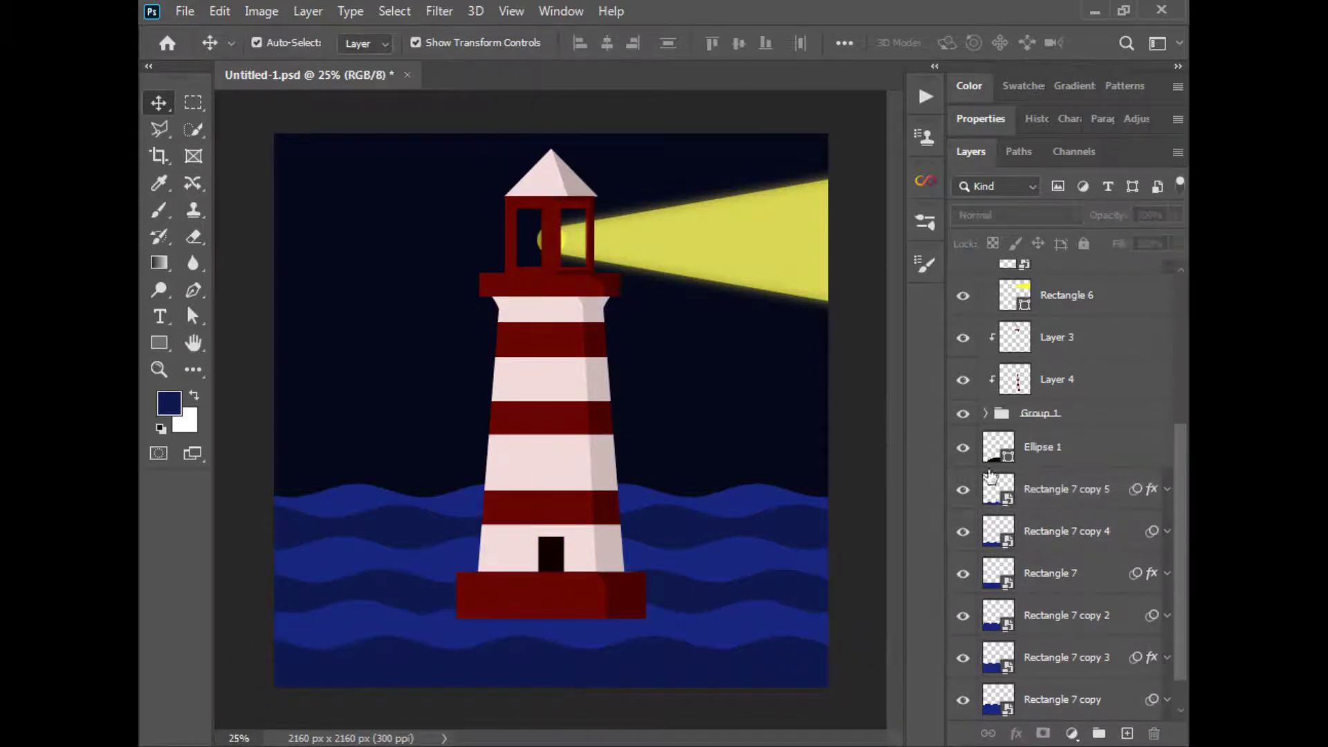
{"action": "left_click", "coordinate": [963, 447]}
{"action": "left_click", "coordinate": [1066, 490]}
{"action": "left_click_drag", "start_coordinate": [1179, 662], "coordinate": [1178, 690]}
{"action": "left_click", "coordinate": [1105, 670], "text": "shift"}
{"action": "key", "text": "ctrl+g"}
{"action": "left_click", "coordinate": [962, 665]}
{"action": "left_click", "coordinate": [963, 666]}
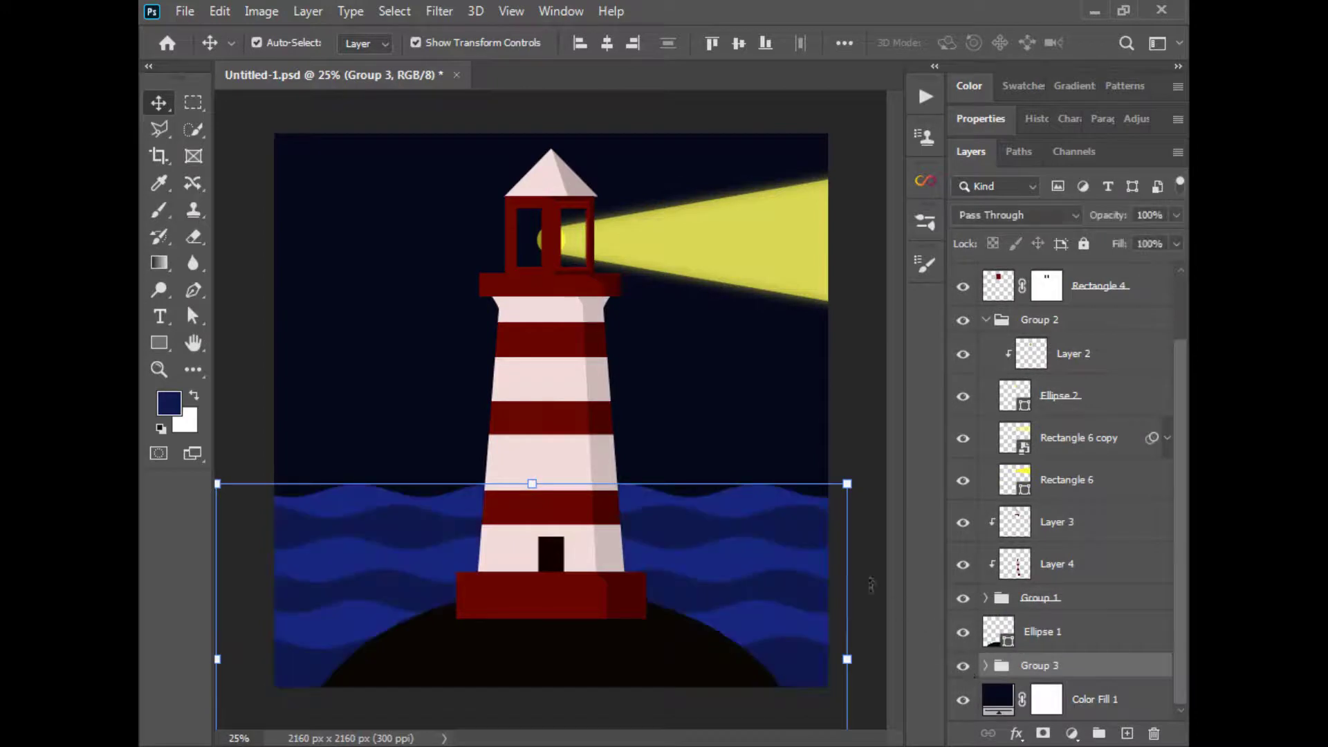
{"action": "left_click", "coordinate": [239, 199]}
{"action": "scroll", "coordinate": [1107, 474], "scroll_direction": "up", "scroll_amount": 2}
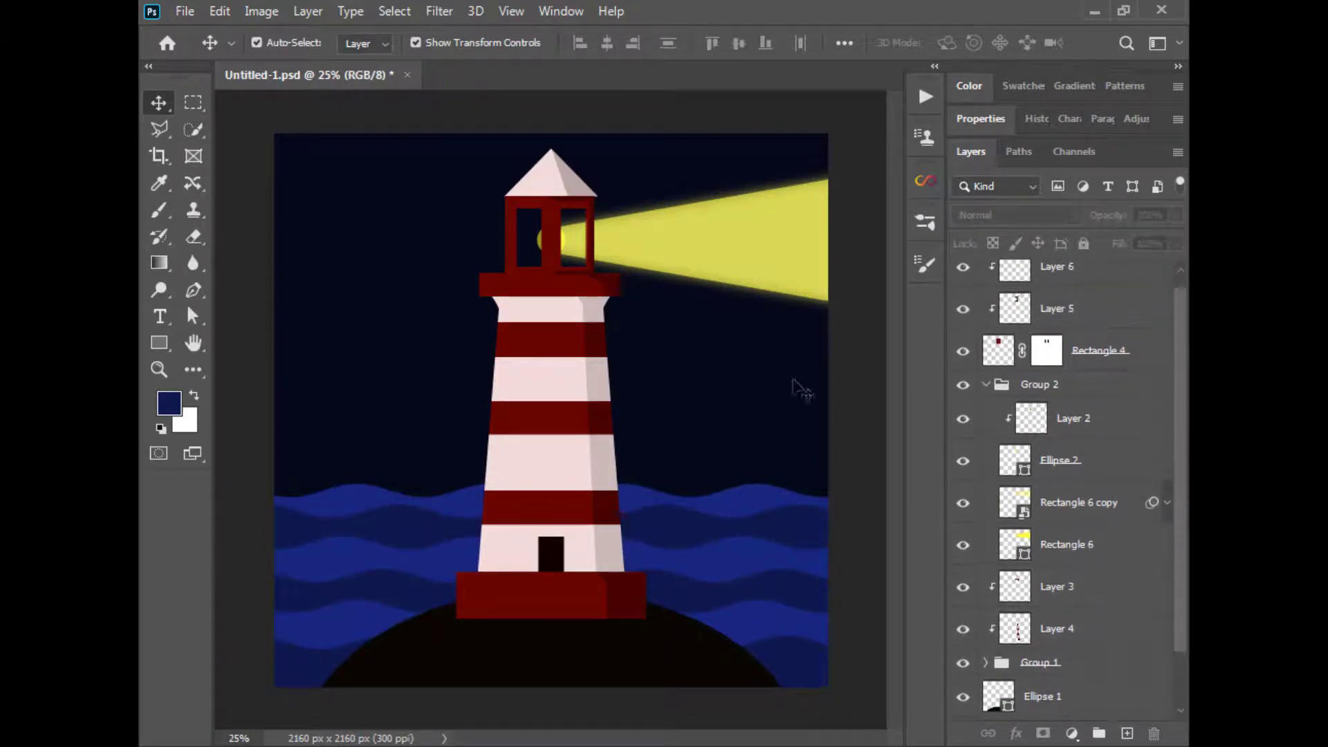
{"action": "left_click", "coordinate": [193, 290]}
{"action": "left_click", "coordinate": [364, 178]}
{"action": "key", "text": "ctrl+plus"}
{"action": "left_click_drag", "start_coordinate": [487, 321], "coordinate": [855, 557]}
{"action": "left_click_drag", "start_coordinate": [482, 352], "coordinate": [470, 327]}
{"action": "key", "text": "ctrl+z"}
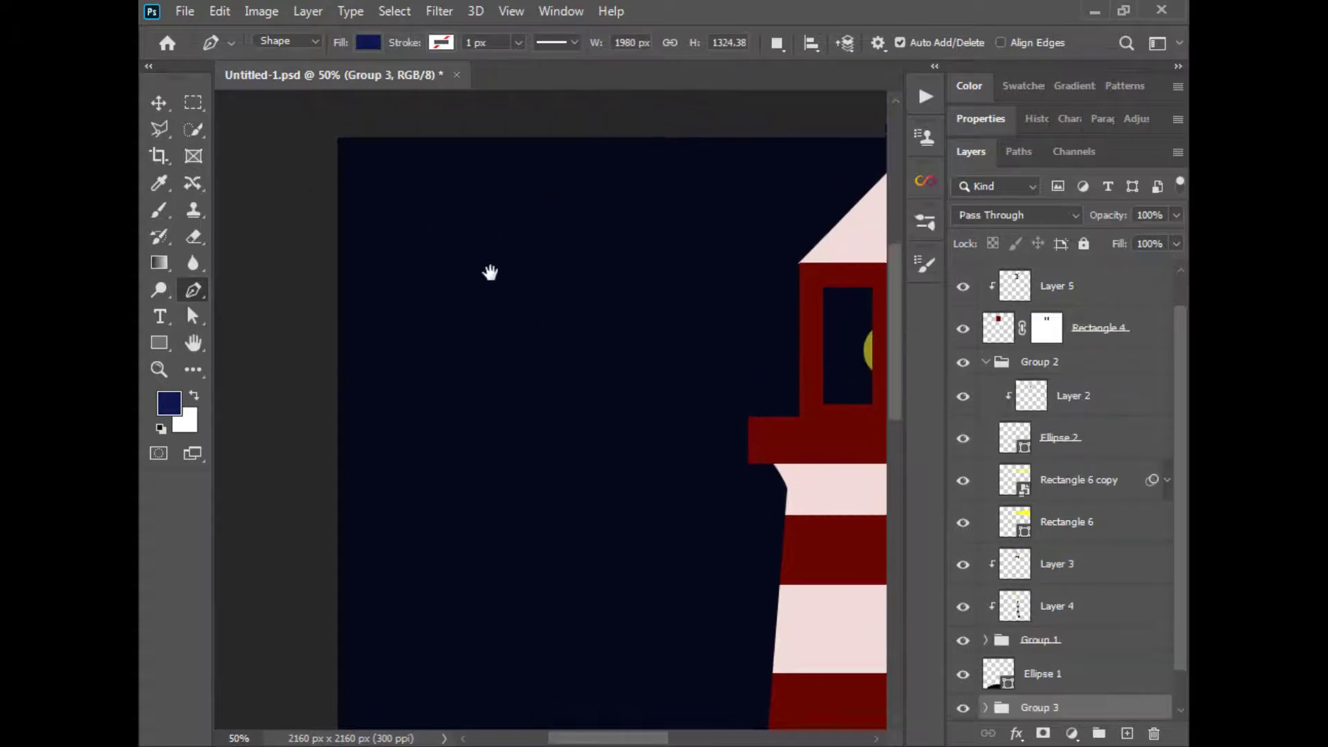
Step: Draw a circle about 368 px across with the Ellipse tool in the sky to the left of the lighthouse
{"action": "right_click", "coordinate": [160, 343]}
{"action": "left_click", "coordinate": [238, 392]}
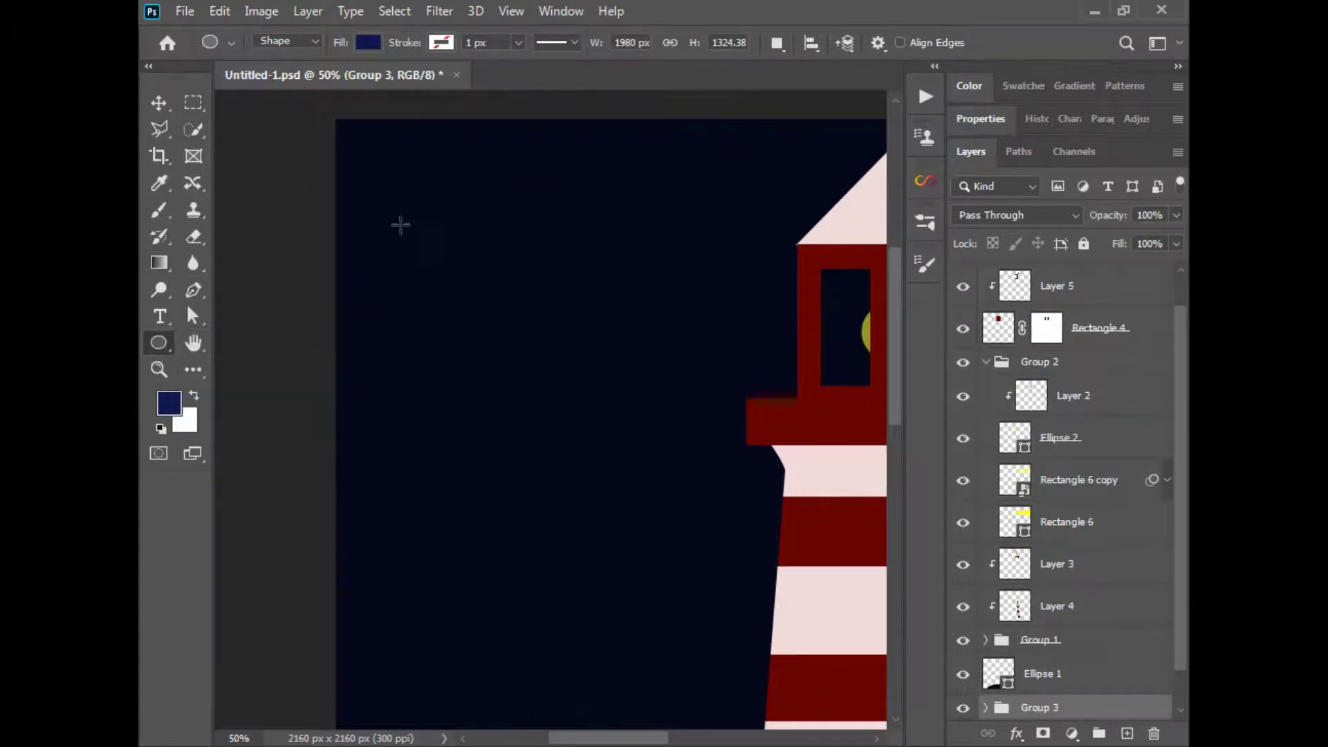
{"action": "left_click_drag", "start_coordinate": [406, 207], "coordinate": [588, 514]}
Step: Change the circle's fill to a pale cream yellow
{"action": "left_click", "coordinate": [368, 42]}
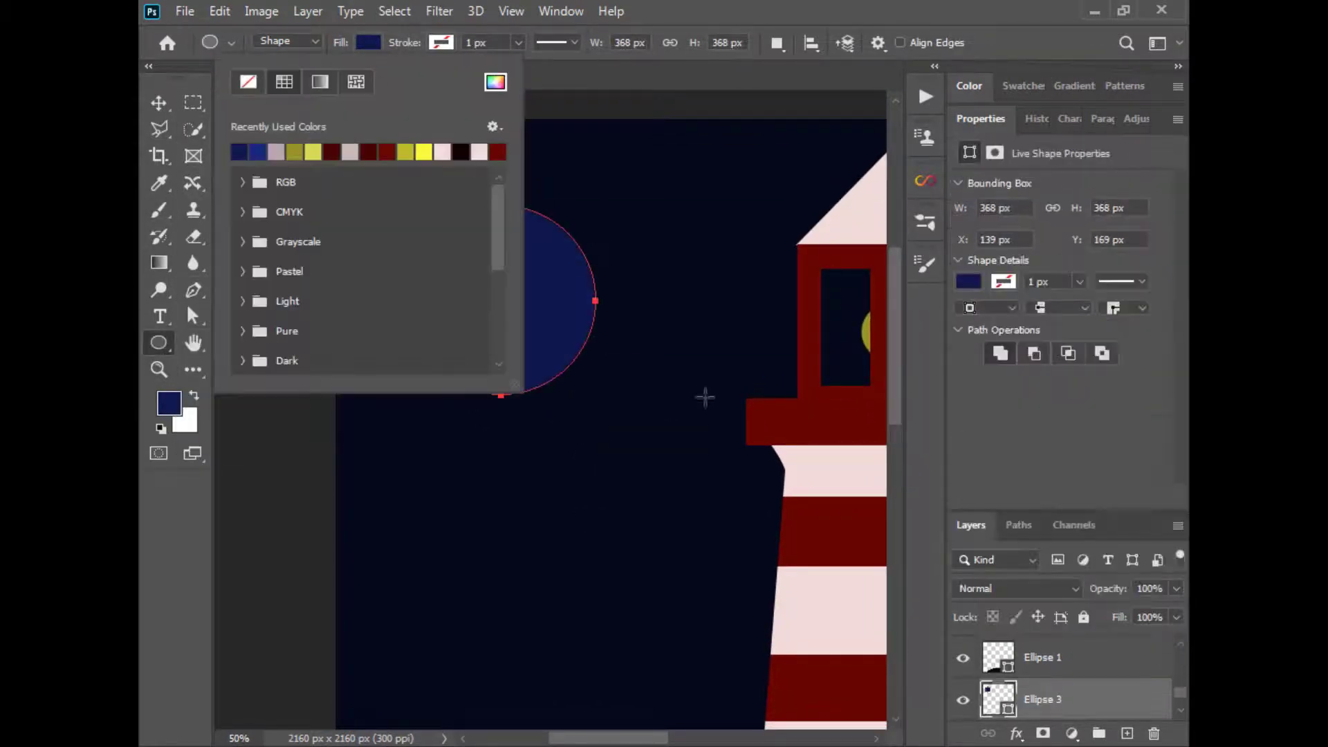
{"action": "left_click", "coordinate": [495, 82]}
{"action": "left_click", "coordinate": [834, 621]}
{"action": "left_click_drag", "start_coordinate": [685, 323], "coordinate": [685, 352]}
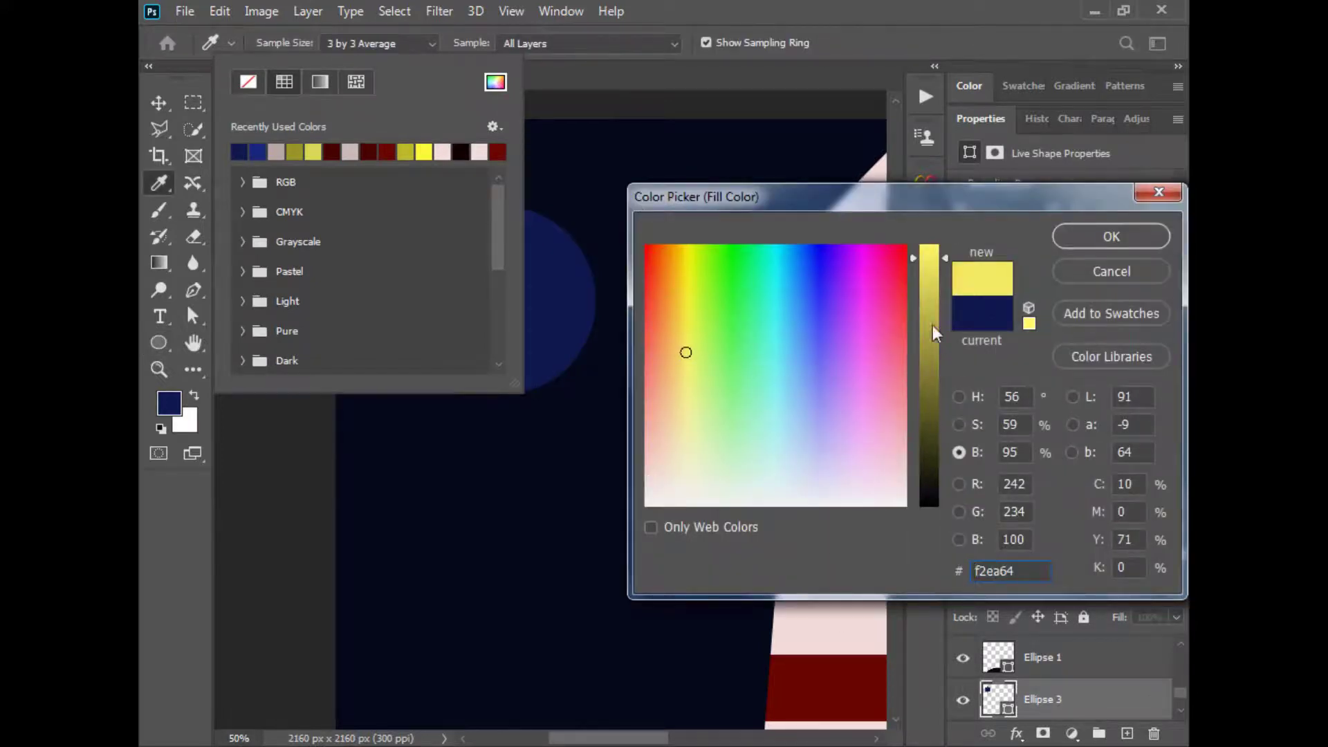
{"action": "left_click", "coordinate": [959, 424]}
{"action": "left_click_drag", "start_coordinate": [933, 410], "coordinate": [931, 451]}
{"action": "left_click", "coordinate": [1111, 236]}
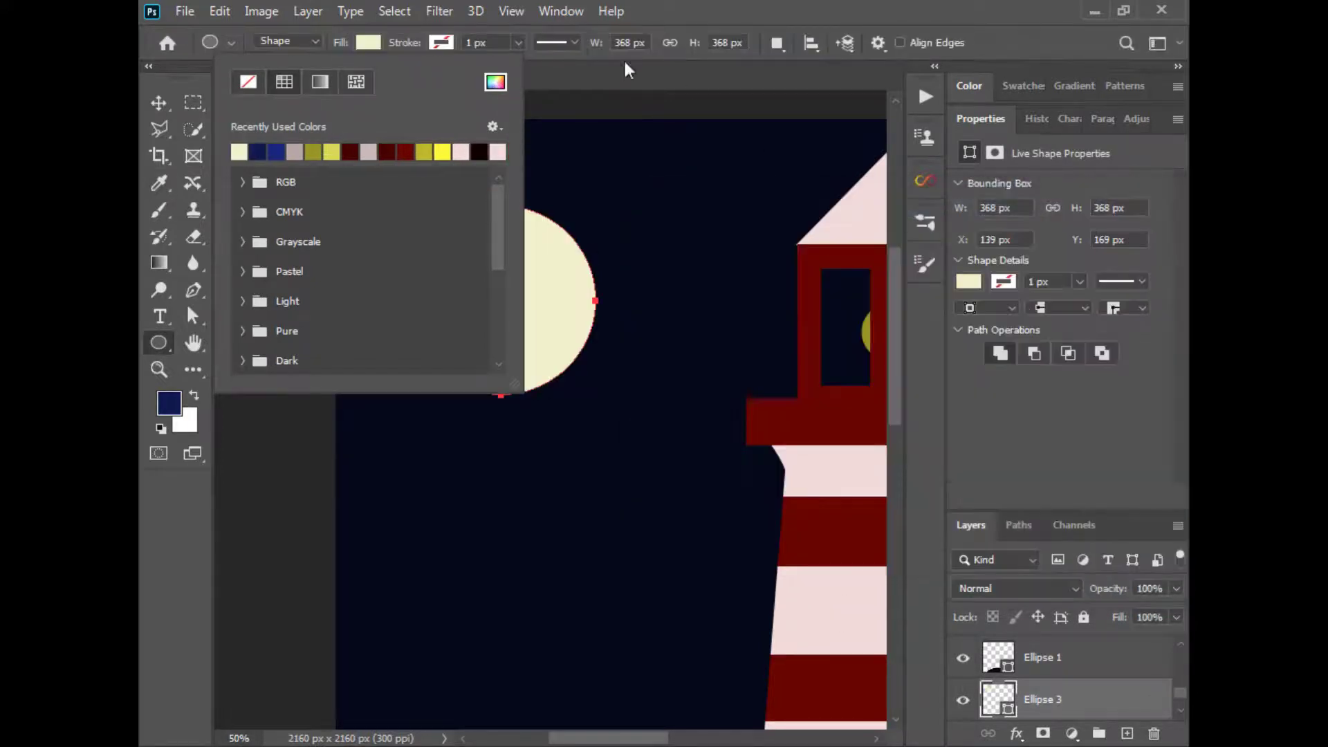
{"action": "left_click", "coordinate": [624, 58]}
{"action": "key", "text": "p"}
{"action": "left_click", "coordinate": [407, 303]}
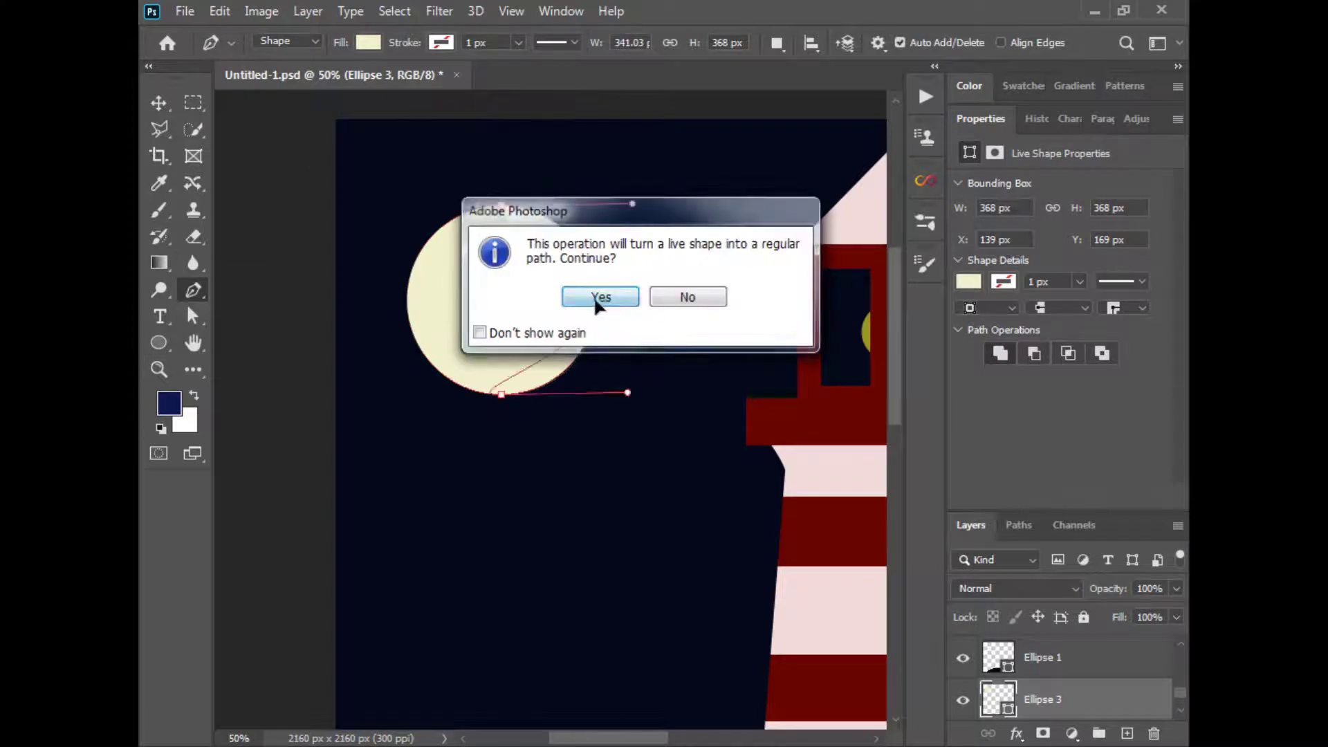
{"action": "left_click", "coordinate": [603, 298]}
{"action": "key", "text": "ctrl+z"}
Step: Pull the circle's left anchor point inward past its centre to form a crescent, accepting conversion to a regular path
{"action": "right_click", "coordinate": [193, 316]}
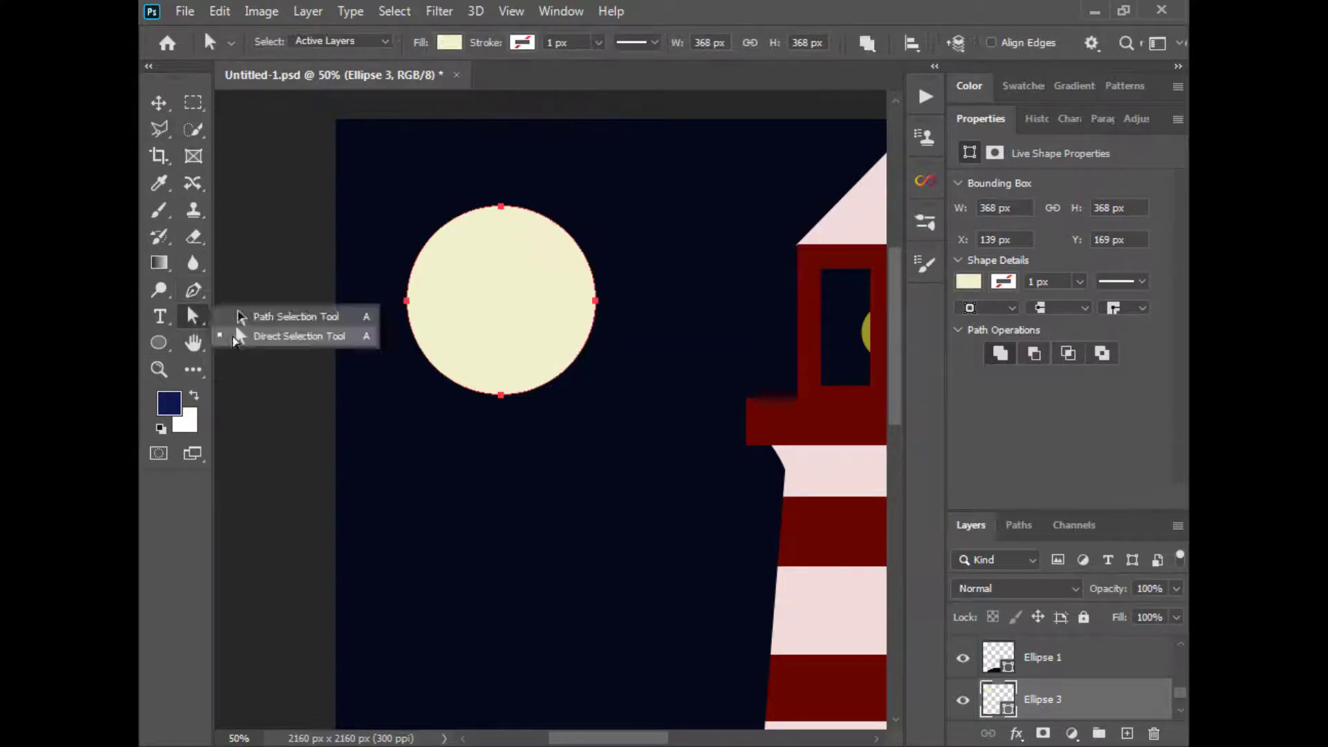
{"action": "left_click", "coordinate": [290, 312]}
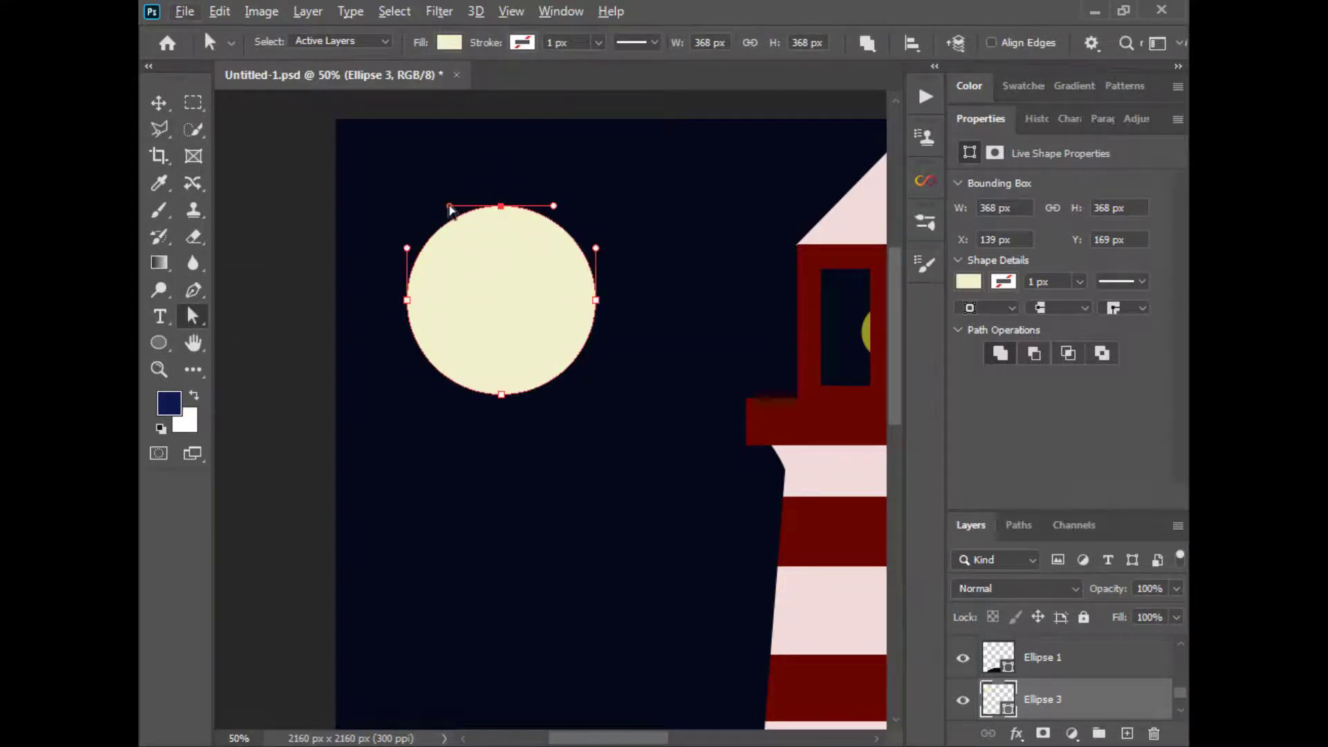
{"action": "left_click_drag", "start_coordinate": [408, 300], "coordinate": [544, 302]}
{"action": "left_click", "coordinate": [602, 298]}
Step: Convert the crescent's top and bottom anchors to sharp corners and smooth its right anchor into a rounded outer curve
{"action": "right_click", "coordinate": [193, 316]}
{"action": "right_click", "coordinate": [193, 290]}
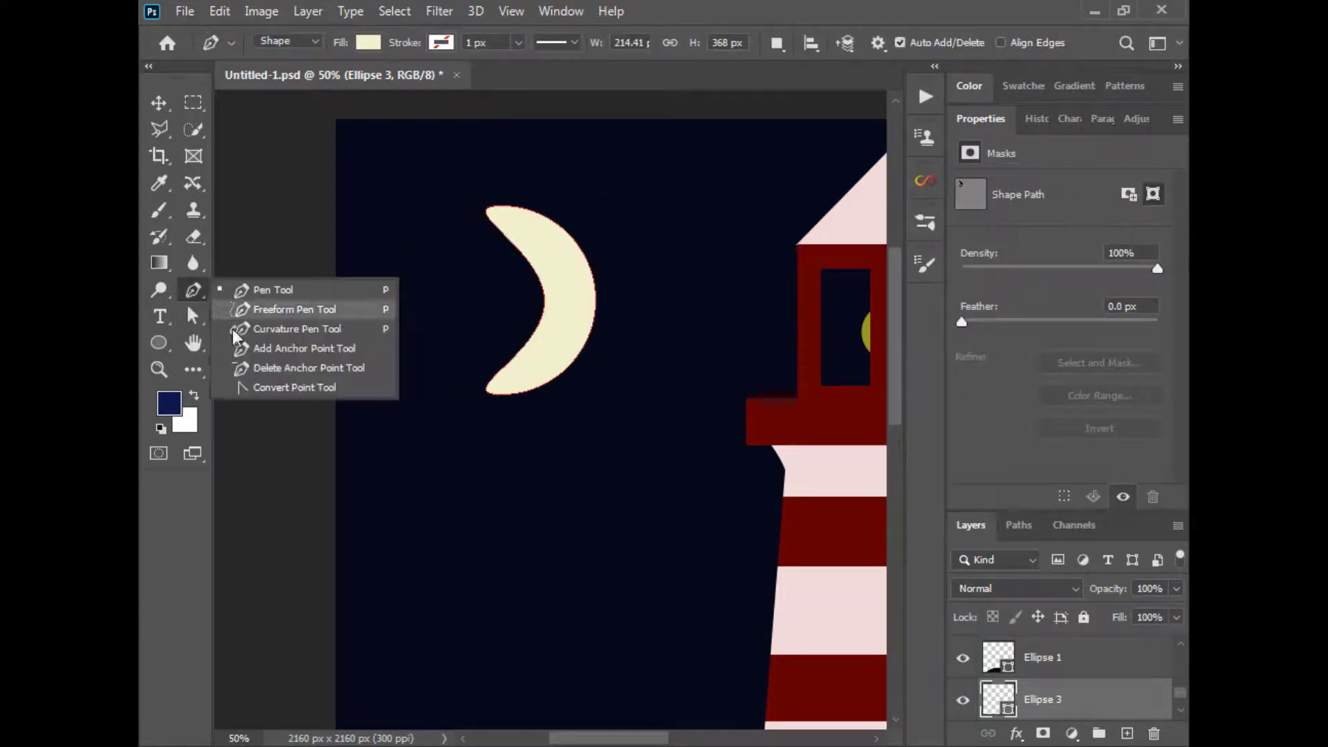
{"action": "left_click", "coordinate": [256, 388]}
{"action": "left_click", "coordinate": [500, 206]}
{"action": "left_click", "coordinate": [501, 395]}
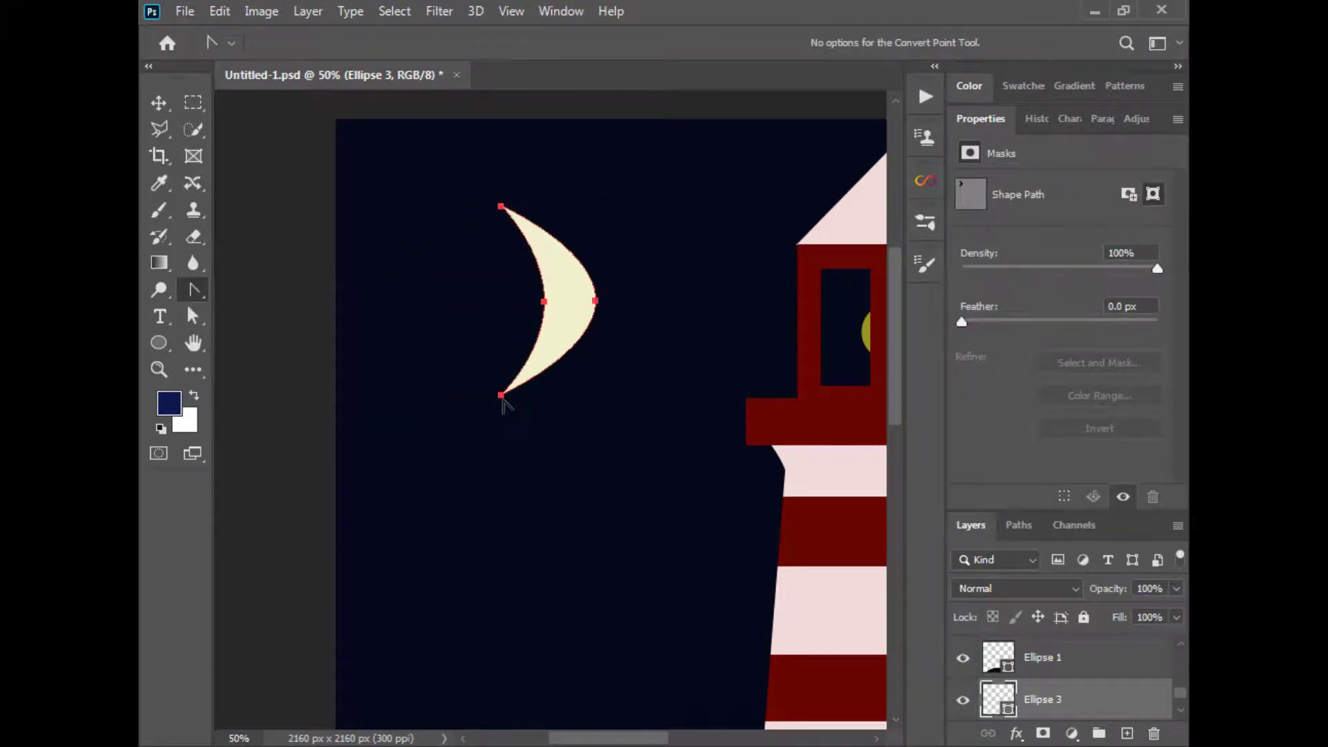
{"action": "left_click_drag", "start_coordinate": [596, 302], "coordinate": [585, 254]}
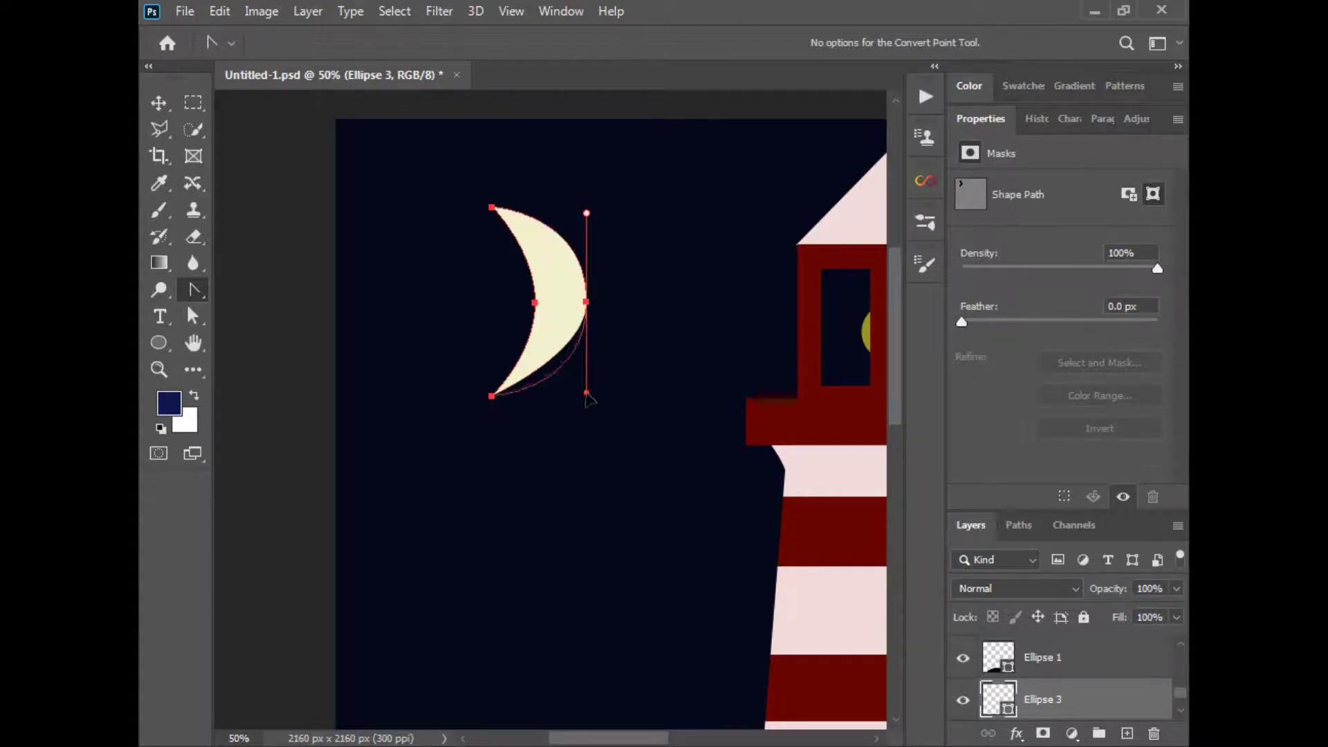
Step: Rotate the crescent moon clockwise and place it near the upper-left corner of the sky
{"action": "left_click", "coordinate": [158, 102]}
{"action": "left_click_drag", "start_coordinate": [595, 194], "coordinate": [620, 210]}
{"action": "key", "text": "ctrl+minus"}
{"action": "key", "text": "ctrl+minus"}
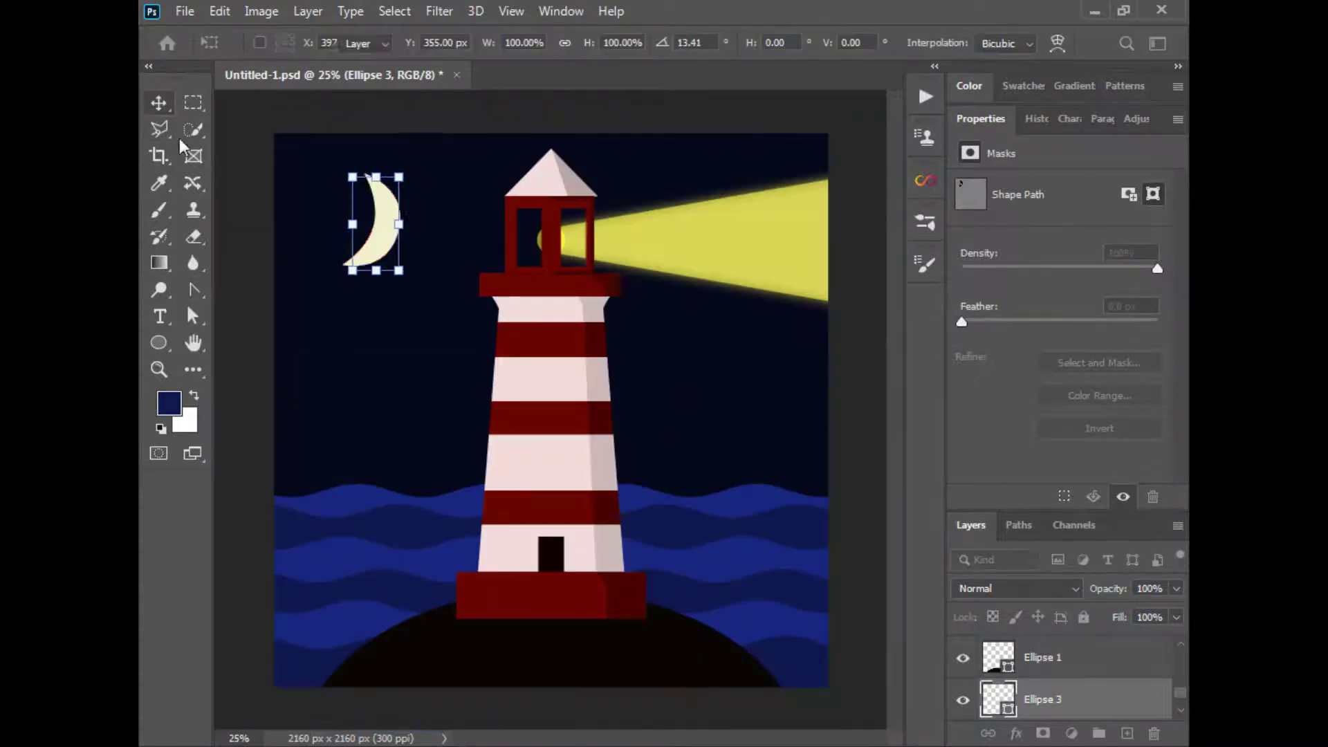
{"action": "left_click", "coordinate": [159, 102]}
{"action": "left_click", "coordinate": [243, 190]}
{"action": "left_click_drag", "start_coordinate": [372, 240], "coordinate": [342, 224]}
{"action": "left_click_drag", "start_coordinate": [382, 154], "coordinate": [392, 164]}
{"action": "left_click", "coordinate": [158, 102]}
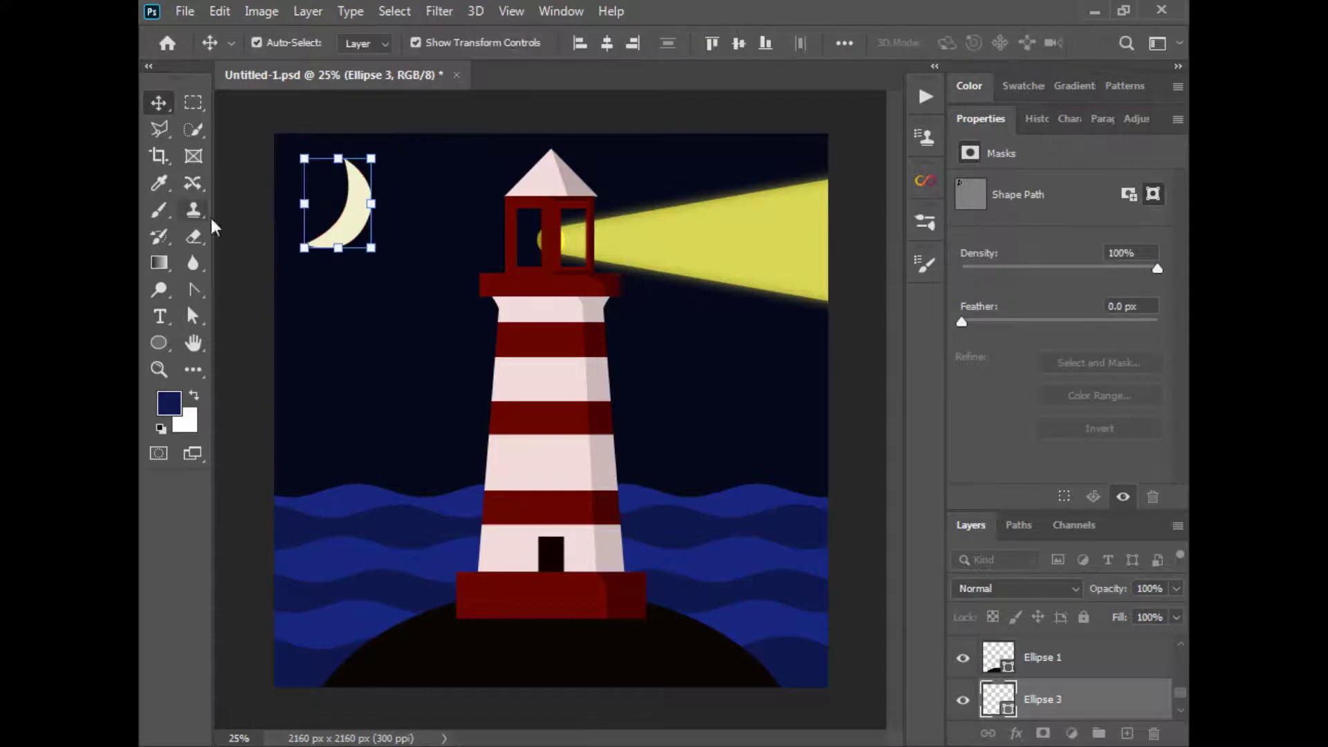
{"action": "left_click", "coordinate": [229, 272]}
Step: Slim the crescent by moving its outer curve's anchor inward, and nudge the moon into place
{"action": "key", "text": "ctrl+plus"}
{"action": "left_click_drag", "start_coordinate": [330, 231], "coordinate": [494, 436]}
{"action": "left_click", "coordinate": [454, 356]}
{"action": "left_click", "coordinate": [194, 290]}
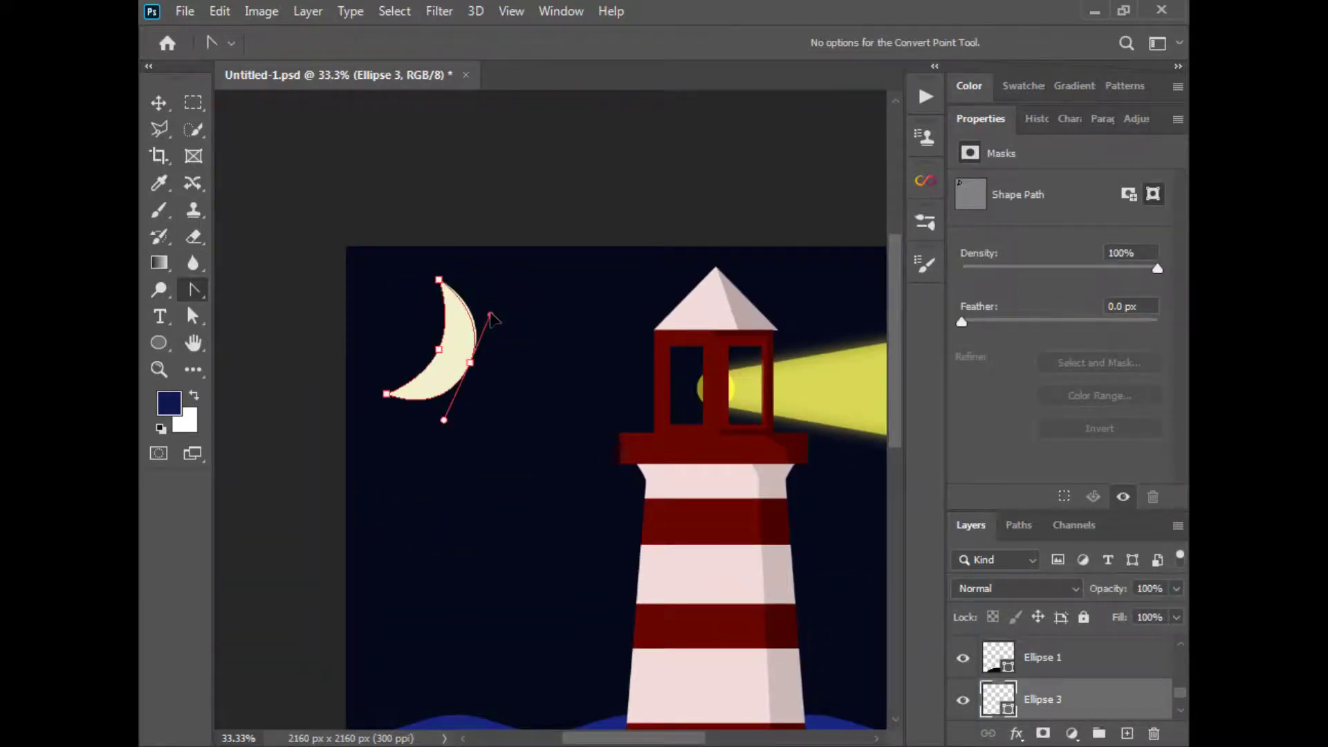
{"action": "key", "text": "ctrl+z"}
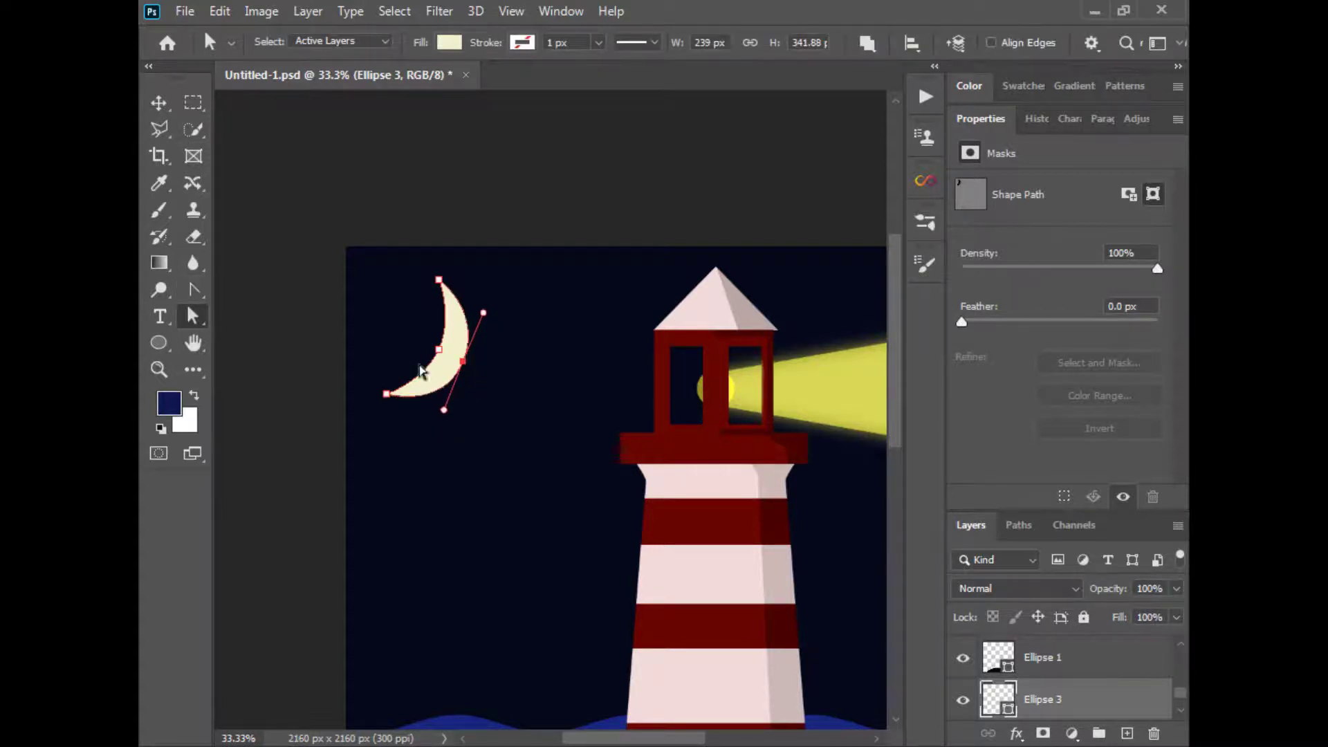
{"action": "left_click", "coordinate": [159, 102]}
{"action": "left_click", "coordinate": [267, 204]}
{"action": "left_click", "coordinate": [444, 346]}
{"action": "left_click", "coordinate": [450, 223]}
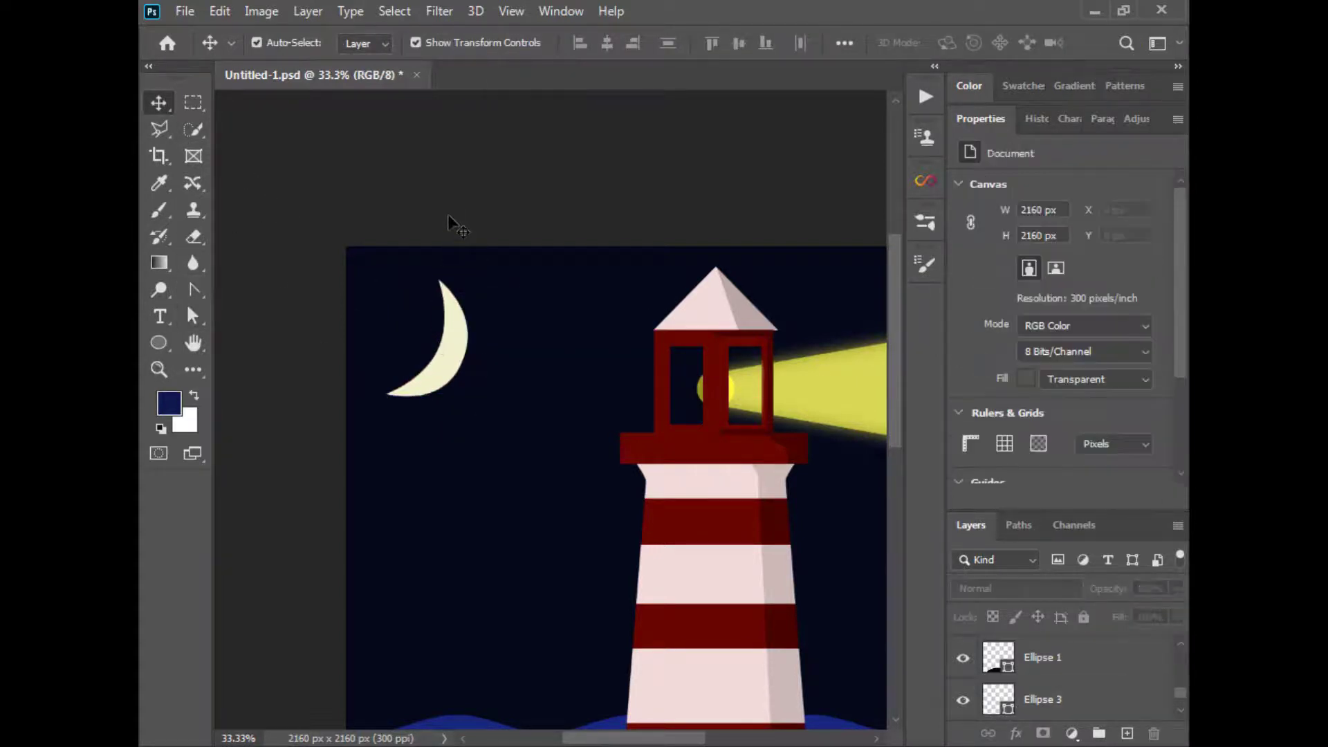
{"action": "key", "text": "ctrl+minus"}
{"action": "left_click", "coordinate": [362, 218]}
{"action": "left_click_drag", "start_coordinate": [361, 217], "coordinate": [361, 221]}
{"action": "left_click", "coordinate": [378, 125]}
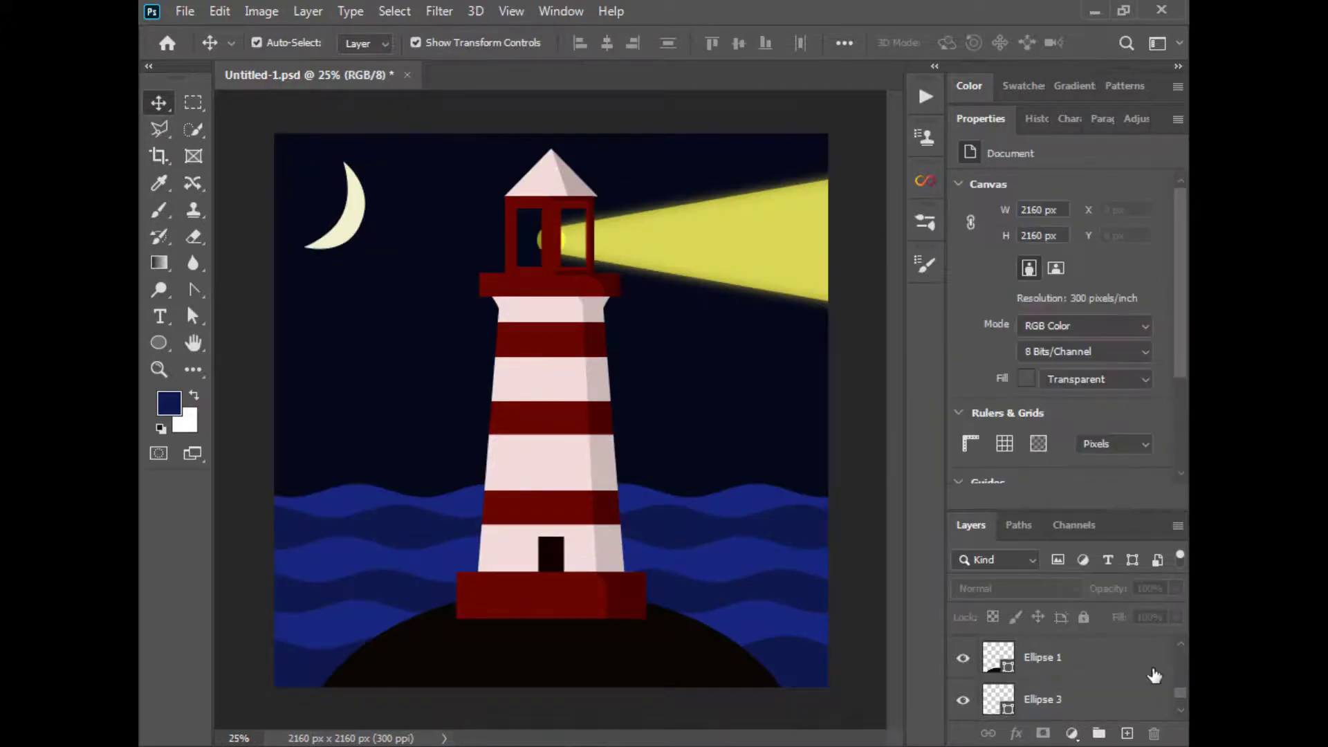
Step: Duplicate the moon layer Ellipse 3
{"action": "double_click", "coordinate": [993, 119]}
{"action": "left_click", "coordinate": [355, 207]}
{"action": "left_click_drag", "start_coordinate": [1093, 636], "coordinate": [1127, 733]}
Step: Convert the moon copy to a smart object and apply a Gaussian Blur with a 36 px radius
{"action": "left_click", "coordinate": [439, 11]}
{"action": "mouse_move", "coordinate": [468, 246]}
{"action": "left_click", "coordinate": [747, 323]}
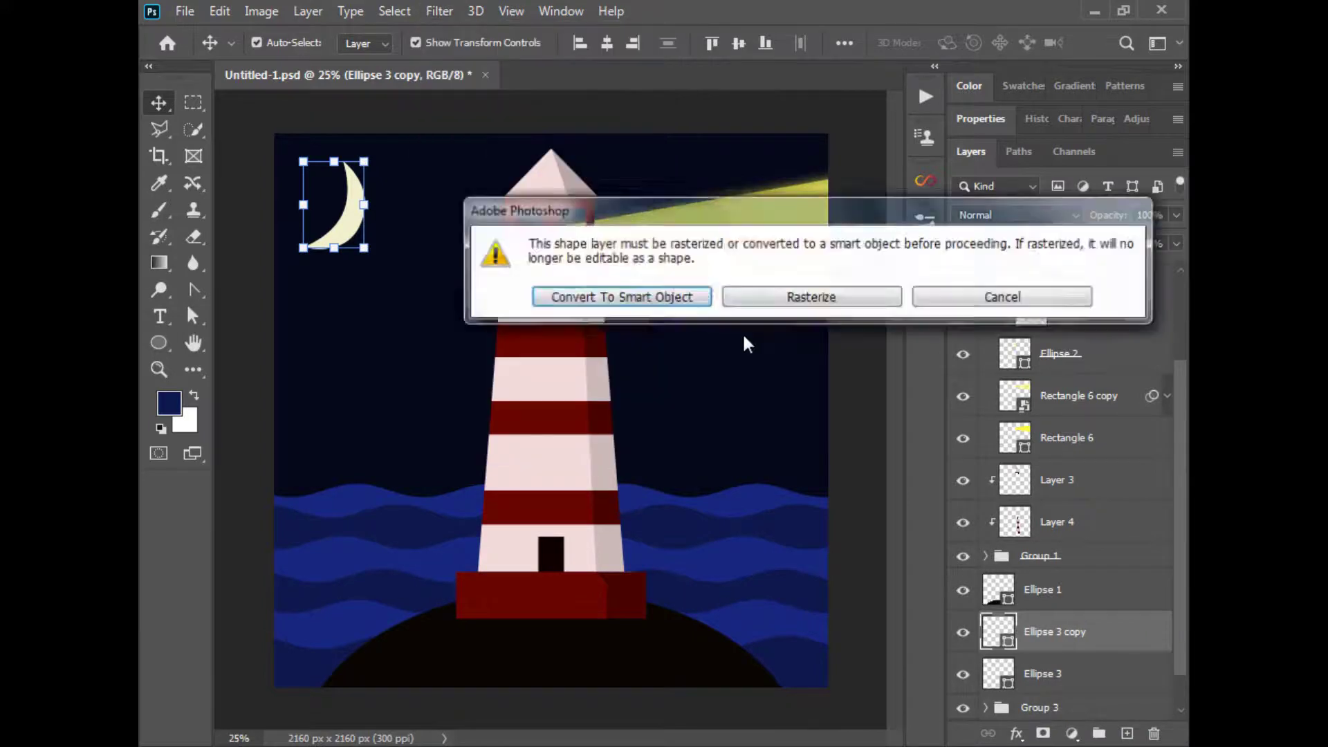
{"action": "left_click", "coordinate": [685, 296]}
{"action": "left_click_drag", "start_coordinate": [870, 627], "coordinate": [888, 630]}
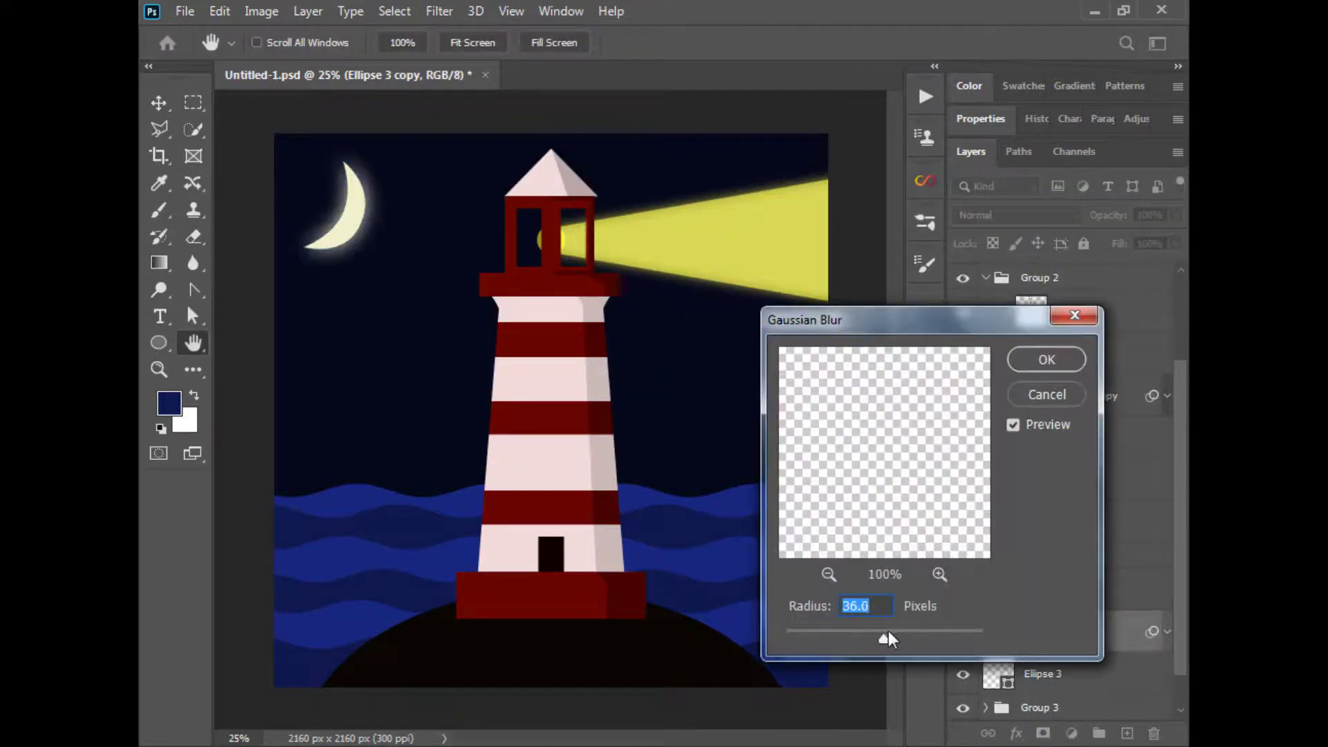
{"action": "key", "text": "Return"}
Step: Set the blurred moon copy's blend mode to Linear Dodge (Add) and collapse its smart filters
{"action": "left_click", "coordinate": [1017, 215]}
{"action": "left_click", "coordinate": [1005, 418]}
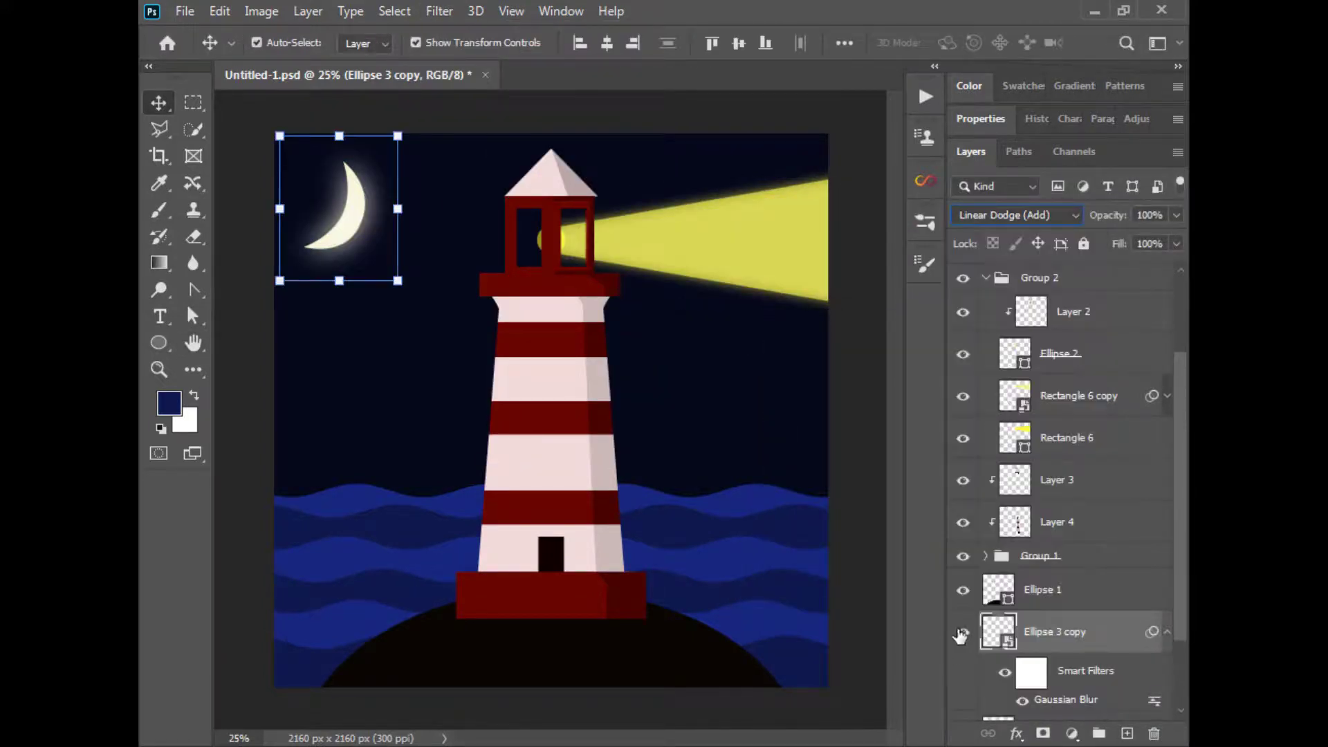
{"action": "left_click", "coordinate": [1167, 631]}
{"action": "left_click", "coordinate": [873, 426]}
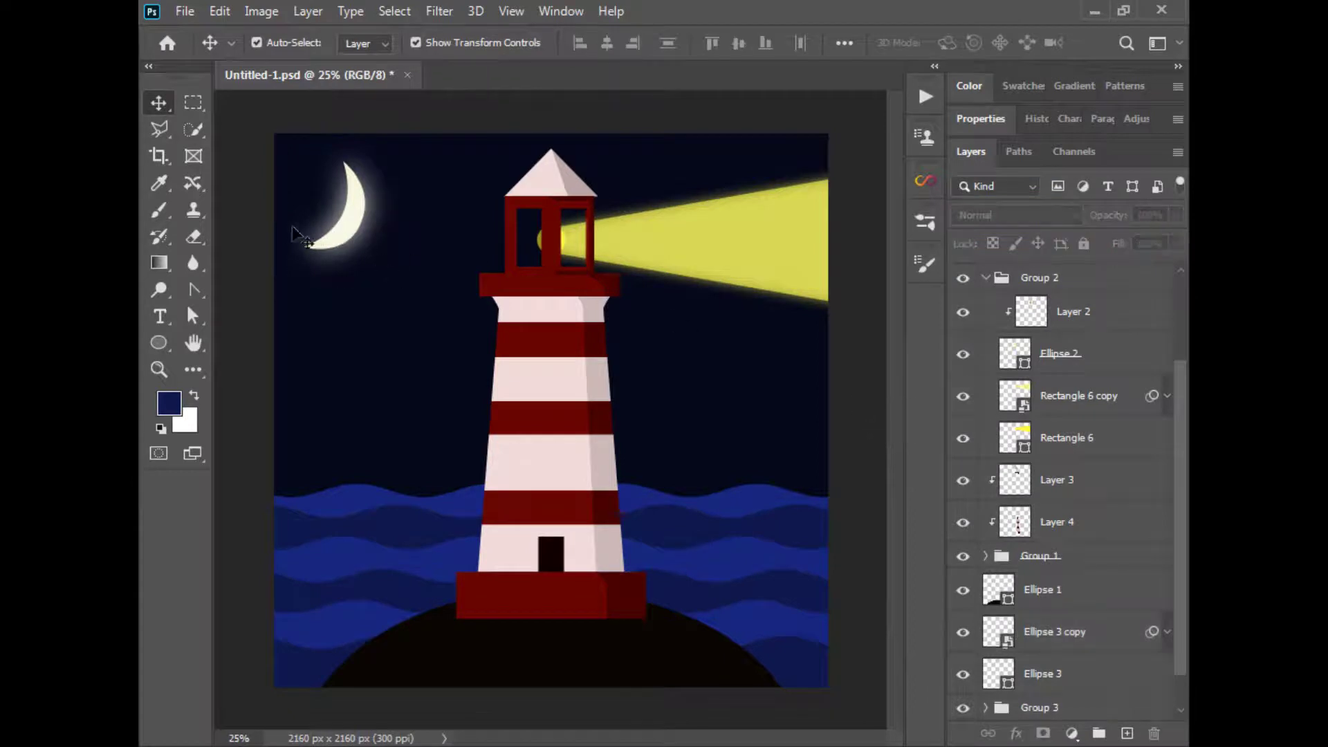
Step: Collapse Group 2 and toggle the visibility of Group 2 and Group 1 to check their contents
{"action": "scroll", "coordinate": [1059, 449], "scroll_direction": "up", "scroll_amount": 2}
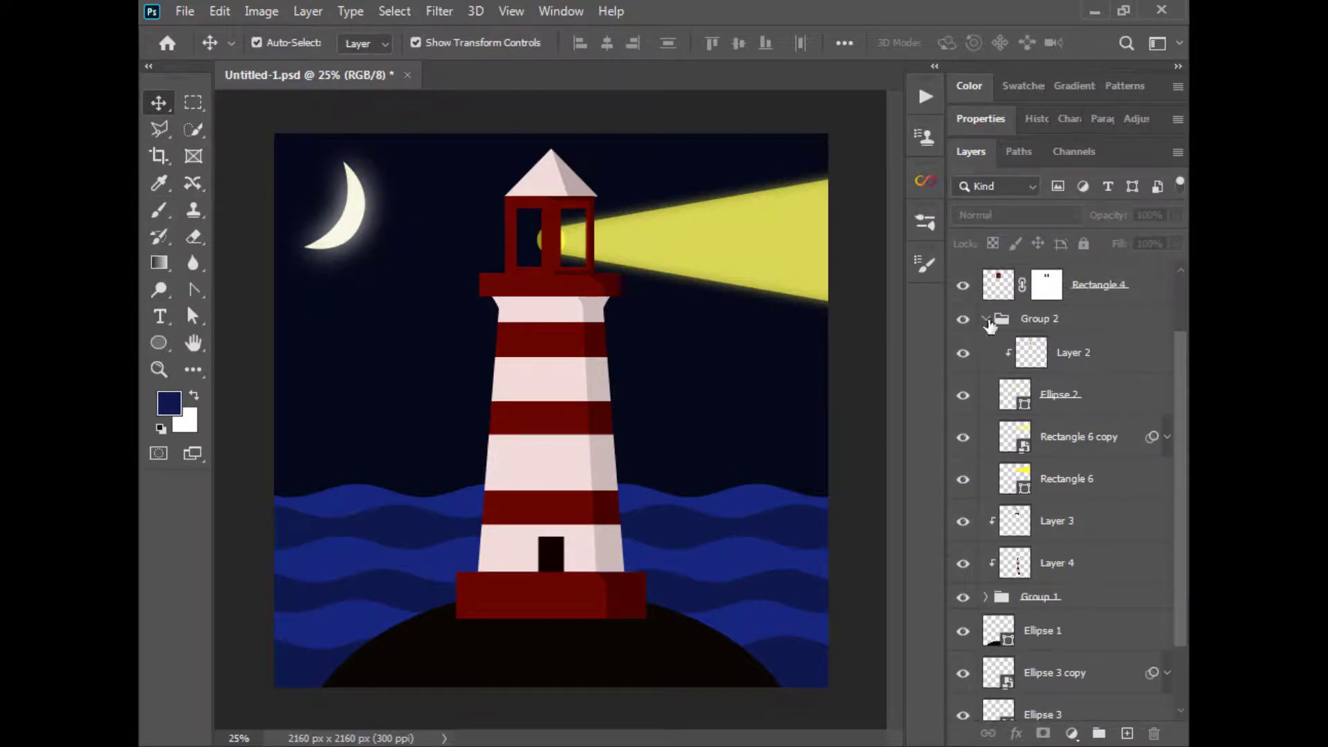
{"action": "left_click", "coordinate": [985, 318]}
{"action": "left_click", "coordinate": [963, 399]}
{"action": "left_click", "coordinate": [963, 399]}
{"action": "left_click", "coordinate": [963, 510]}
{"action": "left_click", "coordinate": [963, 509]}
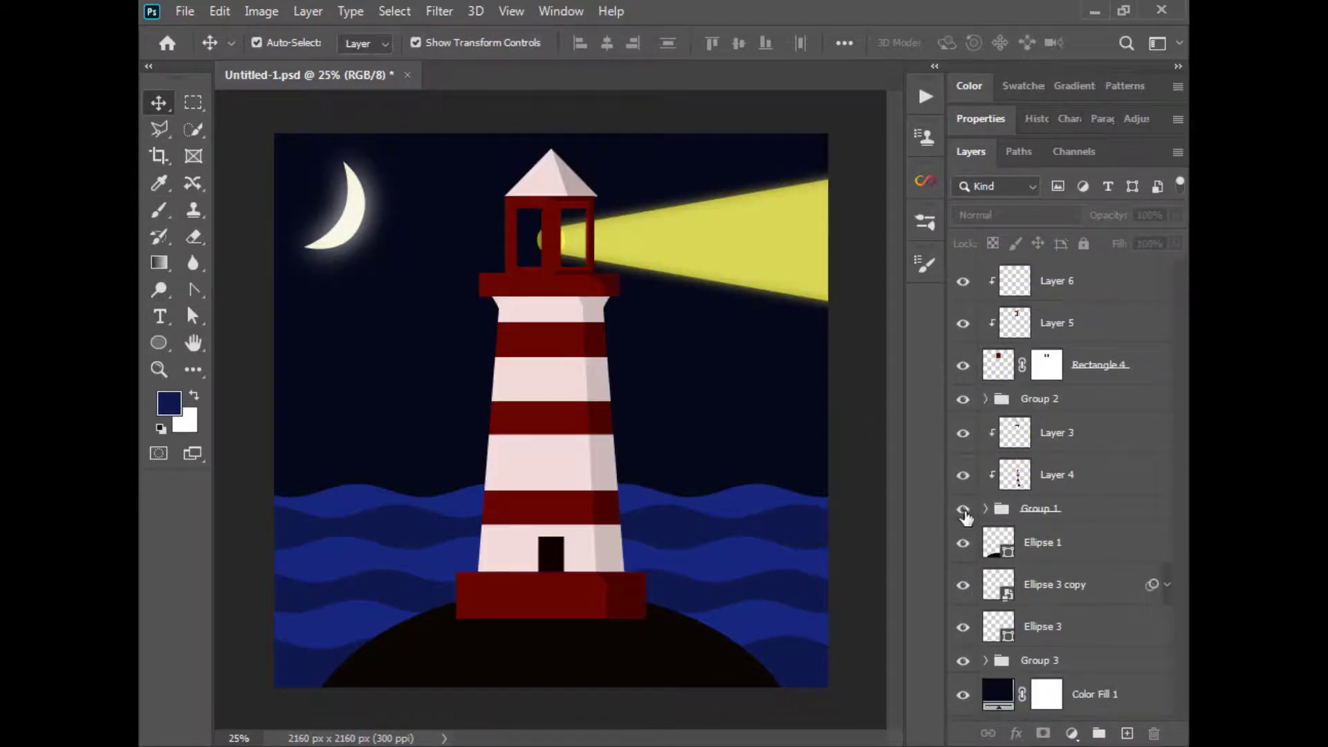
{"action": "left_click", "coordinate": [985, 509]}
{"action": "scroll", "coordinate": [1107, 526], "scroll_direction": "down", "scroll_amount": 3}
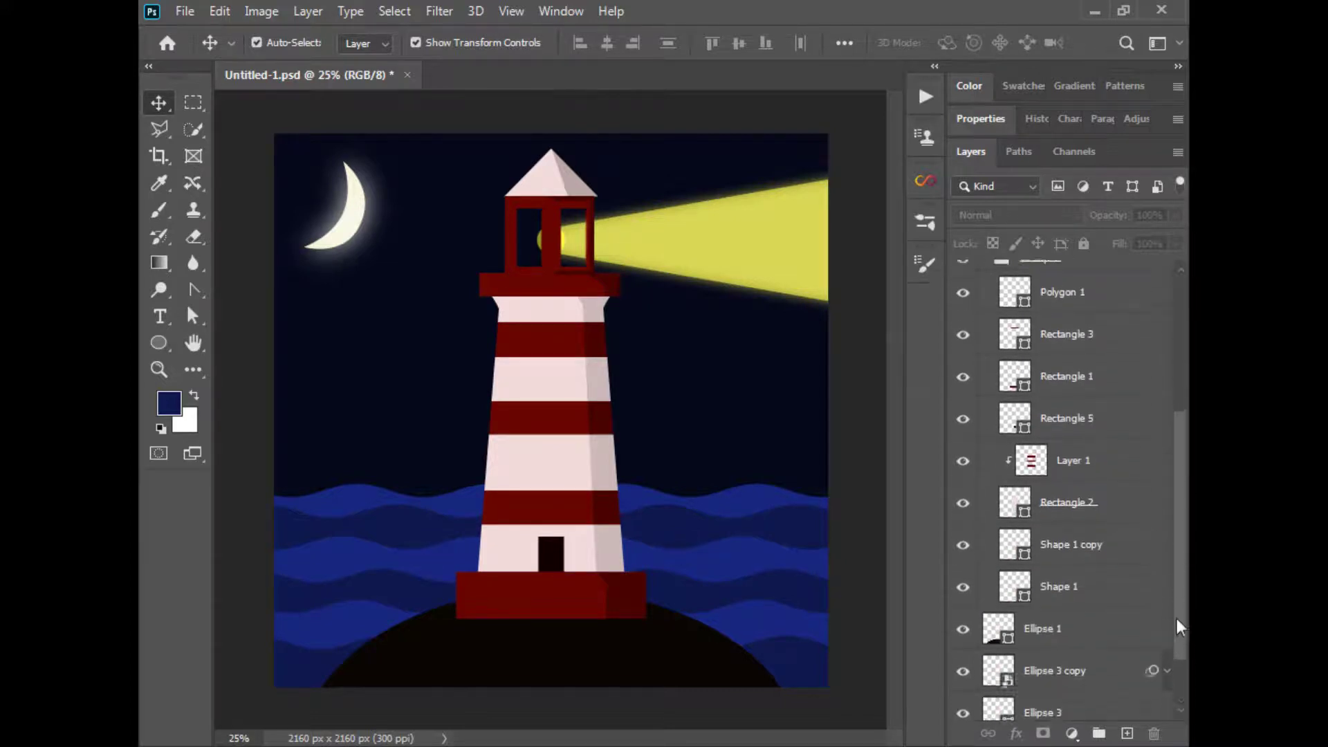
{"action": "scroll", "coordinate": [1169, 512], "scroll_direction": "up", "scroll_amount": 1}
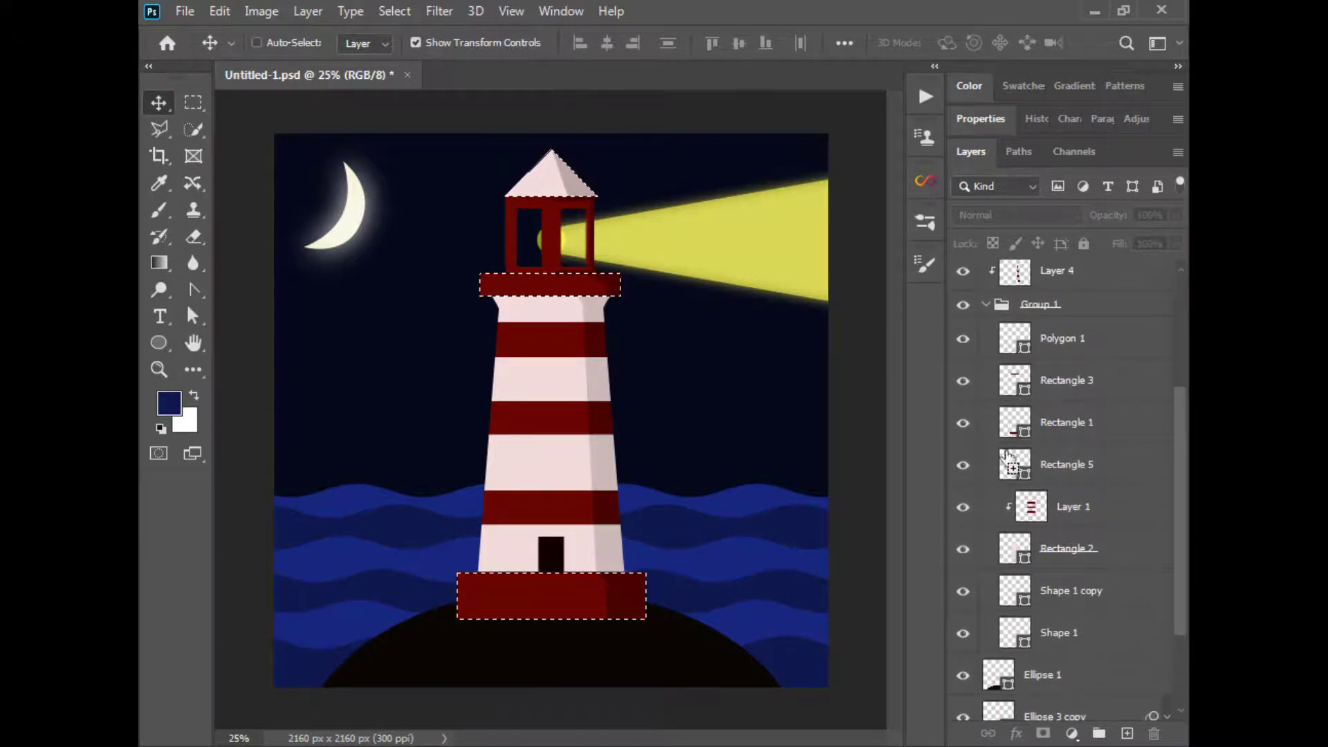
{"action": "left_click", "coordinate": [1008, 456], "text": "ctrl+shift"}
{"action": "left_click", "coordinate": [1017, 566], "text": "ctrl+shift"}
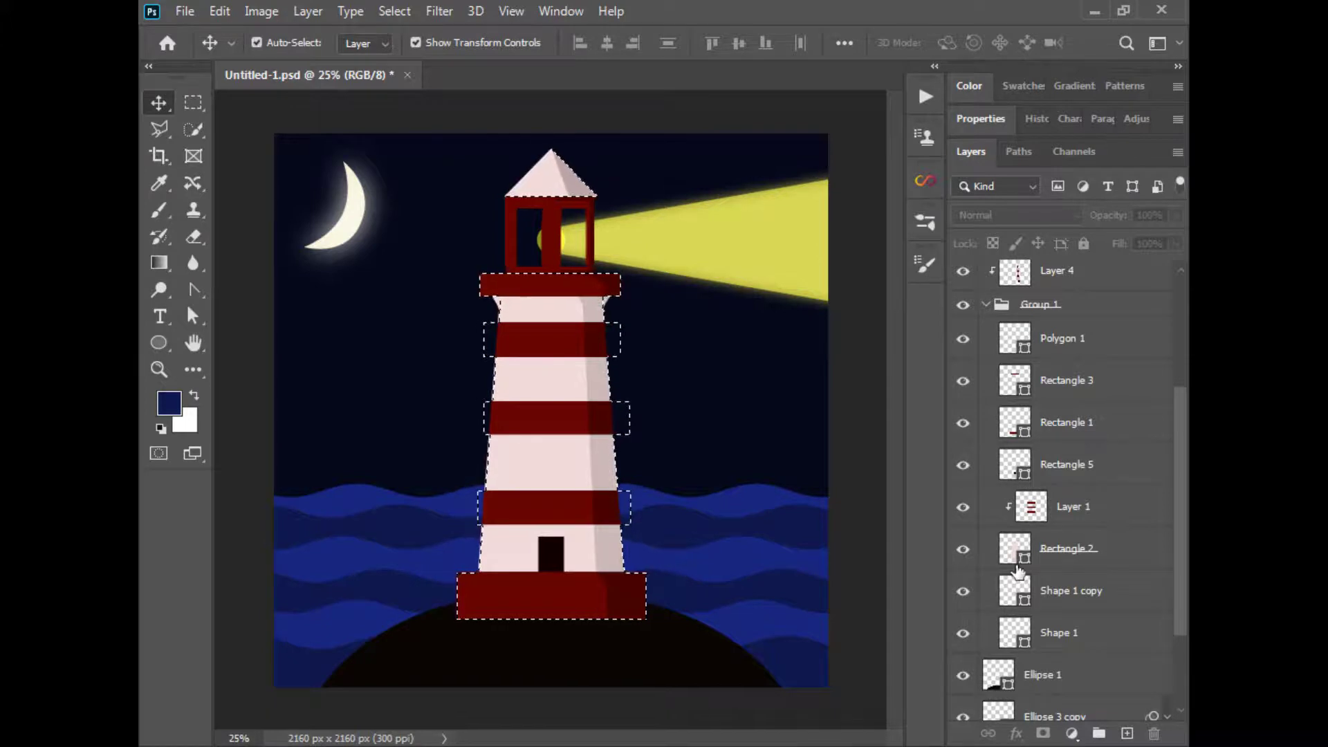
{"action": "scroll", "coordinate": [1054, 546], "scroll_direction": "up", "scroll_amount": 2}
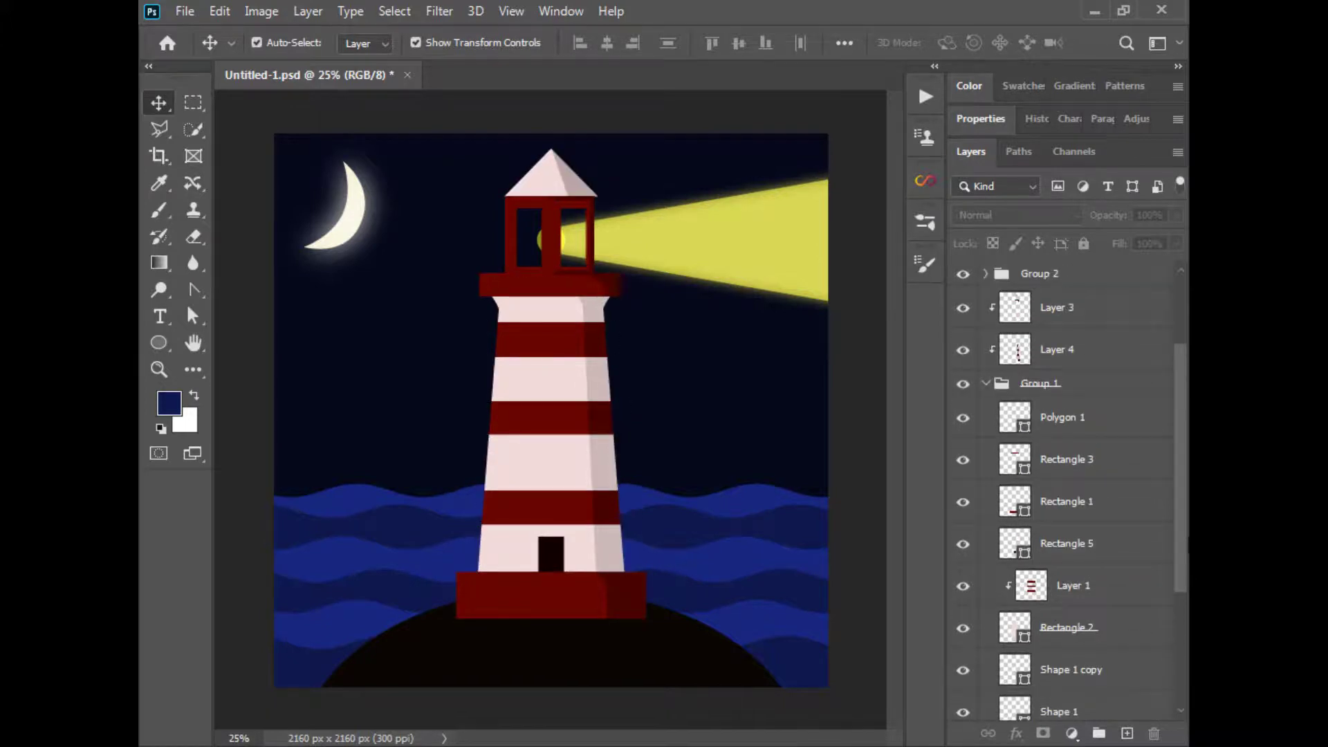
{"action": "left_click", "coordinate": [985, 385]}
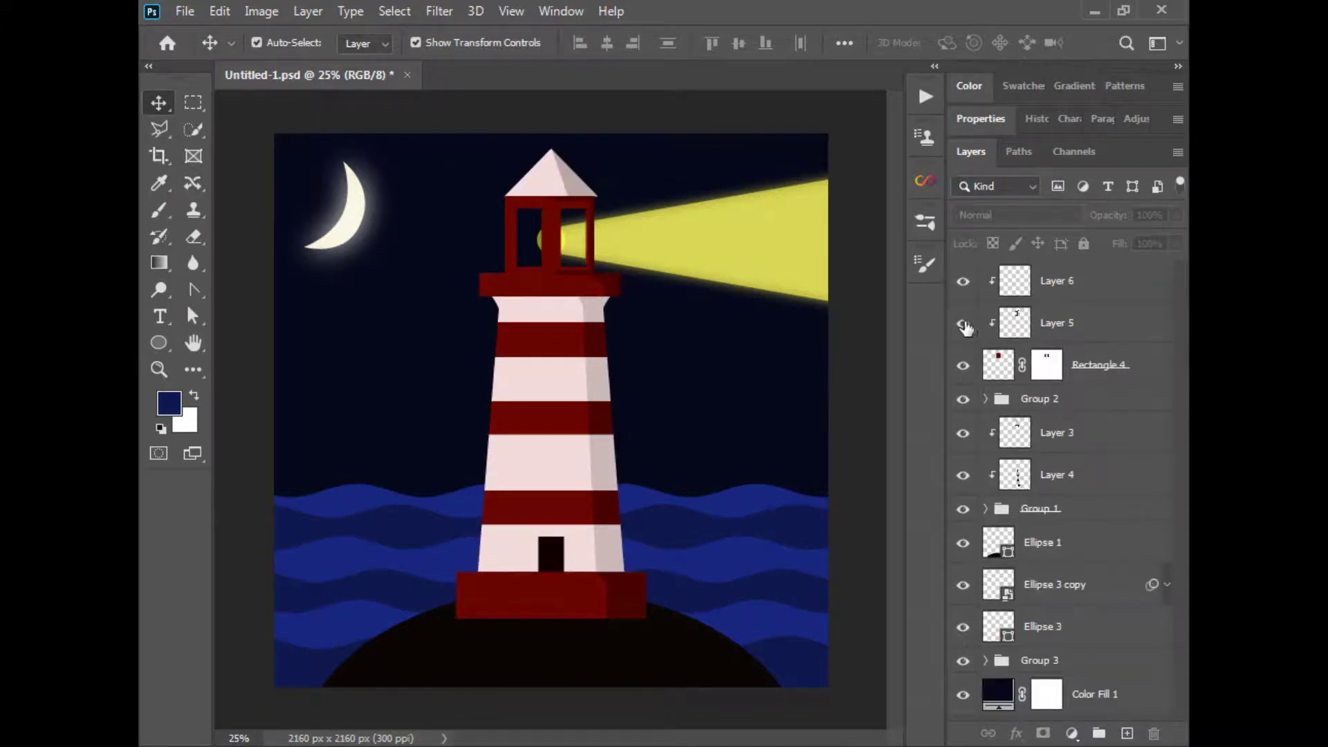
Step: Toggle the visibility of Rectangle 4 and Group 2 to check which lighthouse parts they hold
{"action": "left_click", "coordinate": [963, 365]}
{"action": "left_click", "coordinate": [962, 365]}
{"action": "left_click", "coordinate": [962, 399]}
{"action": "left_click", "coordinate": [963, 399]}
{"action": "left_click", "coordinate": [963, 399]}
{"action": "left_click", "coordinate": [984, 400]}
Step: Add a new layer above Layer 3 and clip it to the lighthouse group
{"action": "left_click", "coordinate": [1056, 447]}
{"action": "left_click", "coordinate": [1127, 733]}
{"action": "left_click", "coordinate": [1071, 452], "text": "alt"}
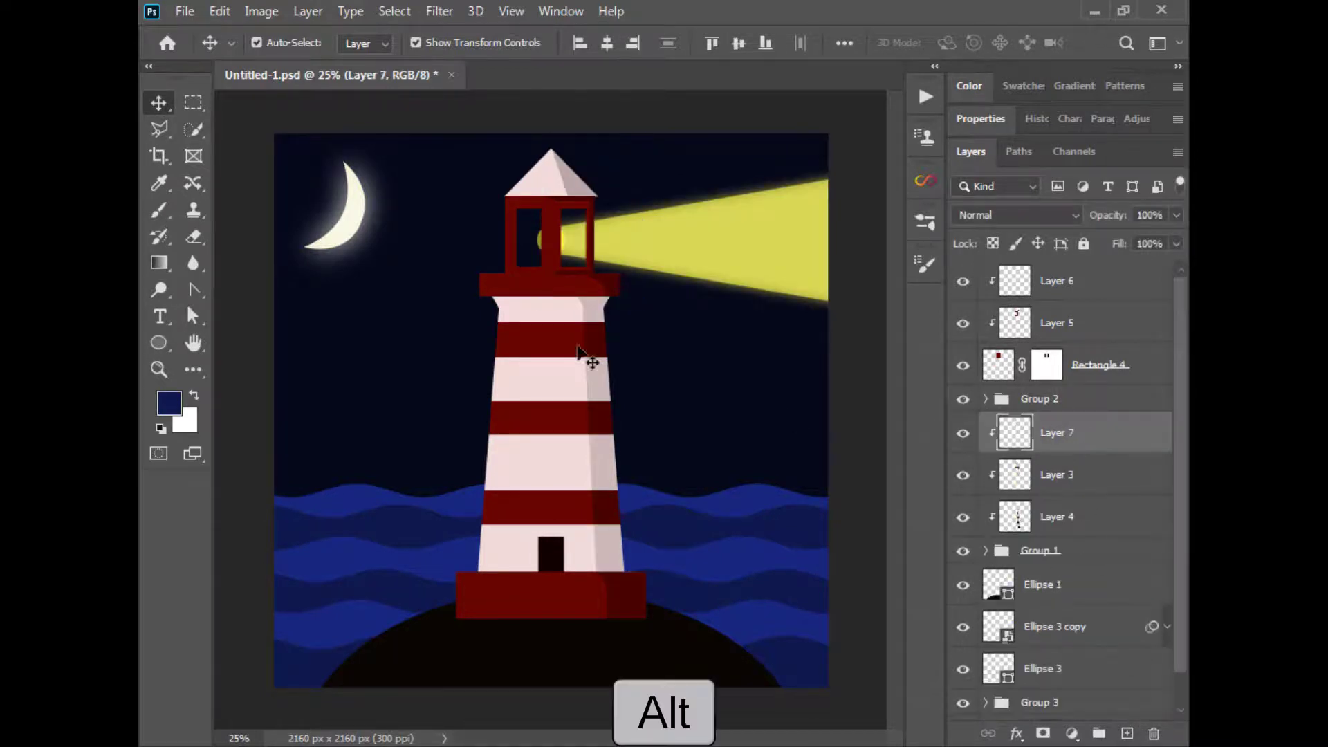
Step: Choose the Brush tool and set the foreground colour to white
{"action": "left_click", "coordinate": [159, 213]}
{"action": "left_click", "coordinate": [172, 404]}
{"action": "left_click_drag", "start_coordinate": [769, 428], "coordinate": [905, 400]}
{"action": "left_click_drag", "start_coordinate": [929, 298], "coordinate": [928, 507]}
{"action": "left_click", "coordinate": [646, 246]}
{"action": "left_click", "coordinate": [1120, 244]}
{"action": "left_click_drag", "start_coordinate": [534, 300], "coordinate": [492, 438]}
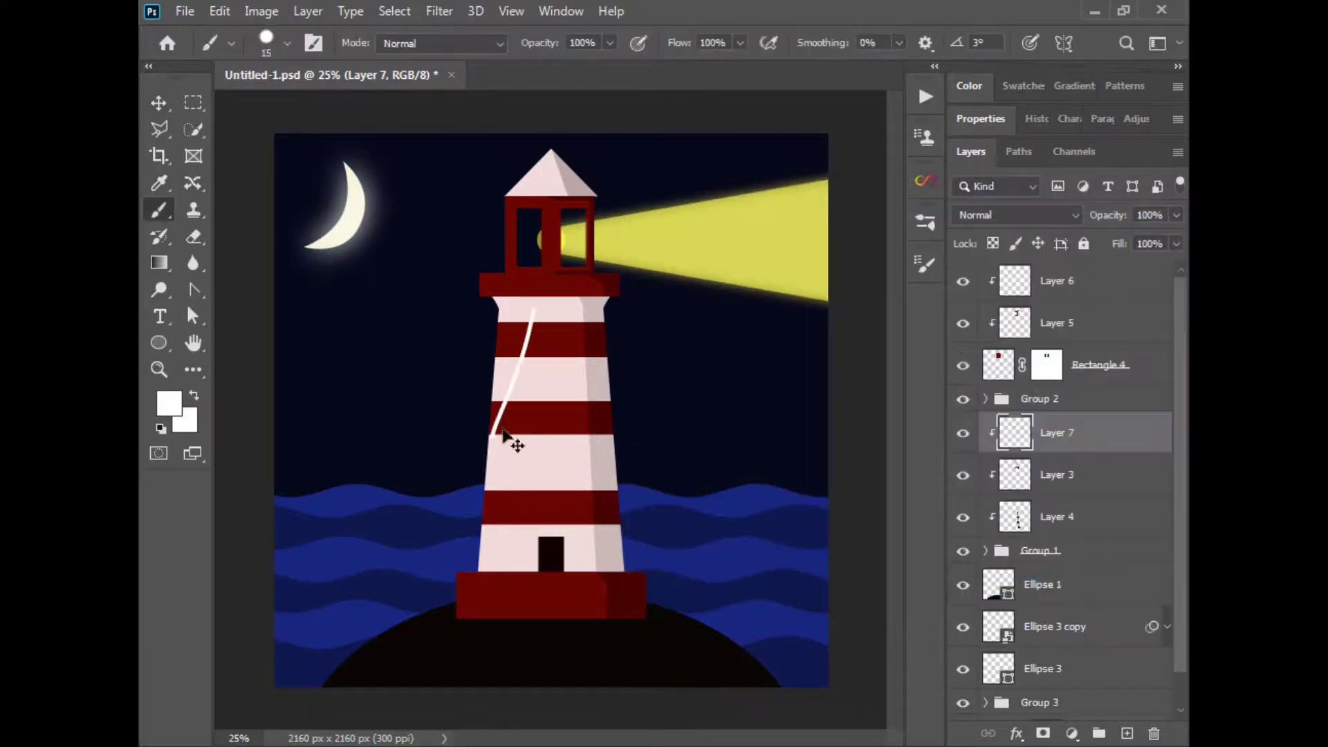
{"action": "key", "text": "ctrl+z"}
{"action": "key", "text": "ctrl+plus"}
{"action": "left_click_drag", "start_coordinate": [489, 229], "coordinate": [460, 296]}
{"action": "key", "text": "ctrl+z"}
Step: Paint a straight white highlight along the left slope of the lighthouse roof with a 35 px brush
{"action": "left_click_drag", "start_coordinate": [521, 208], "coordinate": [528, 328]}
{"action": "left_click_drag", "start_coordinate": [505, 243], "coordinate": [493, 366]}
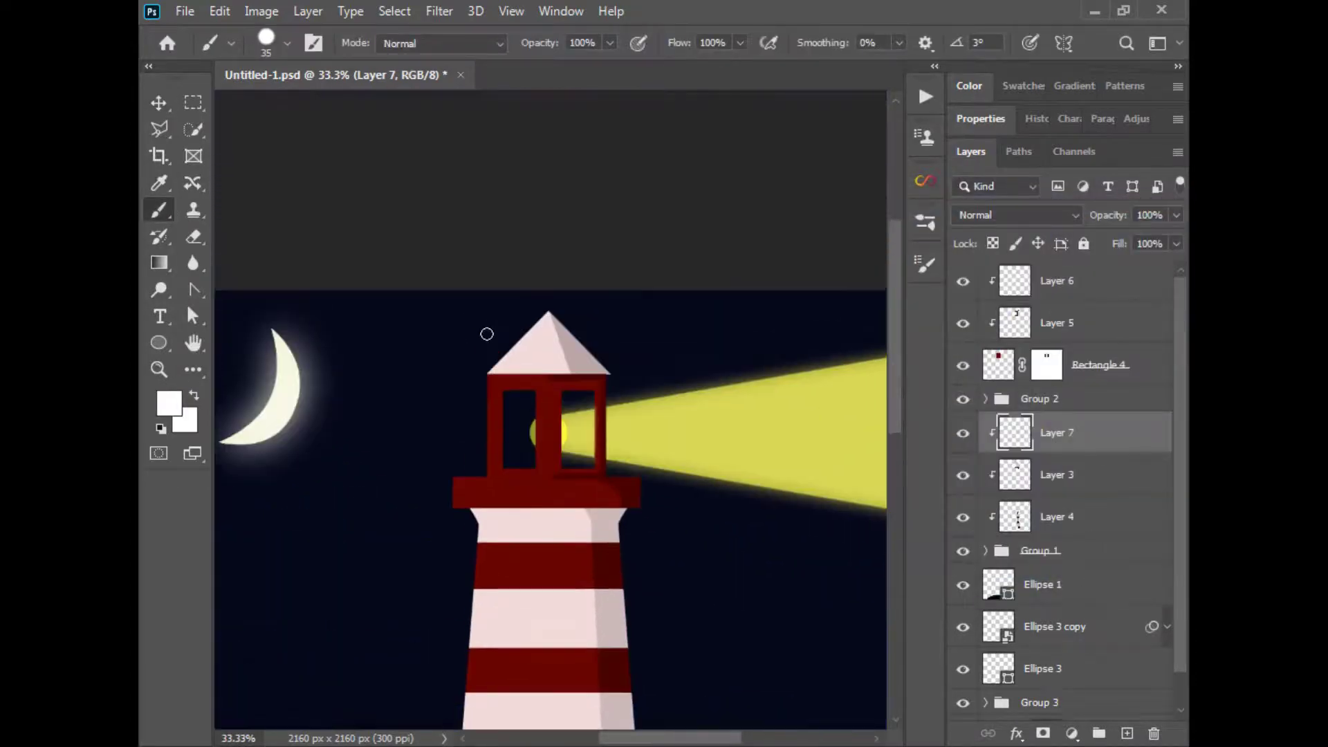
{"action": "key", "text": "ctrl+plus"}
{"action": "key", "text": "ctrl+plus"}
{"action": "left_click_drag", "start_coordinate": [510, 293], "coordinate": [545, 384]}
{"action": "key", "text": "ctrl+plus"}
{"action": "left_click", "coordinate": [591, 237]}
{"action": "left_click", "coordinate": [398, 439], "text": "shift"}
Step: Paint a thin straight white highlight down the left edge of the dark red gallery platform
{"action": "left_click_drag", "start_coordinate": [459, 453], "coordinate": [547, 98]}
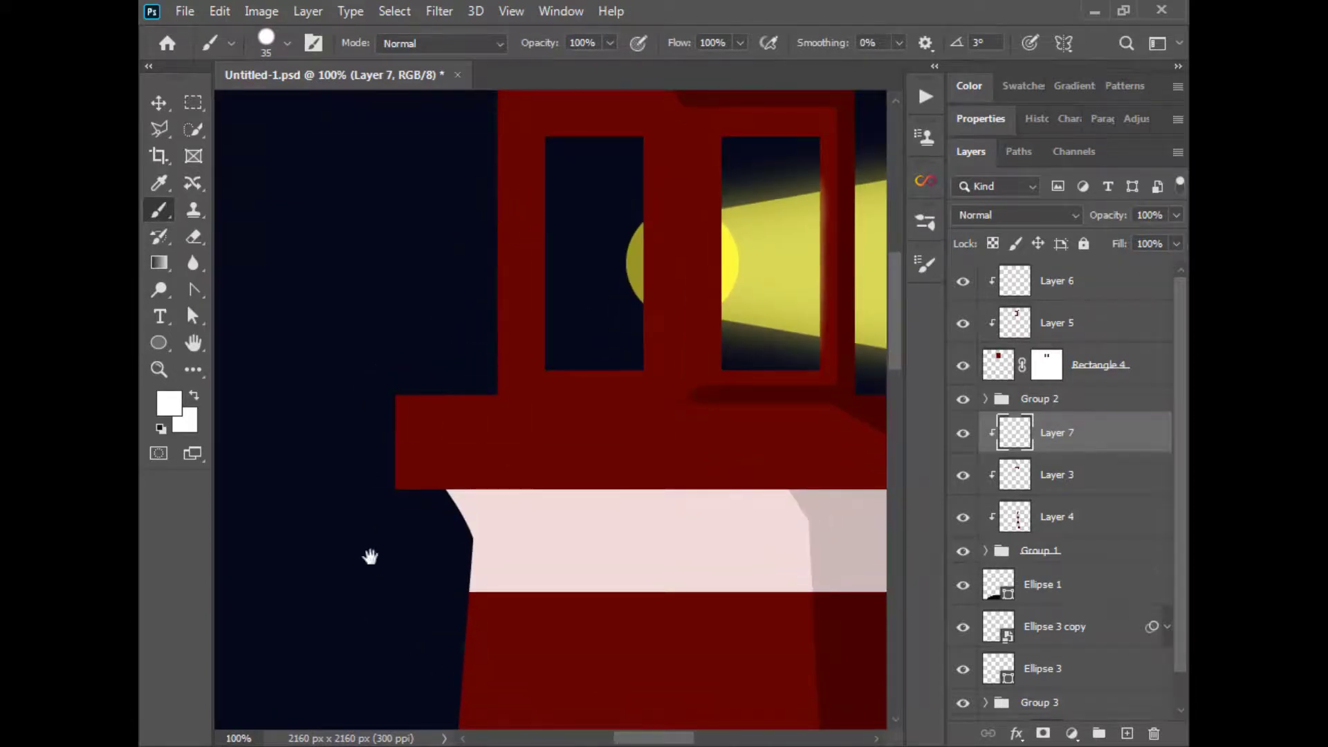
{"action": "left_click_drag", "start_coordinate": [370, 557], "coordinate": [396, 449]}
{"action": "left_click", "coordinate": [412, 276]}
{"action": "left_click", "coordinate": [396, 428], "text": "shift"}
{"action": "key", "text": "ctrl+z"}
{"action": "left_click", "coordinate": [411, 276]}
{"action": "left_click", "coordinate": [412, 398], "text": "shift"}
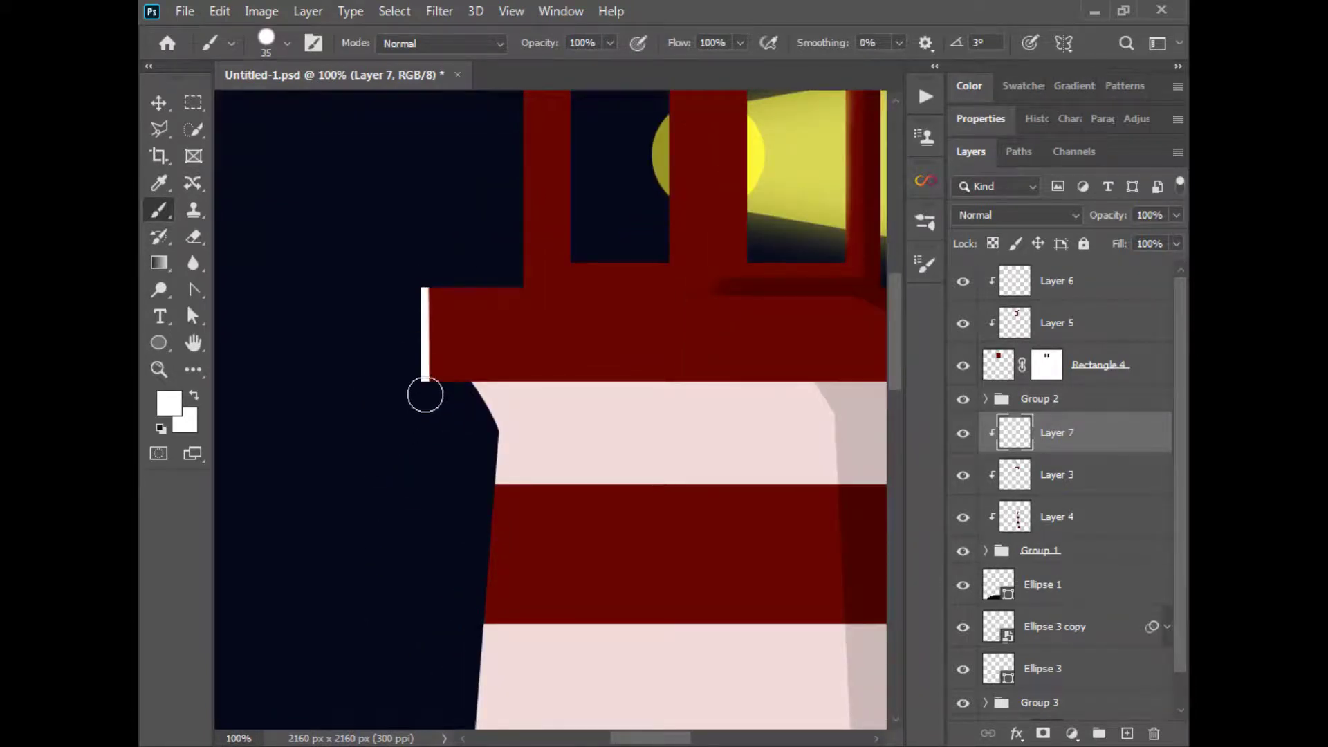
{"action": "left_click", "coordinate": [424, 395]}
{"action": "left_click", "coordinate": [481, 399], "text": "shift"}
{"action": "key", "text": "ctrl+z"}
{"action": "left_click", "coordinate": [474, 411]}
{"action": "left_click", "coordinate": [496, 519], "text": "shift"}
{"action": "key", "text": "ctrl+z"}
{"action": "key", "text": "ctrl+z"}
Step: Outline a narrow strip along the tower's left edge, from the gallery down to the base, with the Polygonal Lasso
{"action": "key", "text": "l"}
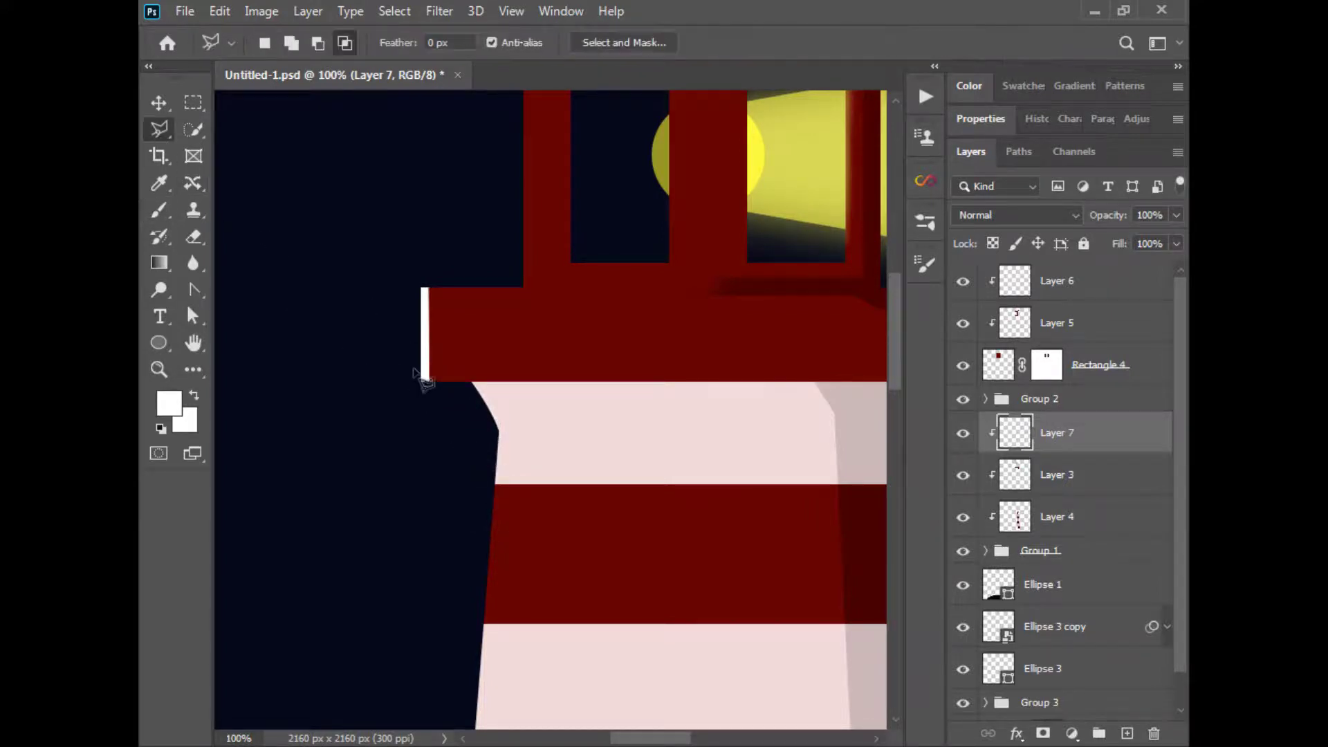
{"action": "left_click", "coordinate": [512, 435]}
{"action": "left_click_drag", "start_coordinate": [525, 476], "coordinate": [540, 95]}
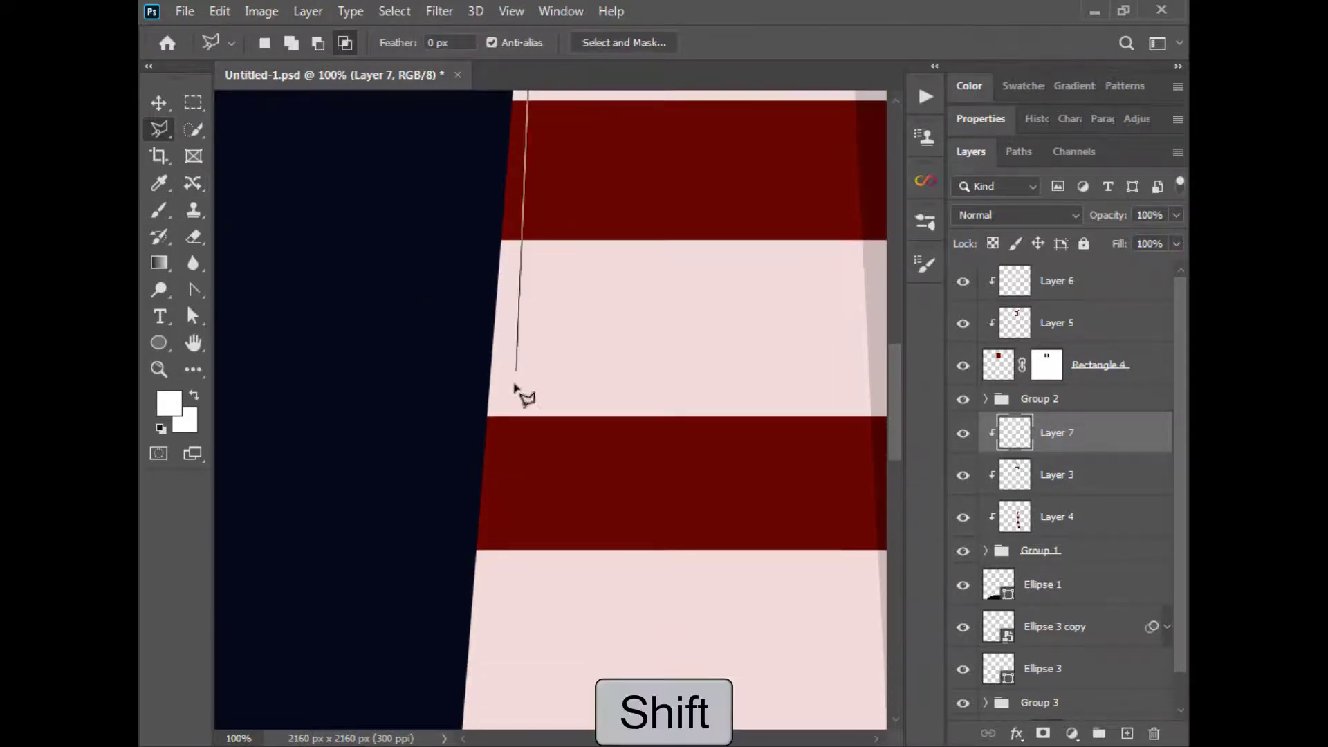
{"action": "scroll", "coordinate": [520, 416], "scroll_direction": "down", "scroll_amount": 2}
{"action": "left_click_drag", "start_coordinate": [528, 558], "coordinate": [556, 289]}
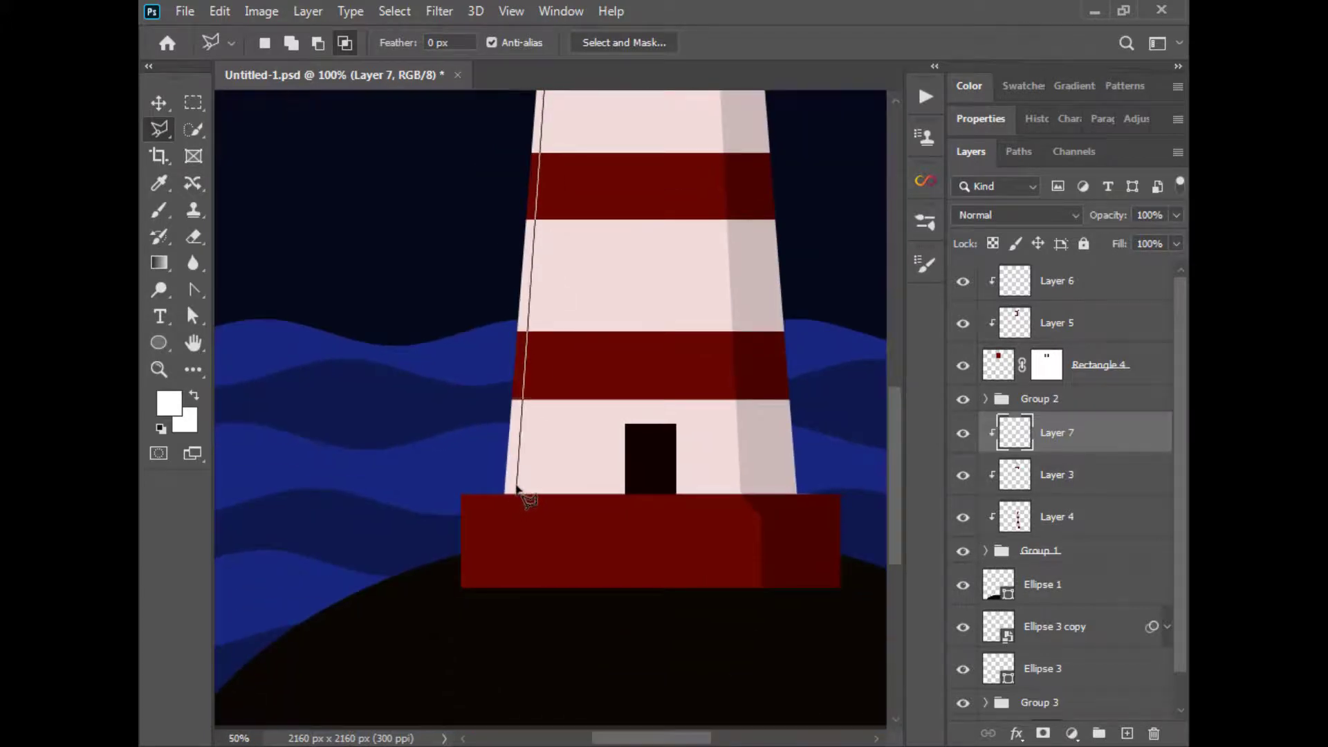
{"action": "left_click", "coordinate": [515, 497]}
{"action": "left_click", "coordinate": [496, 501]}
{"action": "left_click_drag", "start_coordinate": [497, 295], "coordinate": [489, 652]}
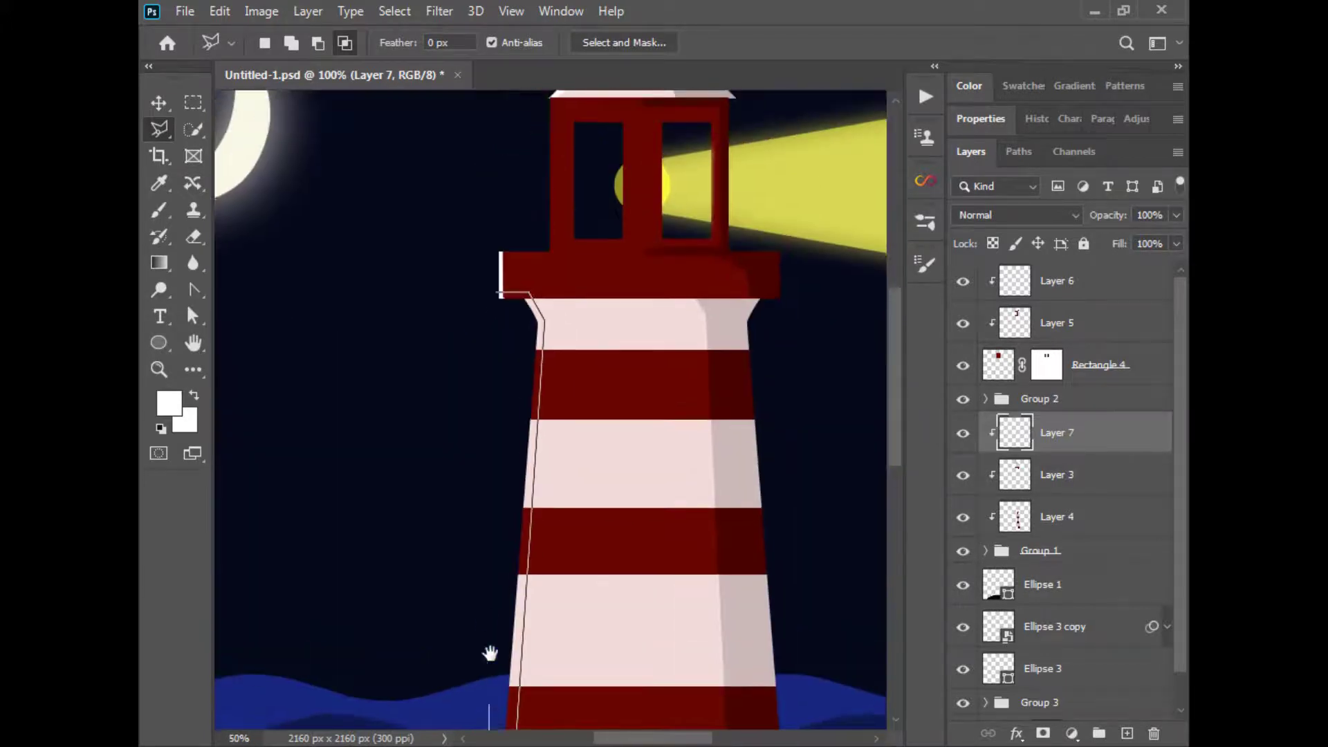
{"action": "double_click", "coordinate": [494, 296]}
Step: Paint a white highlight down the tower's left edge inside the selection, enlarge the brush to 90 px and deselect
{"action": "key", "text": "b"}
{"action": "mouse_move", "coordinate": [518, 300]}
{"action": "left_mouse_down"}
{"action": "mouse_move", "coordinate": [544, 361]}
{"action": "mouse_move", "coordinate": [528, 552]}
{"action": "left_mouse_up"}
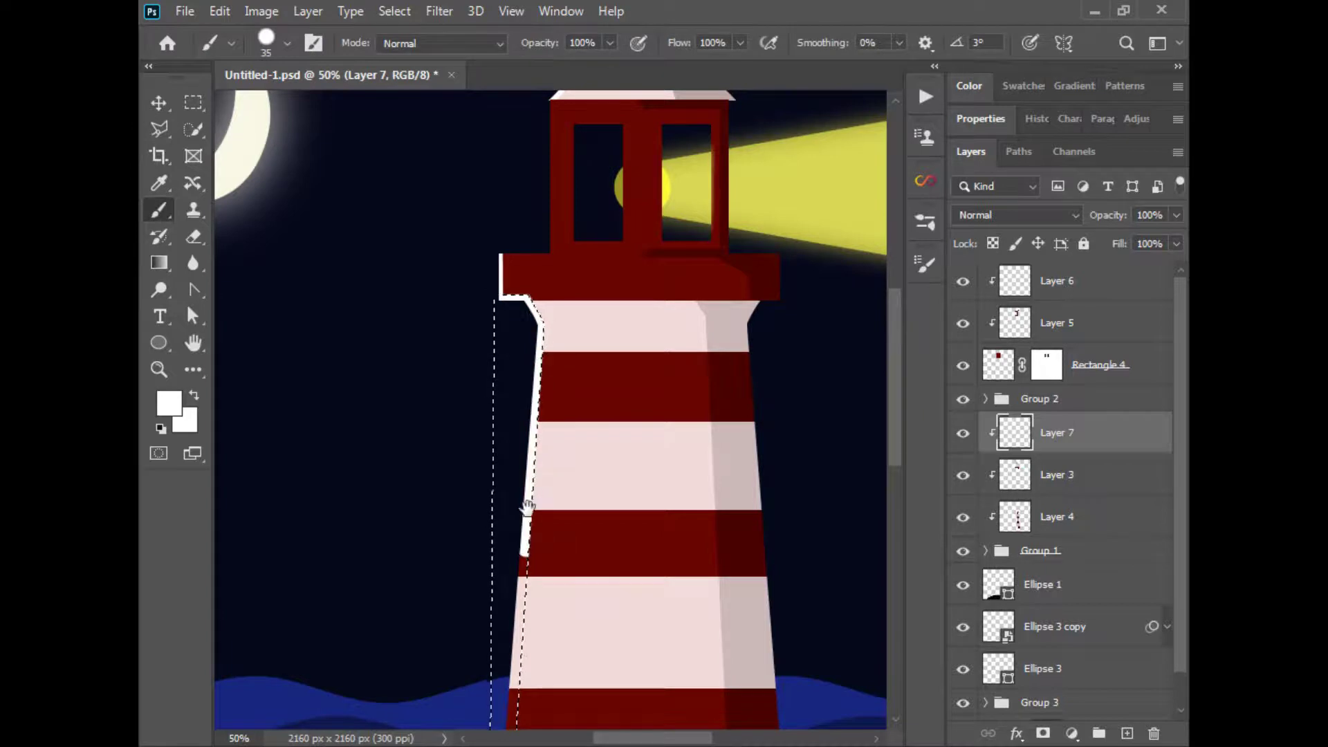
{"action": "left_click_drag", "start_coordinate": [527, 602], "coordinate": [561, 375]}
{"action": "key", "text": "bracketright"}
{"action": "key", "text": "bracketright"}
{"action": "key", "text": "bracketright"}
{"action": "key", "text": "bracketright"}
{"action": "key", "text": "bracketright"}
{"action": "key", "text": "bracketright"}
{"action": "key", "text": "bracketright"}
{"action": "key", "text": "ctrl+d"}
Step: Lasso a thin strip along the red base's upper-left ledge and left side, paint it white and deselect
{"action": "key", "text": "ctrl+plus"}
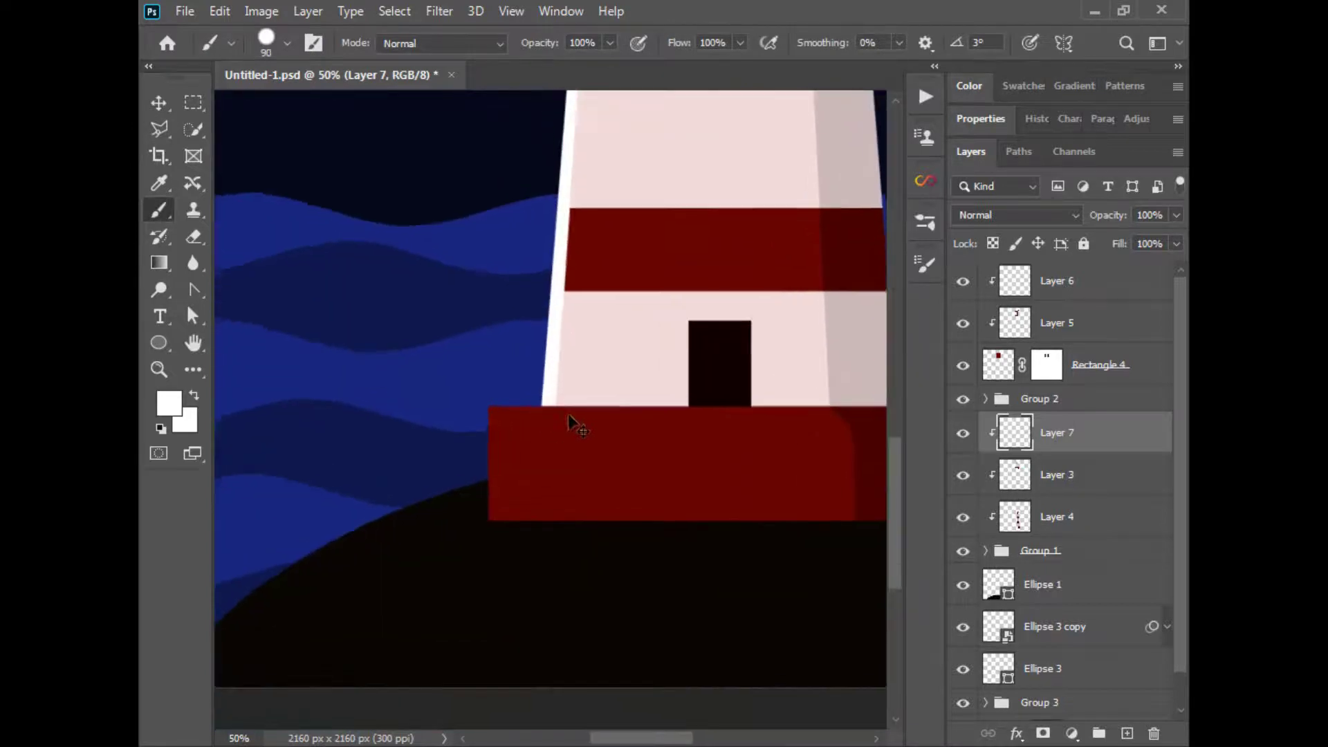
{"action": "left_click", "coordinate": [159, 129]}
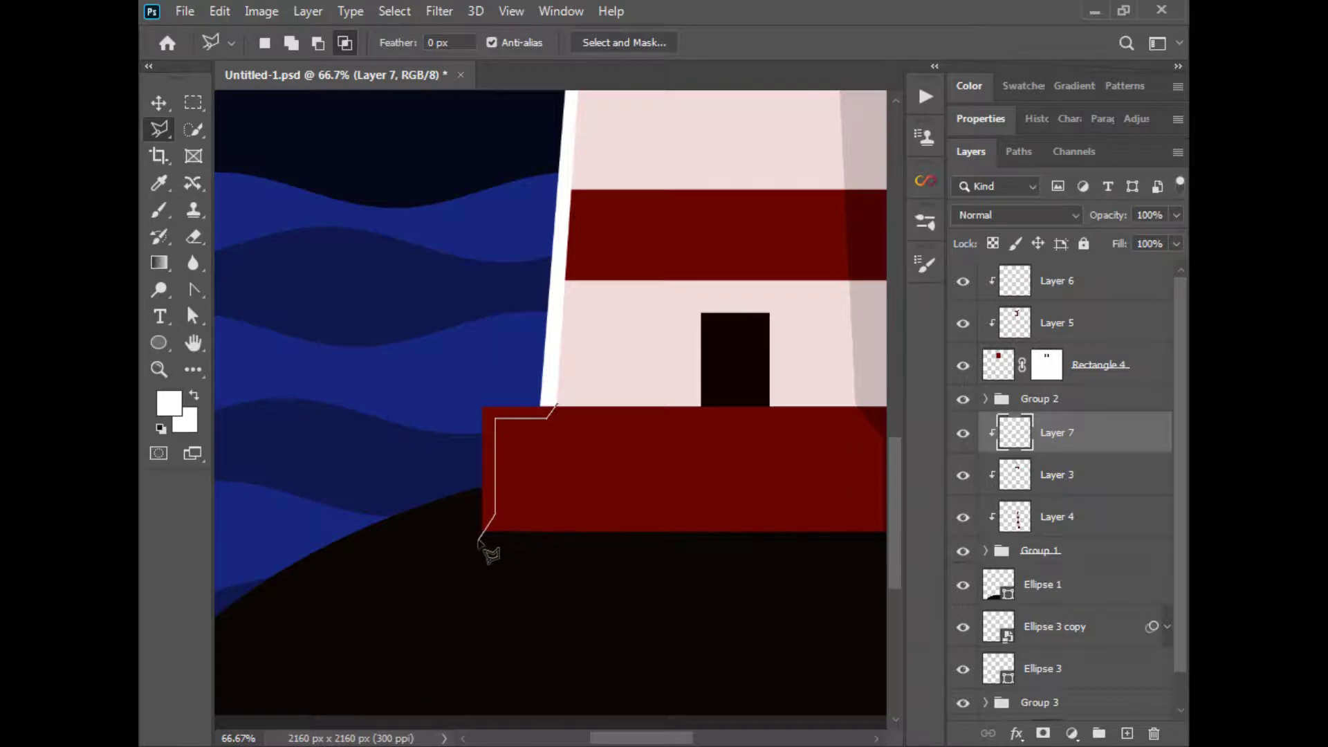
{"action": "left_click", "coordinate": [478, 540]}
{"action": "left_click", "coordinate": [448, 414]}
{"action": "left_click", "coordinate": [514, 294]}
{"action": "left_click", "coordinate": [554, 407]}
{"action": "key", "text": "b"}
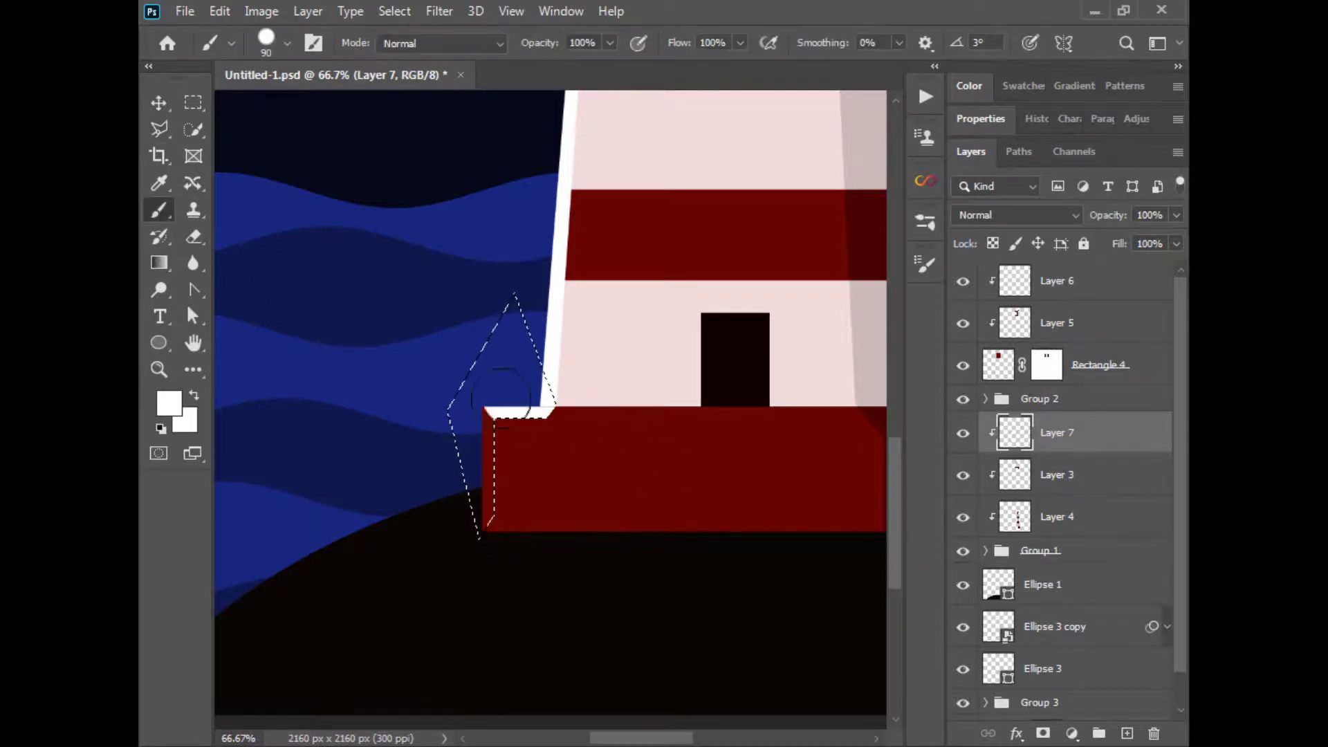
{"action": "left_click_drag", "start_coordinate": [503, 391], "coordinate": [492, 527]}
{"action": "key", "text": "ctrl+d"}
Step: Lower the opacity of Layer 7 to 14%
{"action": "key", "text": "ctrl+minus"}
{"action": "key", "text": "ctrl+minus"}
{"action": "key", "text": "ctrl+minus"}
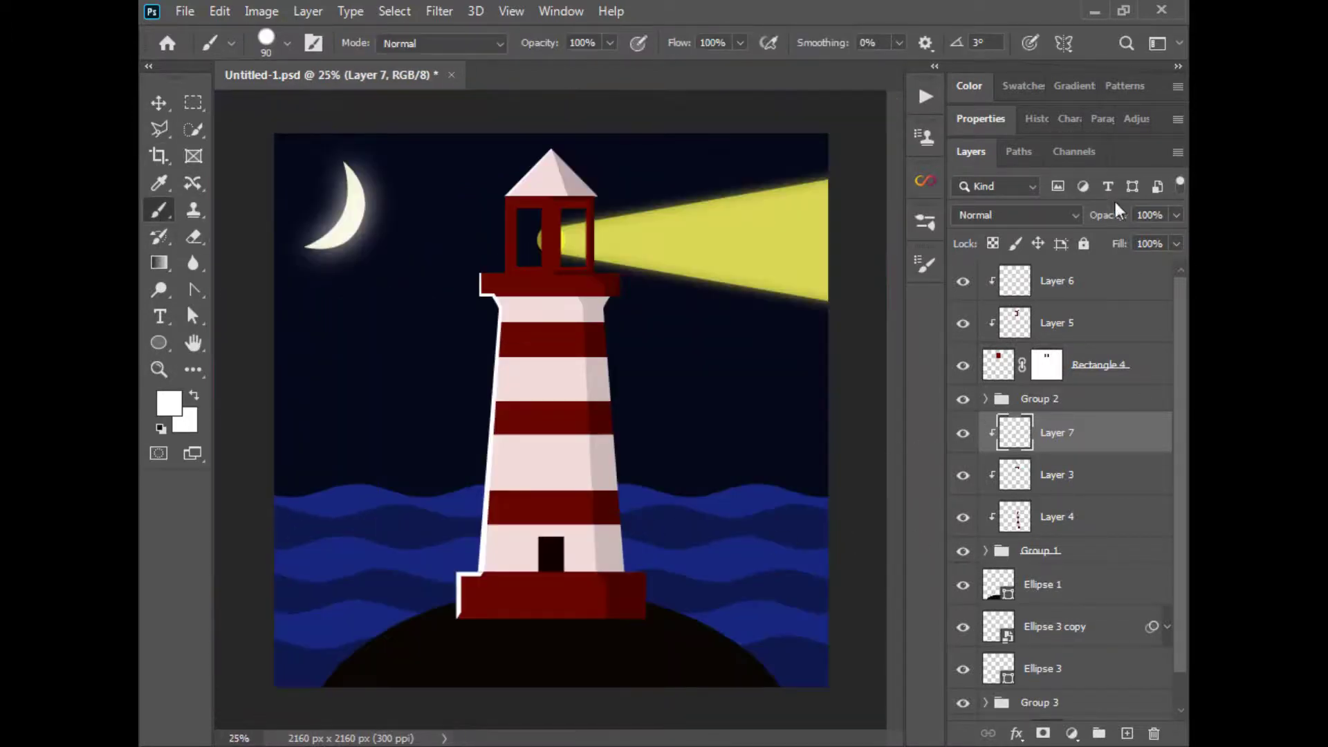
{"action": "left_click_drag", "start_coordinate": [1176, 215], "coordinate": [1093, 238]}
Step: Select the base's left edge with a rectangular marquee and extend the white highlight down to the bottom corner
{"action": "scroll", "coordinate": [495, 617], "scroll_direction": "up", "scroll_amount": 3}
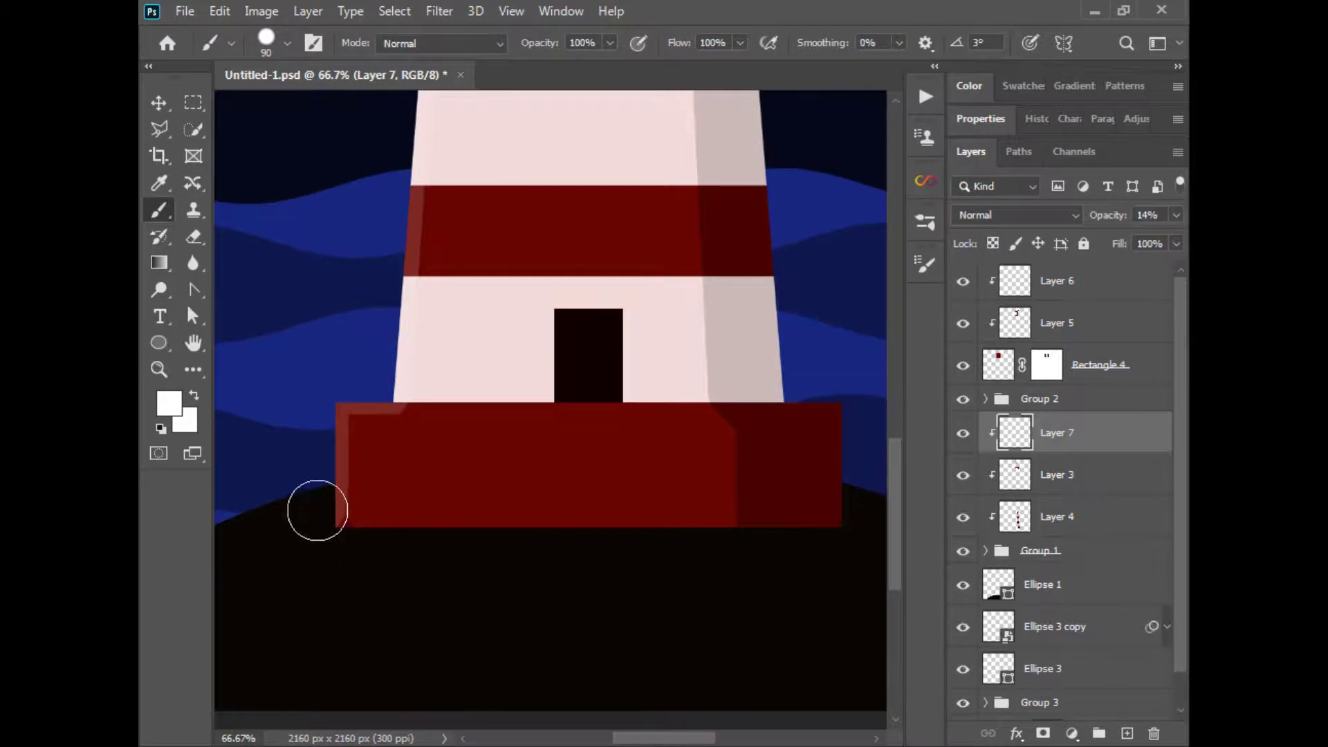
{"action": "left_click", "coordinate": [193, 102]}
{"action": "left_click_drag", "start_coordinate": [304, 379], "coordinate": [350, 553]}
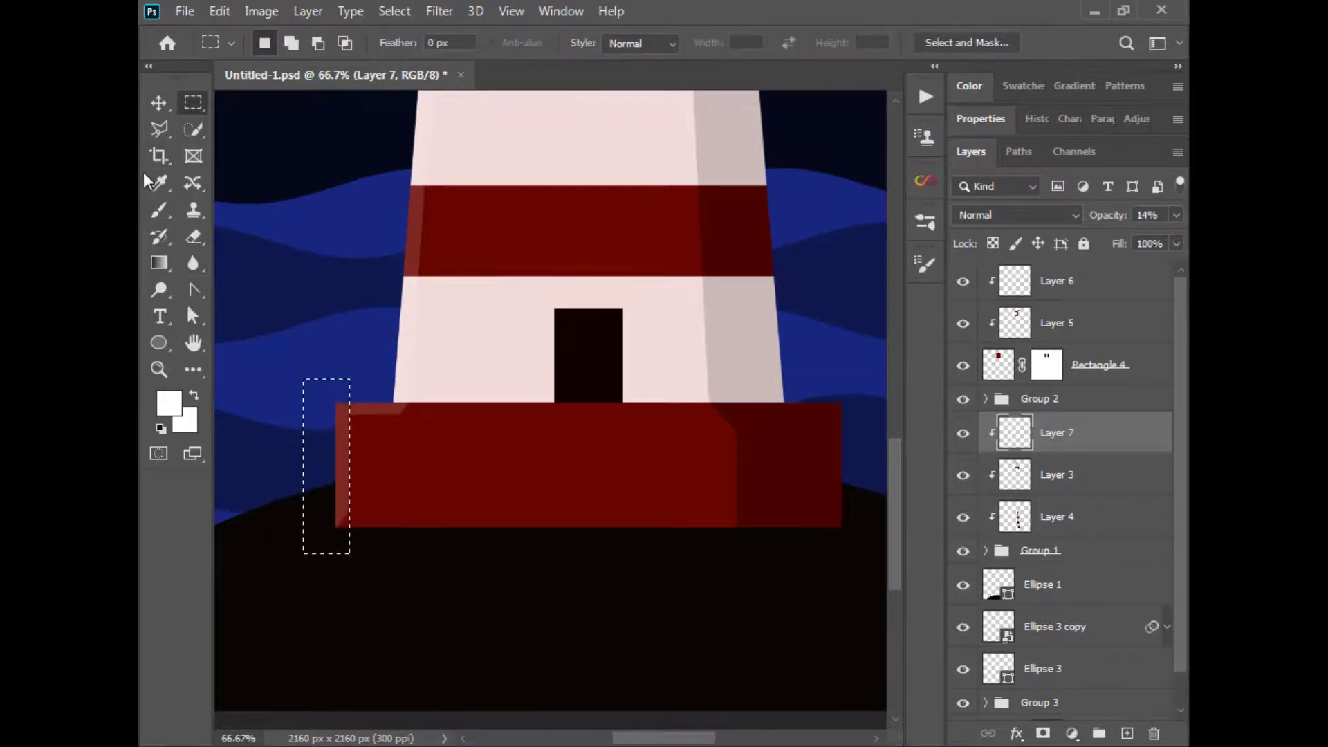
{"action": "left_click", "coordinate": [160, 210]}
{"action": "scroll", "coordinate": [459, 549], "scroll_direction": "down", "scroll_amount": 3}
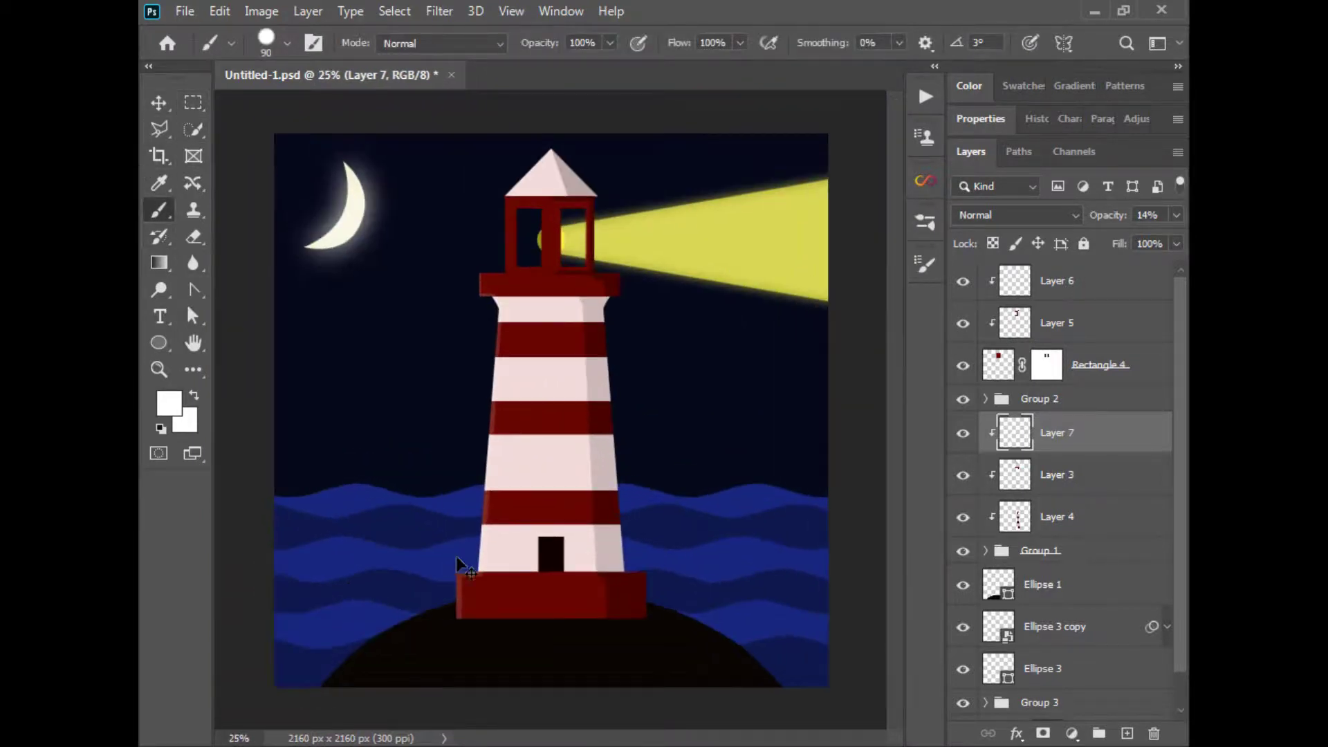
Step: Outline the lighthouse door with a slightly larger Polygonal Lasso selection along its top and sides, bevelled at the upper-right corner
{"action": "key", "text": "ctrl+plus"}
{"action": "key", "text": "ctrl+plus"}
{"action": "key", "text": "ctrl+plus"}
{"action": "left_click_drag", "start_coordinate": [592, 661], "coordinate": [574, 357]}
{"action": "left_click", "coordinate": [159, 129]}
{"action": "key", "text": "ctrl+plus"}
{"action": "key", "text": "ctrl+plus"}
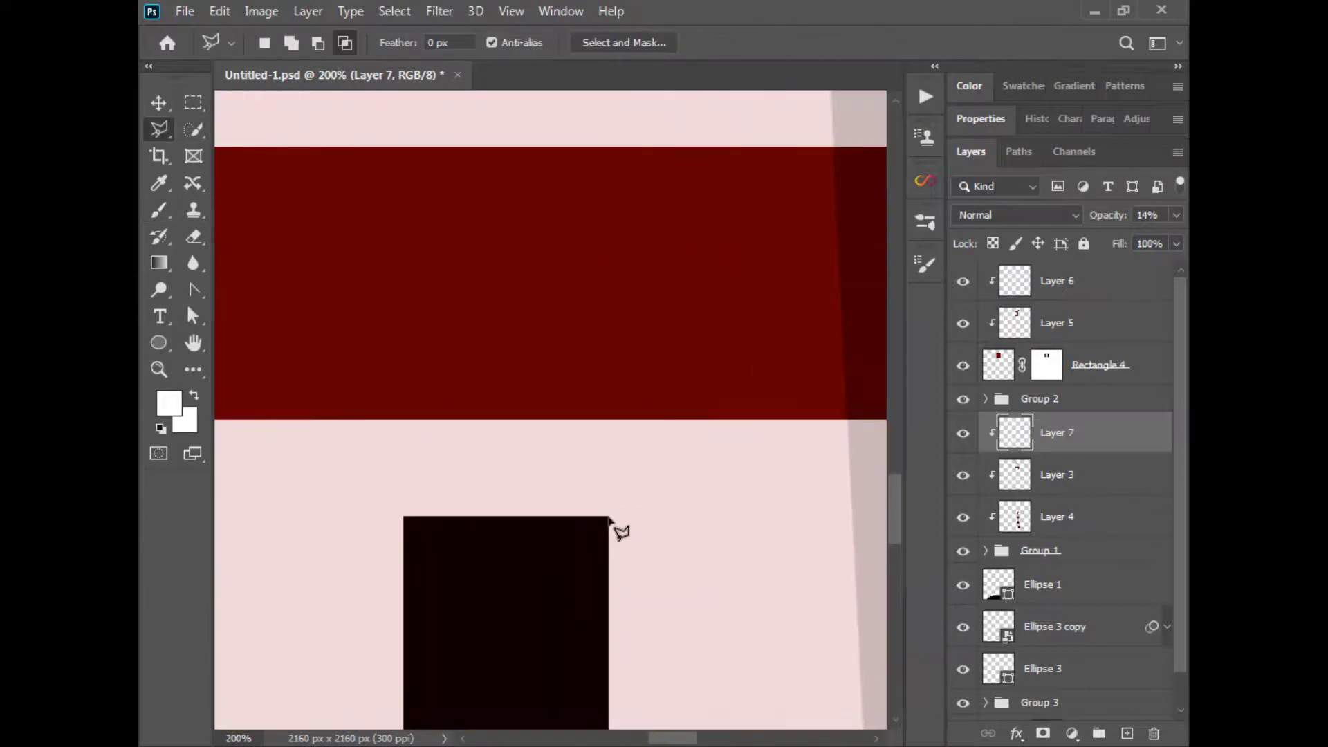
{"action": "left_click", "coordinate": [378, 495]}
{"action": "scroll", "coordinate": [401, 436], "scroll_direction": "down", "scroll_amount": 3}
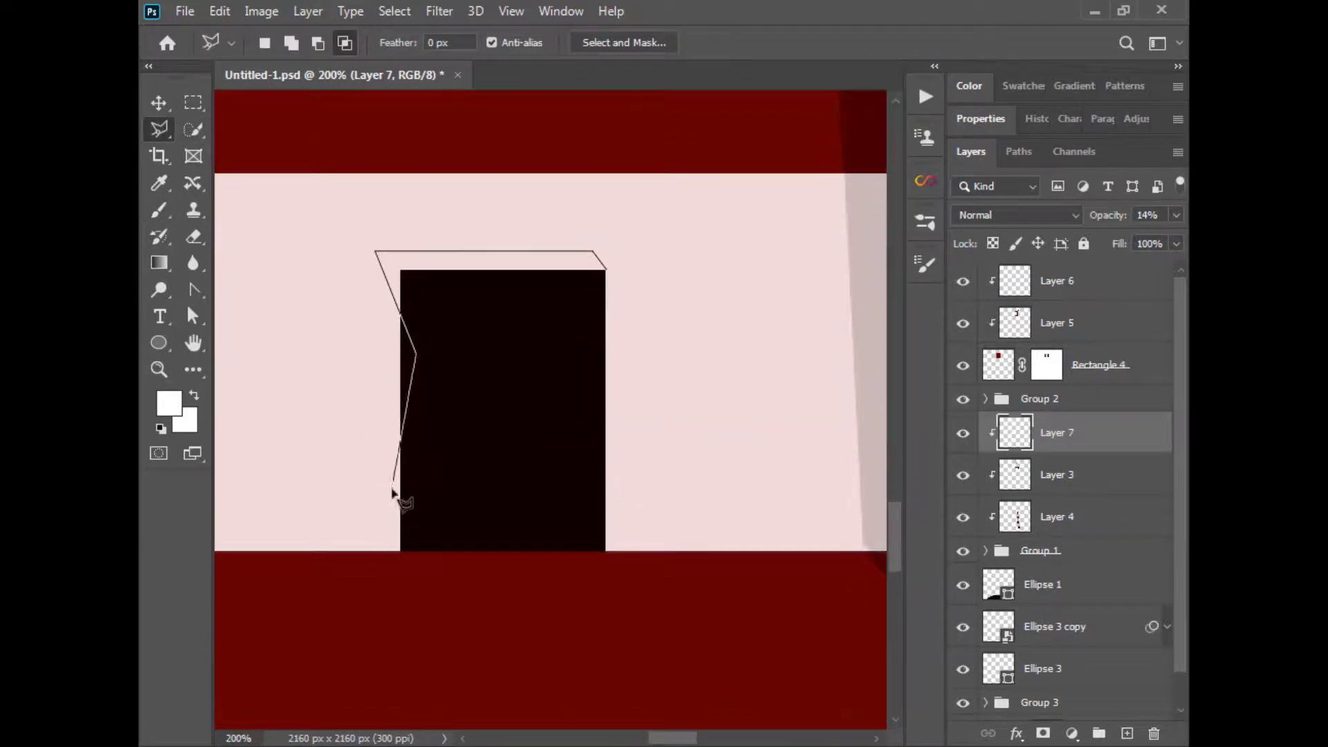
{"action": "key", "text": "BackSpace"}
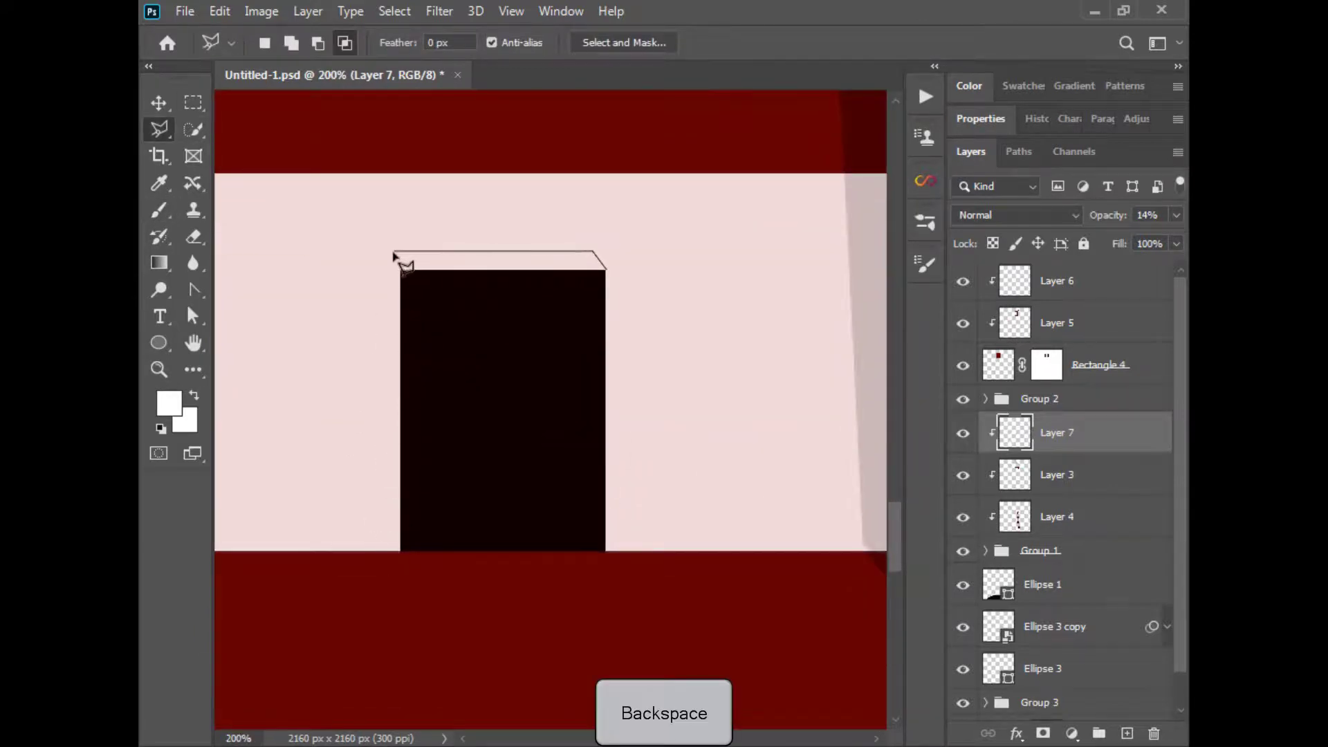
{"action": "left_click", "coordinate": [390, 252]}
{"action": "left_click", "coordinate": [392, 551]}
{"action": "left_click", "coordinate": [617, 551]}
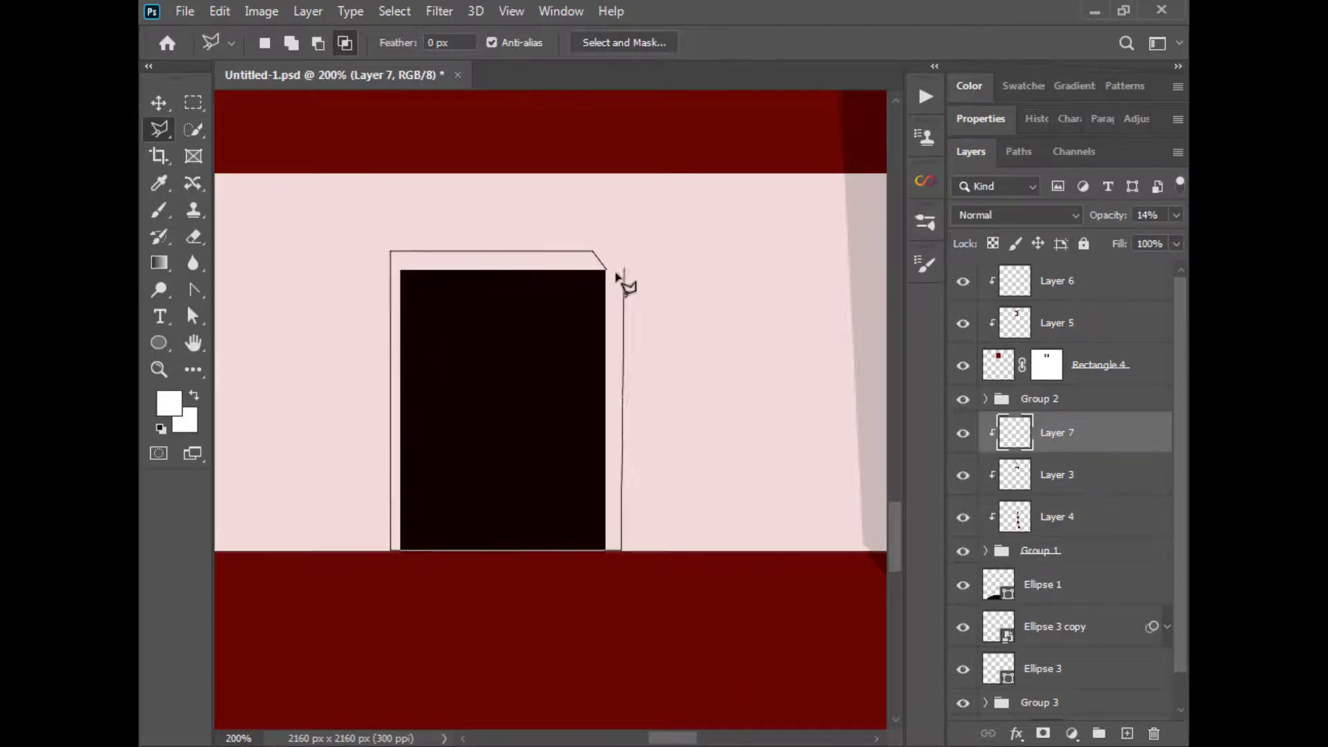
{"action": "left_click", "coordinate": [608, 269]}
Step: Subtract the door shape (Rectangle 5 in Group 1) from the selection, choose the Brush tool and collapse the group
{"action": "left_click", "coordinate": [985, 550]}
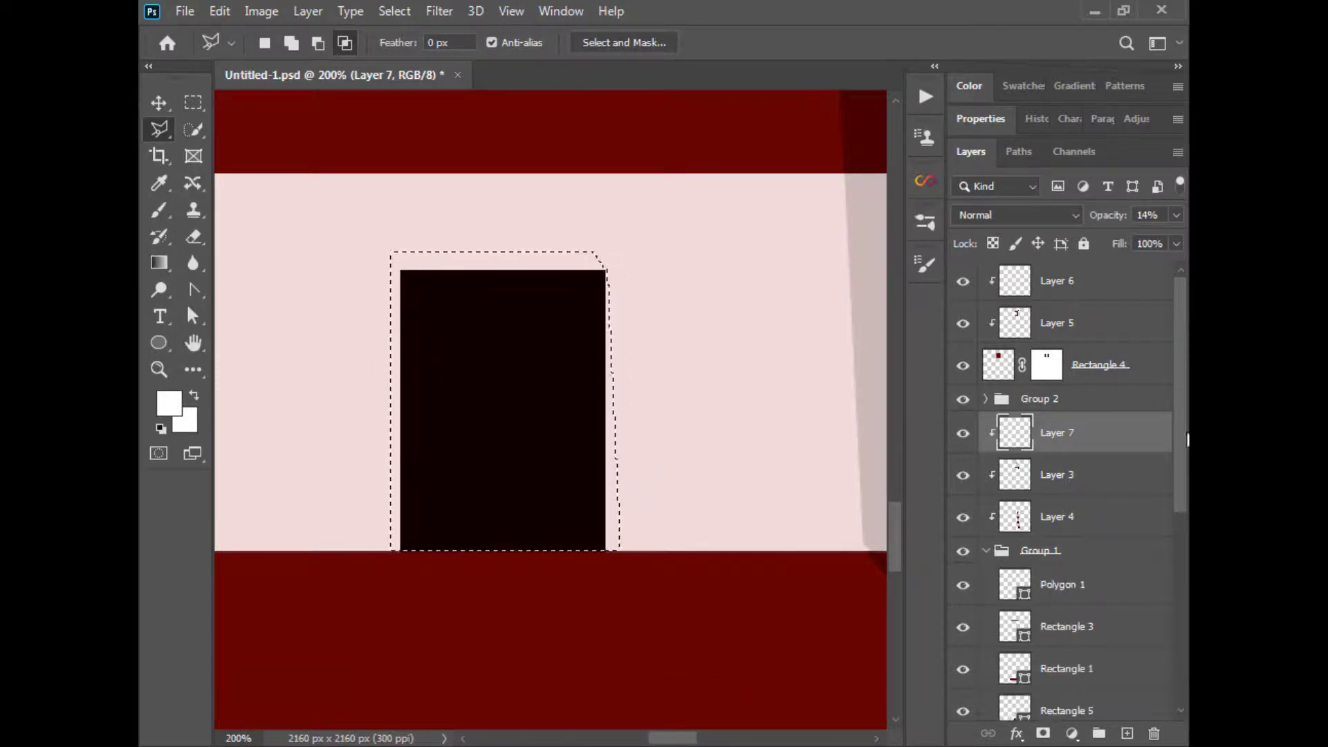
{"action": "scroll", "coordinate": [1169, 619], "scroll_direction": "down", "scroll_amount": 5}
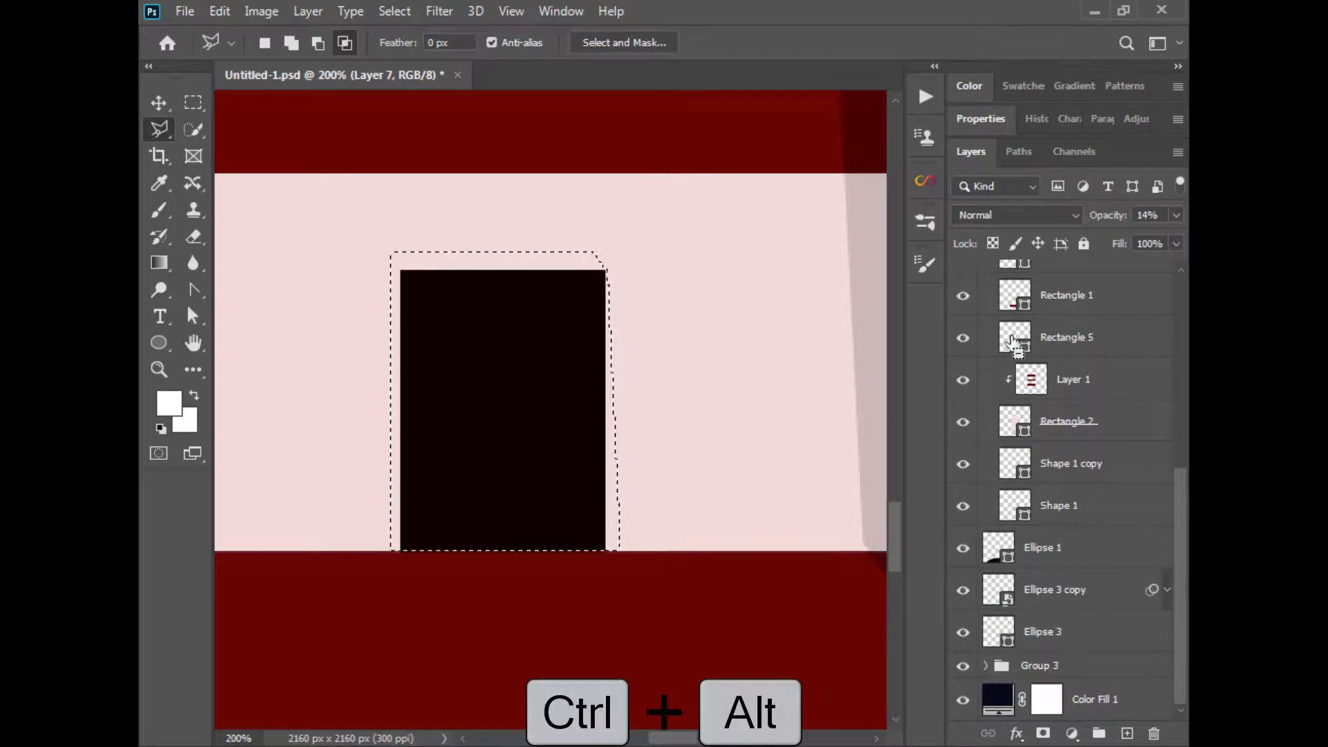
{"action": "key", "text": "b"}
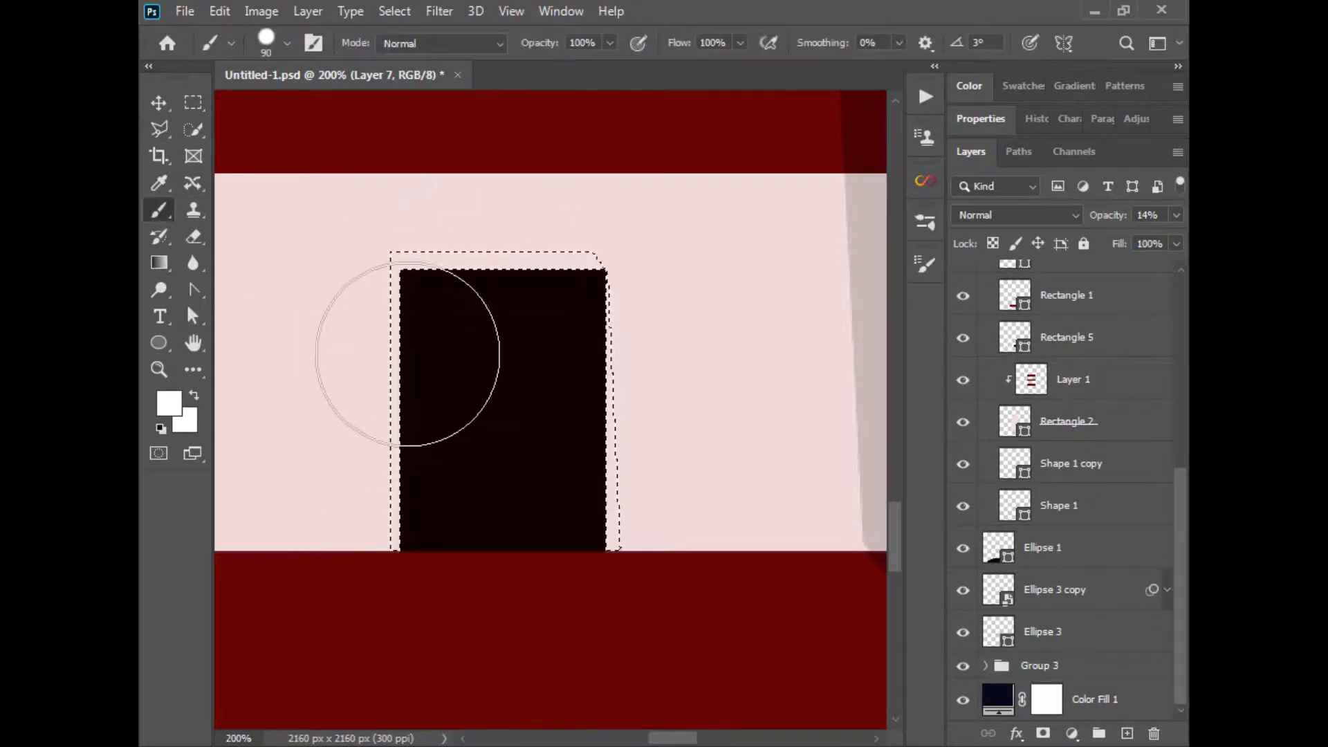
{"action": "key", "text": "ctrl+minus"}
{"action": "scroll", "coordinate": [1112, 558], "scroll_direction": "up", "scroll_amount": 2}
{"action": "left_click_drag", "start_coordinate": [1185, 543], "coordinate": [1183, 401]}
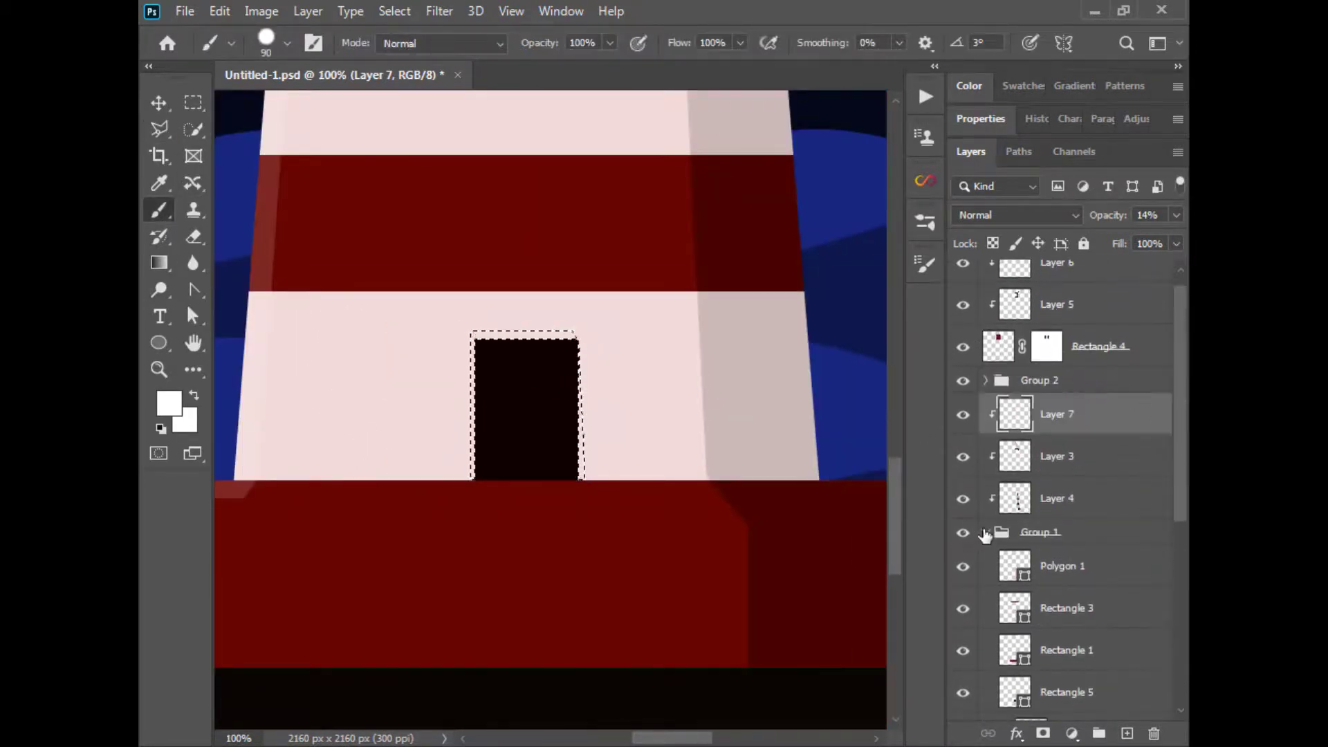
{"action": "left_click", "coordinate": [985, 534]}
Step: Paint a faint white highlight around the door, deselect, and toggle Layer 7's visibility to compare
{"action": "left_click_drag", "start_coordinate": [539, 338], "coordinate": [482, 341]}
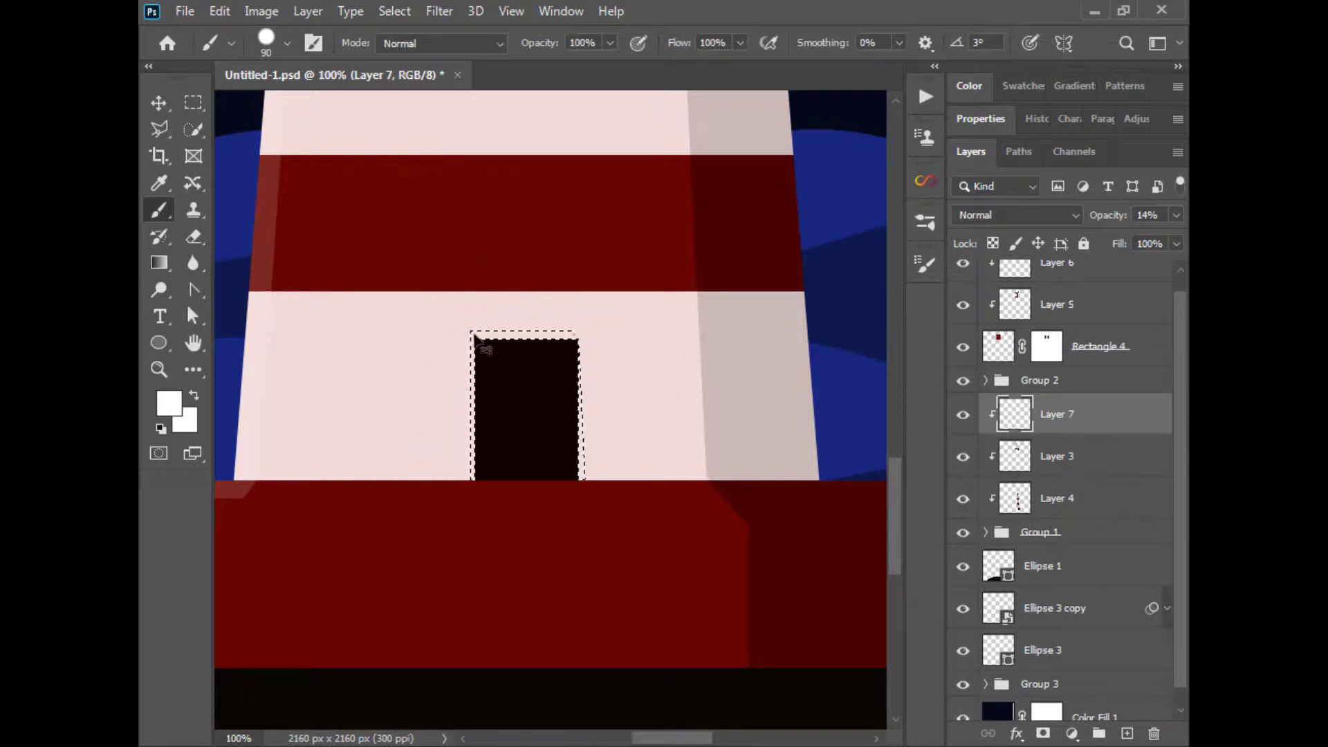
{"action": "key", "text": "ctrl+d"}
{"action": "left_click_drag", "start_coordinate": [564, 370], "coordinate": [607, 358]}
{"action": "left_click", "coordinate": [966, 419]}
{"action": "left_click", "coordinate": [966, 419]}
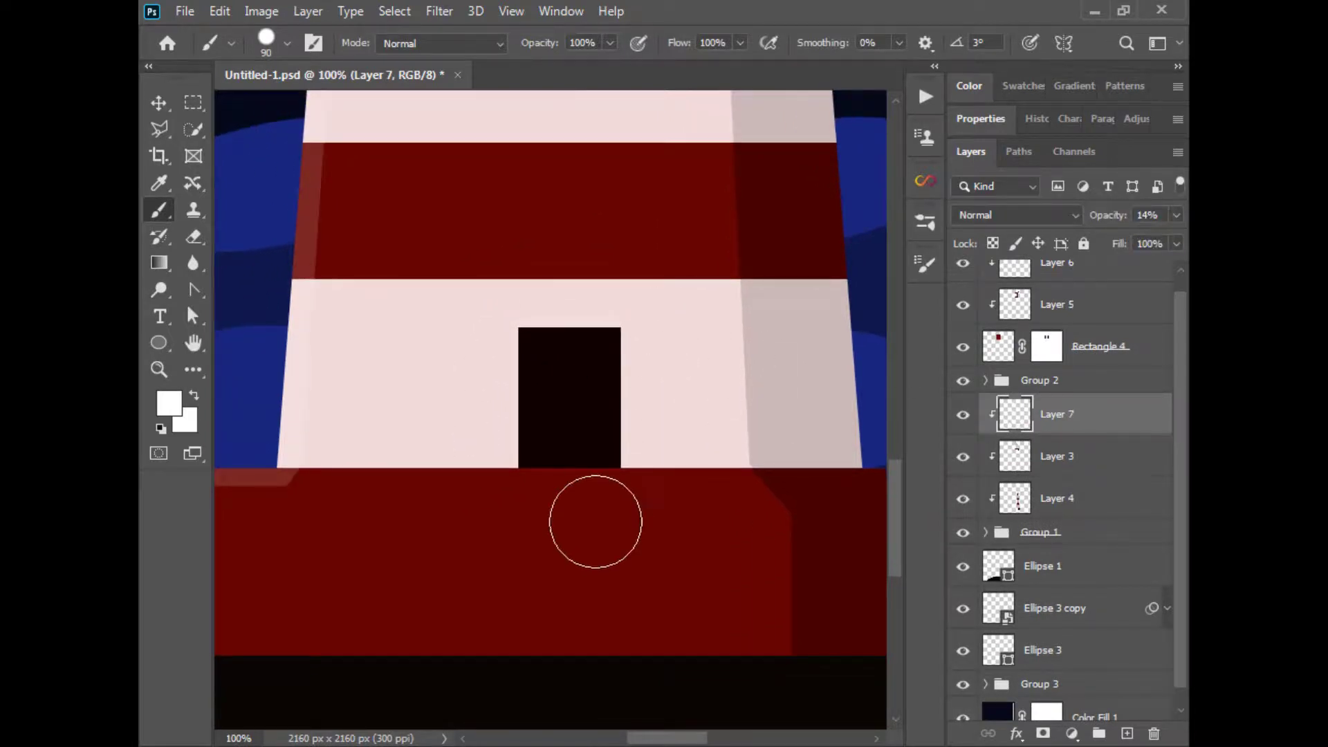
Step: Add a new layer above Layer 6 and clip it to the lantern room shape (Rectangle 4)
{"action": "key", "text": "ctrl+minus"}
{"action": "left_click_drag", "start_coordinate": [632, 291], "coordinate": [618, 387]}
{"action": "key", "text": "ctrl+minus"}
{"action": "key", "text": "ctrl+minus"}
{"action": "key", "text": "ctrl+minus"}
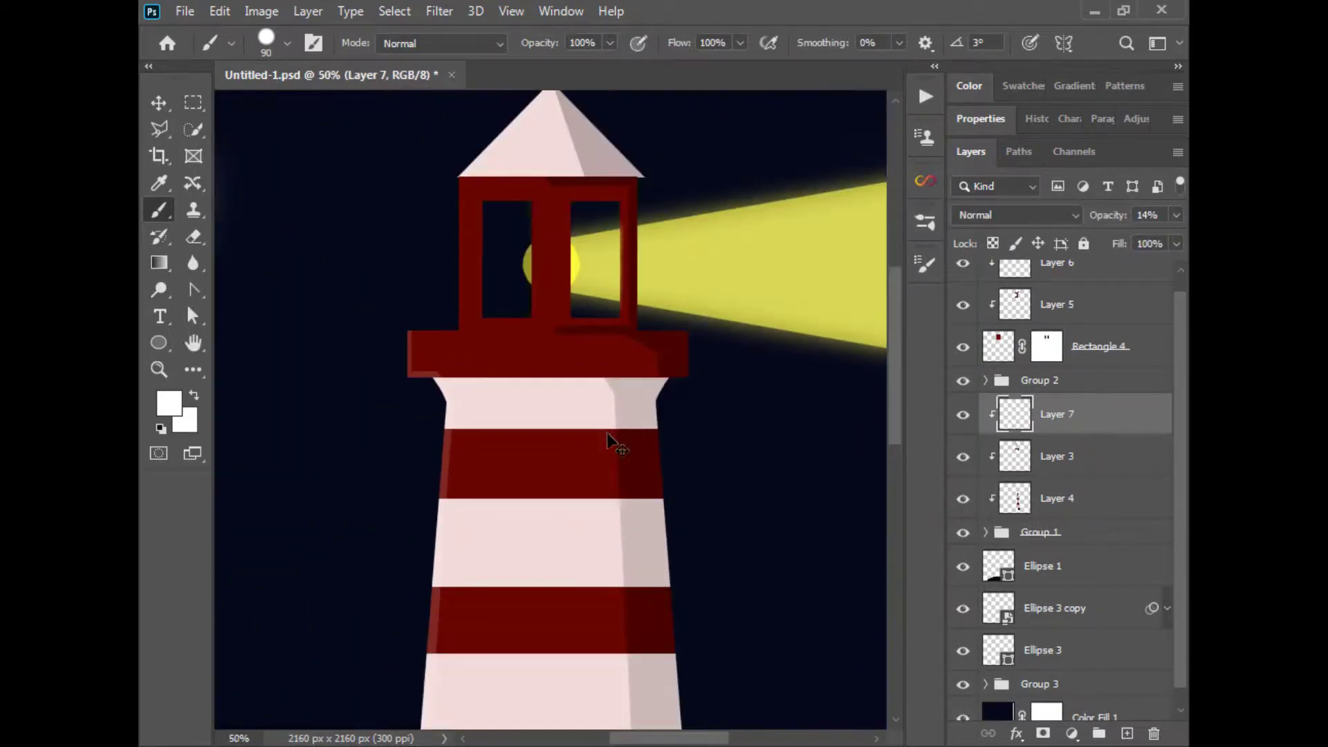
{"action": "left_click_drag", "start_coordinate": [1183, 423], "coordinate": [1184, 404]}
{"action": "left_click", "coordinate": [1093, 281]}
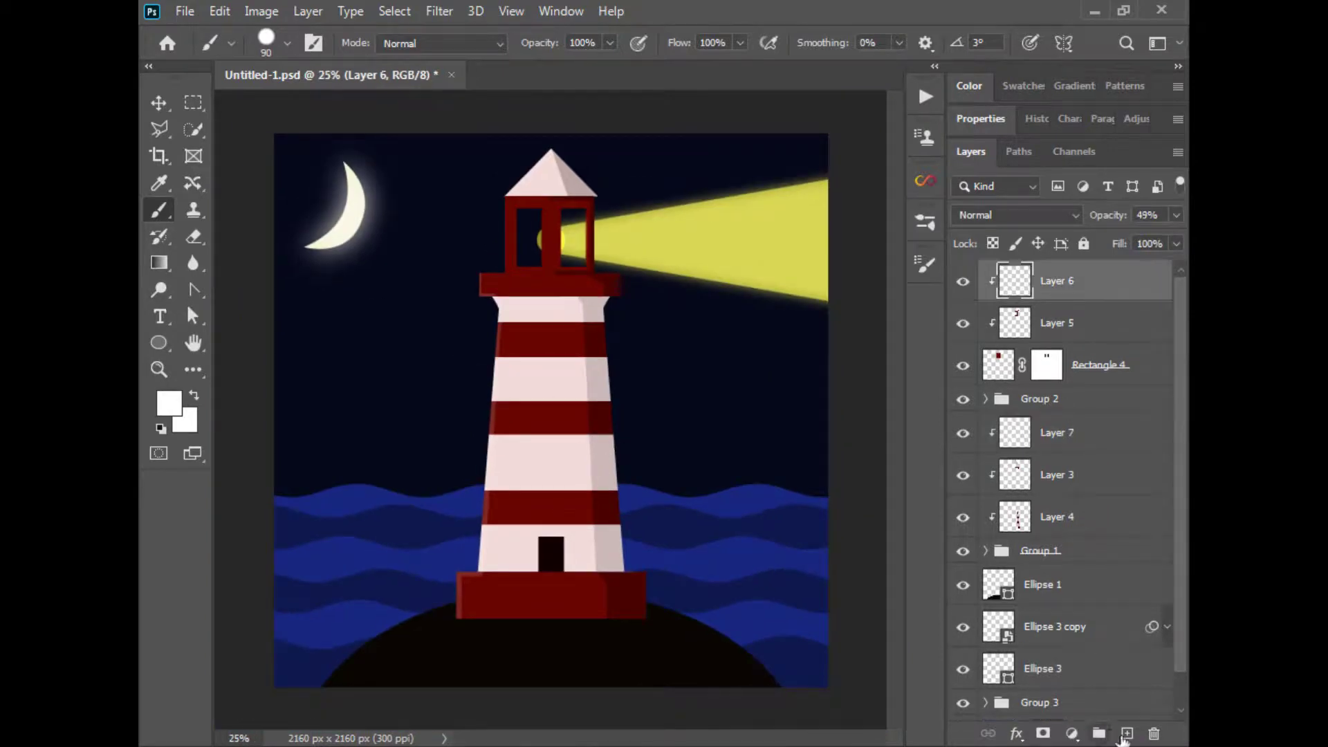
{"action": "left_click", "coordinate": [1127, 734]}
{"action": "left_click", "coordinate": [1061, 301], "text": "alt"}
{"action": "key", "text": "ctrl+plus"}
{"action": "mouse_move", "coordinate": [470, 231]}
{"action": "left_mouse_down"}
{"action": "mouse_move", "coordinate": [486, 352]}
{"action": "mouse_move", "coordinate": [503, 377]}
{"action": "left_mouse_up"}
{"action": "key", "text": "ctrl+z"}
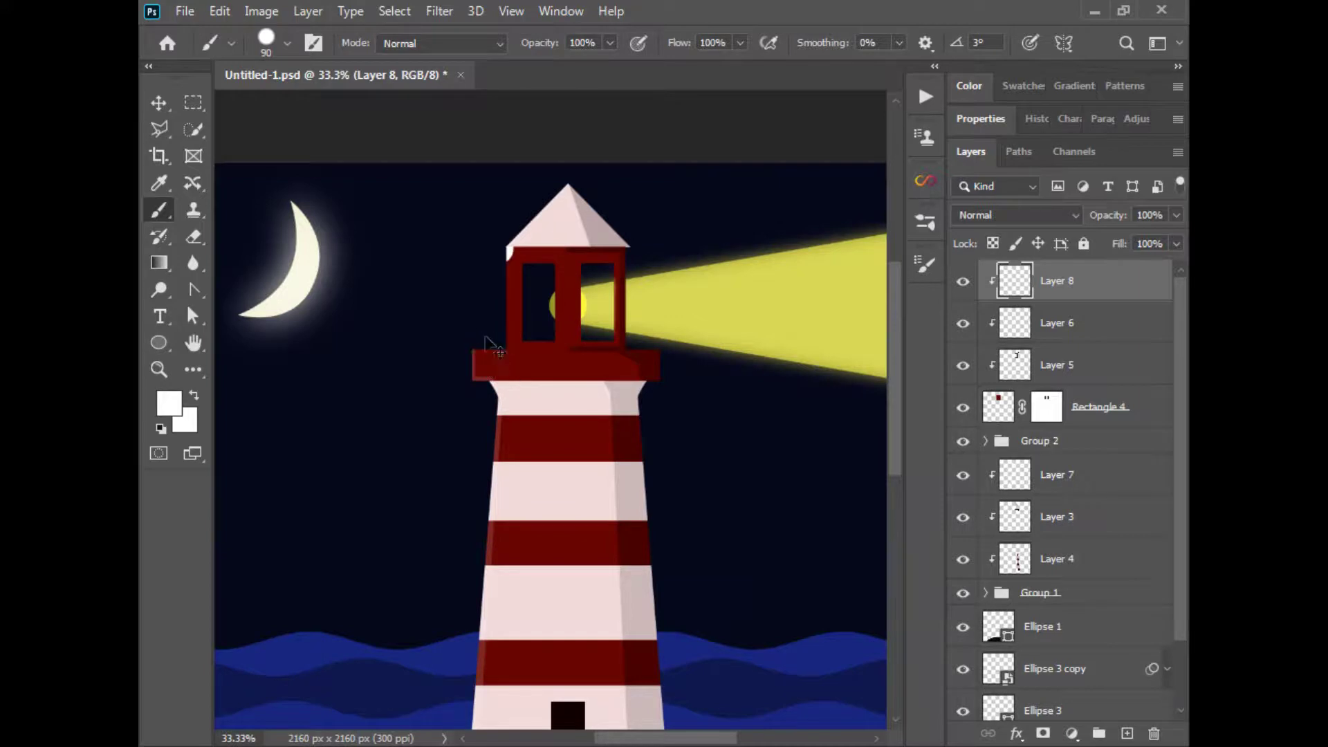
Step: Select a strip along the lantern room's left edge with a rectangular marquee, paint it white and deselect
{"action": "key", "text": "ctrl+plus"}
{"action": "left_click", "coordinate": [162, 156]}
{"action": "left_click", "coordinate": [164, 130]}
{"action": "left_click", "coordinate": [193, 103]}
{"action": "mouse_move", "coordinate": [392, 152]}
{"action": "left_mouse_down"}
{"action": "mouse_move", "coordinate": [502, 342]}
{"action": "mouse_move", "coordinate": [490, 338]}
{"action": "left_mouse_up"}
{"action": "left_click", "coordinate": [159, 210]}
{"action": "left_click_drag", "start_coordinate": [480, 143], "coordinate": [474, 341]}
{"action": "key", "text": "ctrl+d"}
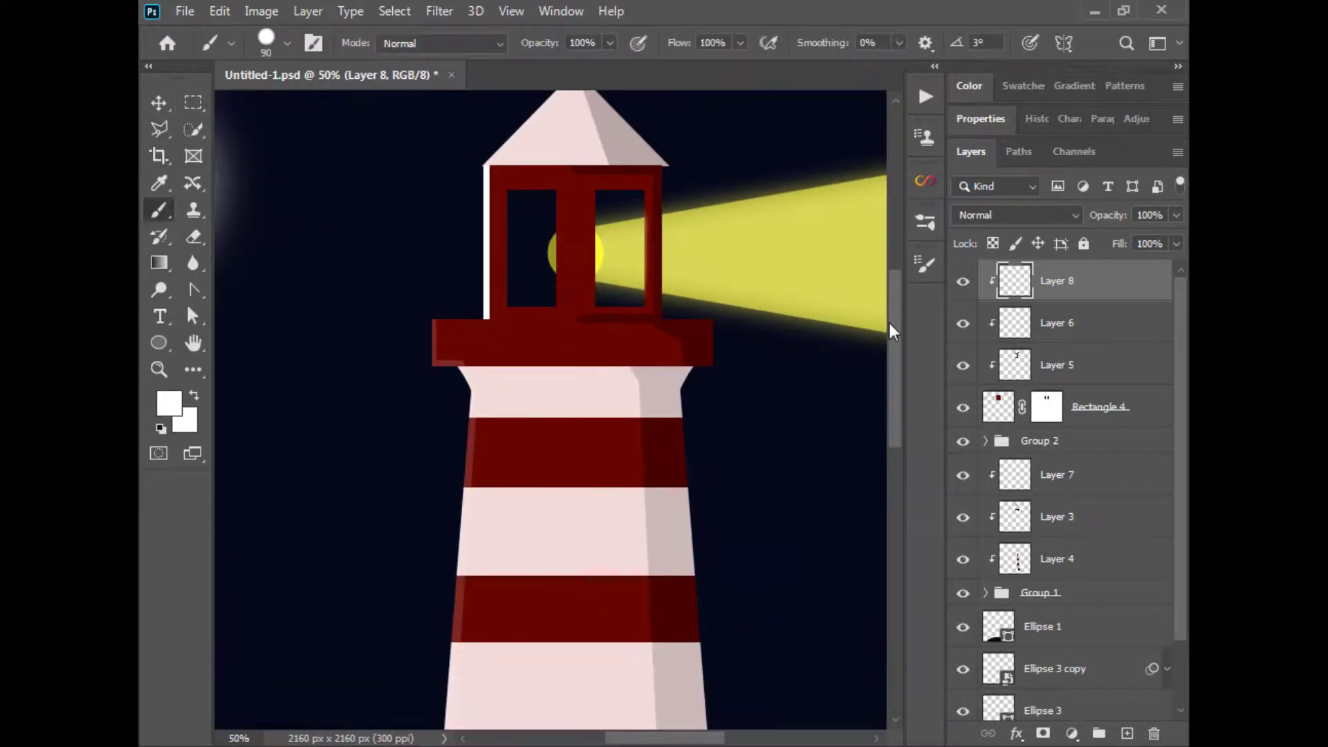
Step: Reduce Layer 8's opacity to 10% and switch to the Move tool
{"action": "left_click", "coordinate": [1176, 215]}
{"action": "left_click_drag", "start_coordinate": [1176, 239], "coordinate": [1092, 246]}
{"action": "key", "text": "v"}
{"action": "left_click", "coordinate": [312, 287]}
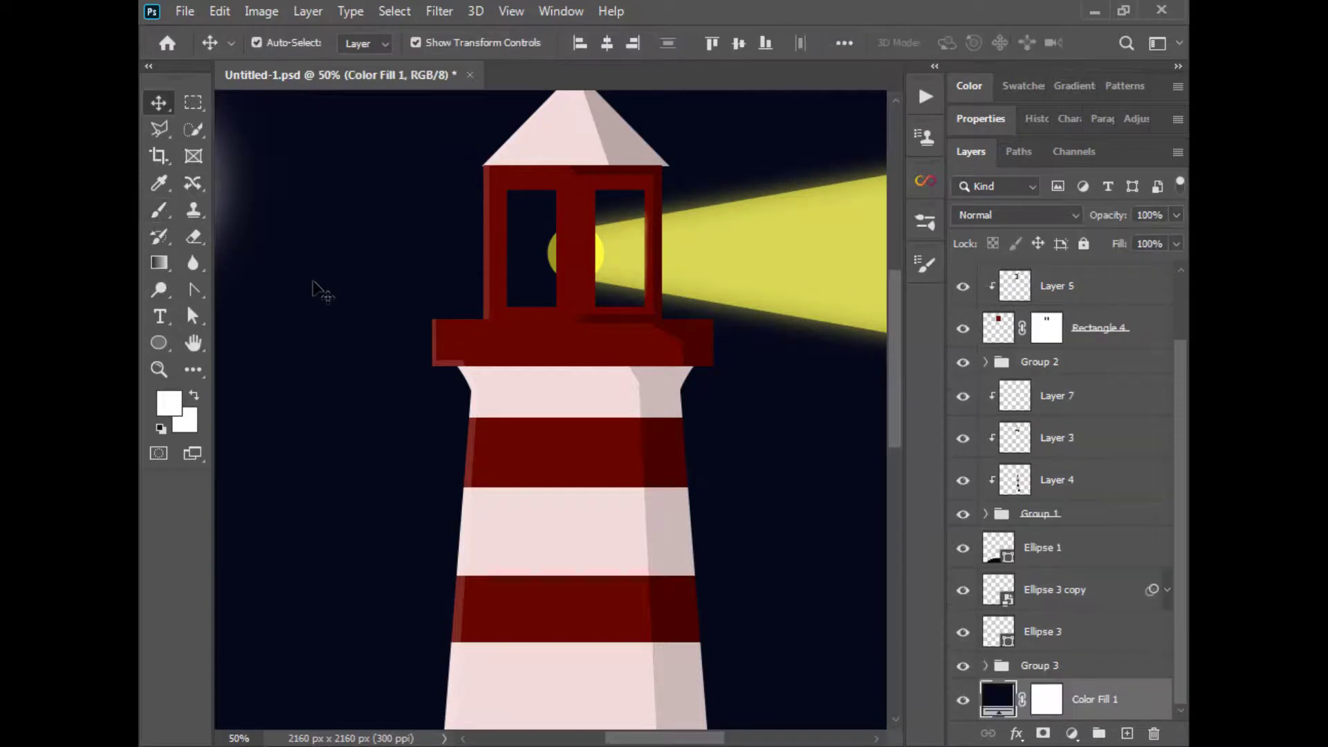
Step: Group Layer 8, Layer 6, Layer 5 and Rectangle 4 together
{"action": "key", "text": "ctrl+minus"}
{"action": "scroll", "coordinate": [1169, 477], "scroll_direction": "up", "scroll_amount": 3}
{"action": "left_click", "coordinate": [1085, 302]}
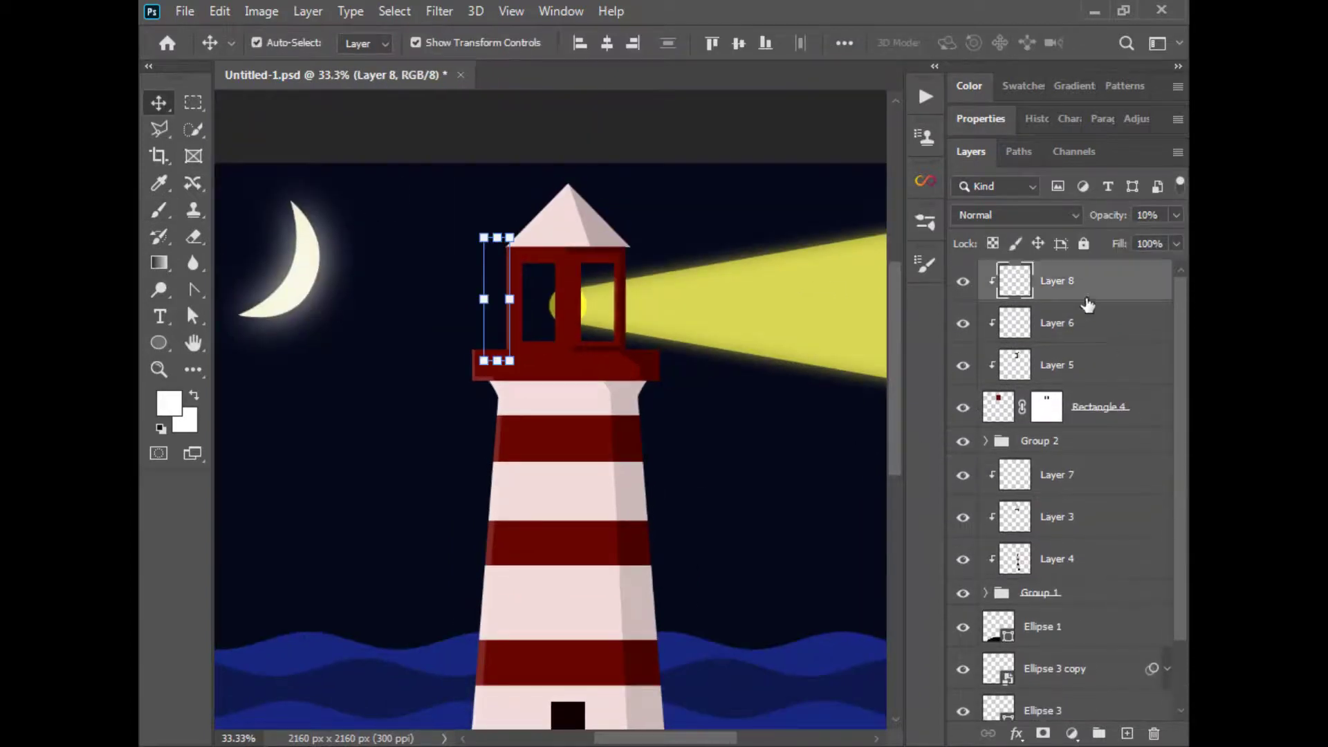
{"action": "left_click", "coordinate": [1085, 426], "text": "shift"}
{"action": "key", "text": "ctrl+g"}
Step: Group Layer 7, Layer 3, Layer 4 and Group 1 together
{"action": "left_click", "coordinate": [1057, 332]}
{"action": "left_click", "coordinate": [1040, 450], "text": "shift"}
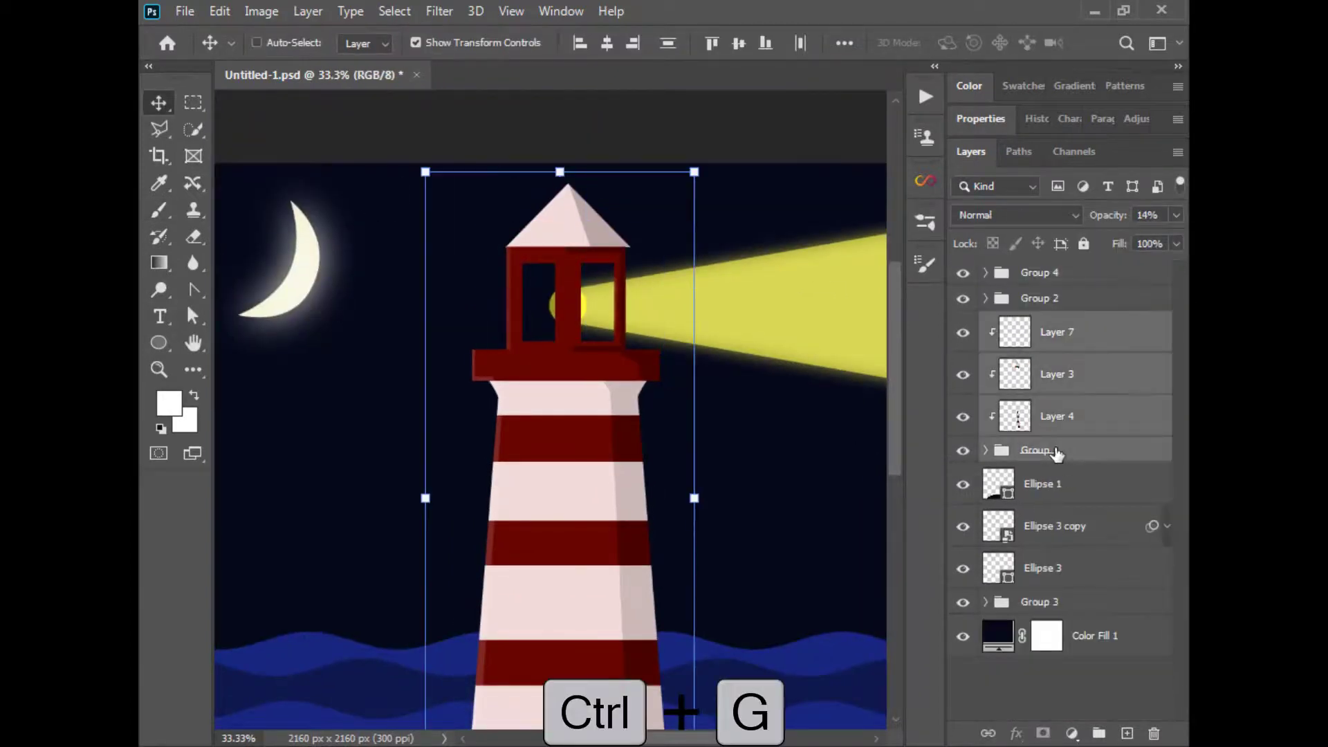
{"action": "key", "text": "ctrl+g"}
Step: Group Ellipse 3 copy and Ellipse 3, and name the group "moon"
{"action": "left_click", "coordinate": [1038, 357]}
{"action": "left_click", "coordinate": [1052, 400]}
{"action": "left_click", "coordinate": [1051, 441], "text": "shift"}
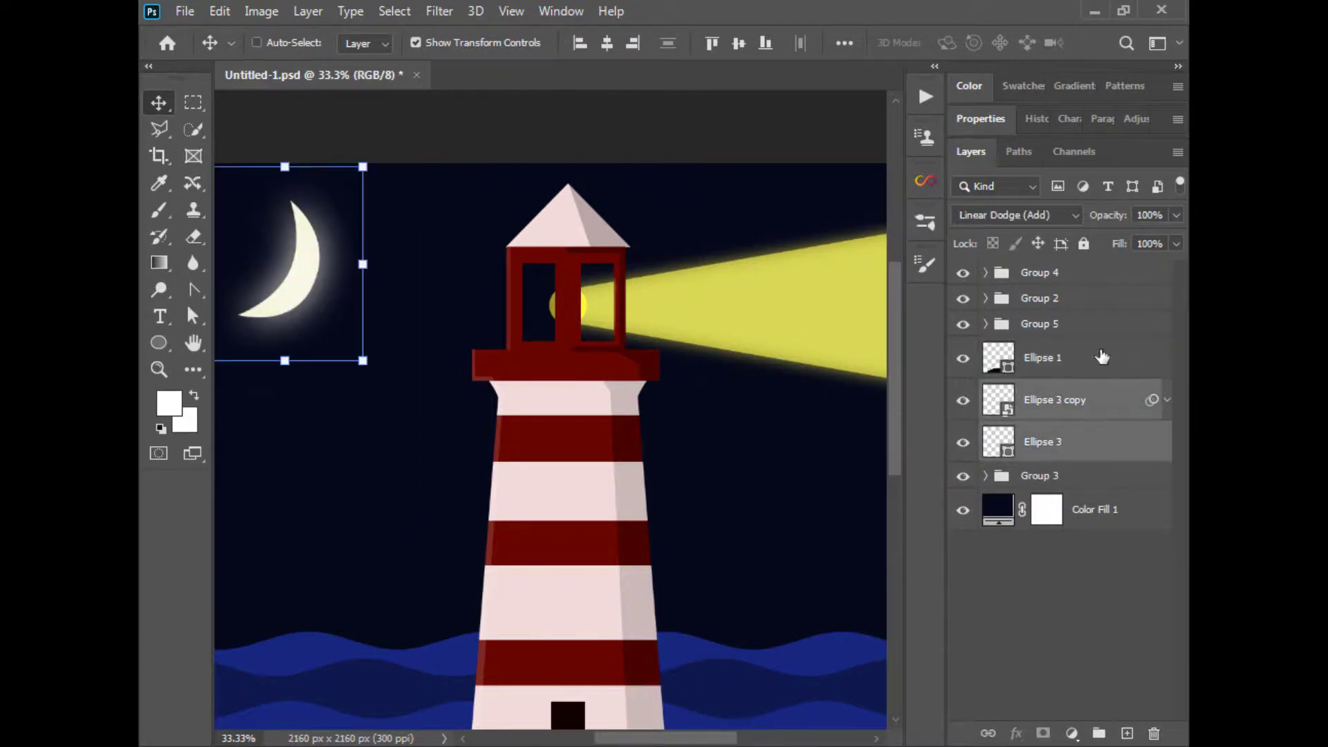
{"action": "key", "text": "ctrl+g"}
{"action": "double_click", "coordinate": [1041, 391]}
Step: Check the unnamed groups by toggling their visibility, and rename Group 2 as "light" and Group 5 as "light house"
{"action": "left_click", "coordinate": [963, 324]}
{"action": "left_click", "coordinate": [963, 324]}
{"action": "left_click", "coordinate": [962, 298]}
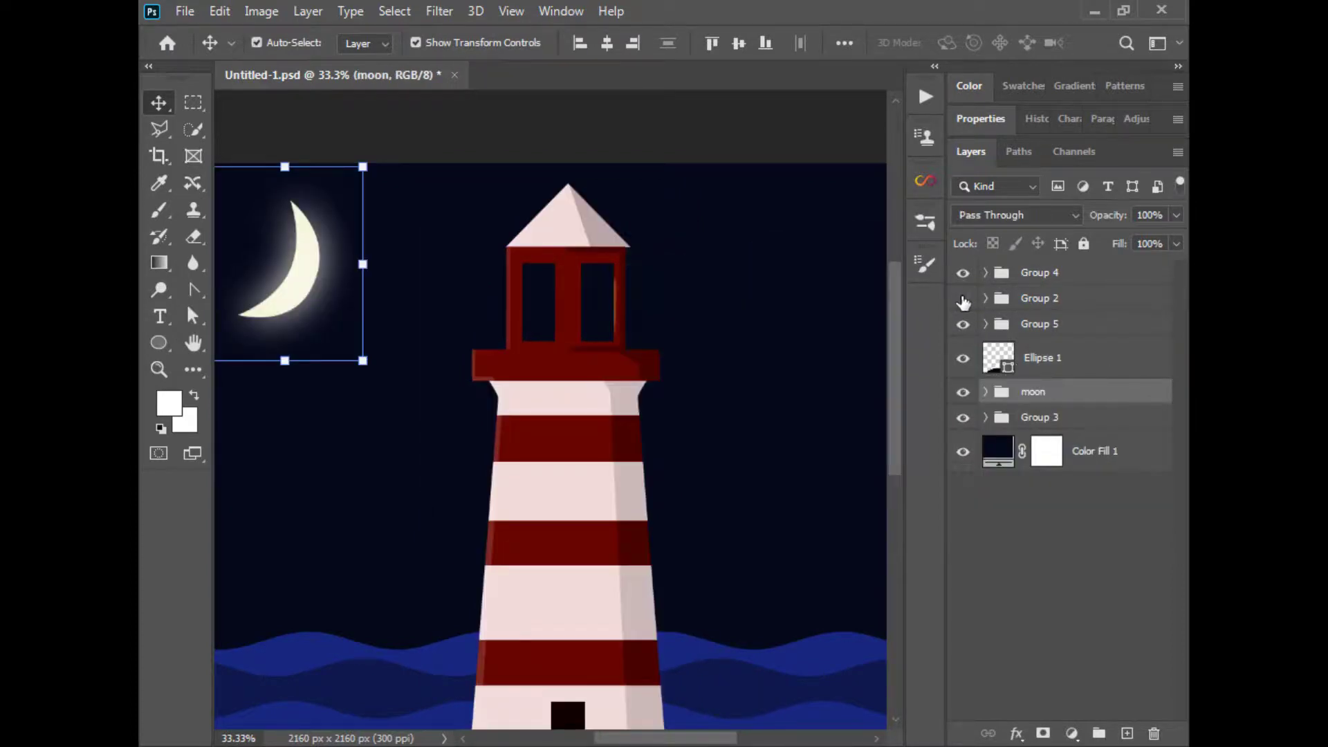
{"action": "left_click", "coordinate": [963, 298]}
{"action": "left_click", "coordinate": [963, 273]}
{"action": "left_click", "coordinate": [963, 273]}
{"action": "double_click", "coordinate": [1026, 298]}
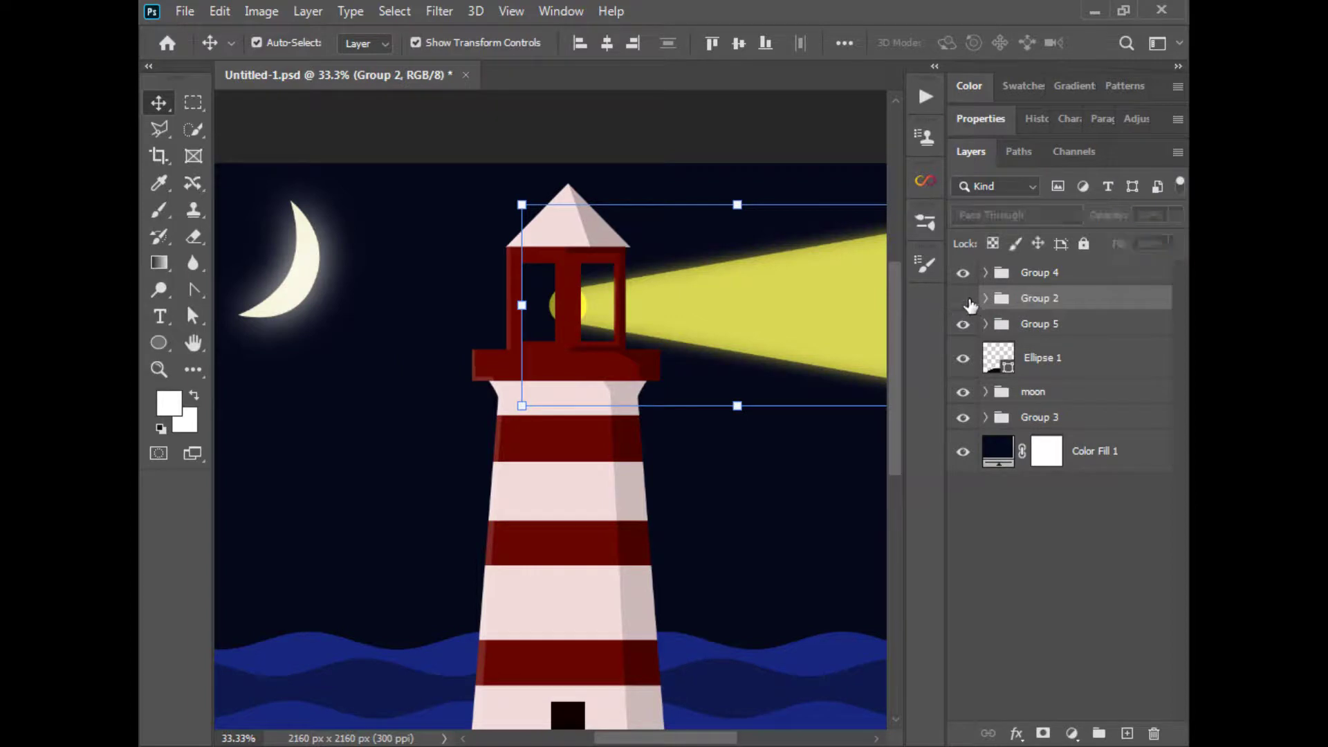
{"action": "double_click", "coordinate": [1028, 321]}
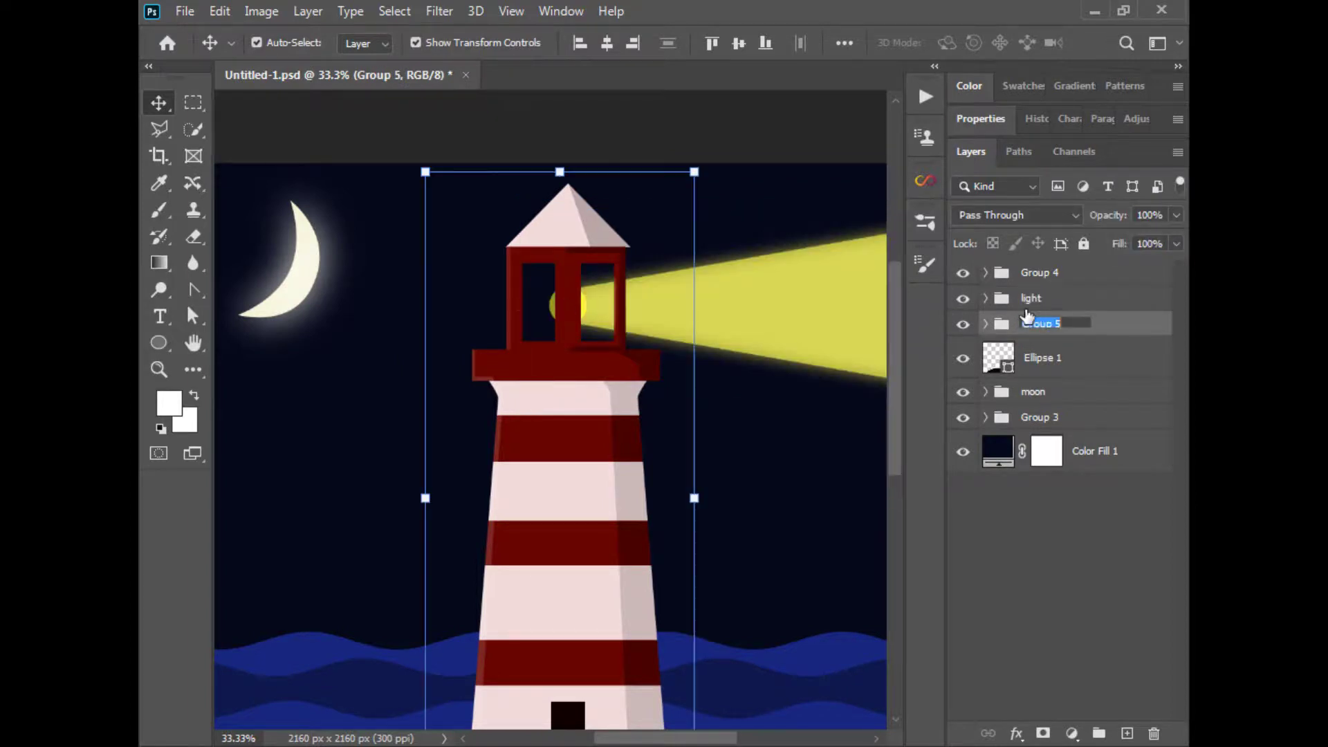
{"action": "type", "text": "light house"}
Step: Add a new layer, place it directly above Color Fill 1, and switch to the Brush tool
{"action": "left_click", "coordinate": [1023, 573]}
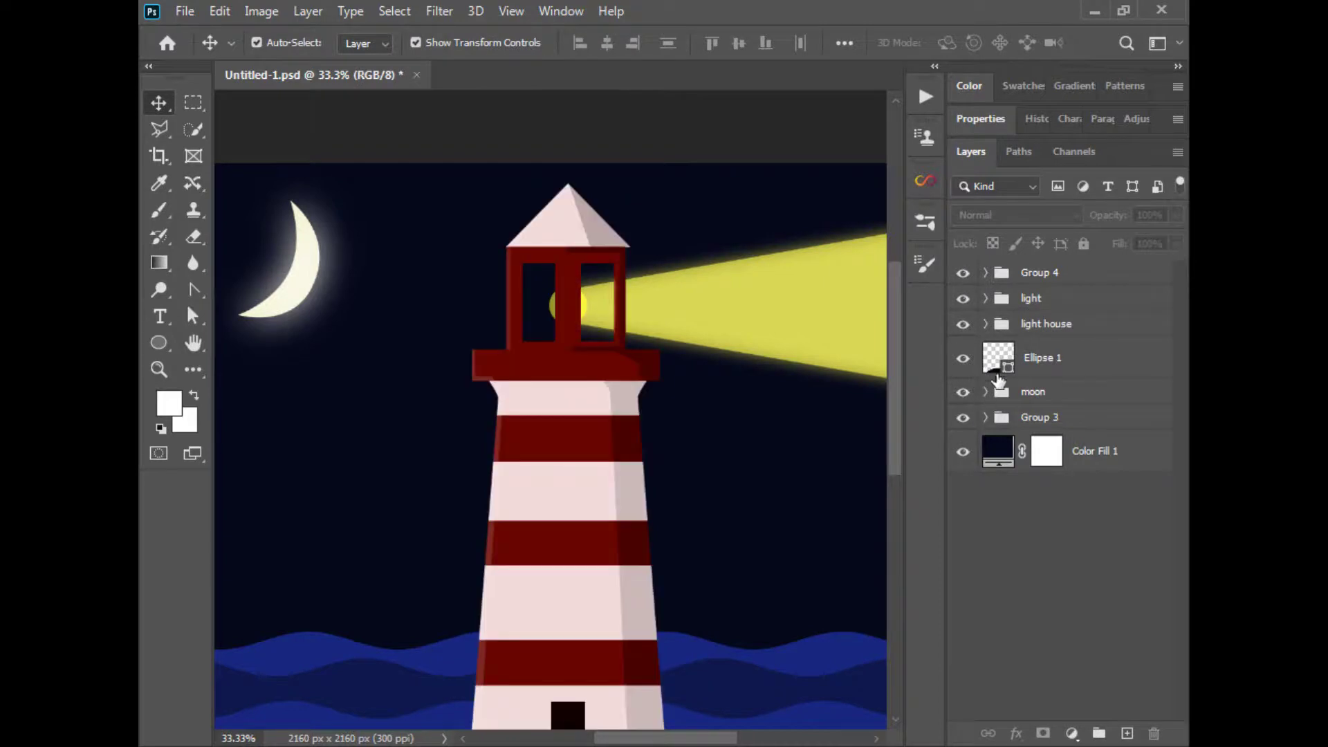
{"action": "left_click", "coordinate": [1042, 274]}
{"action": "left_click", "coordinate": [1127, 733]}
{"action": "left_click", "coordinate": [1041, 459]}
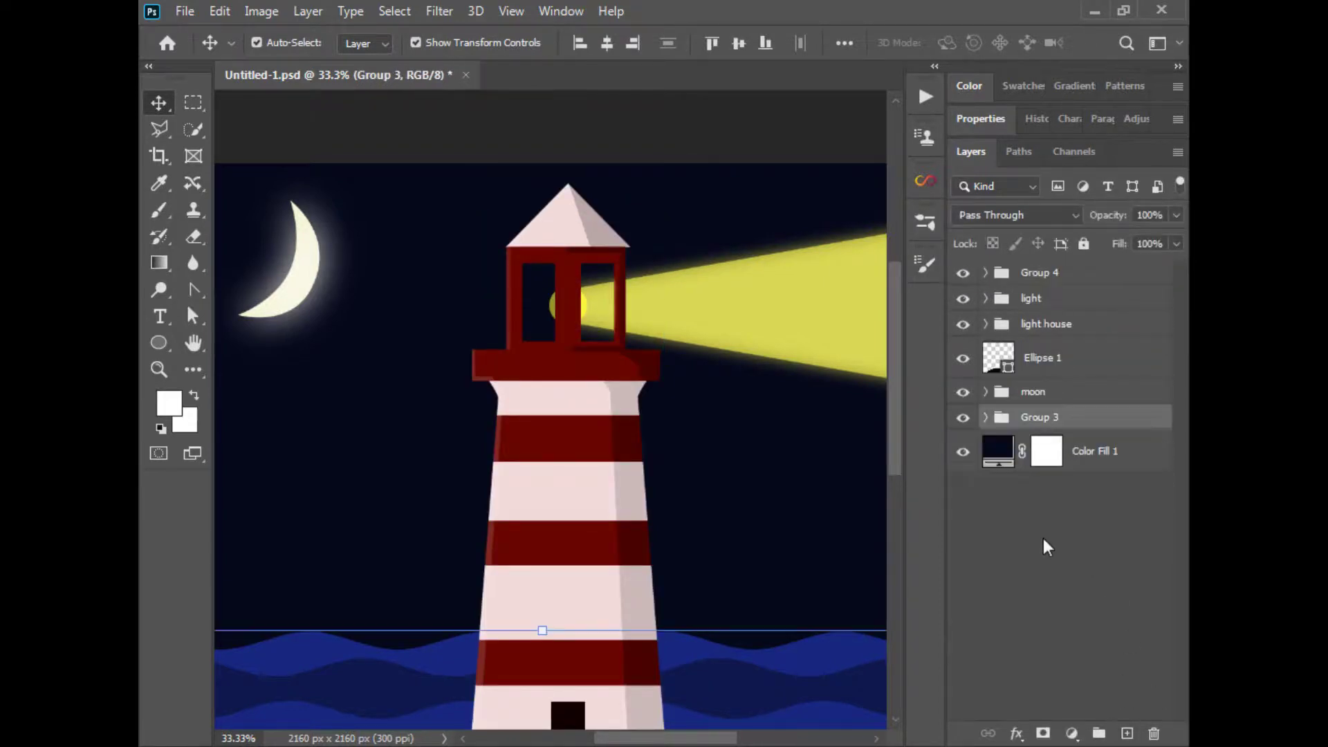
{"action": "key", "text": "ctrl+minus"}
{"action": "left_click_drag", "start_coordinate": [1065, 281], "coordinate": [1068, 482]}
{"action": "key", "text": "b"}
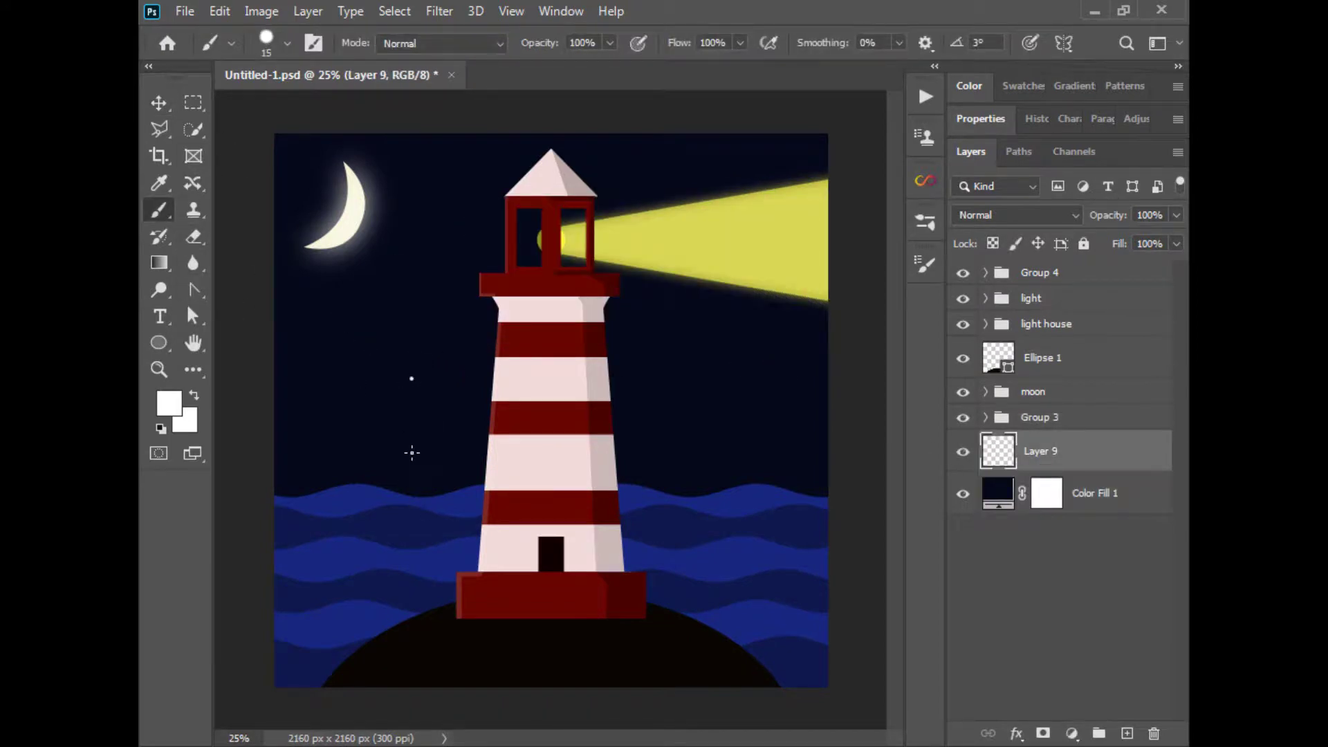
Step: Undo the test brush marks and place Layer 9 back directly above Color Fill 1
{"action": "left_click", "coordinate": [268, 53]}
{"action": "left_click", "coordinate": [268, 52]}
{"action": "left_click", "coordinate": [927, 227]}
{"action": "key", "text": "ctrl+z"}
{"action": "left_click", "coordinate": [926, 224]}
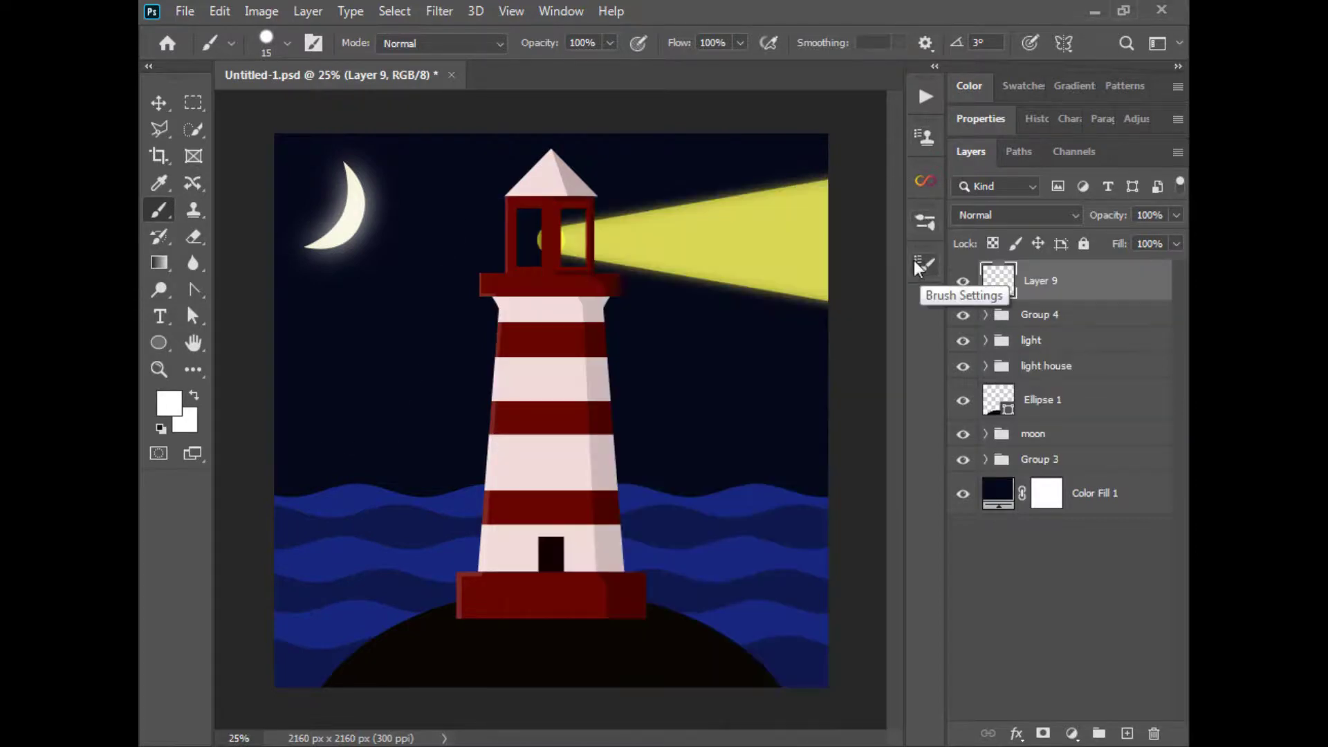
{"action": "left_click_drag", "start_coordinate": [1037, 280], "coordinate": [1097, 473]}
Step: Set the 15 px hard round brush's spacing to 1000%
{"action": "left_click", "coordinate": [927, 227]}
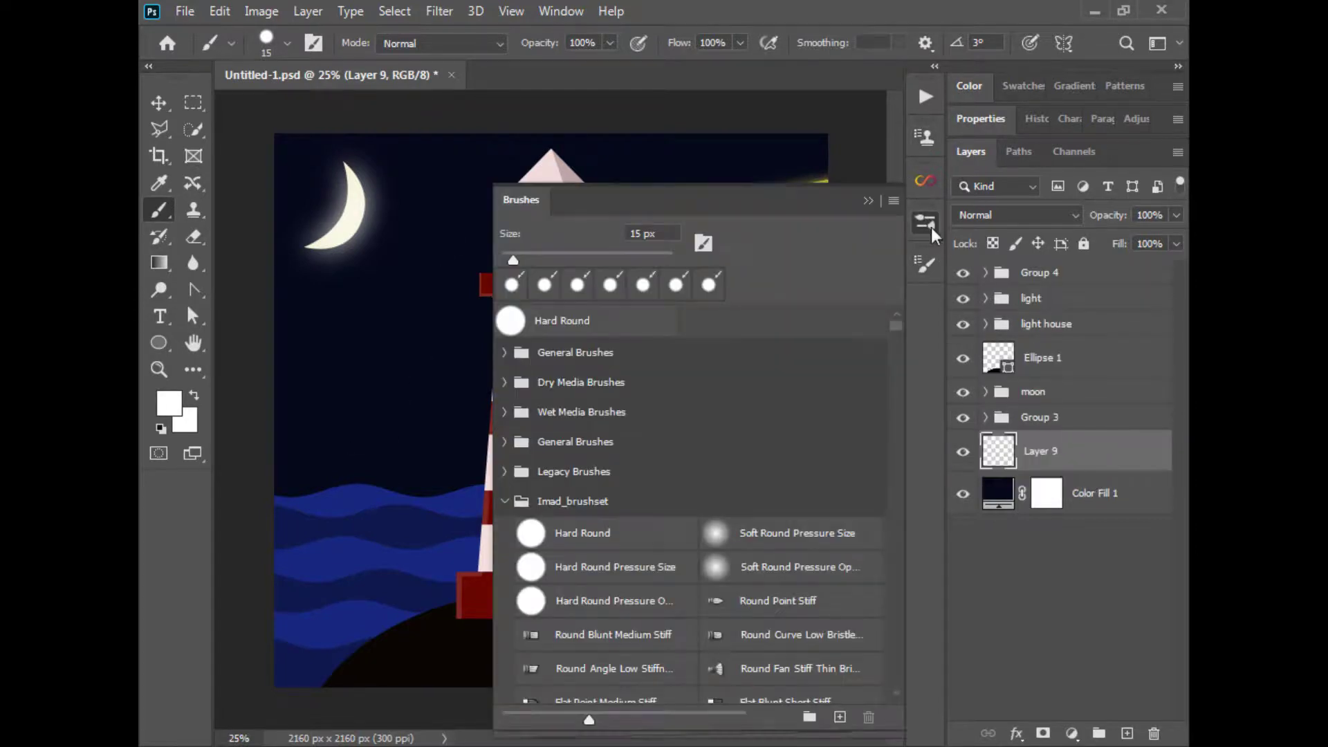
{"action": "left_click", "coordinate": [924, 269]}
{"action": "left_click_drag", "start_coordinate": [687, 552], "coordinate": [897, 550]}
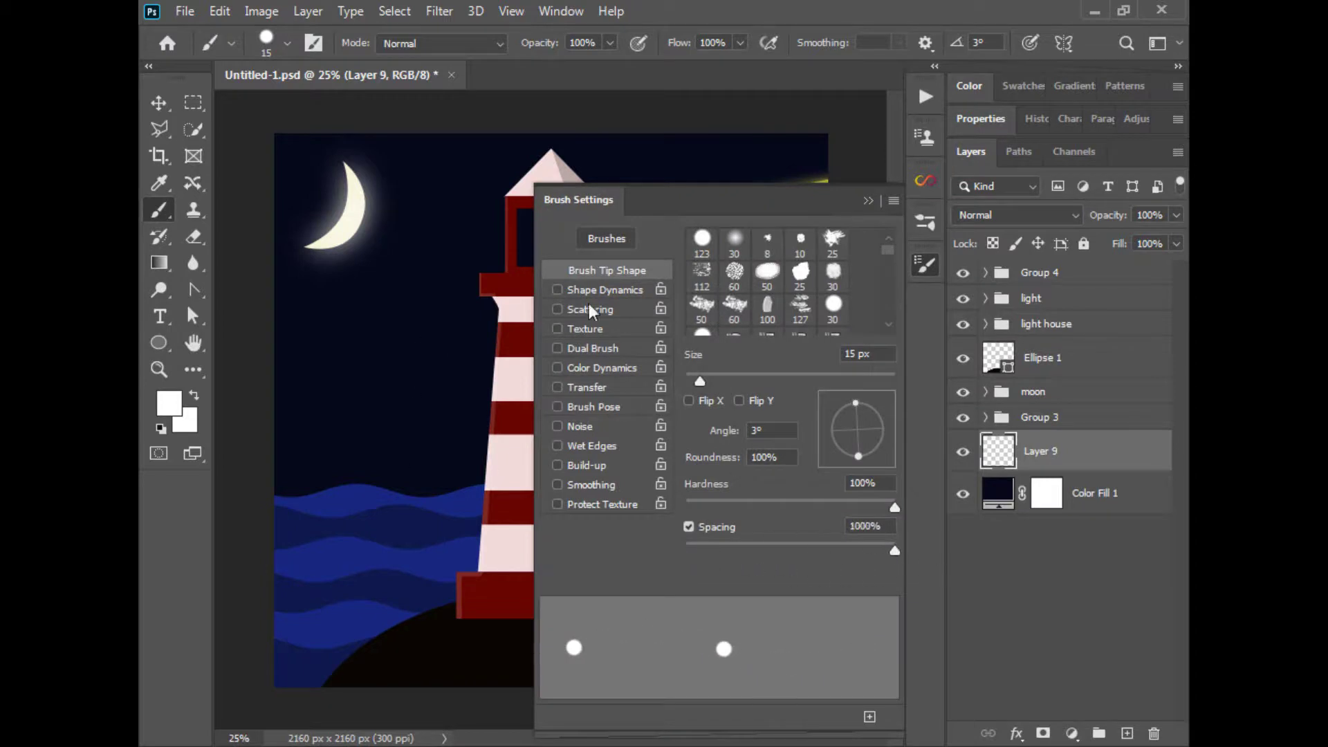
Step: Enable Shape Dynamics with 74% size jitter and Scattering at 1000% for the brush, undoing the test stroke in the sky
{"action": "left_click", "coordinate": [601, 291]}
{"action": "left_click_drag", "start_coordinate": [686, 258], "coordinate": [858, 279]}
{"action": "mouse_move", "coordinate": [455, 280]}
{"action": "left_mouse_down"}
{"action": "mouse_move", "coordinate": [353, 453]}
{"action": "mouse_move", "coordinate": [406, 276]}
{"action": "left_mouse_up"}
{"action": "left_click", "coordinate": [765, 256]}
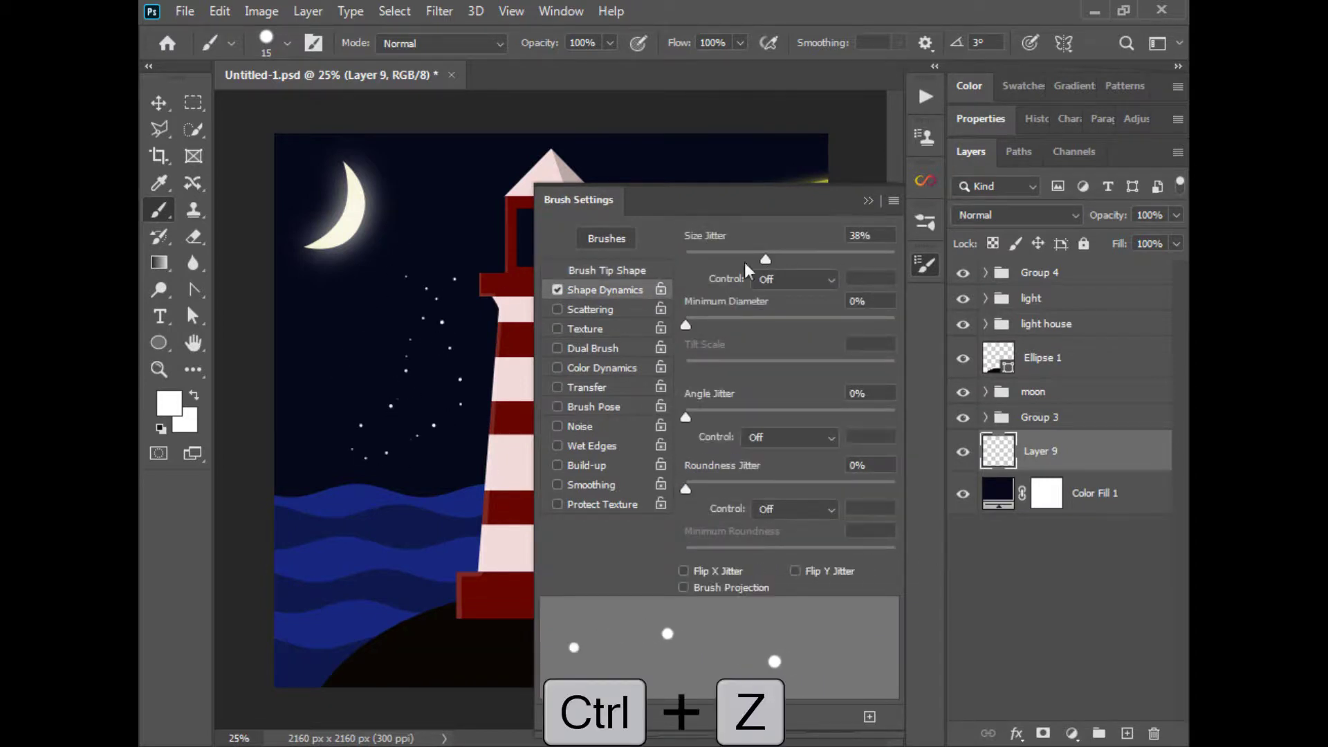
{"action": "key", "text": "ctrl+z"}
{"action": "left_click_drag", "start_coordinate": [765, 258], "coordinate": [840, 259]}
{"action": "left_click_drag", "start_coordinate": [685, 324], "coordinate": [759, 326]}
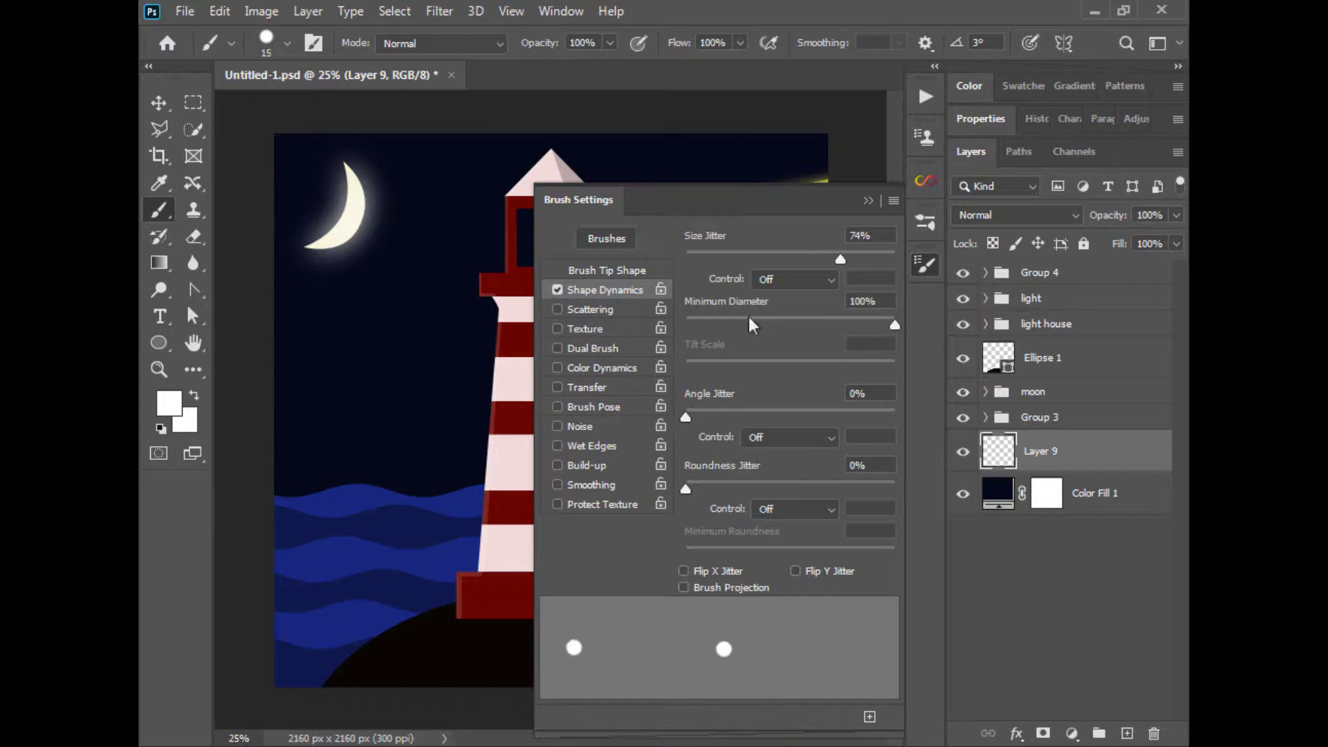
{"action": "left_click", "coordinate": [620, 309]}
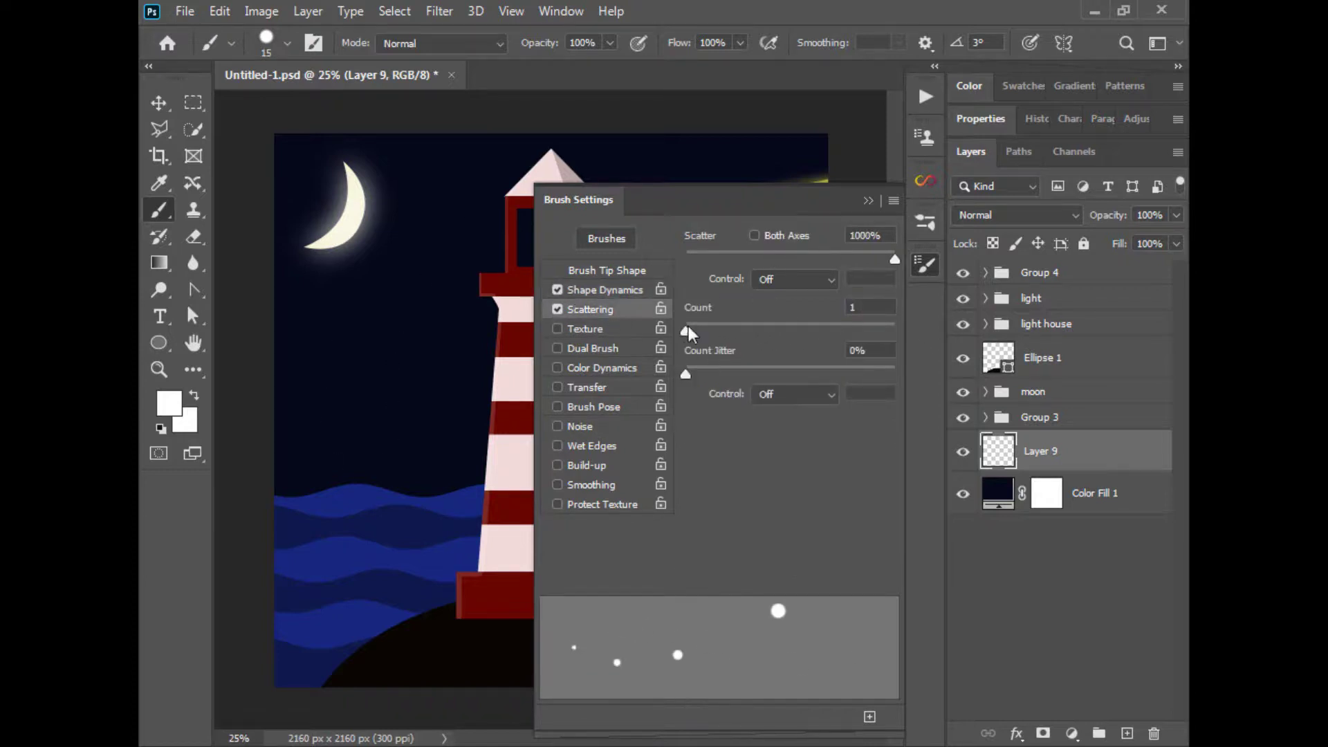
{"action": "left_click_drag", "start_coordinate": [686, 331], "coordinate": [723, 331]}
Step: Set the brush's minimum diameter to 33% and scatter small white stars across the night sky on Layer 9
{"action": "left_click", "coordinate": [602, 290]}
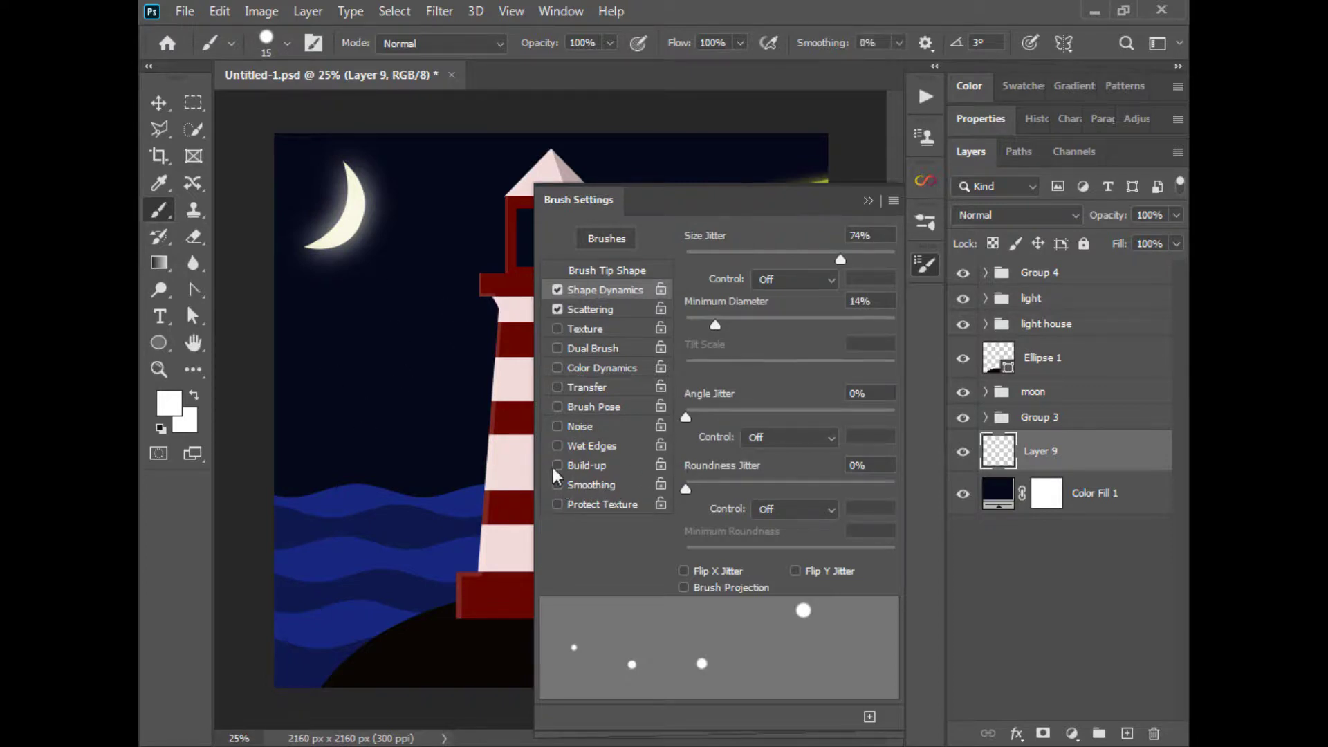
{"action": "left_click_drag", "start_coordinate": [729, 323], "coordinate": [754, 323]}
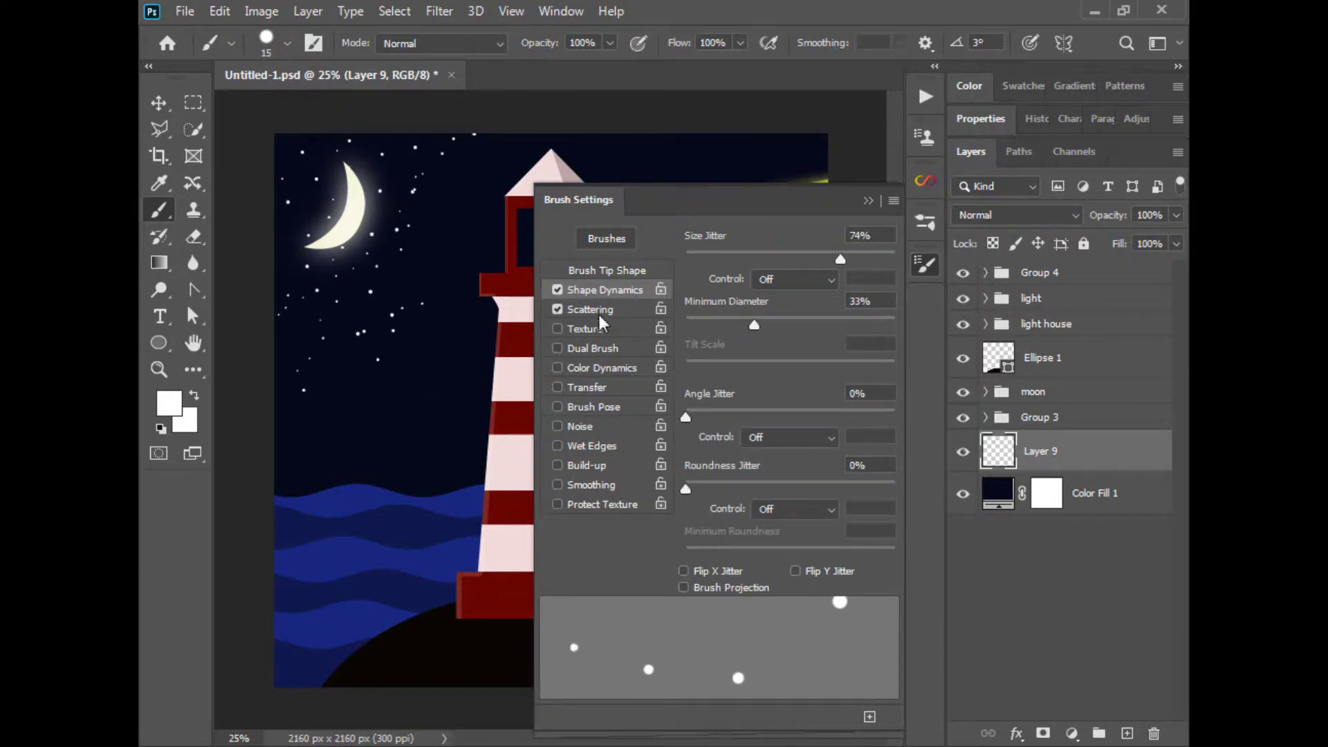
{"action": "left_click", "coordinate": [868, 201]}
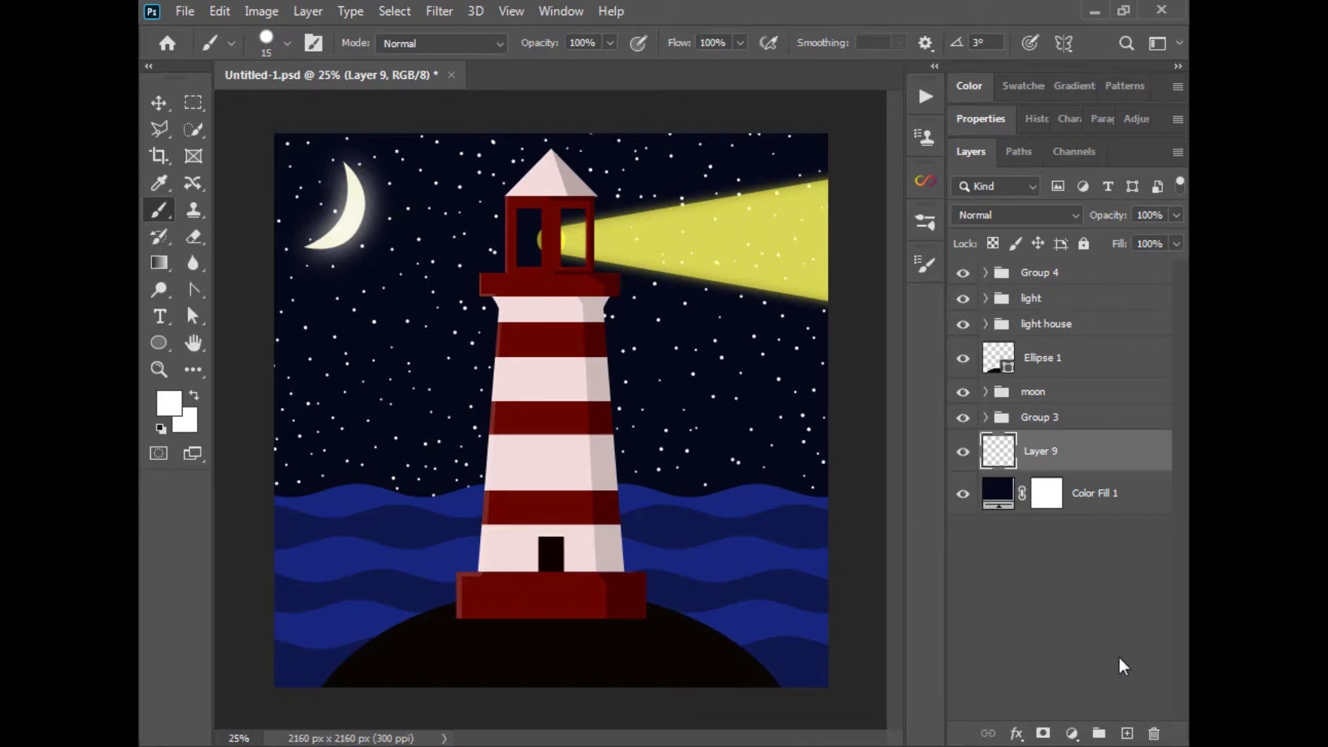
Step: Add a layer mask to Layer 9 and apply a vertical gradient that fades the stars out towards the waves
{"action": "left_click", "coordinate": [1043, 732]}
{"action": "left_click", "coordinate": [159, 263]}
{"action": "left_click_drag", "start_coordinate": [551, 586], "coordinate": [559, 275]}
{"action": "key", "text": "ctrl+z"}
{"action": "left_click_drag", "start_coordinate": [572, 649], "coordinate": [576, 206]}
{"action": "key", "text": "ctrl+z"}
{"action": "left_click_drag", "start_coordinate": [543, 505], "coordinate": [566, 179]}
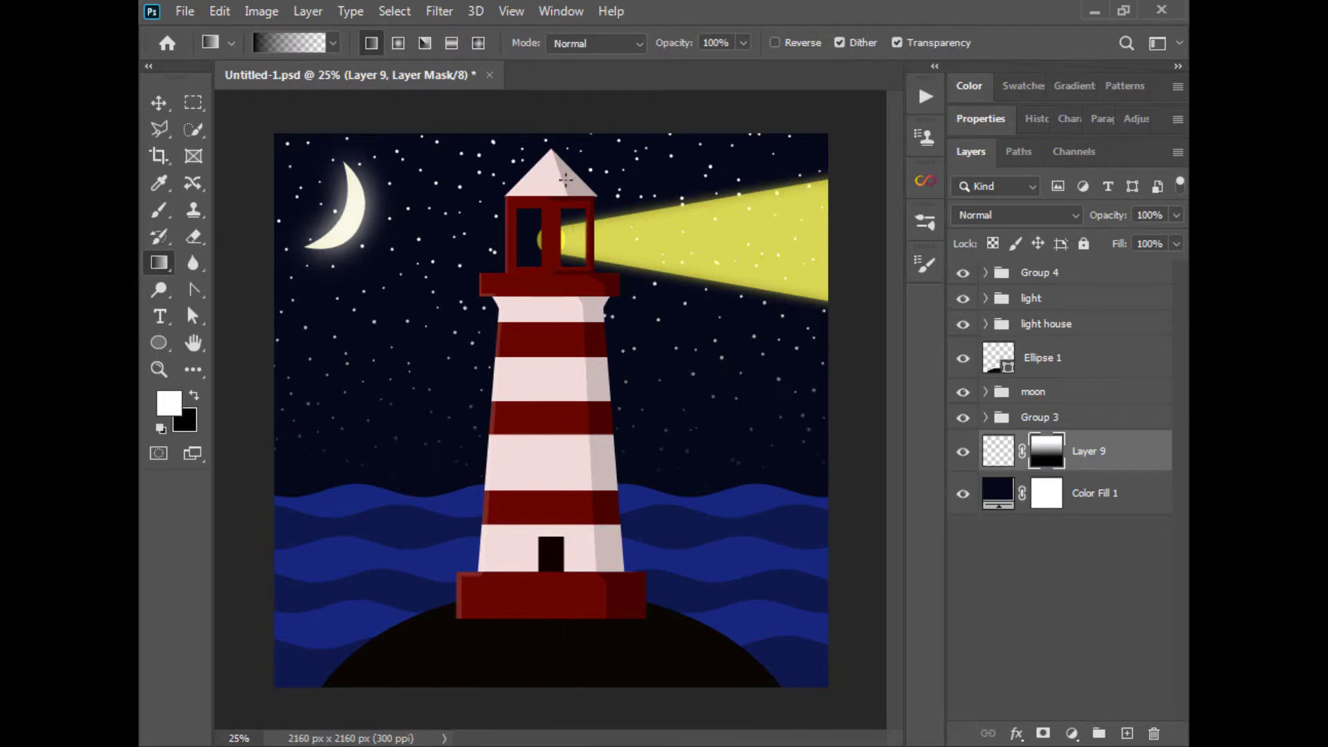
{"action": "left_click_drag", "start_coordinate": [544, 519], "coordinate": [547, 243]}
{"action": "left_click", "coordinate": [159, 103]}
{"action": "left_click", "coordinate": [244, 159]}
{"action": "key", "text": "ctrl+minus"}
{"action": "key", "text": "ctrl+plus"}
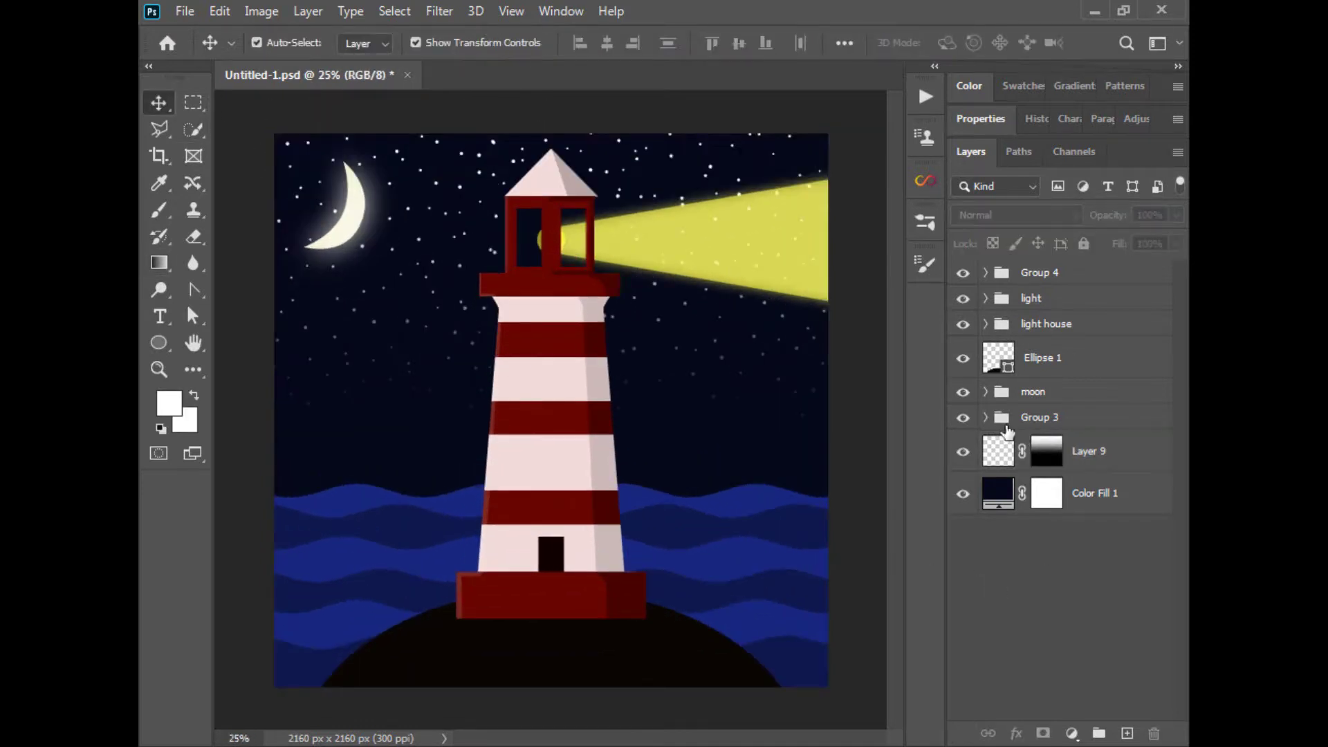
Step: Toggle the visibility of Group 3 and Ellipse 1 to check which parts of the artwork they hold
{"action": "left_click", "coordinate": [964, 418]}
{"action": "left_click", "coordinate": [963, 419]}
{"action": "left_click", "coordinate": [964, 359]}
{"action": "left_click", "coordinate": [963, 359]}
{"action": "left_click", "coordinate": [1070, 360]}
{"action": "left_click", "coordinate": [1127, 733]}
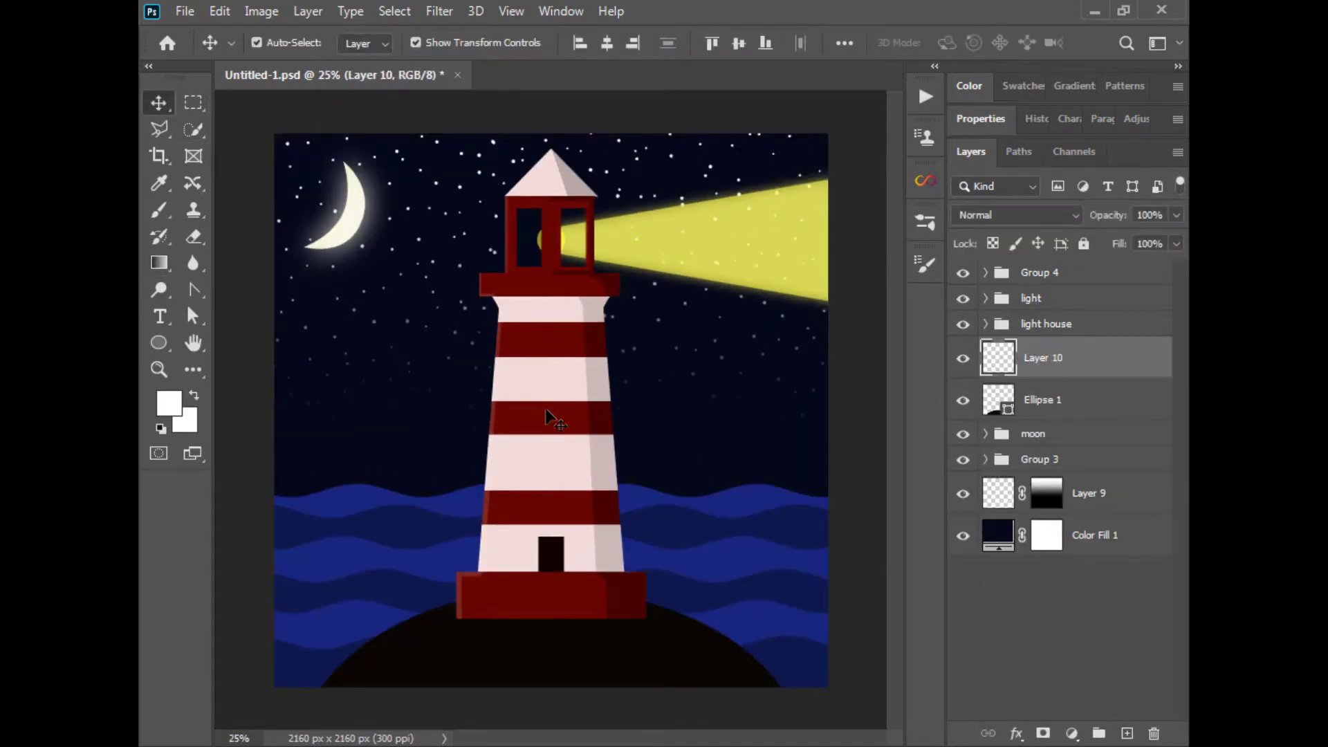
{"action": "key", "text": "ctrl+plus"}
{"action": "key", "text": "ctrl+plus"}
{"action": "left_click_drag", "start_coordinate": [552, 498], "coordinate": [711, 85]}
{"action": "left_click_drag", "start_coordinate": [311, 201], "coordinate": [393, 202]}
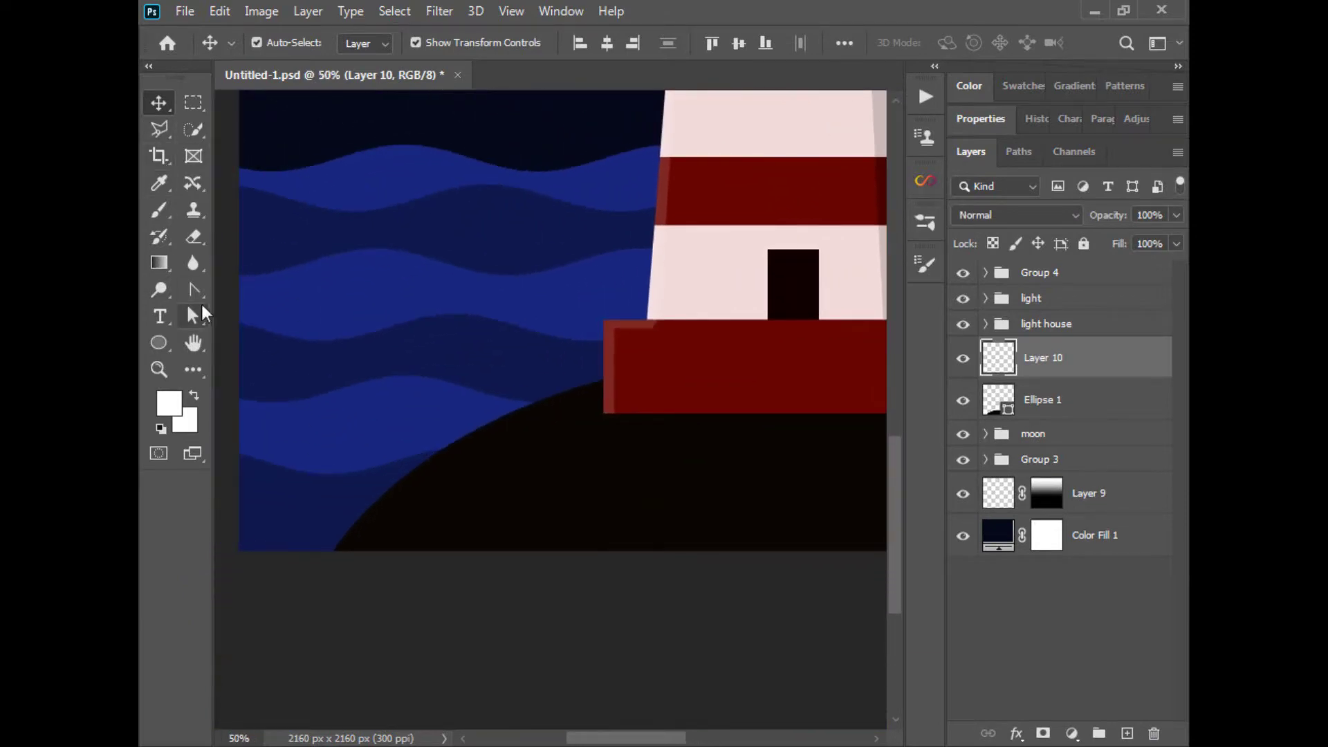
{"action": "left_click_drag", "start_coordinate": [194, 290], "coordinate": [242, 290]}
{"action": "left_click", "coordinate": [631, 384]}
{"action": "left_click_drag", "start_coordinate": [345, 566], "coordinate": [291, 676]}
{"action": "left_click", "coordinate": [295, 532]}
Step: Switch the Pen tool to Path mode and delete the Shape 2 layer drawn over the hill
{"action": "left_click", "coordinate": [287, 41]}
{"action": "left_click", "coordinate": [284, 74]}
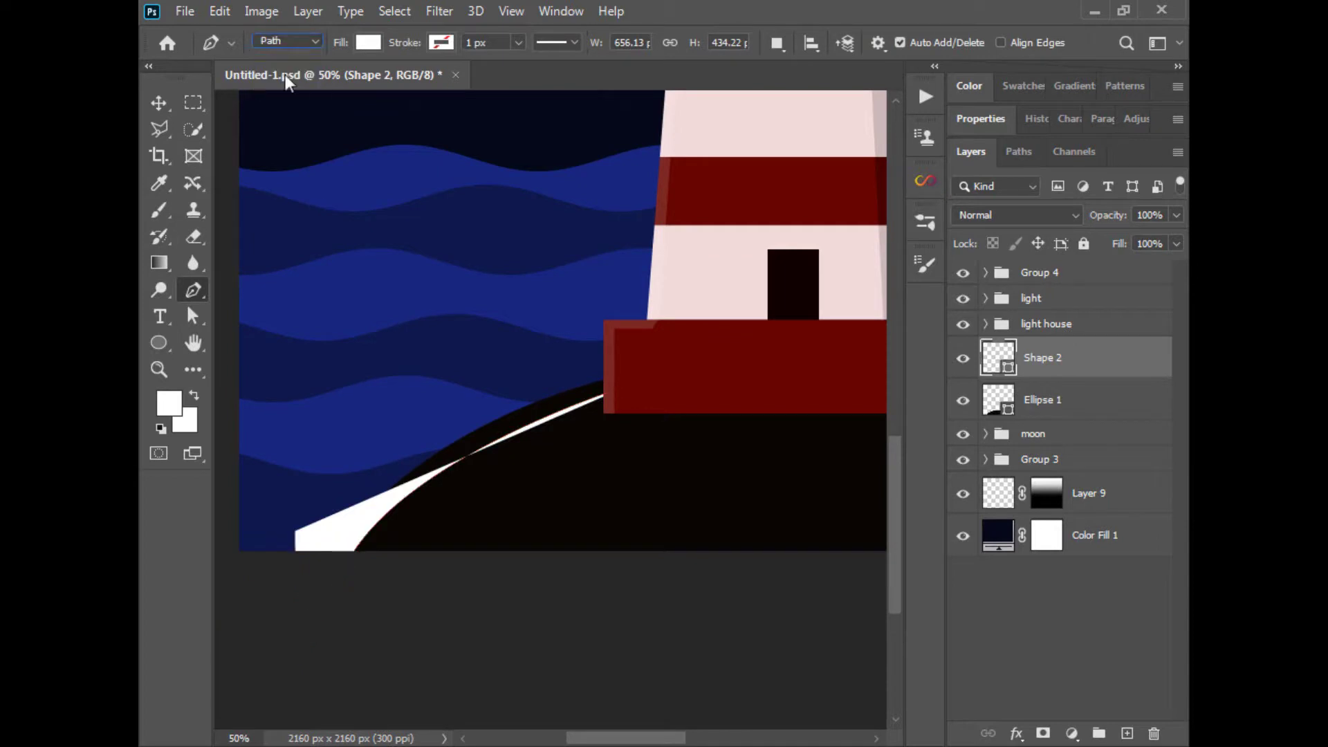
{"action": "key", "text": "Delete"}
{"action": "key", "text": "Escape"}
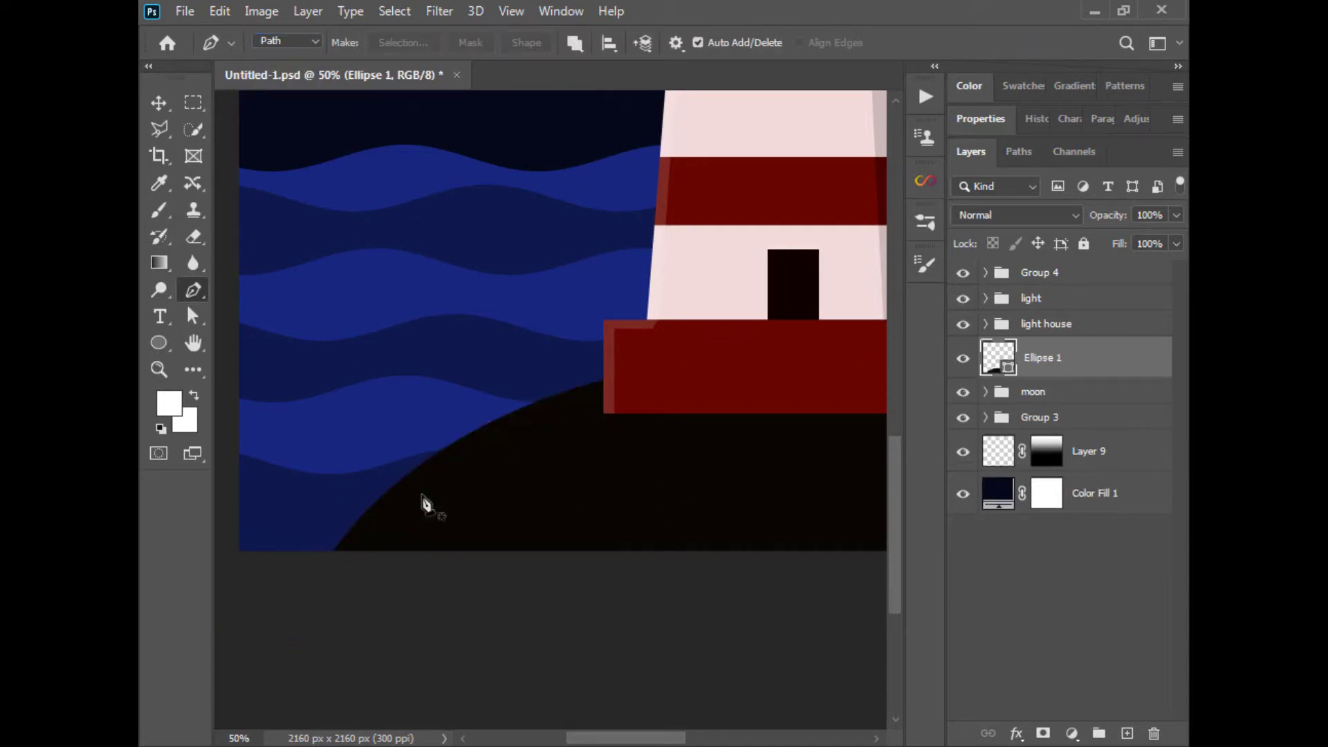
Step: Add a new layer clipped to Ellipse 1 and select a curved strip along the hill's left edge using a Pen path
{"action": "left_click", "coordinate": [1127, 734]}
{"action": "left_click", "coordinate": [1090, 379], "text": "alt"}
{"action": "left_click", "coordinate": [626, 387]}
{"action": "left_click_drag", "start_coordinate": [337, 571], "coordinate": [281, 667]}
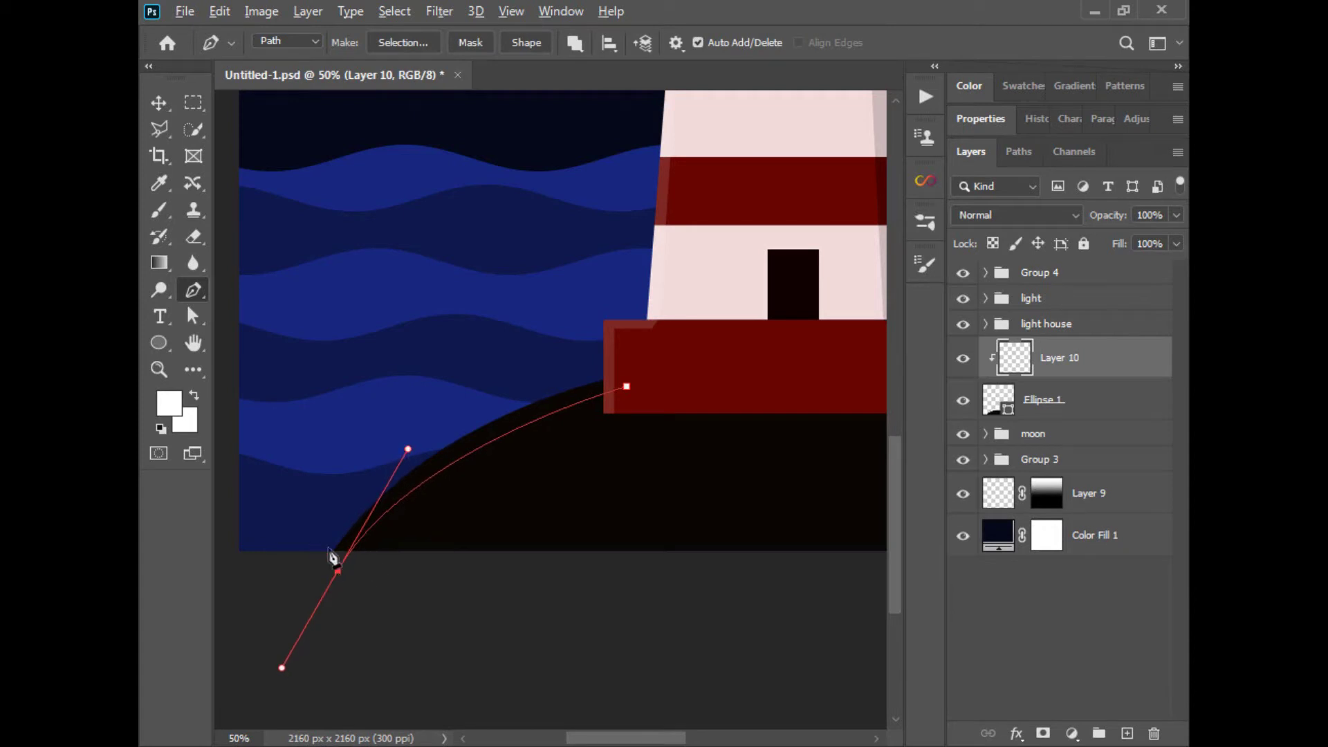
{"action": "left_click", "coordinate": [312, 532]}
{"action": "left_click", "coordinate": [590, 327]}
{"action": "right_click", "coordinate": [589, 394]}
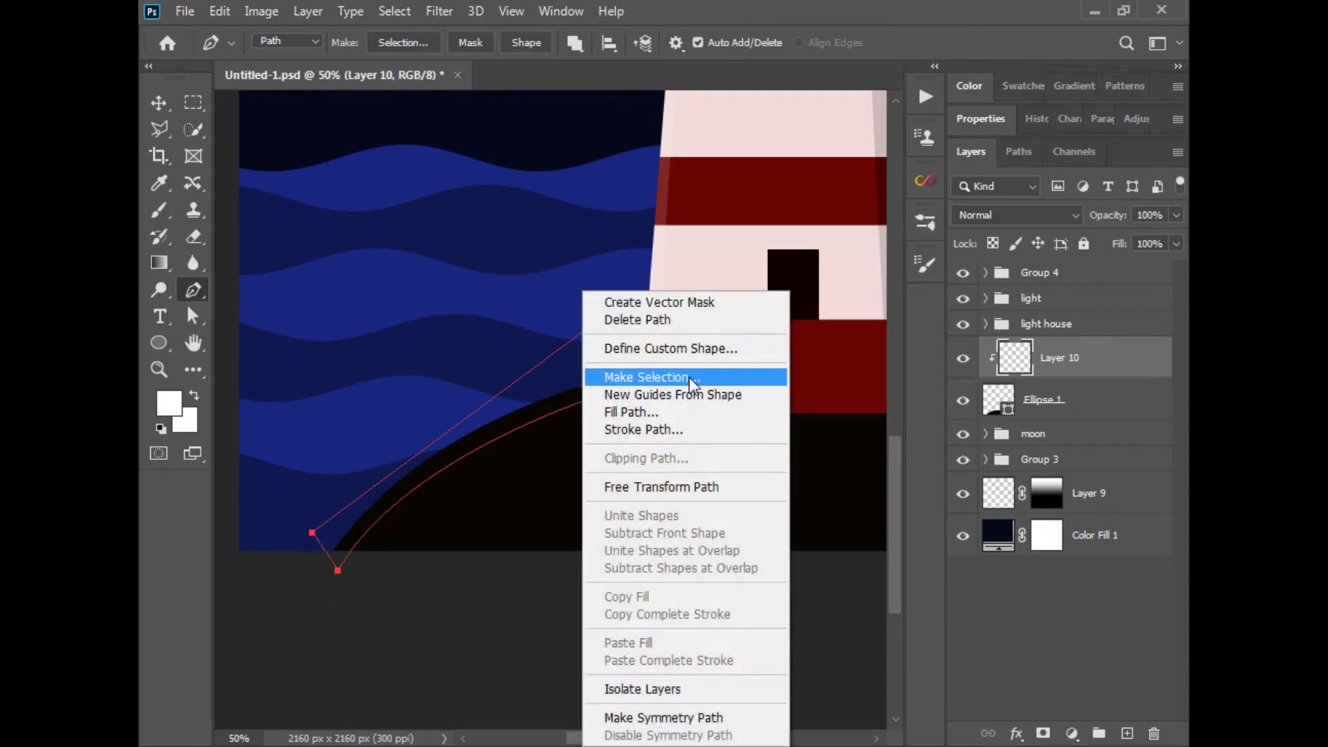
{"action": "left_click", "coordinate": [685, 376]}
{"action": "left_click", "coordinate": [756, 186]}
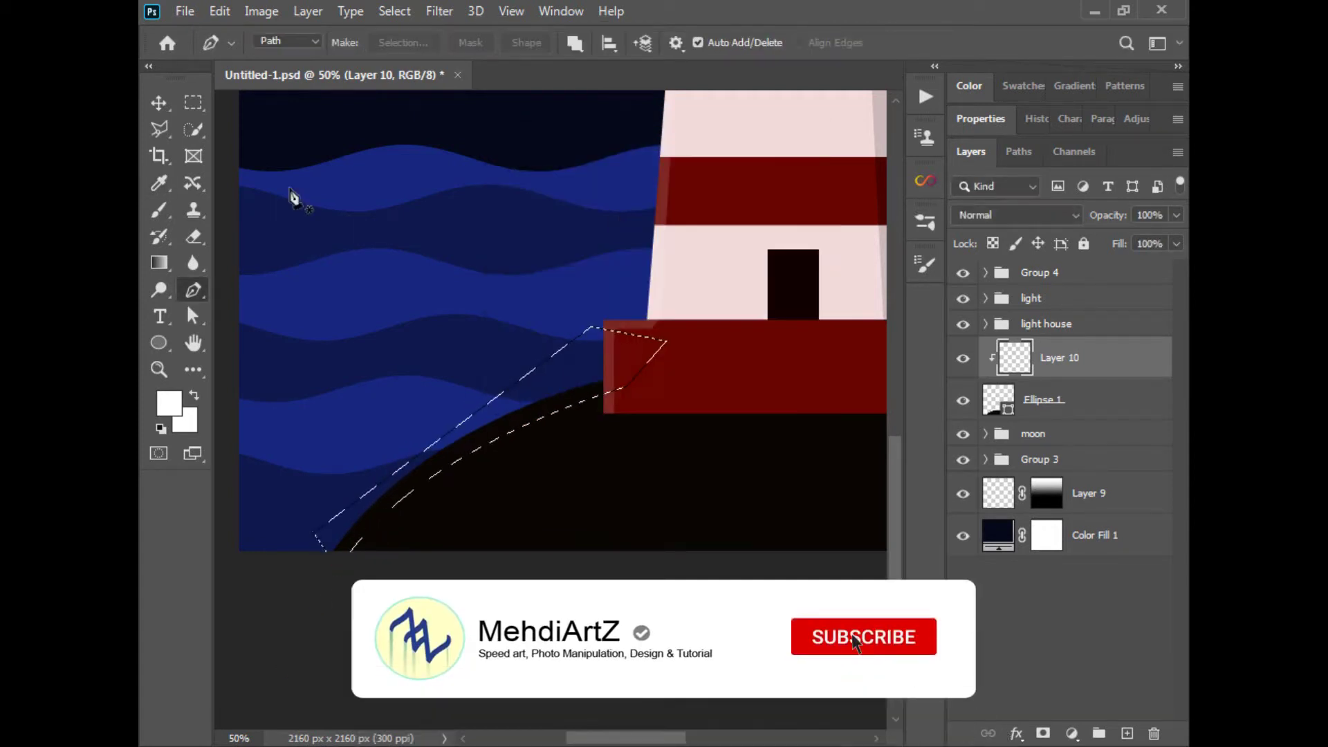
Step: Sample the hill's dark colour 0b0603 for the foreground colour
{"action": "left_click", "coordinate": [168, 403]}
{"action": "left_click", "coordinate": [483, 462]}
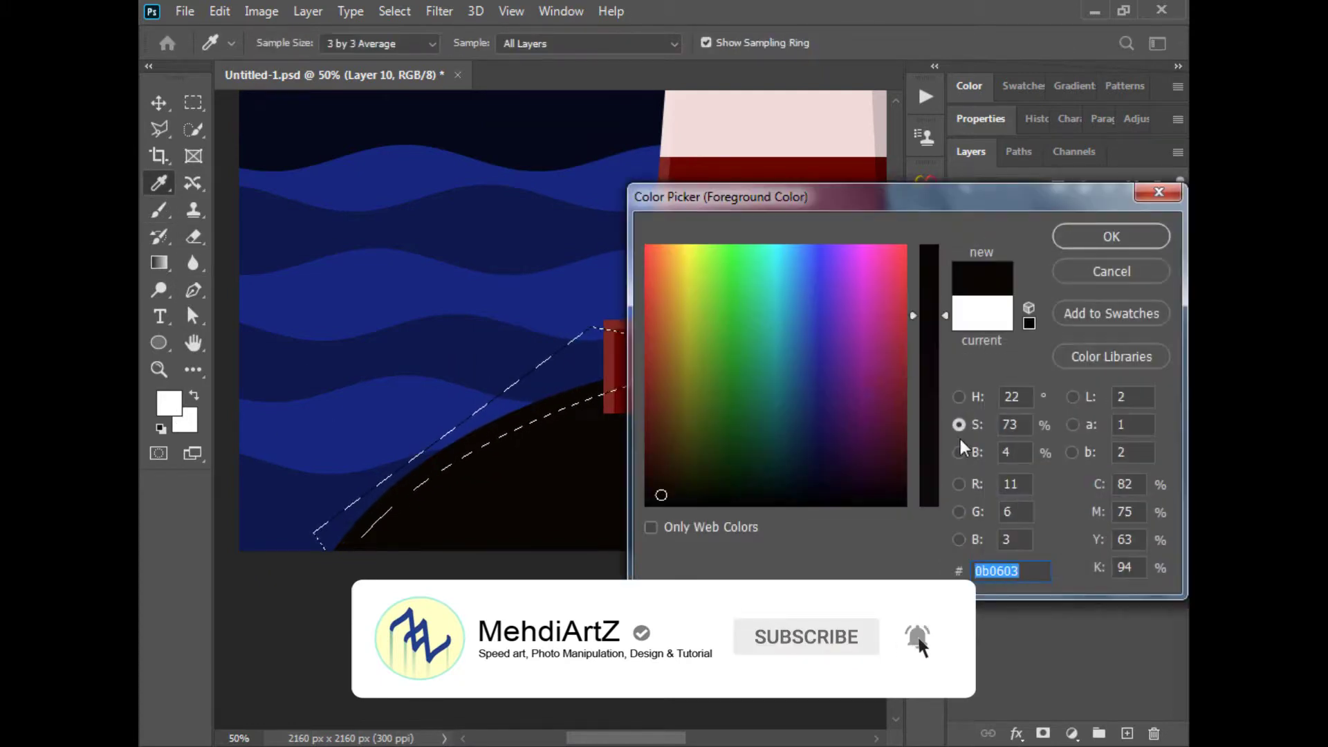